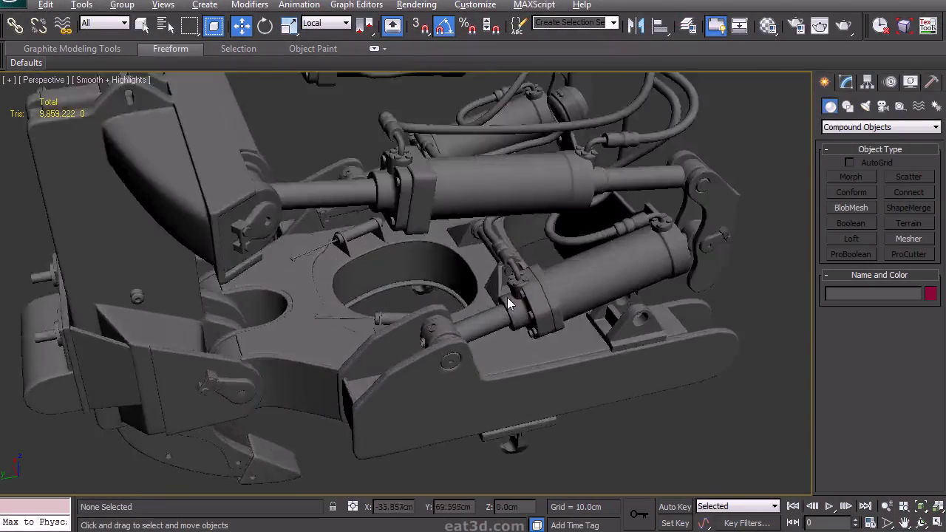
In a shaded top view, draw a standard box about 29.4 × 4.7 × 3.6 cm over the ripper's left side arm
{"action": "middle_click_drag", "start_coordinate": [627, 255], "coordinate": [593, 297], "text": "alt"}
{"action": "left_click", "coordinate": [847, 108]}
{"action": "left_click", "coordinate": [831, 108]}
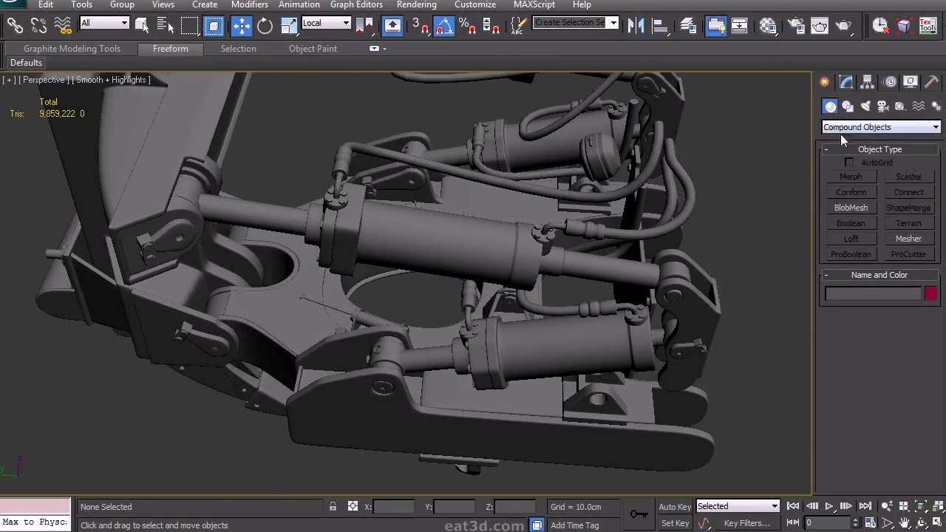
{"action": "left_click", "coordinate": [848, 127]}
{"action": "left_click", "coordinate": [848, 138]}
{"action": "left_click", "coordinate": [855, 177]}
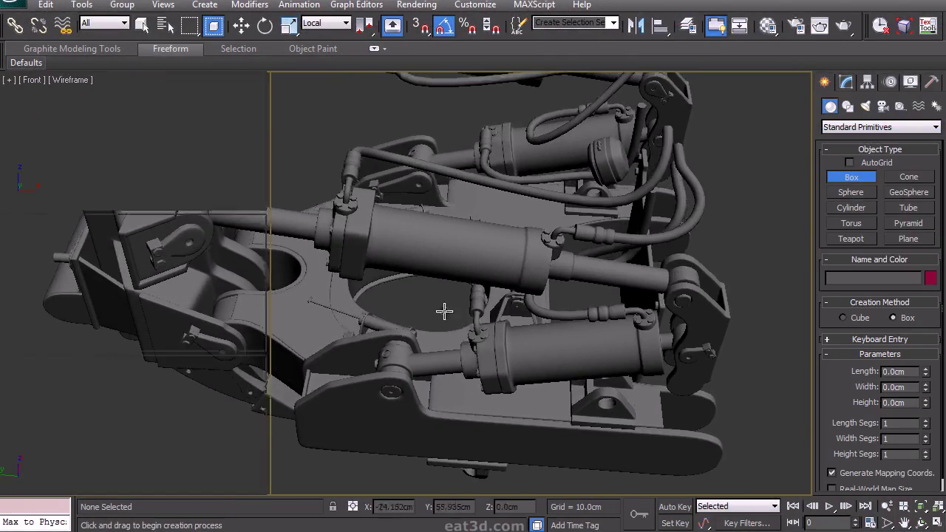
{"action": "key", "text": "alt+w"}
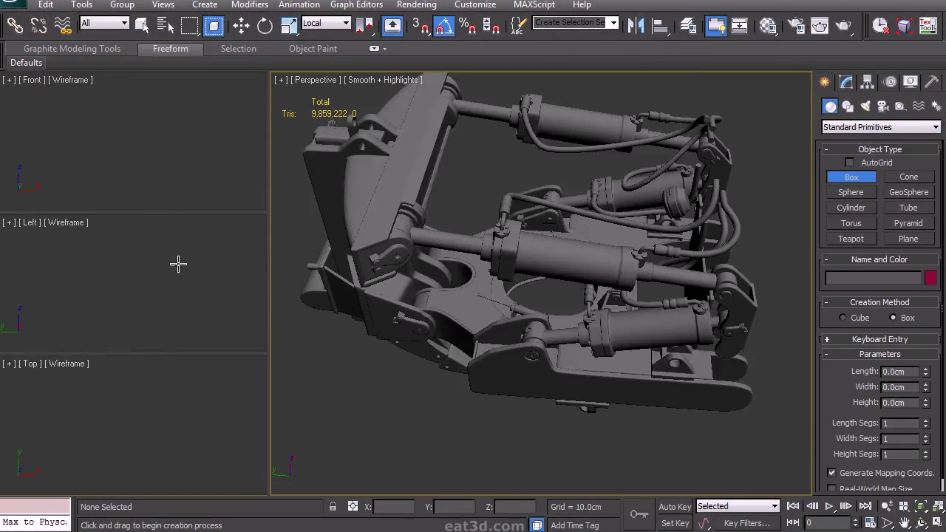
{"action": "key", "text": "ctrl+shift+z"}
{"action": "middle_click", "coordinate": [171, 403]}
{"action": "key", "text": "alt+w"}
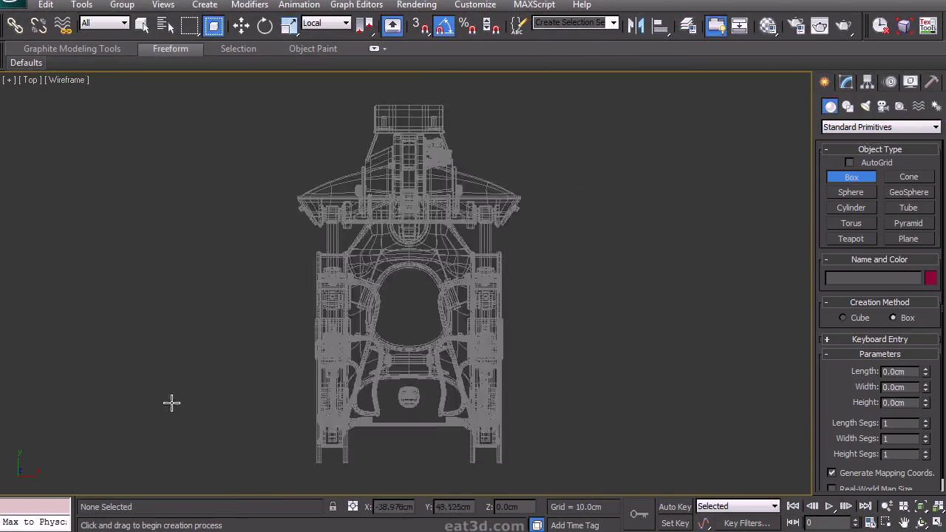
{"action": "key", "text": "F3"}
{"action": "middle_click_drag", "start_coordinate": [317, 434], "coordinate": [318, 323]}
{"action": "scroll", "coordinate": [319, 323], "scroll_direction": "up", "scroll_amount": 5}
{"action": "mouse_move", "coordinate": [356, 273]}
{"action": "middle_mouse_down"}
{"action": "mouse_move", "coordinate": [384, 318]}
{"action": "mouse_move", "coordinate": [391, 294]}
{"action": "mouse_move", "coordinate": [416, 344]}
{"action": "middle_mouse_up"}
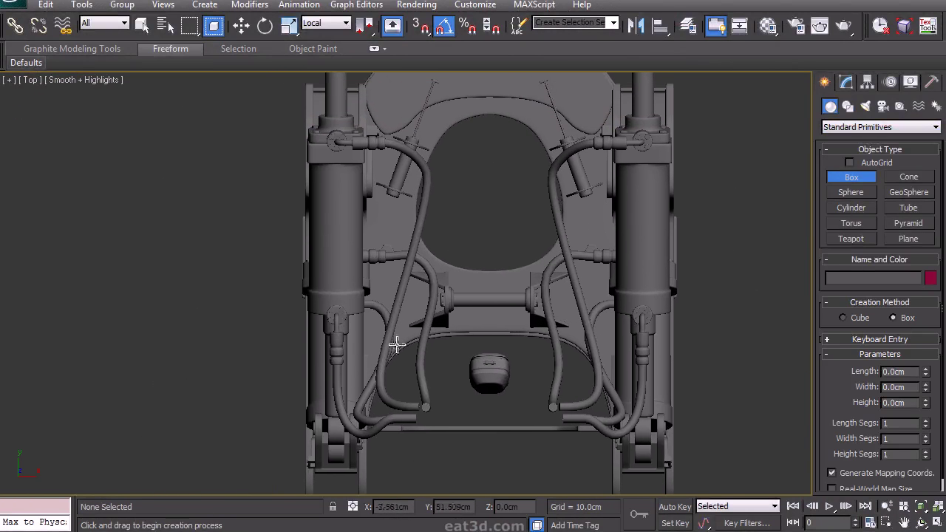
{"action": "left_click_drag", "start_coordinate": [306, 441], "coordinate": [362, 91]}
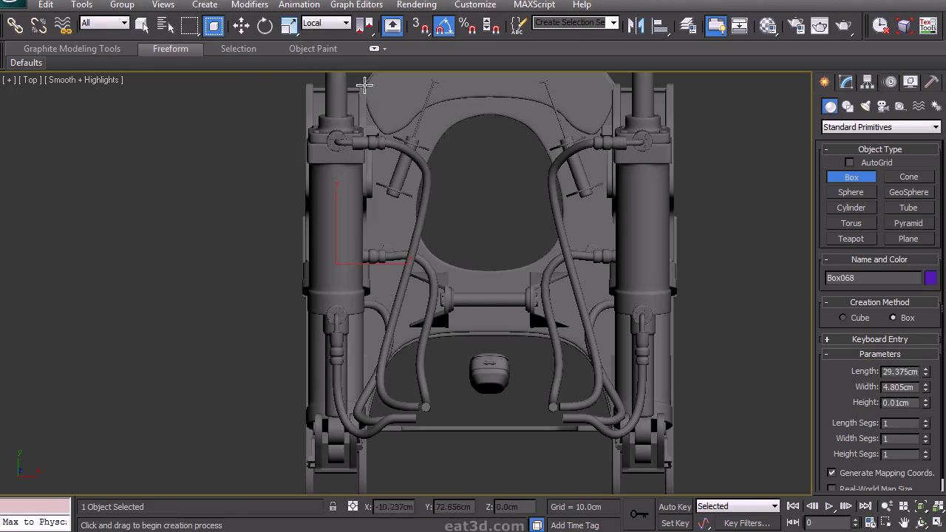
{"action": "key", "text": "w"}
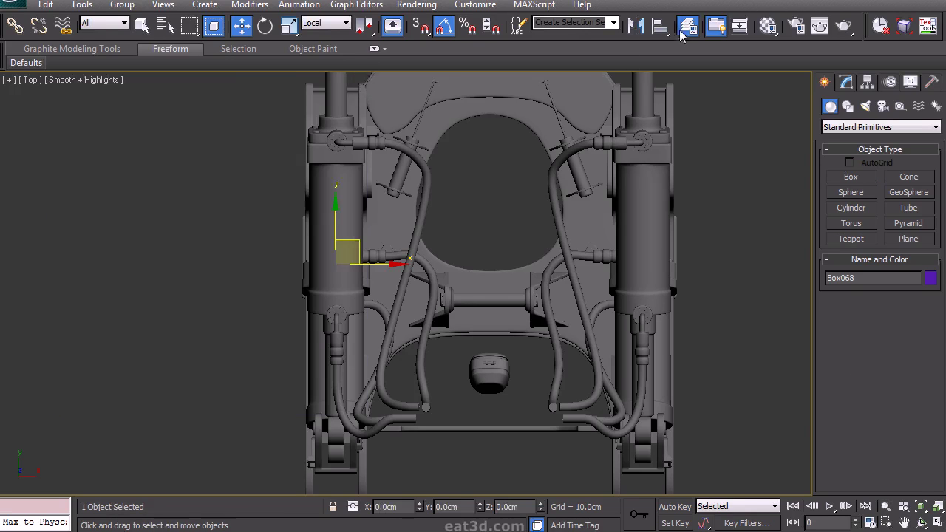
Unhide the LPripper layer
{"action": "left_click", "coordinate": [683, 31]}
{"action": "left_click_drag", "start_coordinate": [349, 294], "coordinate": [347, 345]}
{"action": "left_click", "coordinate": [186, 366]}
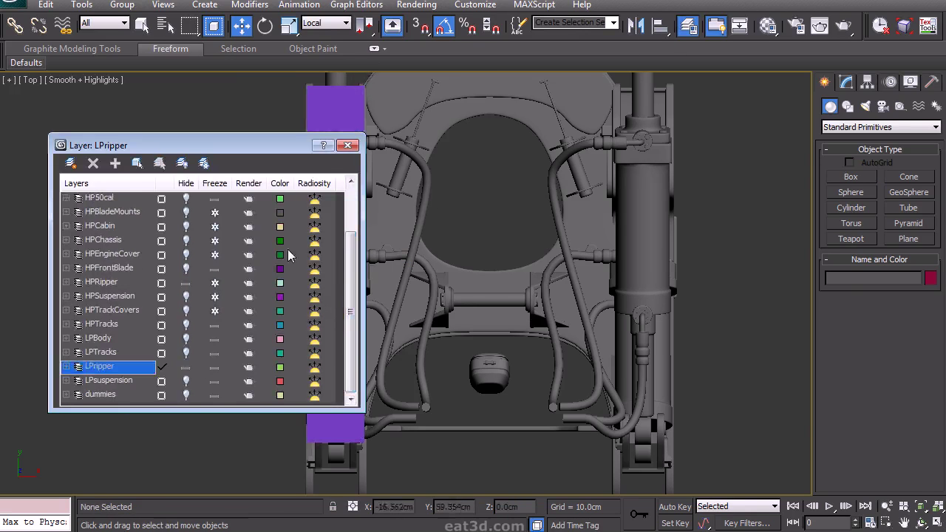
{"action": "left_click", "coordinate": [352, 143]}
Select the new box in the perspective view and lower it to the level of the ripper's side arm
{"action": "middle_click_drag", "start_coordinate": [437, 204], "coordinate": [406, 199]}
{"action": "key", "text": "alt+w"}
{"action": "middle_click", "coordinate": [623, 331]}
{"action": "key", "text": "alt+w"}
{"action": "middle_click_drag", "start_coordinate": [623, 332], "coordinate": [564, 258], "text": "alt"}
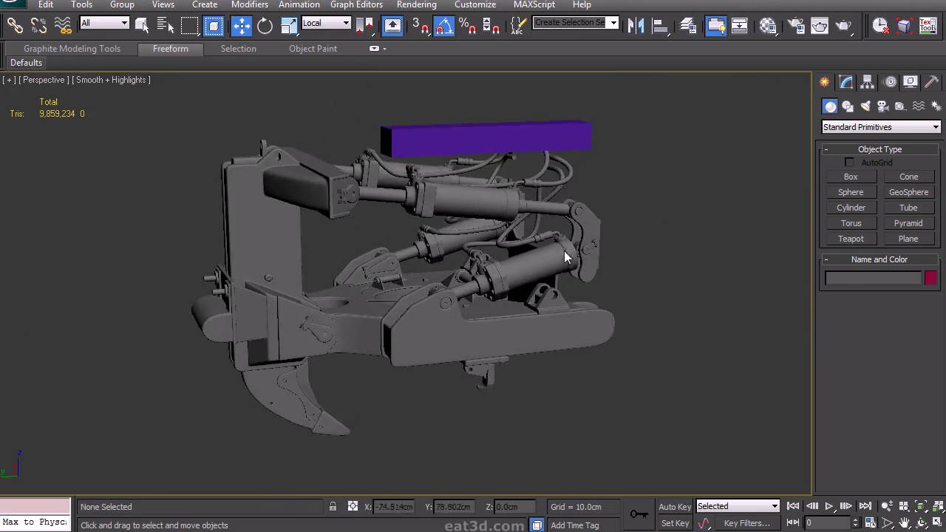
{"action": "middle_click_drag", "start_coordinate": [490, 144], "coordinate": [485, 162]}
{"action": "left_click", "coordinate": [476, 157]}
{"action": "left_click_drag", "start_coordinate": [484, 123], "coordinate": [482, 311]}
Fine-tune the box's position between the two plates of the side arm
{"action": "middle_click_drag", "start_coordinate": [482, 311], "coordinate": [560, 338], "text": "alt"}
{"action": "scroll", "coordinate": [560, 337], "scroll_direction": "up", "scroll_amount": 5}
{"action": "middle_click_drag", "start_coordinate": [568, 288], "coordinate": [418, 288]}
{"action": "mouse_move", "coordinate": [417, 289]}
{"action": "middle_mouse_down", "text": "alt"}
{"action": "mouse_move", "coordinate": [411, 281]}
{"action": "mouse_move", "coordinate": [418, 300]}
{"action": "middle_mouse_up", "text": "alt"}
{"action": "left_click_drag", "start_coordinate": [402, 320], "coordinate": [405, 321]}
{"action": "middle_click_drag", "start_coordinate": [408, 321], "coordinate": [344, 319], "text": "alt"}
Convert the box to an editable poly and move its end polygon slightly outward along the side arm
{"action": "left_click", "coordinate": [845, 83]}
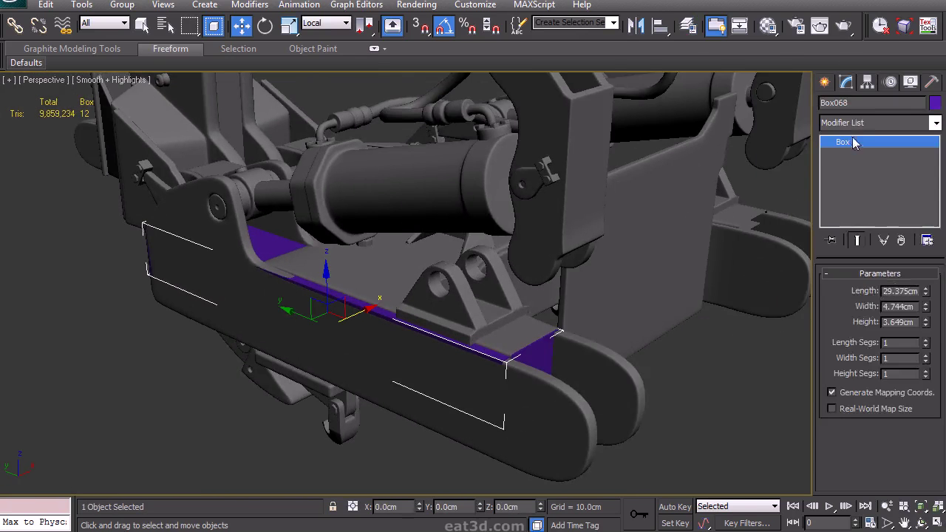
{"action": "right_click", "coordinate": [850, 142]}
{"action": "left_click", "coordinate": [921, 254]}
{"action": "left_click", "coordinate": [896, 291]}
{"action": "middle_click_drag", "start_coordinate": [638, 368], "coordinate": [574, 358], "text": "alt"}
{"action": "left_click", "coordinate": [522, 371]}
{"action": "middle_click_drag", "start_coordinate": [521, 371], "coordinate": [539, 351], "text": "alt"}
{"action": "left_click_drag", "start_coordinate": [557, 376], "coordinate": [562, 380]}
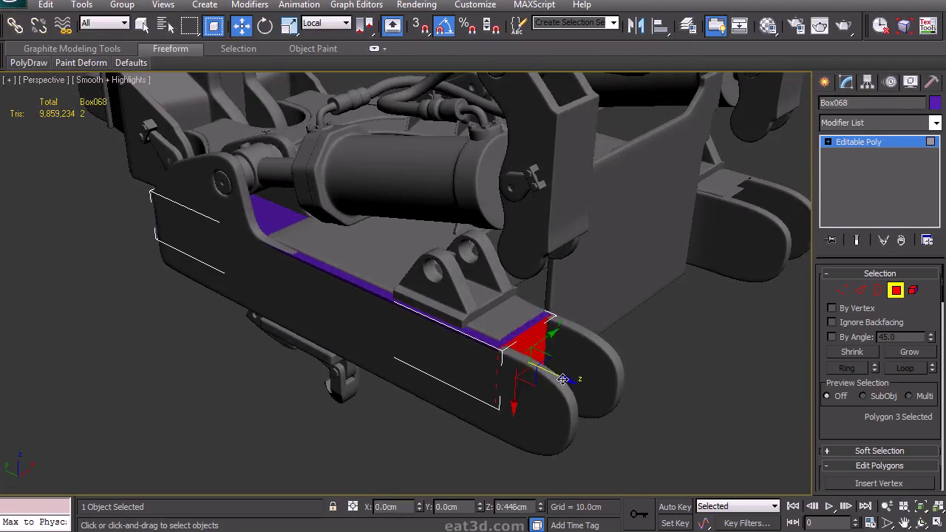
Adjust another outer polygon of the box and pull its bottom polygon down to match the side arm
{"action": "middle_click_drag", "start_coordinate": [554, 373], "coordinate": [409, 309], "text": "alt"}
{"action": "left_click", "coordinate": [396, 339]}
{"action": "left_click_drag", "start_coordinate": [524, 317], "coordinate": [525, 318]}
{"action": "middle_click_drag", "start_coordinate": [524, 317], "coordinate": [488, 258], "text": "alt"}
{"action": "left_click", "coordinate": [385, 344]}
{"action": "left_click_drag", "start_coordinate": [432, 412], "coordinate": [437, 459]}
Extrude the box's inner side polygon 10 cm toward the middle of the ripper
{"action": "middle_click_drag", "start_coordinate": [437, 458], "coordinate": [509, 491], "text": "alt"}
{"action": "left_click", "coordinate": [435, 325]}
{"action": "left_click_drag", "start_coordinate": [851, 418], "coordinate": [851, 361]}
{"action": "left_click", "coordinate": [872, 442]}
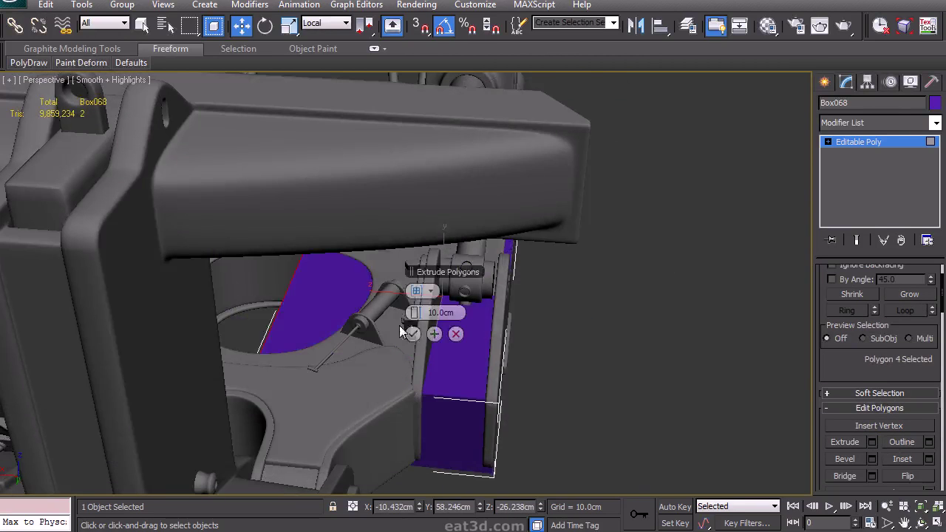
{"action": "left_click", "coordinate": [413, 334]}
In a wireframe top view, move the extruded inner face back to about X -6.5 cm
{"action": "middle_click_drag", "start_coordinate": [446, 325], "coordinate": [433, 365]}
{"action": "key", "text": "alt+w"}
{"action": "middle_click", "coordinate": [181, 377]}
{"action": "key", "text": "alt+w"}
{"action": "key", "text": "F3"}
{"action": "middle_click_drag", "start_coordinate": [352, 327], "coordinate": [295, 422]}
{"action": "middle_click_drag", "start_coordinate": [451, 328], "coordinate": [469, 306]}
{"action": "left_click_drag", "start_coordinate": [469, 306], "coordinate": [461, 307]}
Move the two vertices at the extension's lower inner corner up to about Y 51.9 cm, using the Parent coordinate system
{"action": "middle_click_drag", "start_coordinate": [397, 303], "coordinate": [410, 259]}
{"action": "left_click", "coordinate": [827, 142]}
{"action": "left_click", "coordinate": [855, 156]}
{"action": "left_click_drag", "start_coordinate": [413, 456], "coordinate": [332, 407]}
{"action": "left_click", "coordinate": [332, 27]}
{"action": "left_click", "coordinate": [332, 38]}
{"action": "left_click", "coordinate": [332, 27]}
{"action": "left_click", "coordinate": [332, 64]}
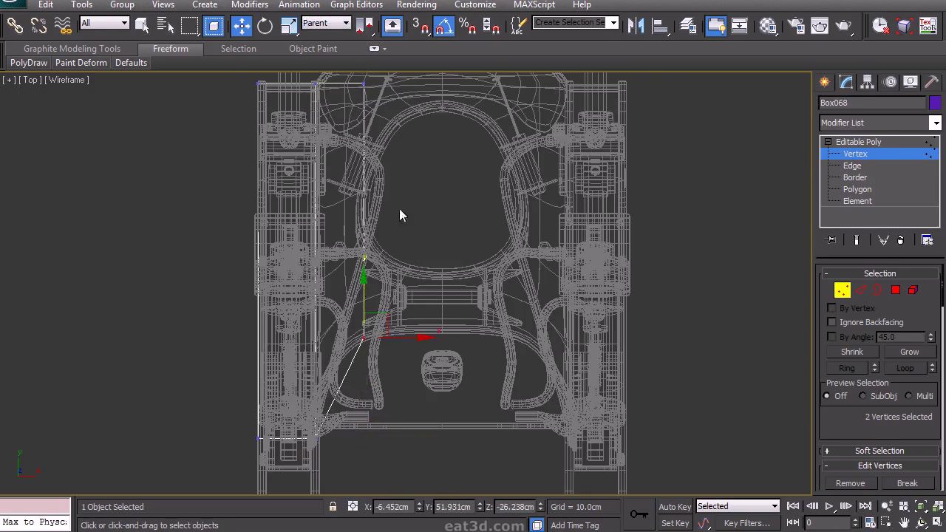
Insert edge loops across the box and its extension with SwiftLoop and level their vertices
{"action": "middle_click_drag", "start_coordinate": [379, 282], "coordinate": [411, 321]}
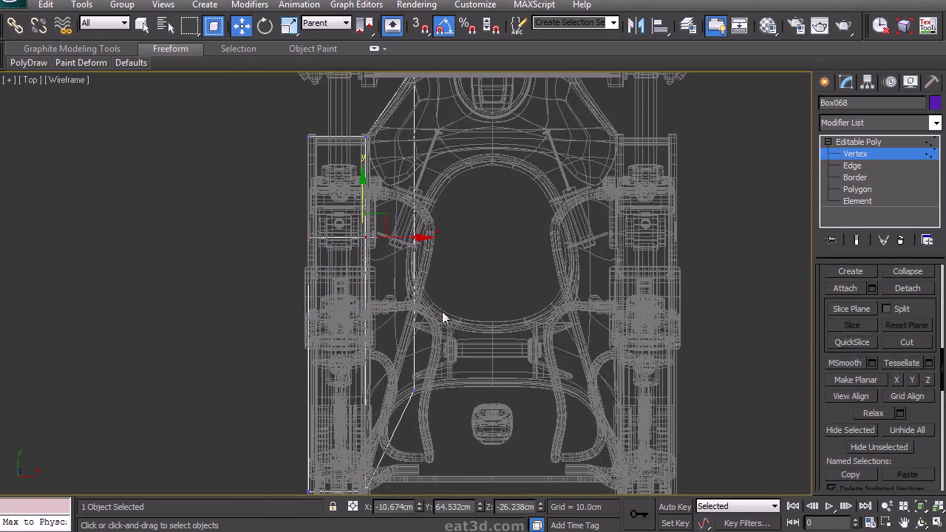
{"action": "key", "text": "ctrl+shift+q"}
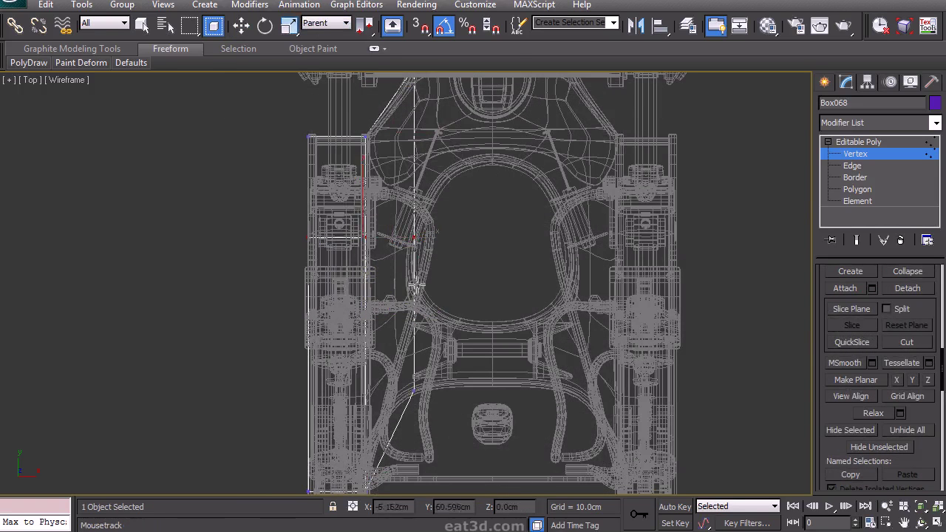
{"action": "left_click", "coordinate": [414, 254]}
{"action": "right_click", "coordinate": [412, 255]}
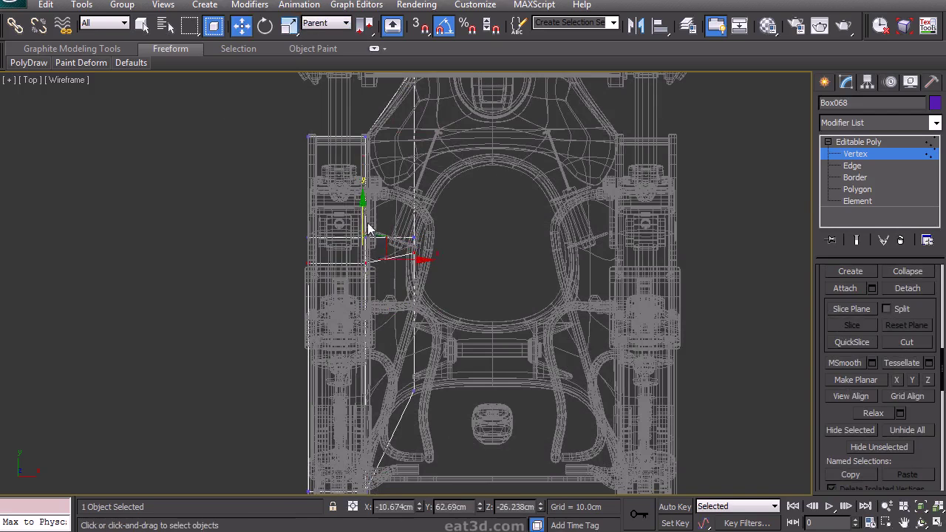
{"action": "right_click", "coordinate": [401, 258]}
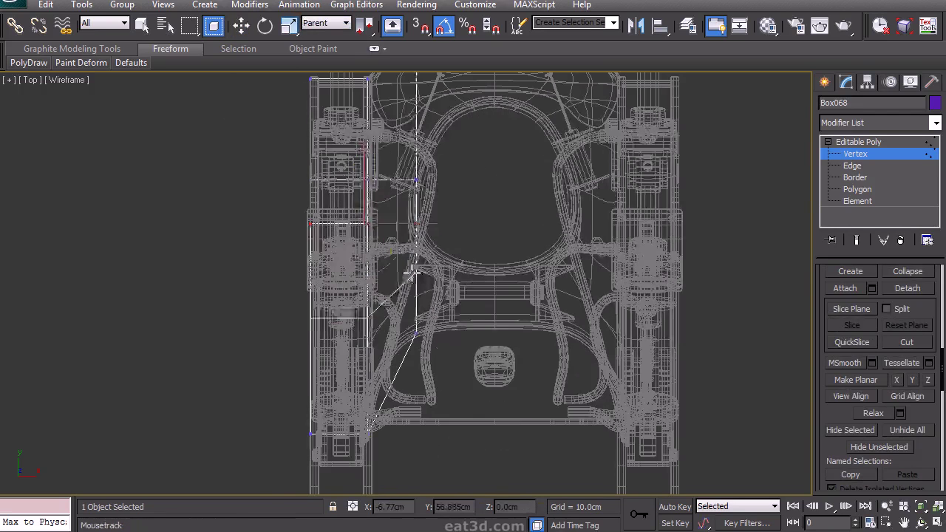
{"action": "left_click_drag", "start_coordinate": [365, 185], "coordinate": [365, 234]}
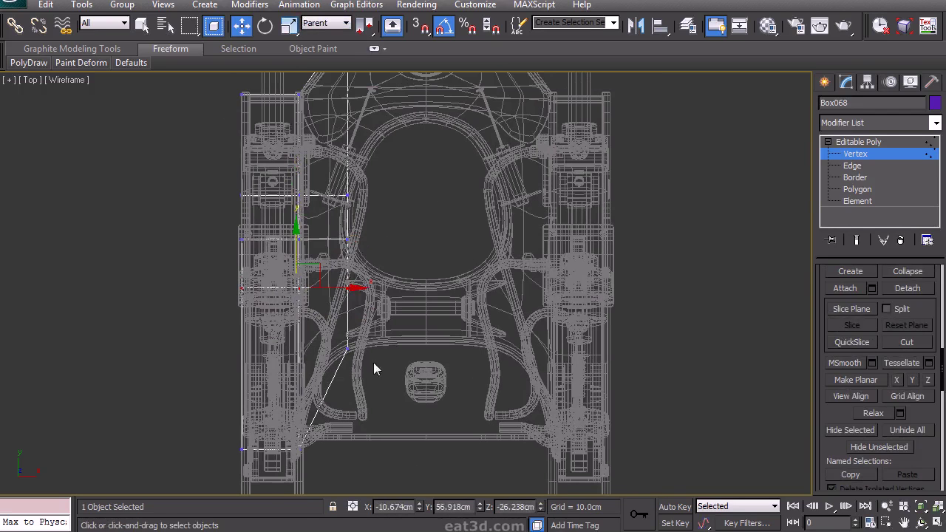
Move two inner loop vertices onto the central opening's edge and the inner corner to about X -3.5, Y 52.4 cm
{"action": "left_click_drag", "start_coordinate": [330, 302], "coordinate": [385, 272]}
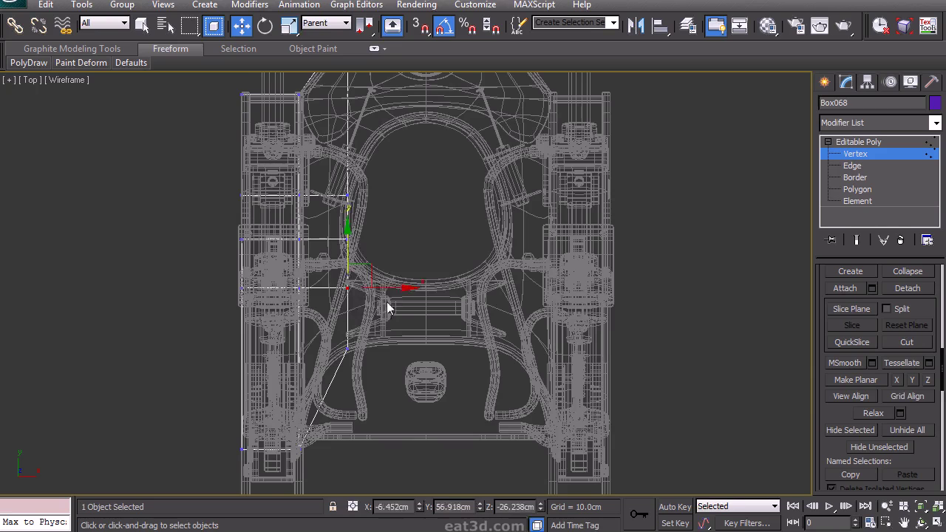
{"action": "left_click_drag", "start_coordinate": [437, 288], "coordinate": [405, 257]}
{"action": "left_click", "coordinate": [348, 239]}
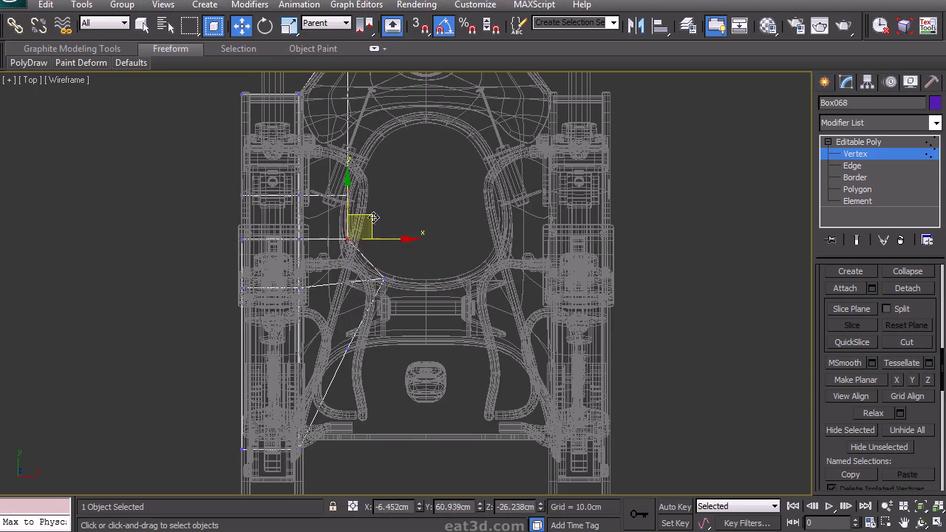
{"action": "left_click_drag", "start_coordinate": [374, 227], "coordinate": [374, 229]}
{"action": "middle_click_drag", "start_coordinate": [412, 261], "coordinate": [399, 258]}
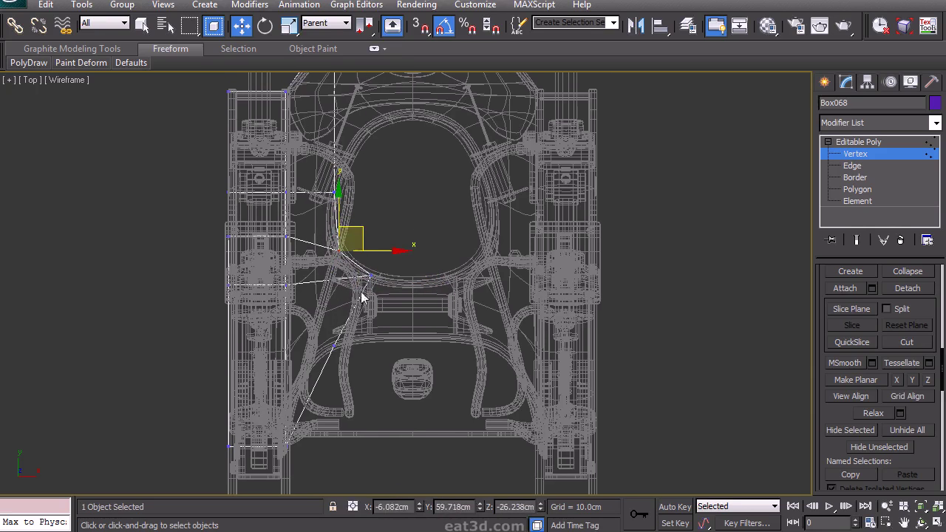
{"action": "left_click_drag", "start_coordinate": [364, 365], "coordinate": [314, 334]}
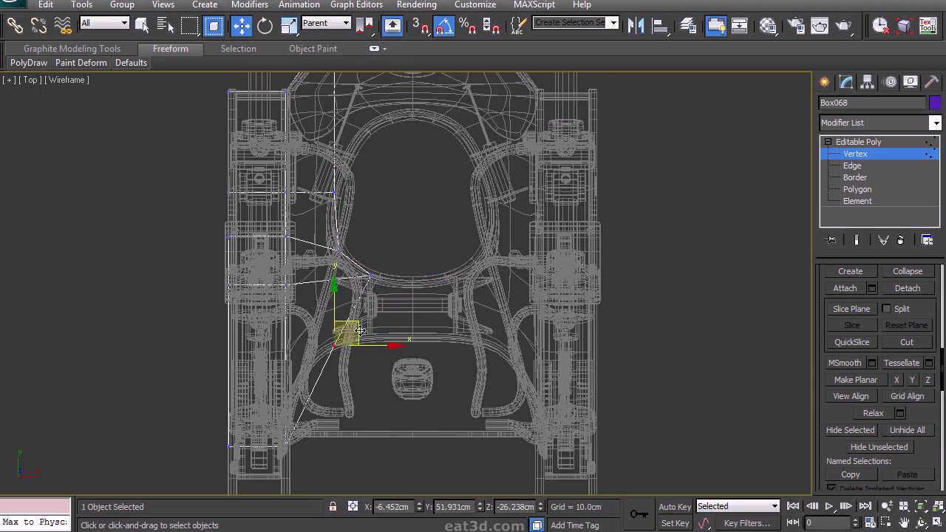
{"action": "left_click_drag", "start_coordinate": [395, 316], "coordinate": [393, 321]}
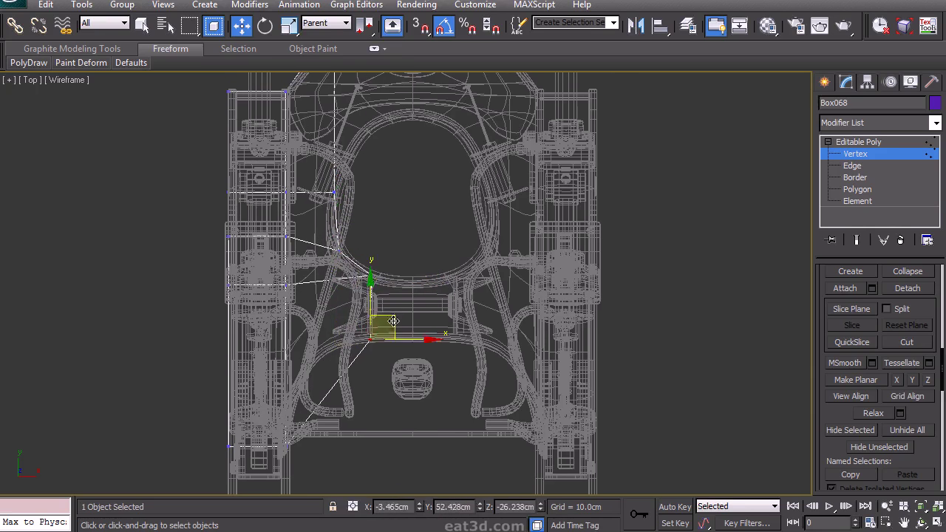
Extrude the innermost side polygon 10 cm and pull the new face back to the centreline at X 0 cm
{"action": "left_click", "coordinate": [858, 192]}
{"action": "left_click_drag", "start_coordinate": [364, 371], "coordinate": [393, 258]}
{"action": "scroll", "coordinate": [850, 384], "scroll_direction": "down", "scroll_amount": 3}
{"action": "left_click", "coordinate": [872, 398]}
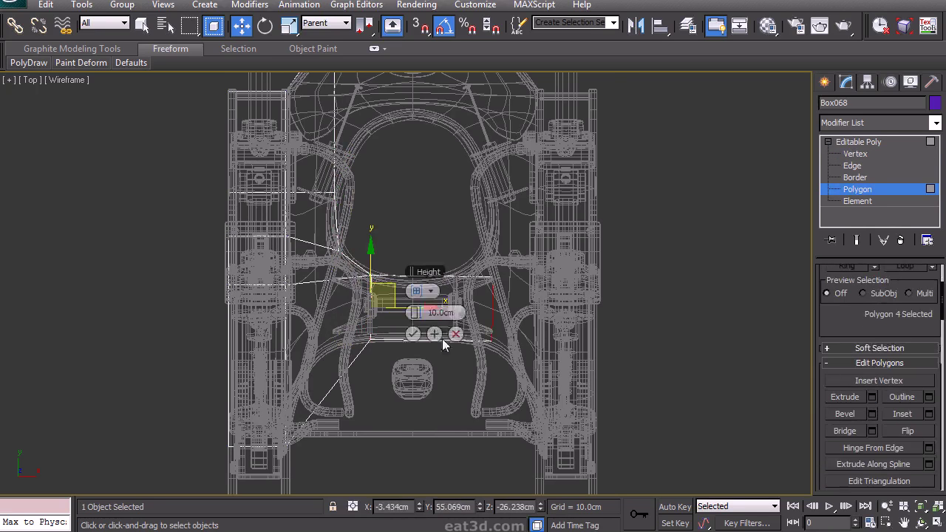
{"action": "left_click", "coordinate": [413, 334]}
{"action": "left_click_drag", "start_coordinate": [536, 308], "coordinate": [531, 307]}
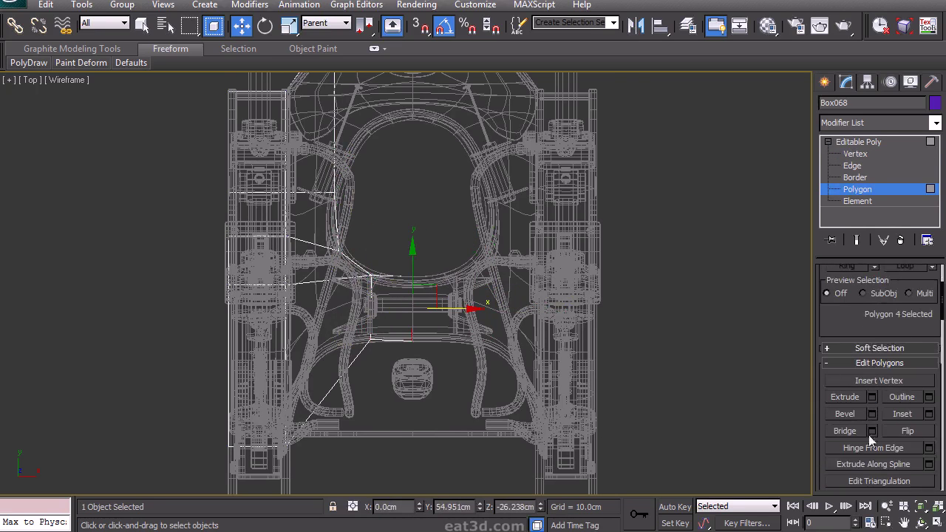
Shift the two lower centreline vertices along Y to follow the frame plate's curved edge
{"action": "scroll", "coordinate": [838, 326], "scroll_direction": "down", "scroll_amount": 5}
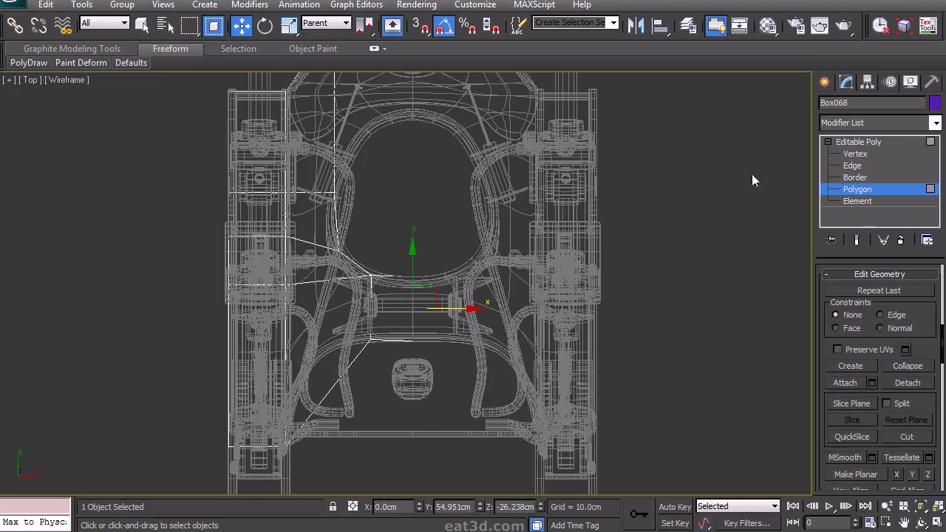
{"action": "left_click", "coordinate": [855, 154]}
{"action": "left_click_drag", "start_coordinate": [450, 364], "coordinate": [405, 332]}
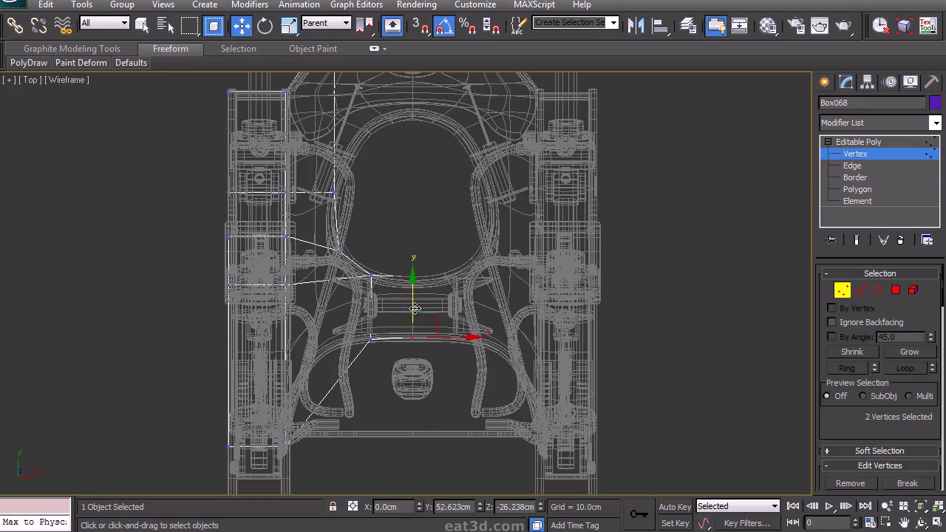
{"action": "left_click_drag", "start_coordinate": [407, 290], "coordinate": [408, 291]}
Connect the two diagonal edges with a new edge and move it onto the curved outline at about X -8.4, Y 50.5 cm
{"action": "scroll", "coordinate": [881, 375], "scroll_direction": "down", "scroll_amount": 3}
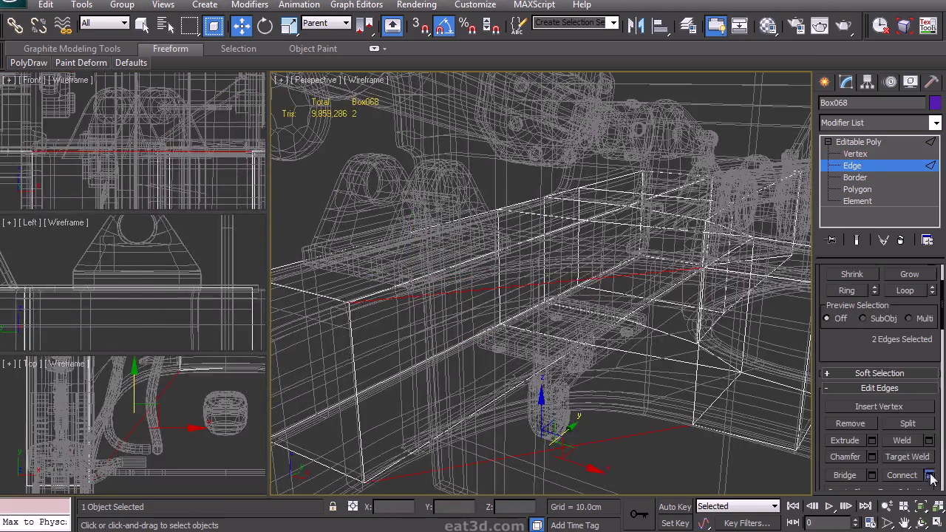
{"action": "left_click", "coordinate": [930, 475]}
{"action": "left_click", "coordinate": [552, 356]}
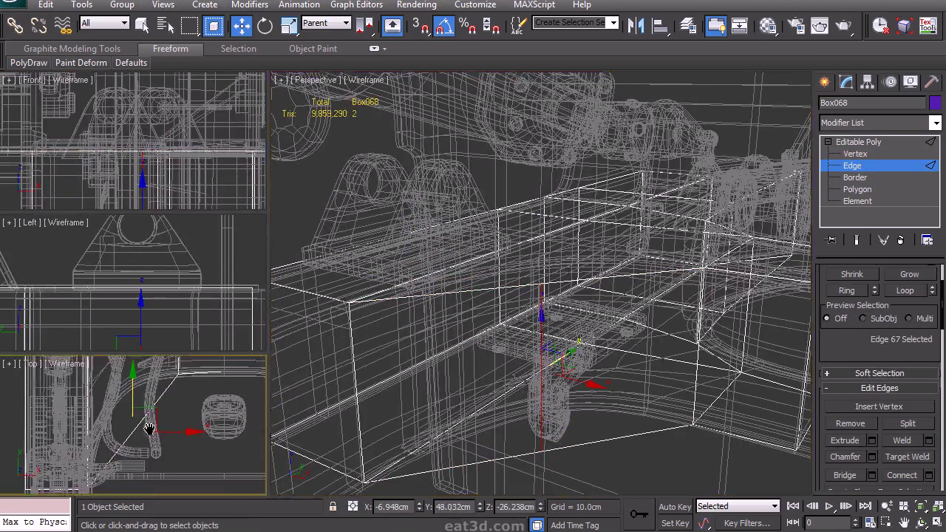
{"action": "key", "text": "alt+w"}
{"action": "left_click_drag", "start_coordinate": [431, 286], "coordinate": [374, 189]}
{"action": "middle_click_drag", "start_coordinate": [473, 187], "coordinate": [476, 287]}
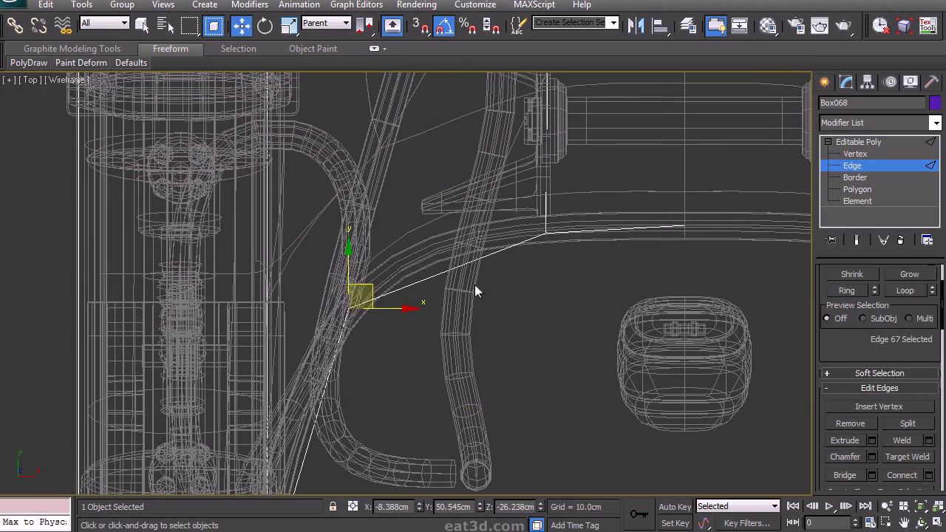
Chamfer the new vertical edge by about 2.66 cm with one segment
{"action": "left_click", "coordinate": [873, 457]}
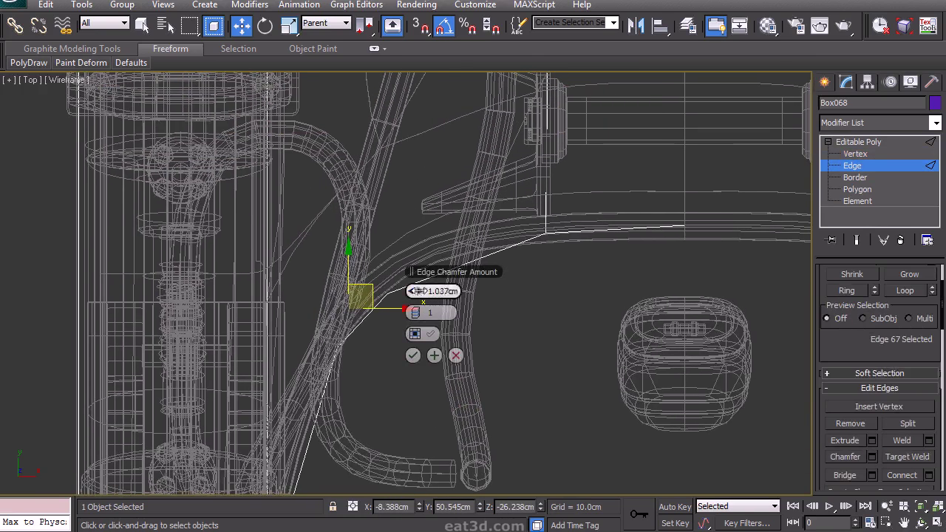
{"action": "left_click_drag", "start_coordinate": [468, 294], "coordinate": [480, 294]}
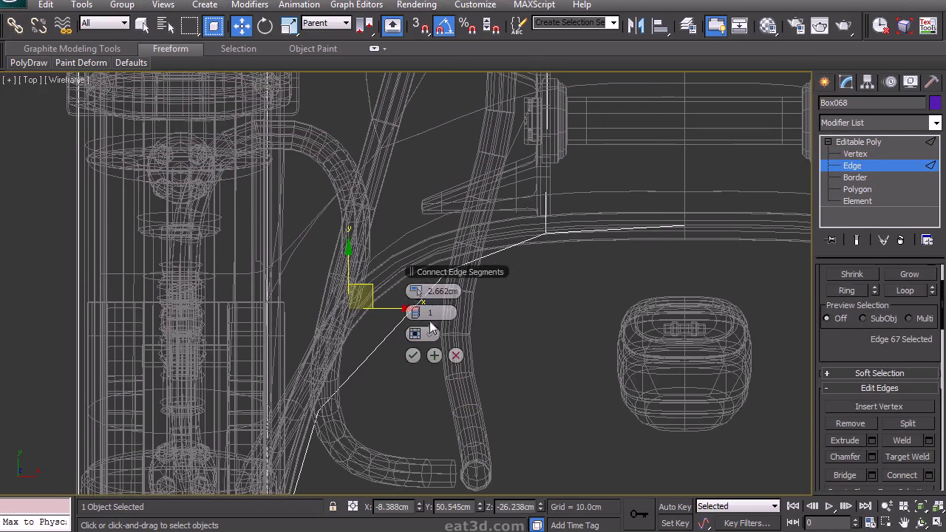
{"action": "left_click", "coordinate": [435, 357]}
{"action": "right_click", "coordinate": [422, 293]}
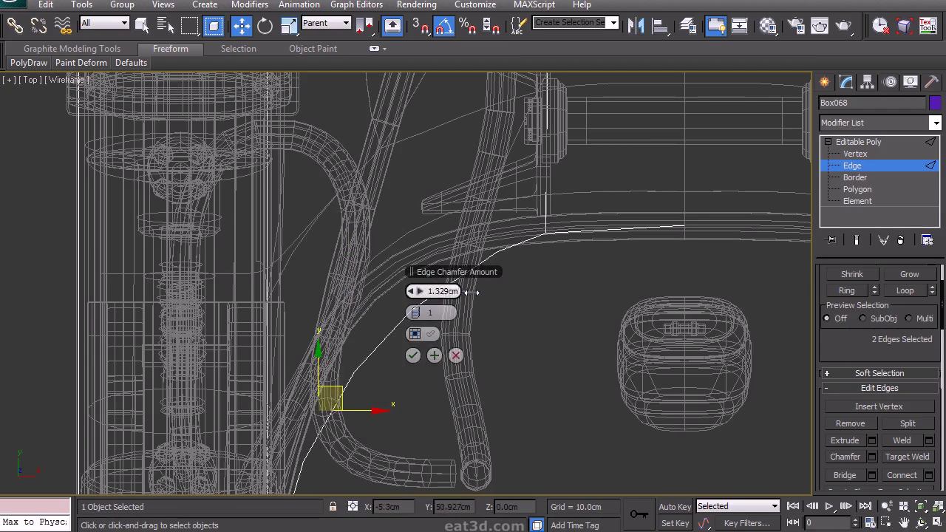
{"action": "left_click", "coordinate": [456, 355]}
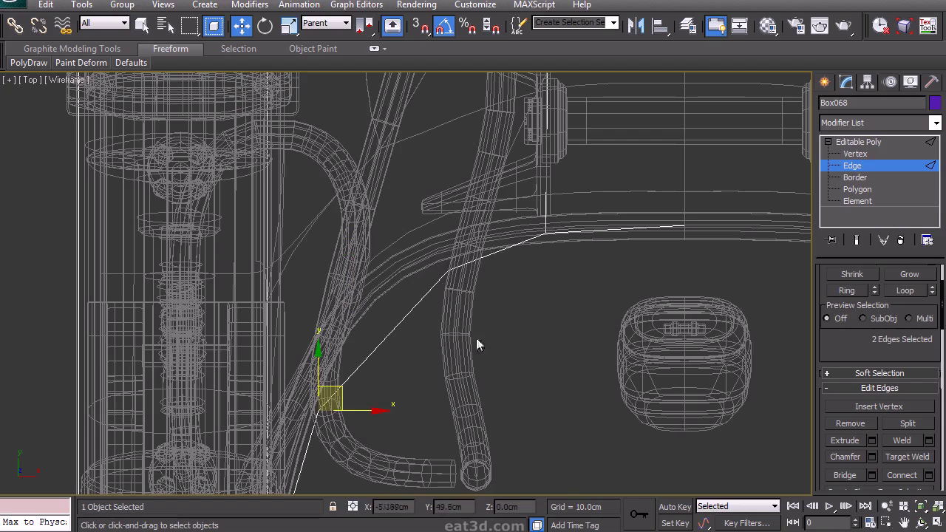
Move the vertices at both chamfer corners closer to the frame plate's curved outline
{"action": "key", "text": "1"}
{"action": "left_click_drag", "start_coordinate": [472, 256], "coordinate": [462, 243]}
{"action": "left_click_drag", "start_coordinate": [368, 429], "coordinate": [299, 382]}
{"action": "mouse_move", "coordinate": [341, 393]}
{"action": "left_mouse_down"}
{"action": "mouse_move", "coordinate": [345, 346]}
{"action": "mouse_move", "coordinate": [328, 394]}
{"action": "left_mouse_up"}
Connect the two diagonal edges with another edge and move it towards the frame plate's curved outline
{"action": "middle_click_drag", "start_coordinate": [368, 323], "coordinate": [365, 275]}
{"action": "left_click", "coordinate": [860, 292]}
{"action": "left_click_drag", "start_coordinate": [366, 285], "coordinate": [379, 294]}
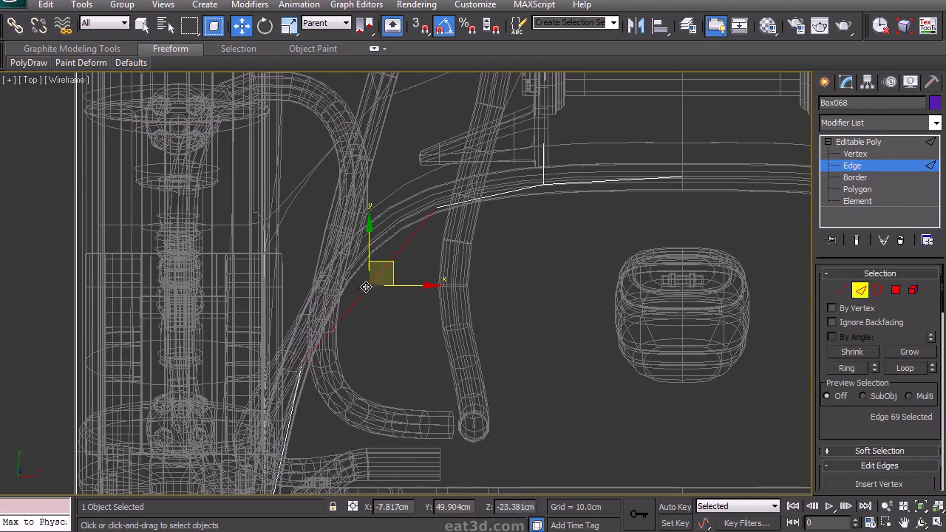
{"action": "scroll", "coordinate": [862, 423], "scroll_direction": "down", "scroll_amount": 3}
{"action": "left_click", "coordinate": [929, 485]}
{"action": "left_click", "coordinate": [412, 356]}
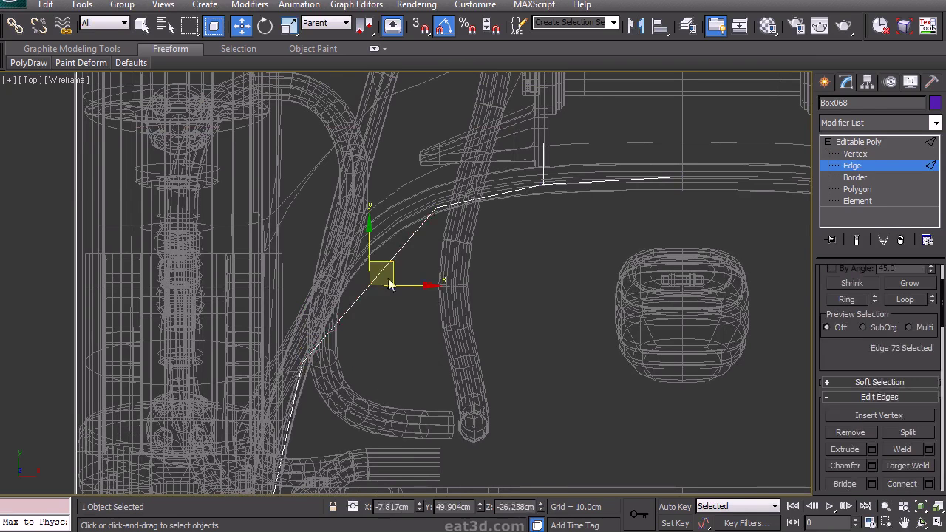
{"action": "left_click_drag", "start_coordinate": [383, 247], "coordinate": [381, 243]}
Connect the vertices along the curved outline with the vertices at the side arm's inner corner
{"action": "left_click", "coordinate": [848, 154]}
{"action": "left_click_drag", "start_coordinate": [298, 400], "coordinate": [449, 191]}
{"action": "middle_click_drag", "start_coordinate": [459, 179], "coordinate": [497, 256]}
{"action": "middle_click_drag", "start_coordinate": [368, 296], "coordinate": [382, 358]}
{"action": "left_click_drag", "start_coordinate": [375, 211], "coordinate": [303, 139], "text": "ctrl"}
{"action": "left_click_drag", "start_coordinate": [842, 418], "coordinate": [842, 412]}
{"action": "scroll", "coordinate": [843, 411], "scroll_direction": "down", "scroll_amount": 5}
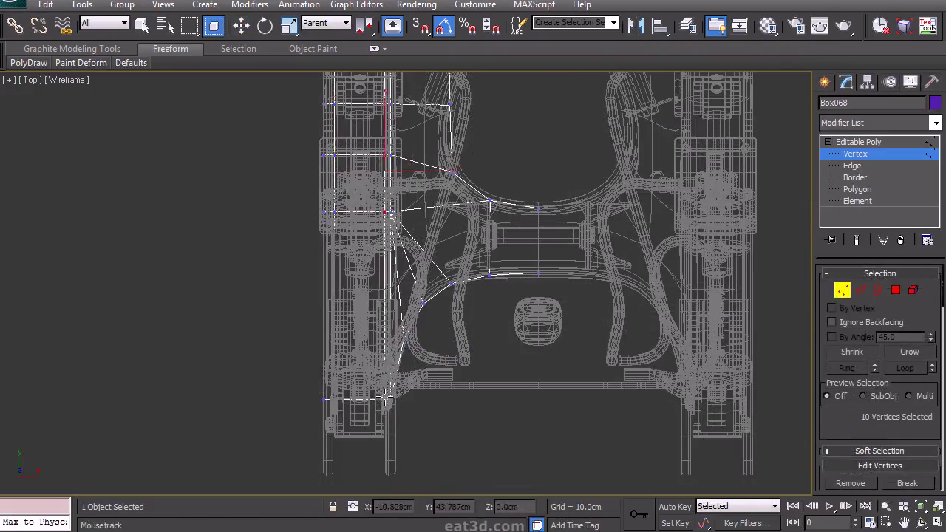
{"action": "key", "text": "w"}
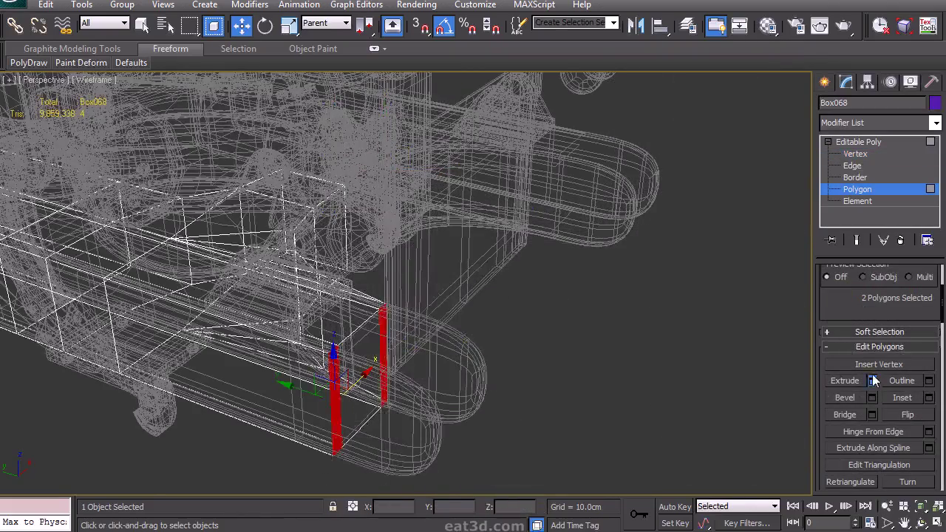
Extrude the two end polygons of the side arm by 10 cm and pull them back along Y towards the rounded tip
{"action": "left_click", "coordinate": [873, 381]}
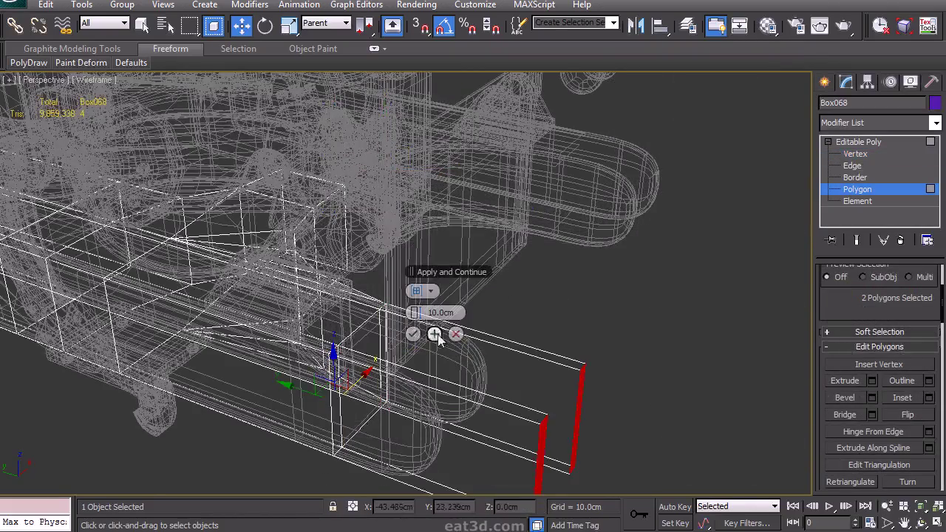
{"action": "left_click", "coordinate": [414, 334]}
{"action": "middle_click_drag", "start_coordinate": [481, 325], "coordinate": [490, 317], "text": "alt"}
{"action": "key", "text": "alt+w"}
{"action": "middle_click_drag", "start_coordinate": [621, 346], "coordinate": [629, 332], "text": "alt"}
{"action": "key", "text": "F3"}
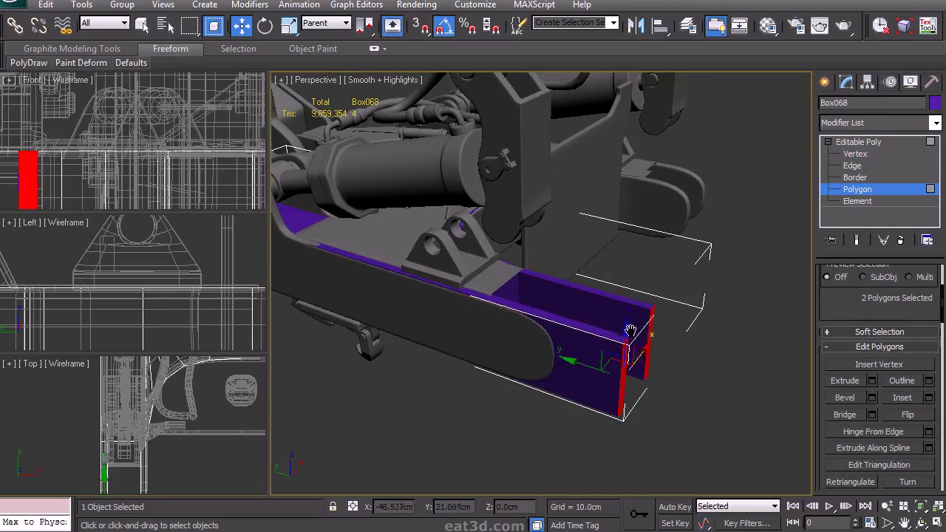
{"action": "left_click_drag", "start_coordinate": [583, 361], "coordinate": [493, 325]}
Scale the two extruded end polygons in height to follow the side arm's rounded tip
{"action": "middle_click_drag", "start_coordinate": [494, 325], "coordinate": [577, 212], "text": "alt"}
{"action": "scroll", "coordinate": [446, 242], "scroll_direction": "up", "scroll_amount": 4}
{"action": "key", "text": "r"}
{"action": "left_click_drag", "start_coordinate": [473, 244], "coordinate": [473, 253]}
Extrude the two end polygons again, then reduce their height and shift them along Y to follow the rounded tip
{"action": "left_click", "coordinate": [872, 381]}
{"action": "right_click", "coordinate": [556, 313]}
{"action": "left_click_drag", "start_coordinate": [555, 312], "coordinate": [557, 313]}
{"action": "left_click", "coordinate": [549, 334]}
{"action": "left_click_drag", "start_coordinate": [606, 232], "coordinate": [602, 253]}
{"action": "key", "text": "w"}
{"action": "left_click_drag", "start_coordinate": [577, 297], "coordinate": [558, 297]}
Extrude a final segment at the arm's tip, pull it back along Y to the high-poly end and scale down its height
{"action": "left_click", "coordinate": [873, 382]}
{"action": "left_click", "coordinate": [551, 334]}
{"action": "middle_click_drag", "start_coordinate": [562, 329], "coordinate": [674, 314], "text": "alt"}
{"action": "left_click_drag", "start_coordinate": [564, 302], "coordinate": [527, 306]}
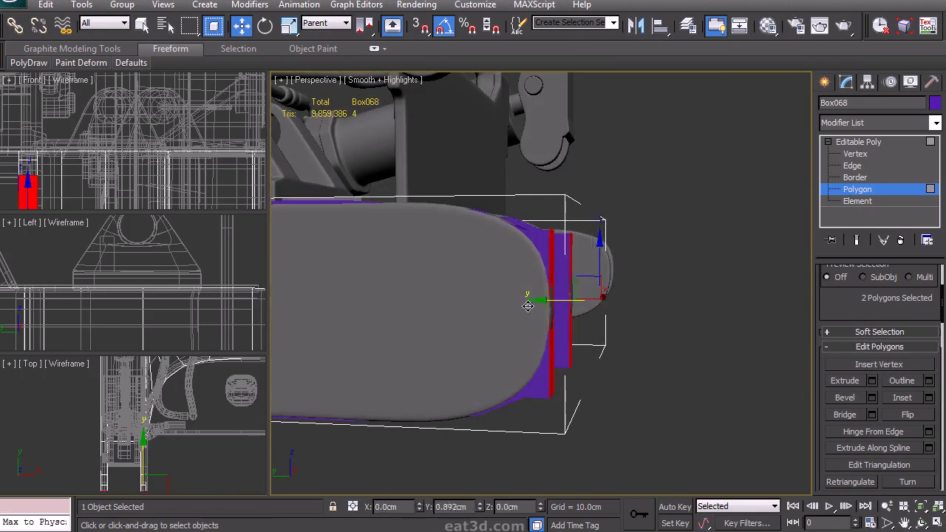
{"action": "key", "text": "r"}
{"action": "left_click_drag", "start_coordinate": [573, 238], "coordinate": [569, 308]}
{"action": "middle_click_drag", "start_coordinate": [598, 309], "coordinate": [674, 278], "text": "alt"}
{"action": "left_click", "coordinate": [852, 155]}
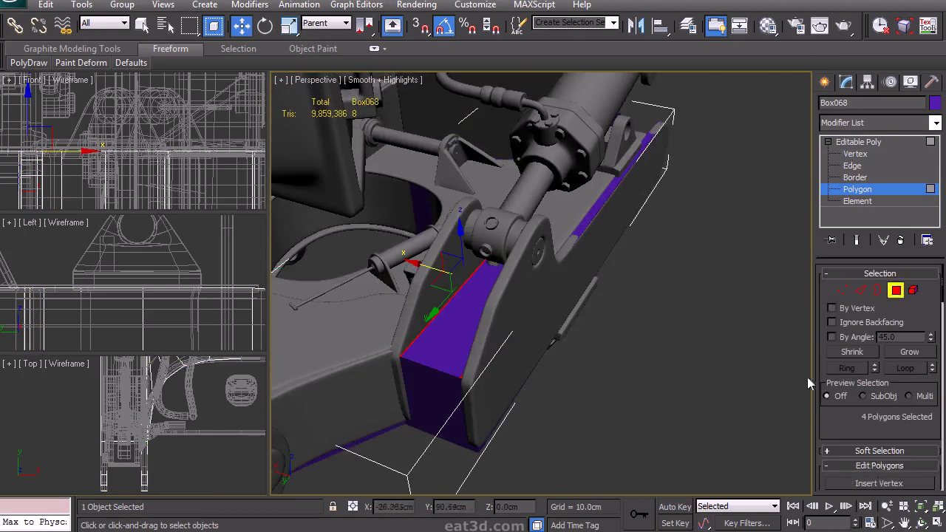
Extrude the four selected polygons on top of the side arm and raise them to the height of the cylinder bracket
{"action": "scroll", "coordinate": [857, 423], "scroll_direction": "down", "scroll_amount": 3}
{"action": "left_click", "coordinate": [873, 432]}
{"action": "left_click", "coordinate": [549, 336]}
{"action": "middle_click_drag", "start_coordinate": [559, 311], "coordinate": [483, 312], "text": "alt"}
{"action": "left_click_drag", "start_coordinate": [529, 297], "coordinate": [537, 243]}
{"action": "middle_click_drag", "start_coordinate": [538, 250], "coordinate": [476, 243], "text": "alt"}
Move the four front vertices of the extruded cylinder bracket down onto the sloped high-poly outline
{"action": "left_click", "coordinate": [869, 158]}
{"action": "left_click_drag", "start_coordinate": [446, 241], "coordinate": [510, 287]}
{"action": "middle_click_drag", "start_coordinate": [638, 280], "coordinate": [542, 290], "text": "alt"}
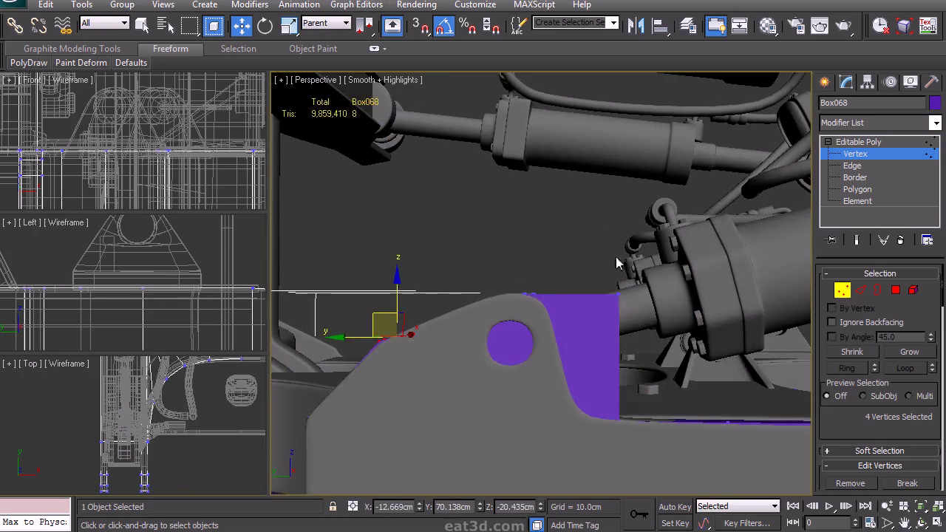
{"action": "left_click_drag", "start_coordinate": [638, 326], "coordinate": [639, 323]}
Move the cylinder bracket's rear upper and lower vertices onto the slanted rear outline
{"action": "left_click_drag", "start_coordinate": [601, 275], "coordinate": [568, 374]}
{"action": "middle_click_drag", "start_coordinate": [595, 369], "coordinate": [595, 389], "text": "alt"}
{"action": "left_click_drag", "start_coordinate": [507, 274], "coordinate": [539, 295]}
{"action": "middle_click_drag", "start_coordinate": [542, 295], "coordinate": [589, 271], "text": "alt"}
{"action": "left_click_drag", "start_coordinate": [572, 293], "coordinate": [559, 280]}
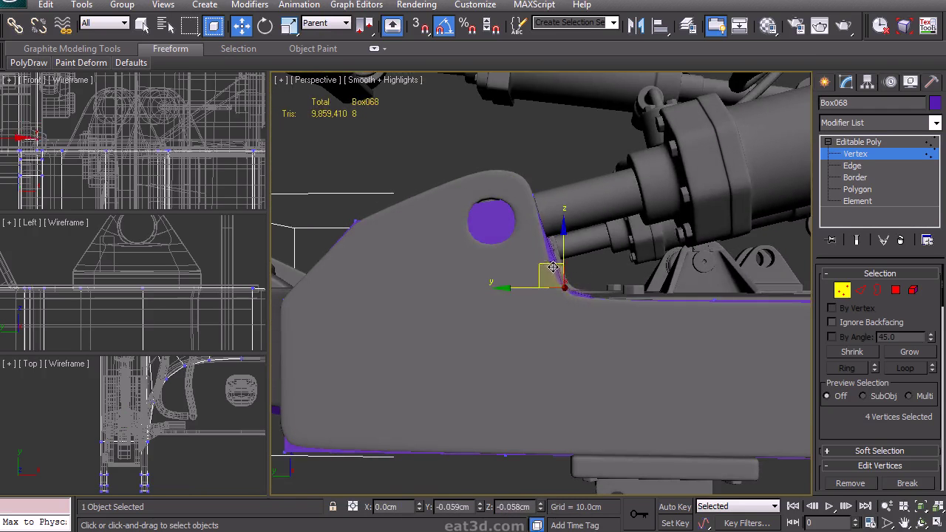
Chamfer the two edges at the rear foot of the cylinder bracket on both side plates
{"action": "key", "text": "F3"}
{"action": "middle_click_drag", "start_coordinate": [586, 289], "coordinate": [563, 302], "text": "alt"}
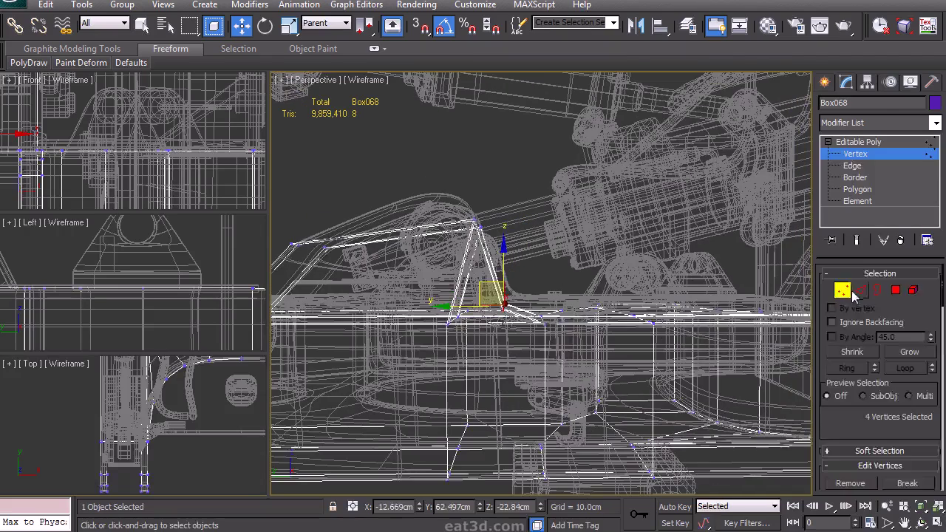
{"action": "left_click", "coordinate": [860, 291]}
{"action": "key", "text": "1"}
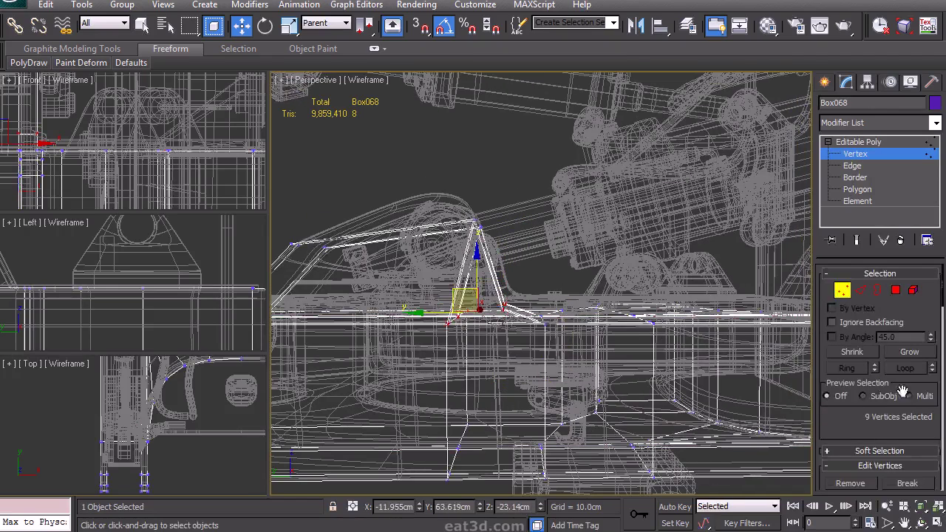
{"action": "scroll", "coordinate": [887, 429], "scroll_direction": "down", "scroll_amount": 3}
{"action": "left_click", "coordinate": [853, 167]}
{"action": "mouse_move", "coordinate": [552, 283]}
{"action": "middle_mouse_down"}
{"action": "mouse_move", "coordinate": [524, 317]}
{"action": "mouse_move", "coordinate": [539, 291]}
{"action": "middle_mouse_up"}
{"action": "scroll", "coordinate": [539, 292], "scroll_direction": "up", "scroll_amount": 3}
{"action": "left_click", "coordinate": [493, 284]}
{"action": "left_click", "coordinate": [479, 305]}
{"action": "left_click", "coordinate": [469, 317], "text": "ctrl"}
{"action": "left_click", "coordinate": [420, 355]}
{"action": "left_click", "coordinate": [444, 333]}
{"action": "left_click", "coordinate": [477, 295], "text": "ctrl"}
{"action": "left_click_drag", "start_coordinate": [875, 428], "coordinate": [880, 379]}
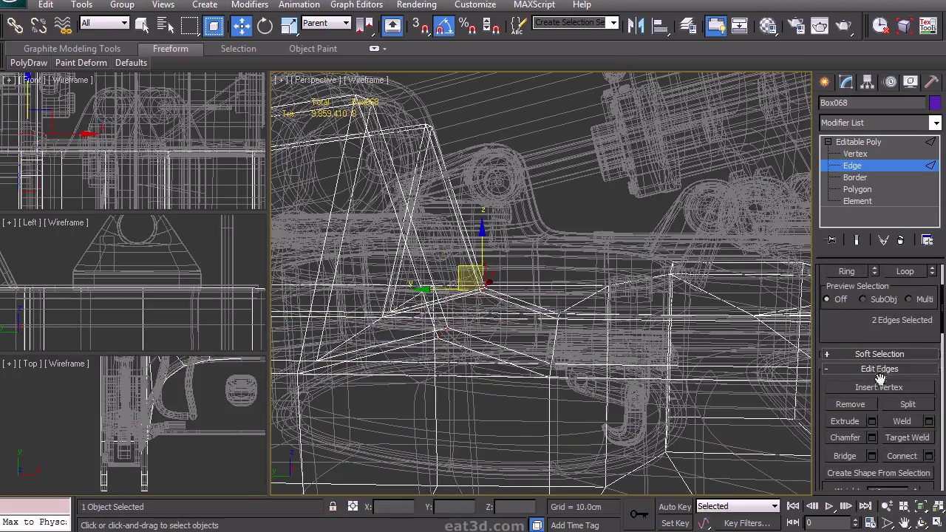
{"action": "left_click", "coordinate": [873, 439]}
{"action": "left_click_drag", "start_coordinate": [552, 291], "coordinate": [546, 337]}
{"action": "left_click", "coordinate": [548, 356]}
Move the chamfered edges onto the rounded inner corner at the bracket's rear foot
{"action": "key", "text": "F3"}
{"action": "middle_click_drag", "start_coordinate": [544, 352], "coordinate": [564, 334], "text": "alt"}
{"action": "left_click_drag", "start_coordinate": [489, 246], "coordinate": [487, 247]}
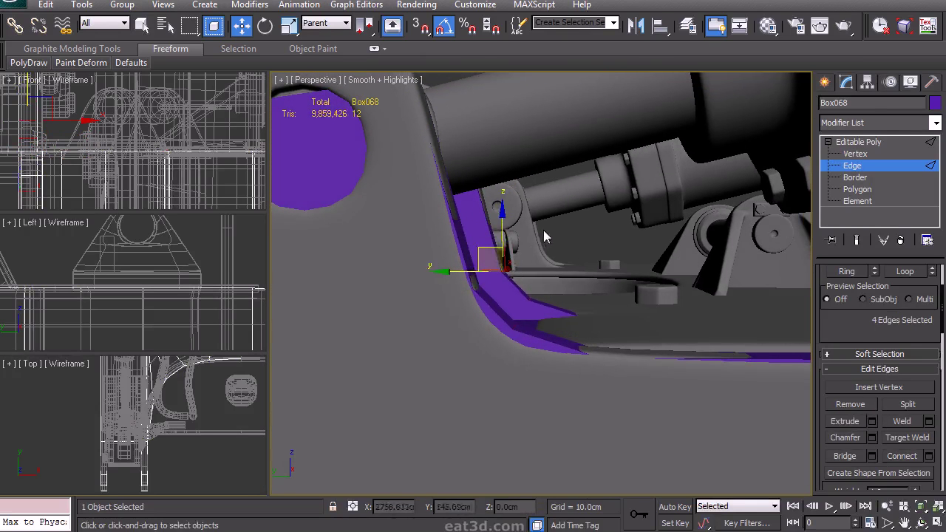
{"action": "left_click_drag", "start_coordinate": [546, 228], "coordinate": [457, 300], "text": "alt"}
{"action": "left_click_drag", "start_coordinate": [518, 276], "coordinate": [522, 281]}
Target weld the surplus vertices left by the chamfer at the base of the cylinder bracket
{"action": "left_click", "coordinate": [853, 155]}
{"action": "middle_click_drag", "start_coordinate": [654, 258], "coordinate": [690, 244], "text": "alt"}
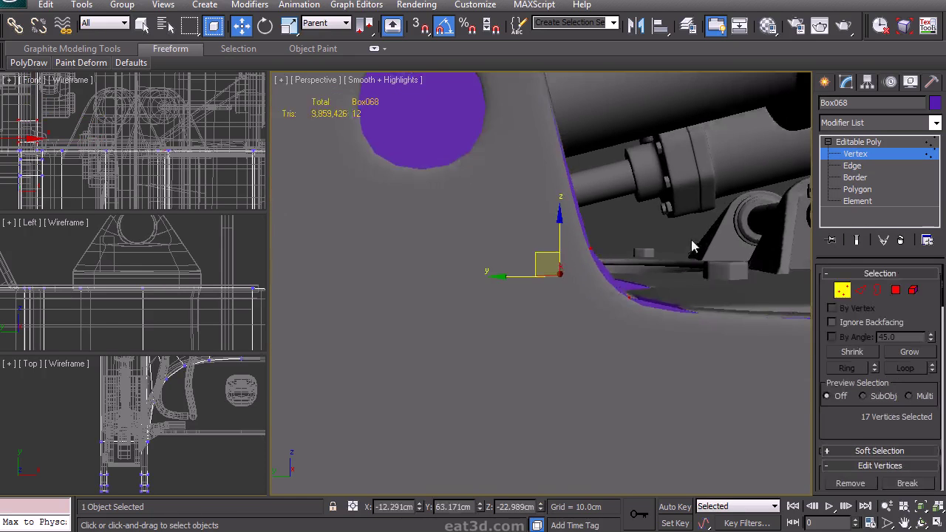
{"action": "key", "text": "F3"}
{"action": "left_click_drag", "start_coordinate": [848, 427], "coordinate": [864, 326]}
{"action": "left_click", "coordinate": [914, 416]}
{"action": "left_click", "coordinate": [462, 315]}
{"action": "left_click", "coordinate": [468, 312]}
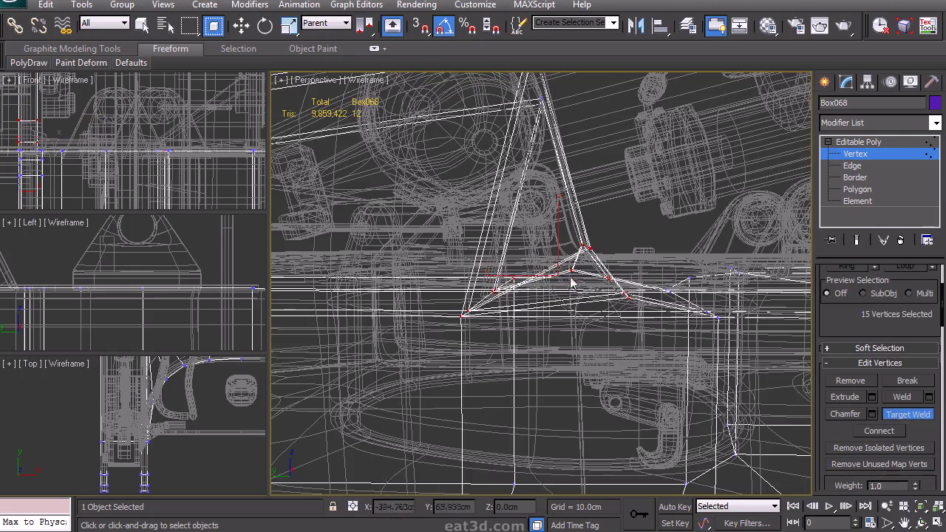
{"action": "middle_click_drag", "start_coordinate": [510, 313], "coordinate": [562, 265], "text": "alt"}
{"action": "left_click", "coordinate": [513, 272]}
{"action": "left_click", "coordinate": [496, 273]}
{"action": "key", "text": "w"}
Extrude the top polygons of both cylinder bracket plates and adjust their position over the rounded top
{"action": "middle_click_drag", "start_coordinate": [497, 273], "coordinate": [573, 298], "text": "alt"}
{"action": "key", "text": "F3"}
{"action": "key", "text": "4"}
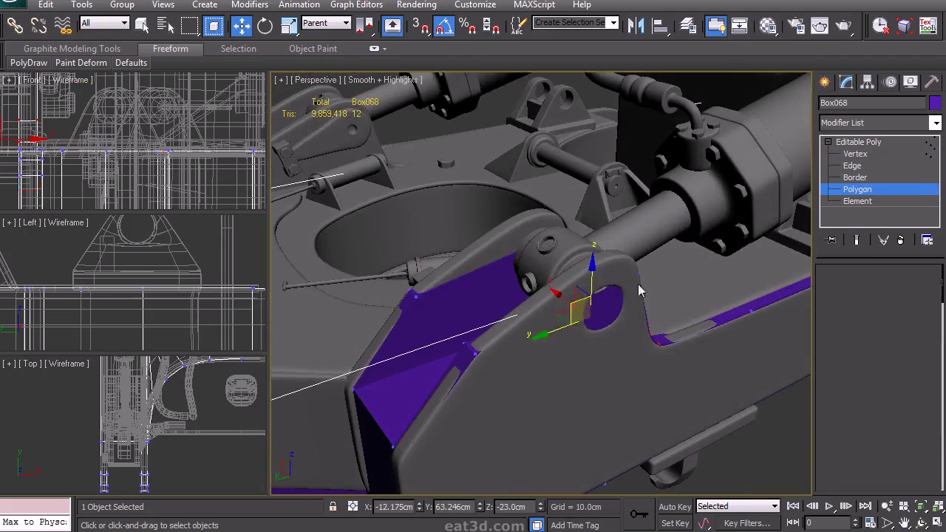
{"action": "left_click", "coordinate": [594, 292]}
{"action": "left_click", "coordinate": [443, 281], "text": "ctrl"}
{"action": "middle_click_drag", "start_coordinate": [592, 323], "coordinate": [545, 286], "text": "alt"}
{"action": "left_click_drag", "start_coordinate": [857, 397], "coordinate": [859, 326]}
{"action": "left_click", "coordinate": [873, 428]}
{"action": "left_click", "coordinate": [554, 332]}
{"action": "left_click_drag", "start_coordinate": [502, 194], "coordinate": [504, 197]}
Move the four front vertices of the new bracket extrusion down onto the high-poly bracket's sloped outline
{"action": "left_click", "coordinate": [856, 157]}
{"action": "middle_click_drag", "start_coordinate": [511, 230], "coordinate": [491, 198], "text": "alt"}
{"action": "left_click_drag", "start_coordinate": [381, 225], "coordinate": [442, 276]}
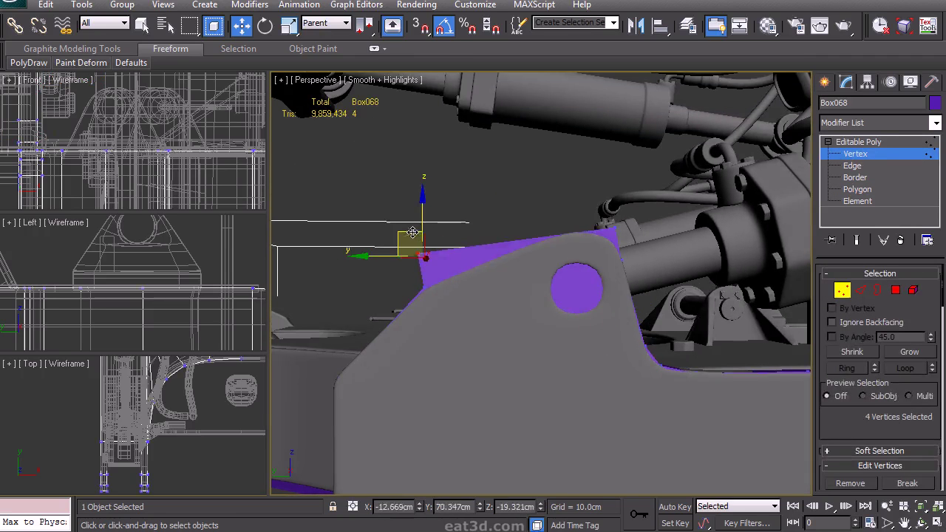
{"action": "middle_click_drag", "start_coordinate": [546, 213], "coordinate": [587, 225], "text": "alt"}
{"action": "left_click_drag", "start_coordinate": [484, 237], "coordinate": [485, 238]}
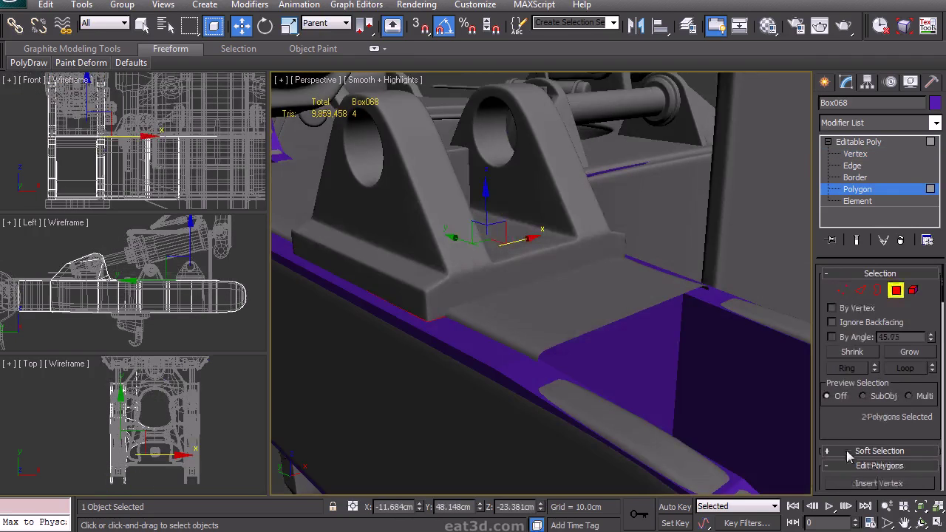
Extrude the two polygons beneath the double-lug bracket and adjust their height to its base plate
{"action": "scroll", "coordinate": [874, 444], "scroll_direction": "down", "scroll_amount": 2}
{"action": "left_click", "coordinate": [874, 444]}
{"action": "left_click", "coordinate": [549, 334]}
{"action": "left_click_drag", "start_coordinate": [484, 136], "coordinate": [483, 182]}
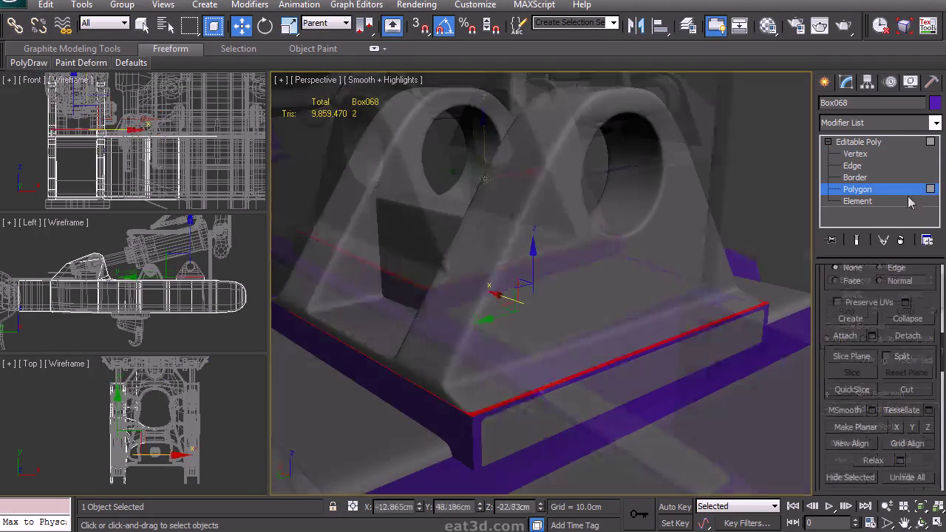
Connect the two short top edges of the base plate with a new lengthwise edge
{"action": "left_click", "coordinate": [852, 166]}
{"action": "left_click", "coordinate": [463, 408]}
{"action": "left_click", "coordinate": [455, 403]}
{"action": "left_click", "coordinate": [756, 297], "text": "ctrl"}
{"action": "left_click_drag", "start_coordinate": [880, 422], "coordinate": [871, 328]}
{"action": "left_click", "coordinate": [929, 459]}
{"action": "left_click", "coordinate": [548, 356]}
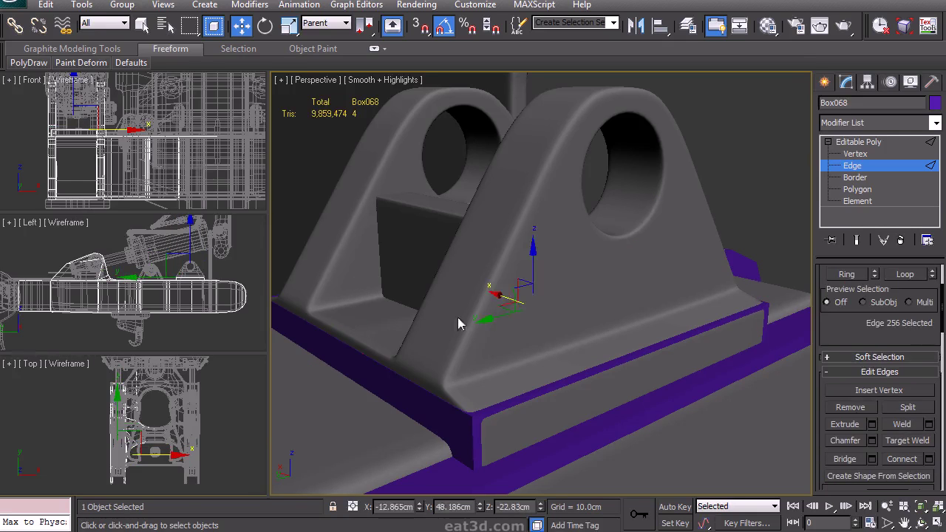
Shift the base plate's lengthwise top edges along X to line up with the outer faces of the lugs
{"action": "left_click_drag", "start_coordinate": [583, 350], "coordinate": [584, 351]}
{"action": "middle_click_drag", "start_coordinate": [483, 353], "coordinate": [659, 319], "text": "alt"}
{"action": "key", "text": "F3"}
{"action": "left_click", "coordinate": [567, 350]}
{"action": "key", "text": "F3"}
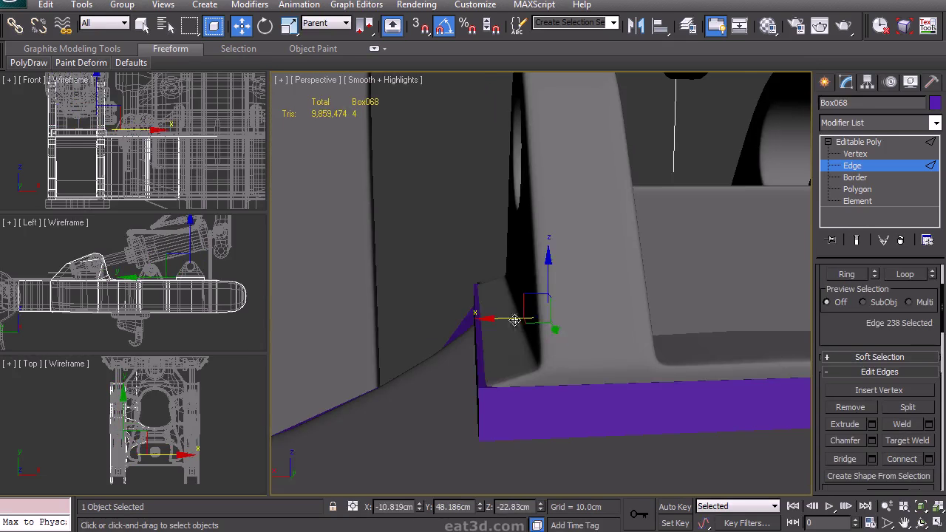
Raise the base plate's inner top polygon along Z to meet the foot of the lugs
{"action": "key", "text": "4"}
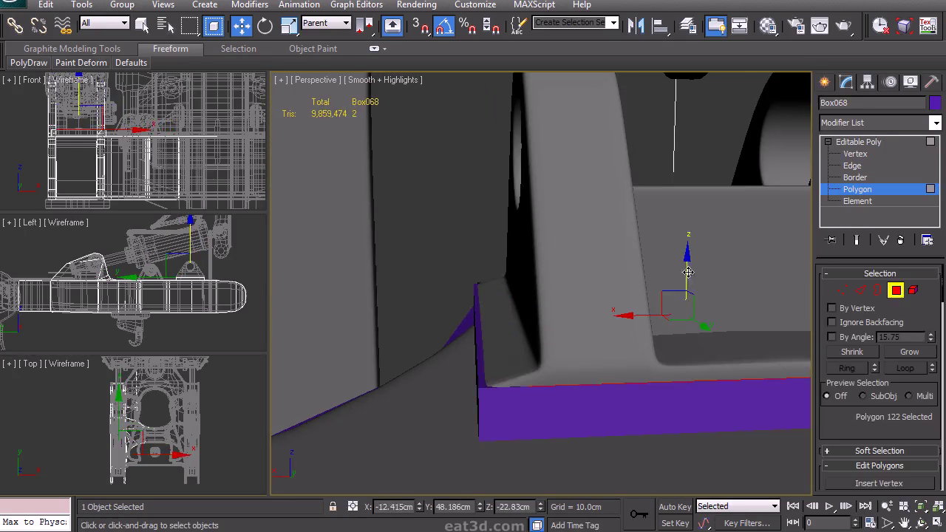
{"action": "left_click_drag", "start_coordinate": [687, 274], "coordinate": [688, 266]}
{"action": "left_click_drag", "start_coordinate": [687, 266], "coordinate": [688, 262]}
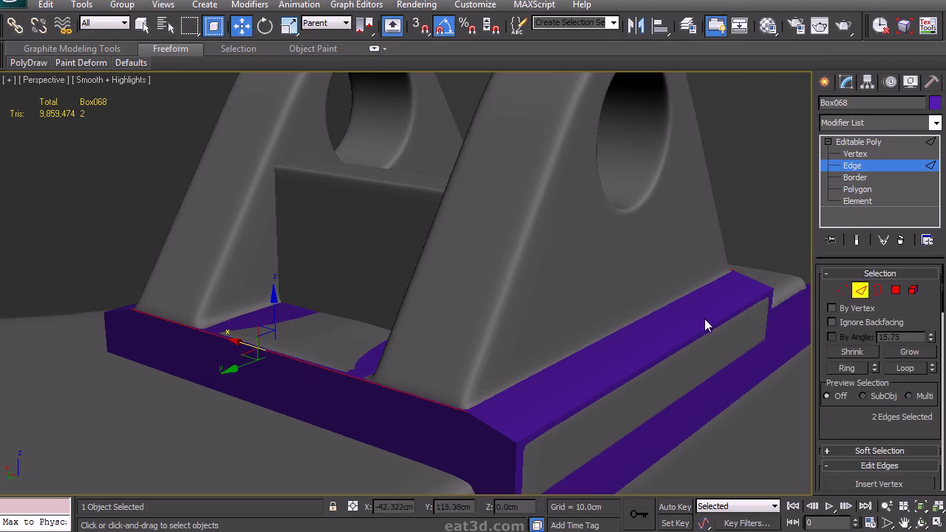
Connect the two end edges of the raised polygon with two segments, pinched outward to the lugs' thickness
{"action": "scroll", "coordinate": [868, 422], "scroll_direction": "down", "scroll_amount": 5}
{"action": "left_click", "coordinate": [929, 445]}
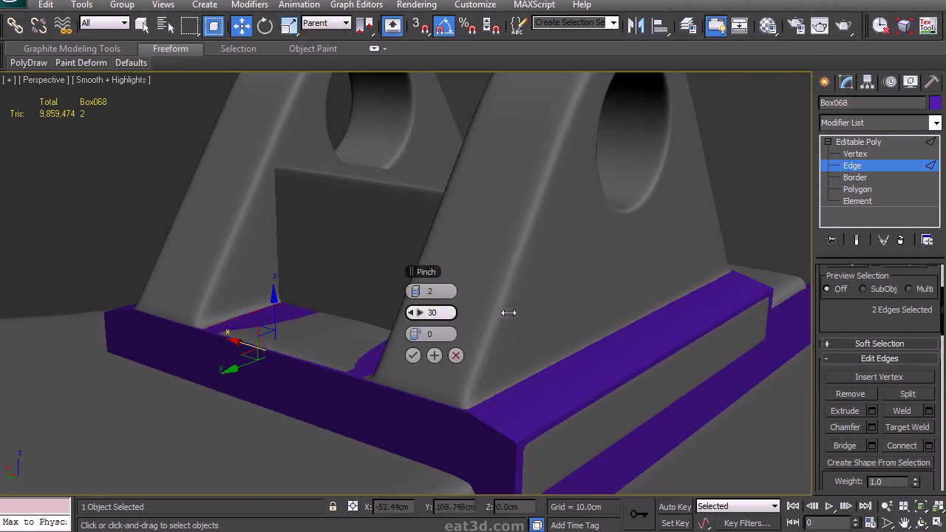
{"action": "left_click", "coordinate": [413, 356]}
{"action": "middle_click_drag", "start_coordinate": [443, 326], "coordinate": [475, 309], "text": "alt"}
Extrude the two polygons under the lugs by about 1.527 cm
{"action": "left_click", "coordinate": [868, 190]}
{"action": "left_click", "coordinate": [496, 362]}
{"action": "key", "text": "q"}
{"action": "left_click", "coordinate": [235, 311], "text": "ctrl"}
{"action": "mouse_move", "coordinate": [430, 342]}
{"action": "middle_mouse_down", "text": "alt"}
{"action": "mouse_move", "coordinate": [463, 329]}
{"action": "mouse_move", "coordinate": [419, 335]}
{"action": "middle_mouse_up", "text": "alt"}
{"action": "left_click_drag", "start_coordinate": [840, 416], "coordinate": [842, 280]}
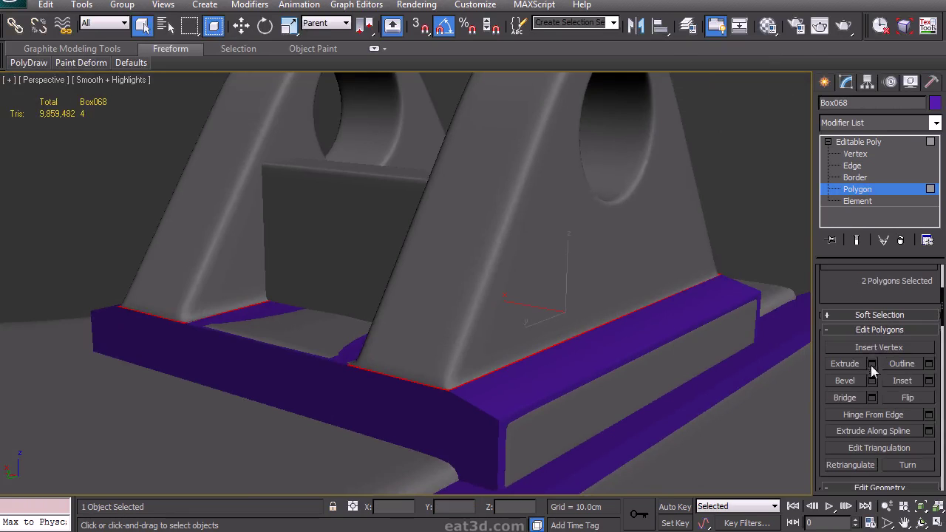
{"action": "left_click", "coordinate": [872, 363]}
{"action": "middle_click_drag", "start_coordinate": [680, 352], "coordinate": [526, 363], "text": "alt"}
{"action": "scroll", "coordinate": [509, 385], "scroll_direction": "down", "scroll_amount": 3}
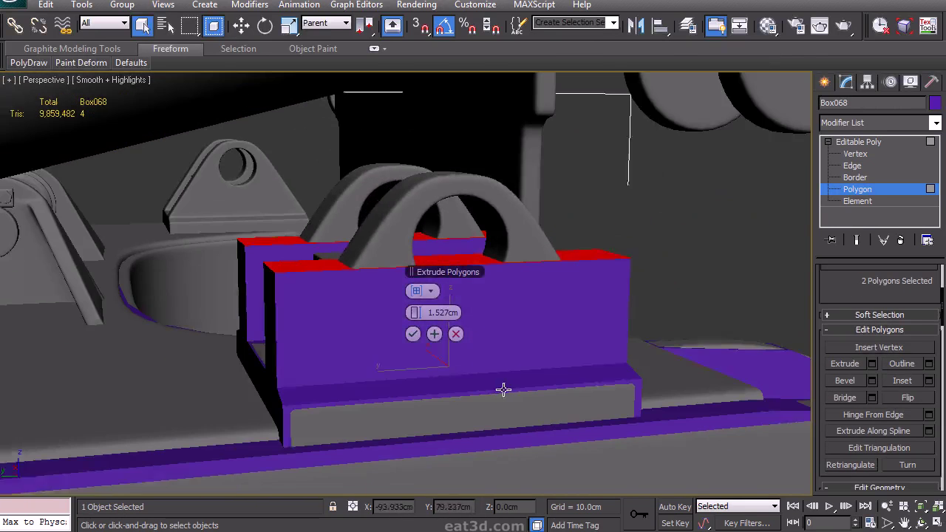
{"action": "left_click", "coordinate": [416, 335]}
Raise the two lug top polygons to the high-poly lugs' height and scale them narrower along Y
{"action": "key", "text": "w"}
{"action": "left_click_drag", "start_coordinate": [446, 214], "coordinate": [458, 146]}
{"action": "key", "text": "r"}
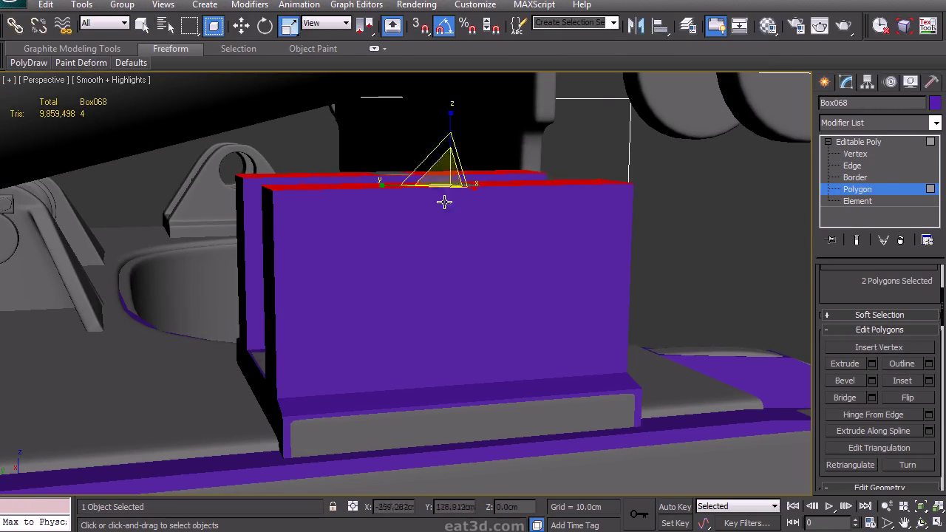
{"action": "left_click_drag", "start_coordinate": [387, 184], "coordinate": [516, 183]}
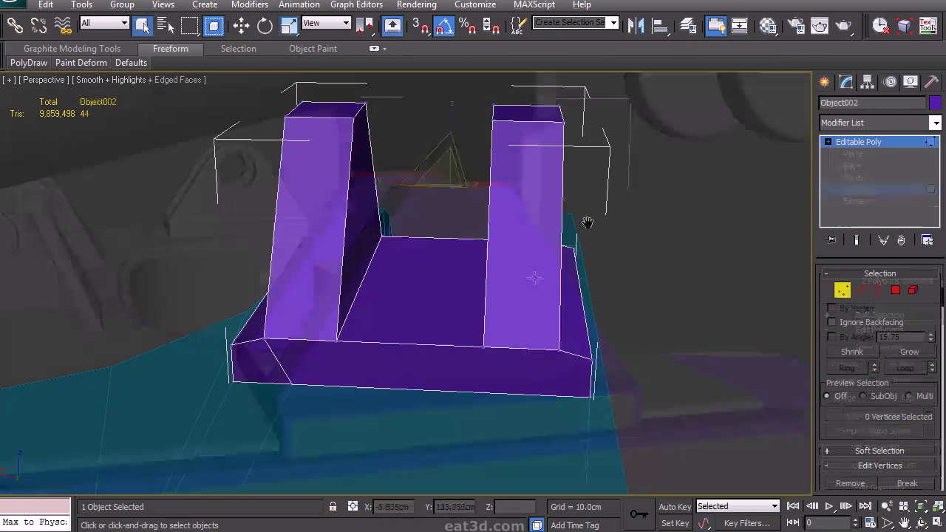
Connect the lug-foot vertices to the base plate's lower corners on its end face and target weld the stray lower-edge vertex to the corner
{"action": "left_click_drag", "start_coordinate": [544, 382], "coordinate": [565, 341]}
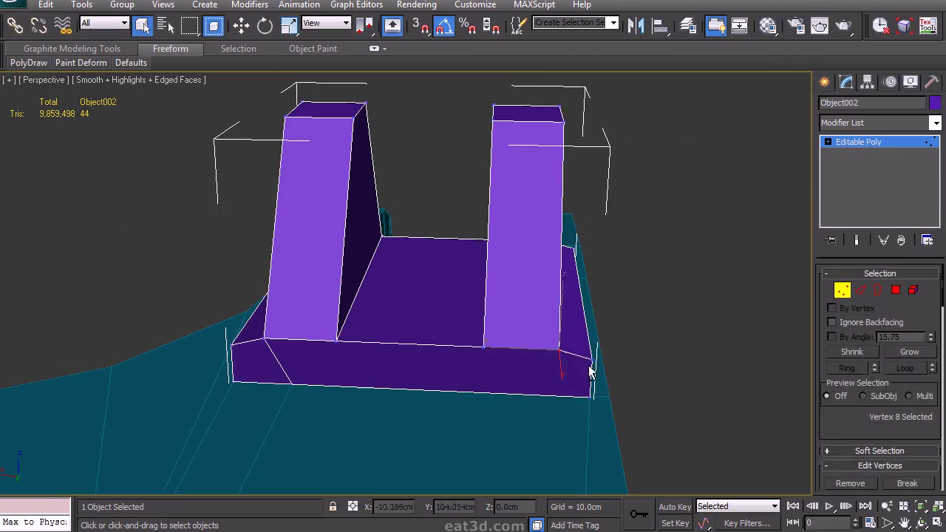
{"action": "scroll", "coordinate": [893, 414], "scroll_direction": "down", "scroll_amount": 3}
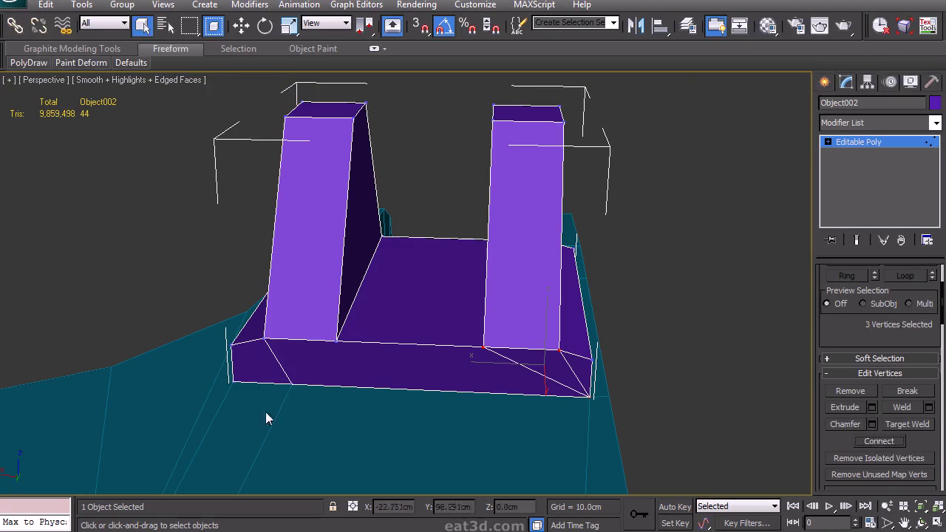
{"action": "left_click", "coordinate": [898, 426]}
{"action": "right_click", "coordinate": [252, 388]}
{"action": "left_click", "coordinate": [335, 341]}
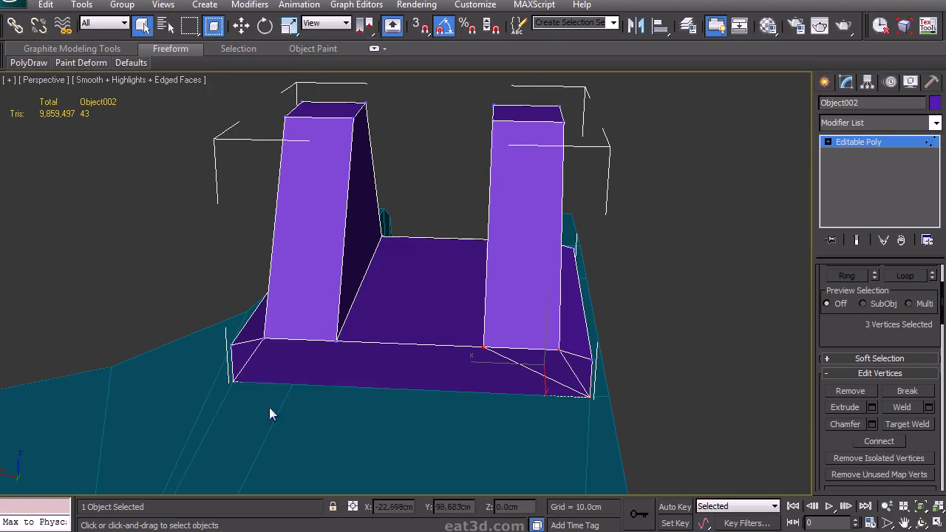
{"action": "left_click", "coordinate": [660, 361]}
Connect the lug's inner foot vertex to the stray lower-edge vertex on the base plate's opposite end face
{"action": "middle_click_drag", "start_coordinate": [643, 361], "coordinate": [345, 399], "text": "alt"}
{"action": "left_click_drag", "start_coordinate": [533, 360], "coordinate": [563, 339]}
{"action": "left_click", "coordinate": [581, 383], "text": "ctrl"}
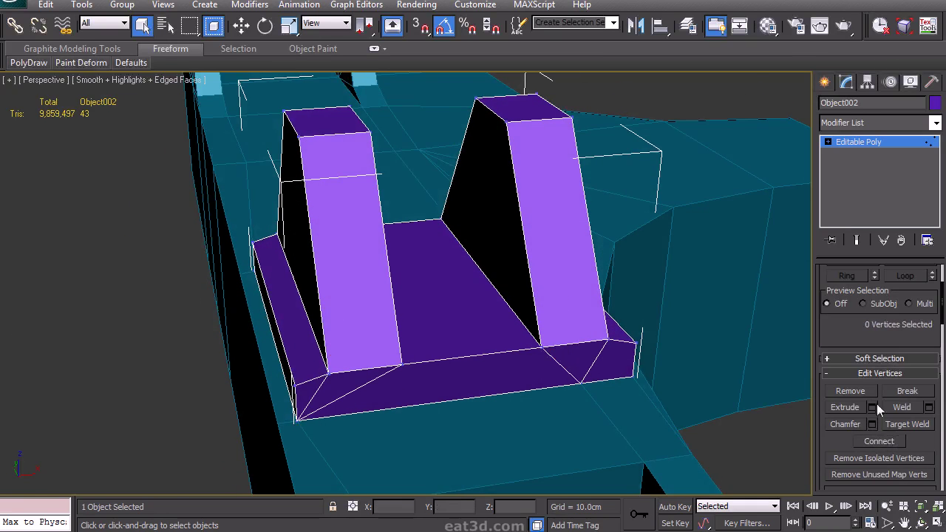
Target weld the remaining stray lower-edge vertex to the nearest corner of the bracket's base plate
{"action": "left_click", "coordinate": [581, 383]}
{"action": "left_click", "coordinate": [634, 377]}
{"action": "right_click", "coordinate": [630, 395]}
Select the teal ripper frame and cap its open border
{"action": "middle_click_drag", "start_coordinate": [571, 369], "coordinate": [691, 367], "text": "alt"}
{"action": "scroll", "coordinate": [691, 367], "scroll_direction": "down", "scroll_amount": 5}
{"action": "left_click", "coordinate": [825, 83]}
{"action": "left_click", "coordinate": [638, 194]}
{"action": "left_click", "coordinate": [541, 301]}
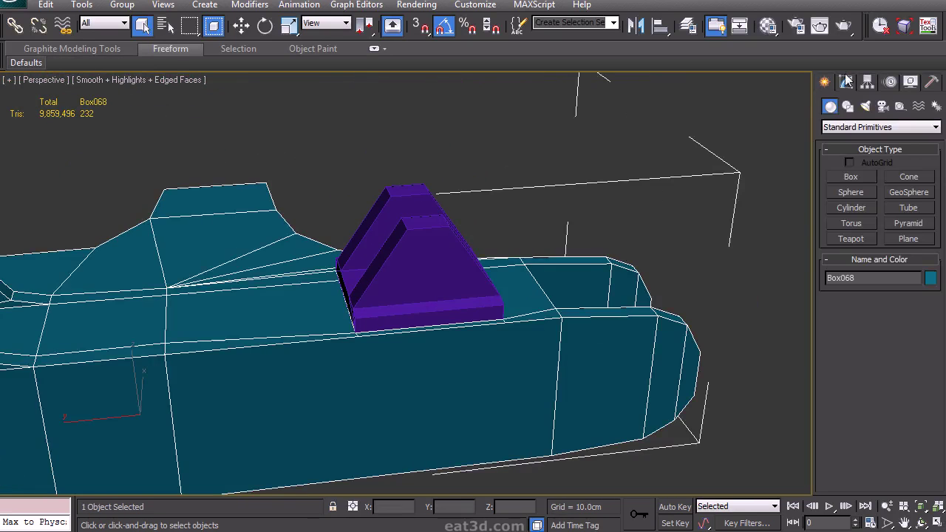
{"action": "left_click", "coordinate": [846, 81]}
{"action": "middle_click_drag", "start_coordinate": [662, 281], "coordinate": [652, 334], "text": "alt"}
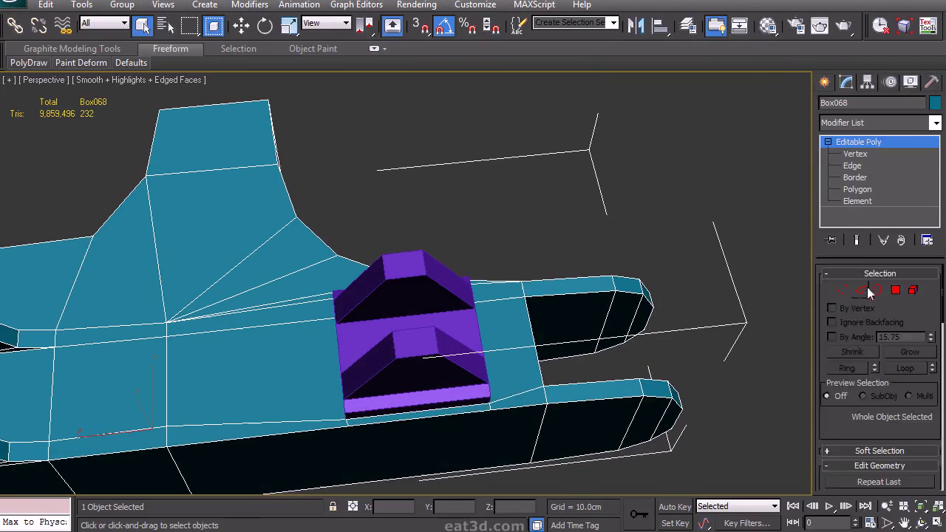
{"action": "left_click", "coordinate": [877, 290]}
{"action": "scroll", "coordinate": [915, 419], "scroll_direction": "down", "scroll_amount": 2}
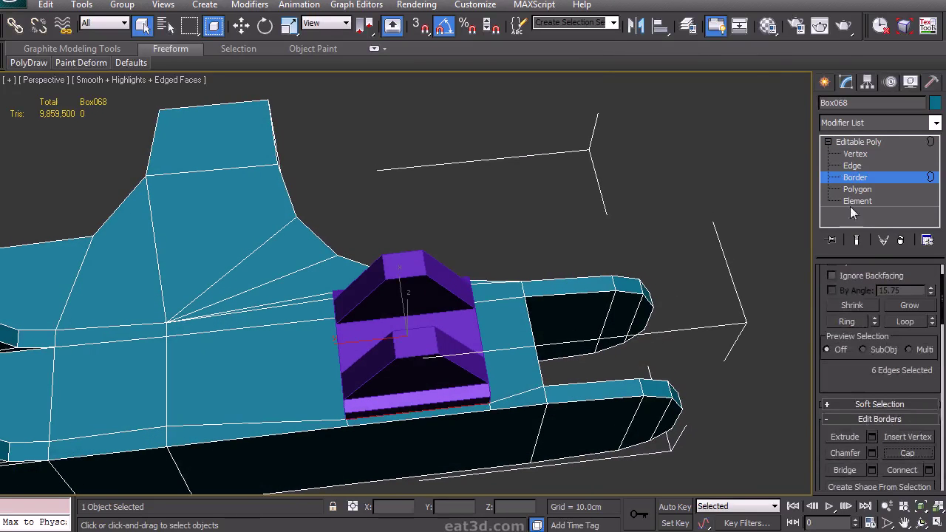
Remove the surplus edges from the ripper frame together with their vertices
{"action": "left_click", "coordinate": [849, 168]}
{"action": "middle_click_drag", "start_coordinate": [367, 375], "coordinate": [394, 327]}
{"action": "key", "text": "ctrl+BackSpace"}
Target weld the doubled vertices along the frame's long upper edge into its corner vertices
{"action": "left_click", "coordinate": [842, 291]}
{"action": "middle_click_drag", "start_coordinate": [783, 321], "coordinate": [781, 291]}
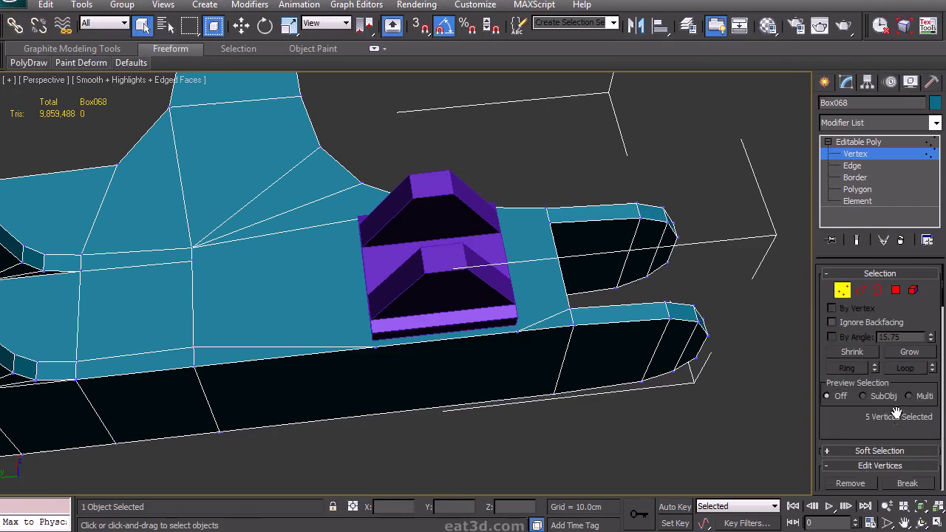
{"action": "scroll", "coordinate": [877, 427], "scroll_direction": "down", "scroll_amount": 3}
{"action": "left_click", "coordinate": [912, 419]}
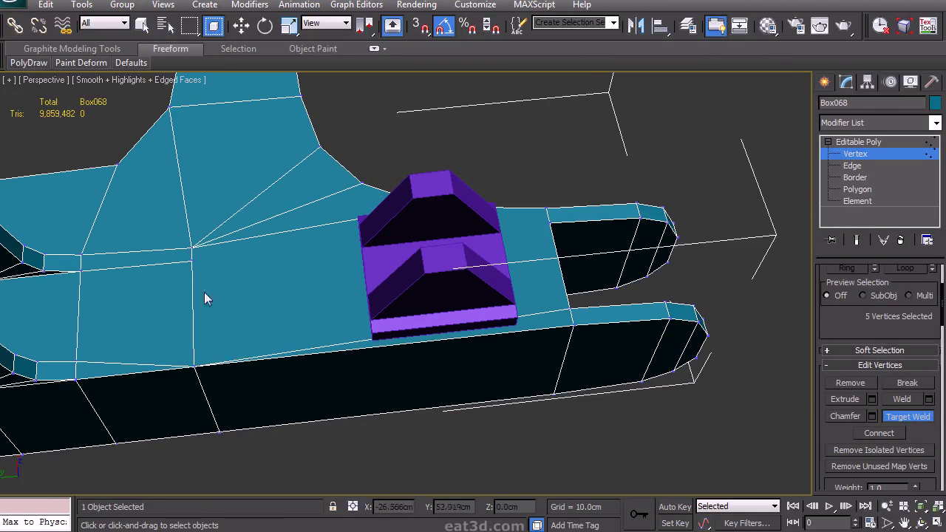
{"action": "middle_click_drag", "start_coordinate": [458, 271], "coordinate": [408, 167], "text": "alt"}
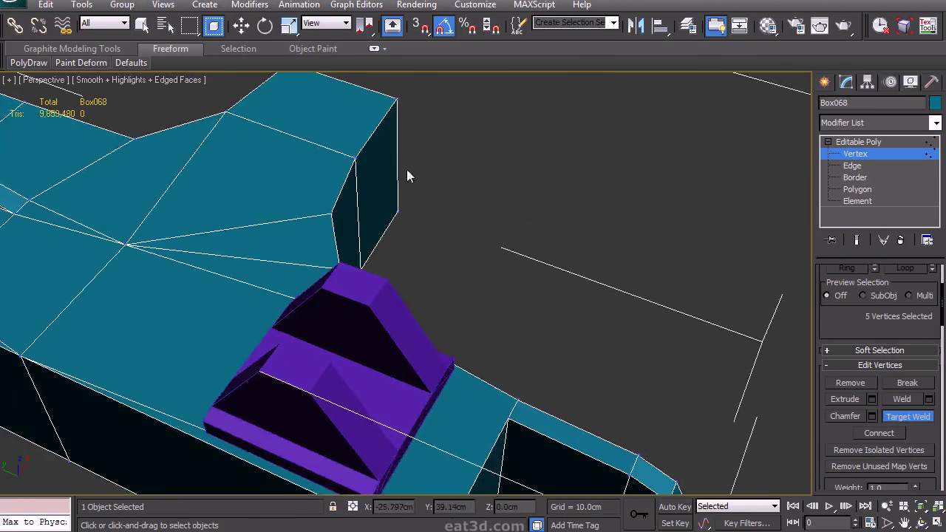
Connect the frame vertex beneath the bracket to the vertex at the inner root of the fork arm
{"action": "key", "text": "F3"}
{"action": "right_click", "coordinate": [456, 235]}
{"action": "middle_click_drag", "start_coordinate": [456, 241], "coordinate": [473, 241], "text": "alt"}
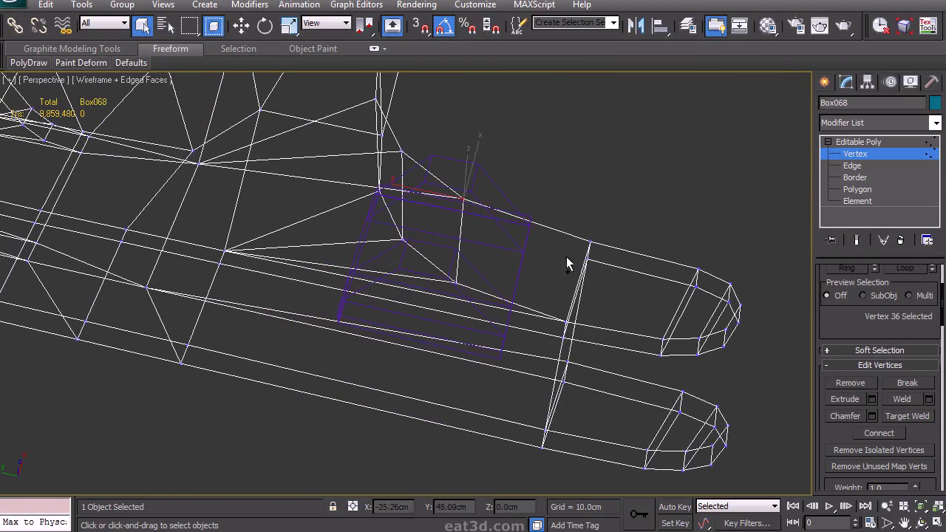
{"action": "left_click_drag", "start_coordinate": [583, 257], "coordinate": [581, 255], "text": "ctrl"}
{"action": "left_click", "coordinate": [872, 434]}
{"action": "left_click", "coordinate": [648, 348]}
Target weld the doubled vertices on the frame's side face onto its upper and lower edge vertices
{"action": "middle_click_drag", "start_coordinate": [552, 306], "coordinate": [556, 174], "text": "alt"}
{"action": "mouse_move", "coordinate": [556, 174]}
{"action": "middle_mouse_down"}
{"action": "mouse_move", "coordinate": [612, 344]}
{"action": "mouse_move", "coordinate": [562, 407]}
{"action": "mouse_move", "coordinate": [563, 329]}
{"action": "mouse_move", "coordinate": [607, 298]}
{"action": "middle_mouse_up"}
{"action": "key", "text": "F3"}
{"action": "left_click", "coordinate": [908, 416]}
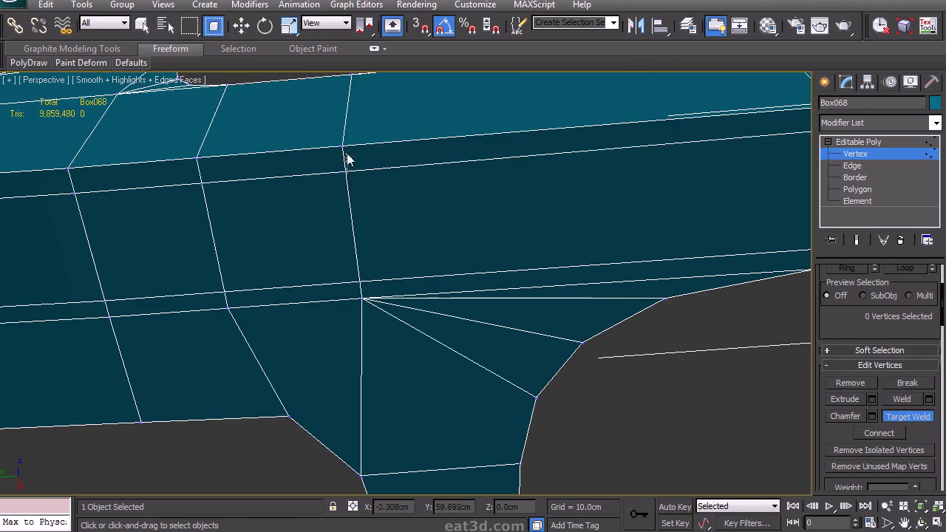
{"action": "left_click", "coordinate": [347, 171]}
{"action": "left_click", "coordinate": [343, 147]}
{"action": "left_click", "coordinate": [362, 300]}
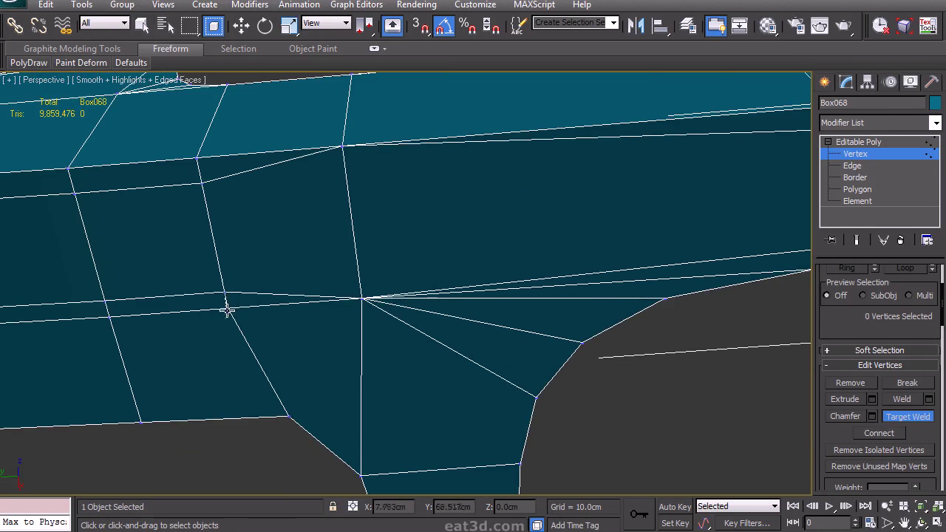
{"action": "middle_click_drag", "start_coordinate": [178, 192], "coordinate": [482, 194]}
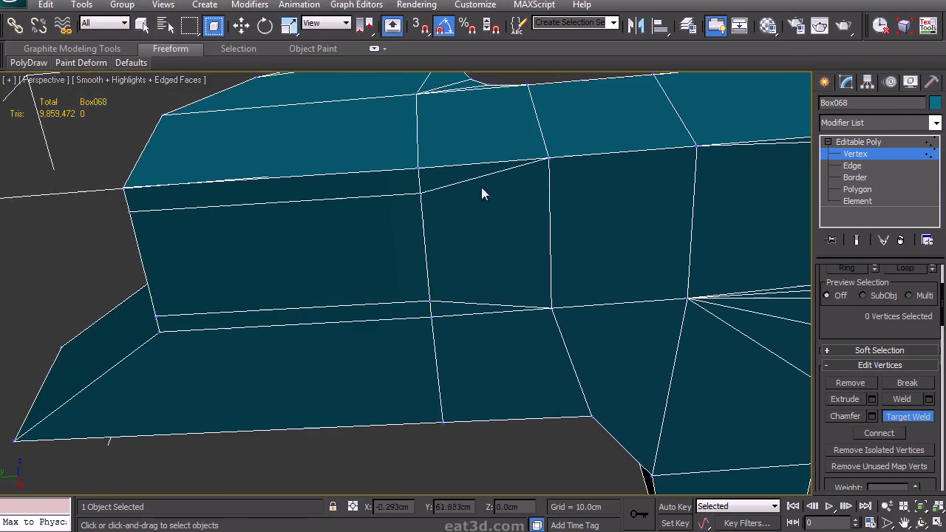
{"action": "left_click", "coordinate": [419, 168]}
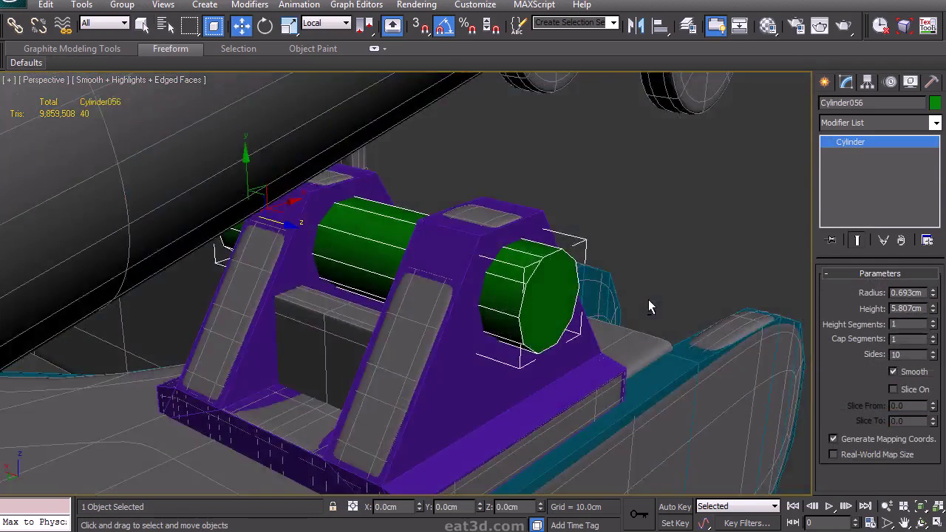
Connect the edges running between the bracket's two lugs with one centred edge loop across the base plate
{"action": "middle_click_drag", "start_coordinate": [648, 299], "coordinate": [641, 277], "text": "alt"}
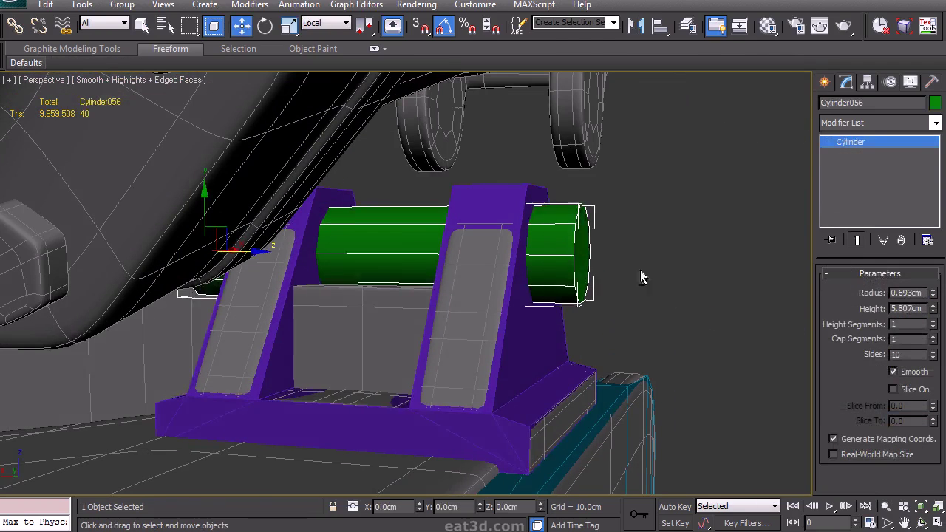
{"action": "left_click", "coordinate": [389, 418]}
{"action": "left_click", "coordinate": [863, 293]}
{"action": "double_click", "coordinate": [387, 407]}
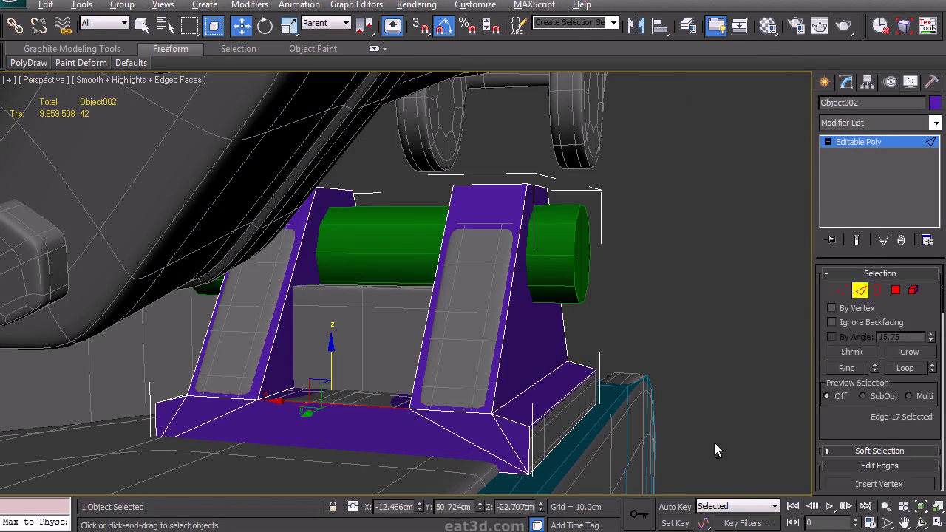
{"action": "left_click_drag", "start_coordinate": [859, 423], "coordinate": [858, 361]}
{"action": "scroll", "coordinate": [936, 482], "scroll_direction": "down", "scroll_amount": 2}
{"action": "left_click", "coordinate": [928, 443]}
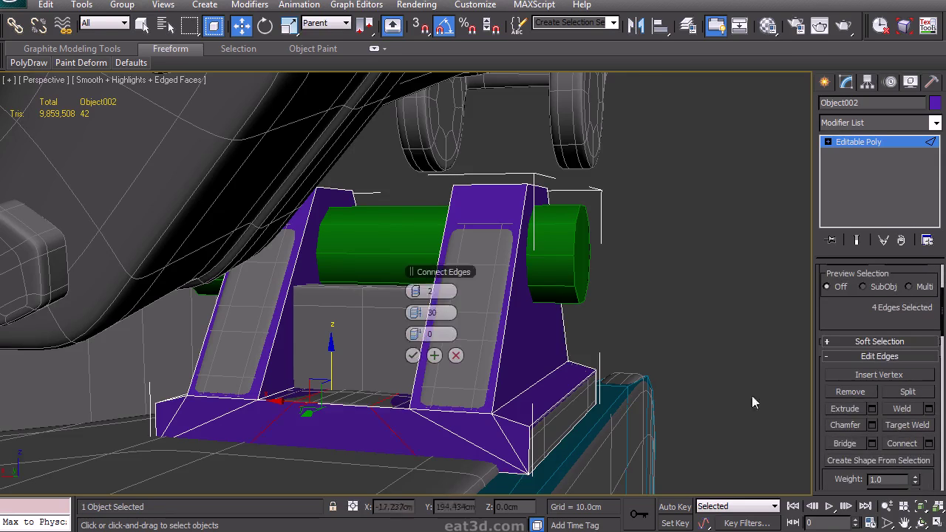
{"action": "left_click", "coordinate": [414, 356]}
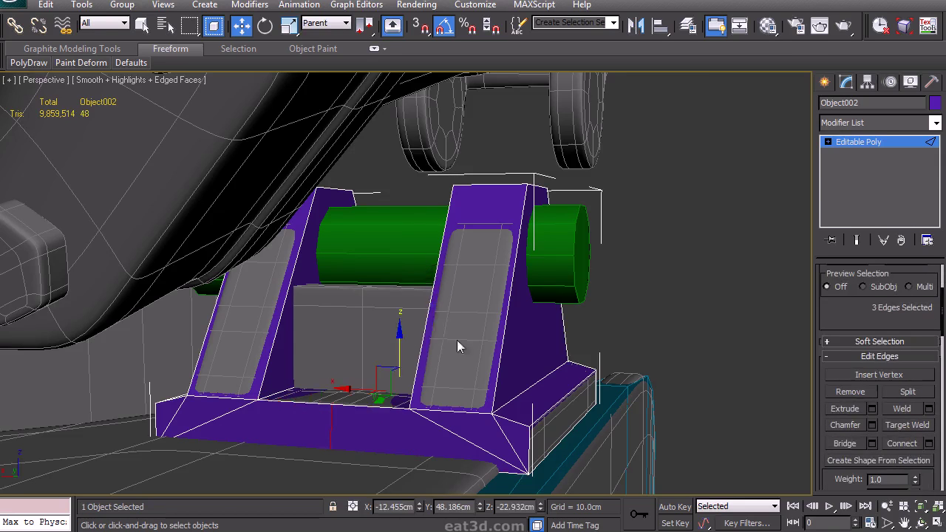
Select the polygons of one half of the bracket, up to the centre loop, and delete them
{"action": "left_click", "coordinate": [828, 142]}
{"action": "left_click", "coordinate": [870, 191]}
{"action": "middle_click_drag", "start_coordinate": [573, 255], "coordinate": [594, 253], "text": "alt"}
{"action": "left_click_drag", "start_coordinate": [176, 460], "coordinate": [463, 110]}
{"action": "middle_click_drag", "start_coordinate": [463, 148], "coordinate": [446, 201], "text": "alt"}
{"action": "key", "text": "Delete"}
Chamfer the two top edges of the remaining lug to form its rounded top
{"action": "left_click", "coordinate": [843, 290]}
{"action": "scroll", "coordinate": [859, 426], "scroll_direction": "down", "scroll_amount": 5}
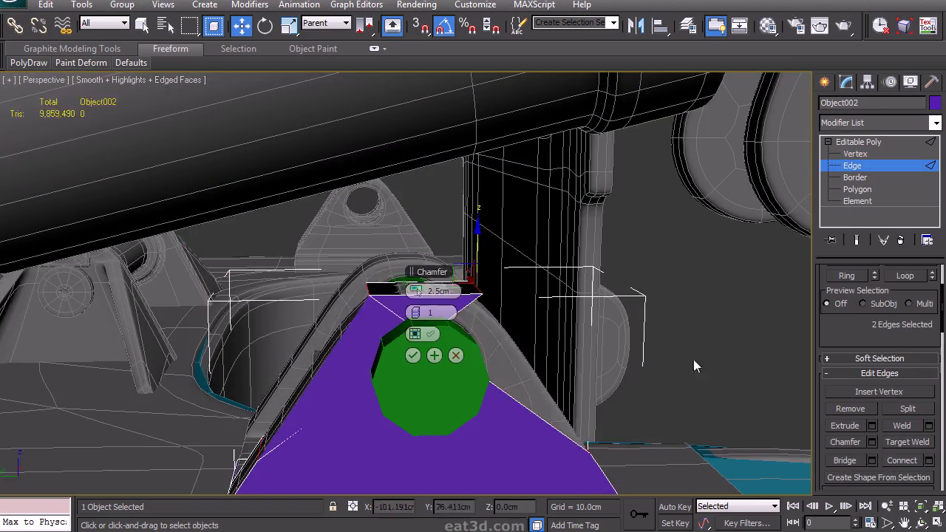
{"action": "left_click_drag", "start_coordinate": [417, 296], "coordinate": [422, 291]}
{"action": "left_click", "coordinate": [422, 313]}
{"action": "left_click", "coordinate": [414, 356]}
Scale and move the lug's chamfered top edges to follow the high-poly lug's curve
{"action": "middle_click_drag", "start_coordinate": [464, 331], "coordinate": [465, 318], "text": "alt"}
{"action": "left_click_drag", "start_coordinate": [442, 296], "coordinate": [438, 290]}
{"action": "scroll", "coordinate": [444, 296], "scroll_direction": "up", "scroll_amount": 3}
{"action": "key", "text": "r"}
{"action": "left_click_drag", "start_coordinate": [485, 325], "coordinate": [574, 319]}
{"action": "key", "text": "w"}
{"action": "left_click_drag", "start_coordinate": [438, 272], "coordinate": [438, 276]}
{"action": "middle_click_drag", "start_coordinate": [533, 240], "coordinate": [603, 253], "text": "alt"}
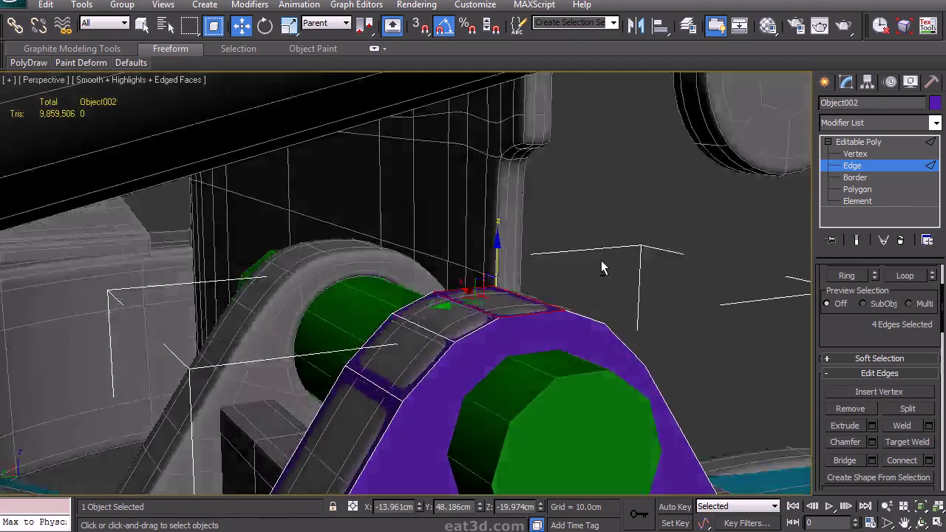
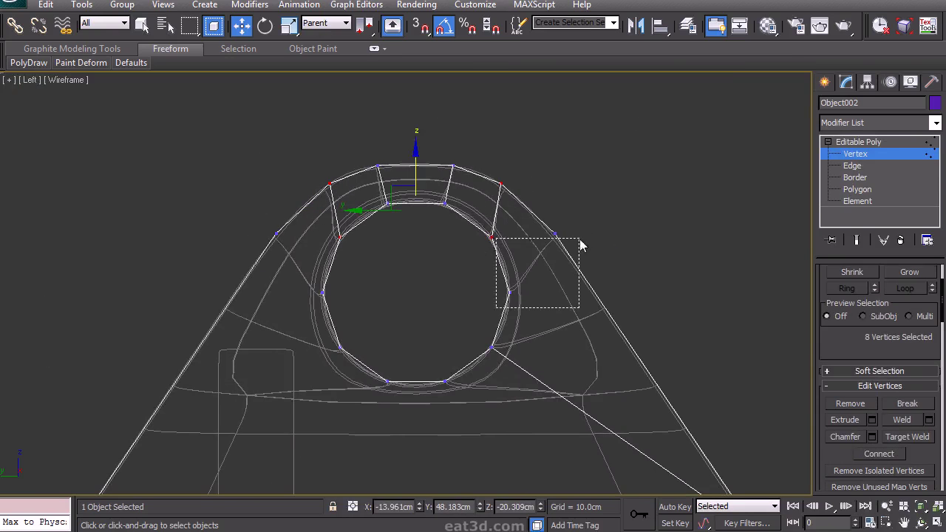
Connect the lower vertices of the lug's pin hole to the lug's side and foot corner vertices
{"action": "left_click", "coordinate": [879, 458]}
{"action": "middle_click_drag", "start_coordinate": [493, 353], "coordinate": [558, 251]}
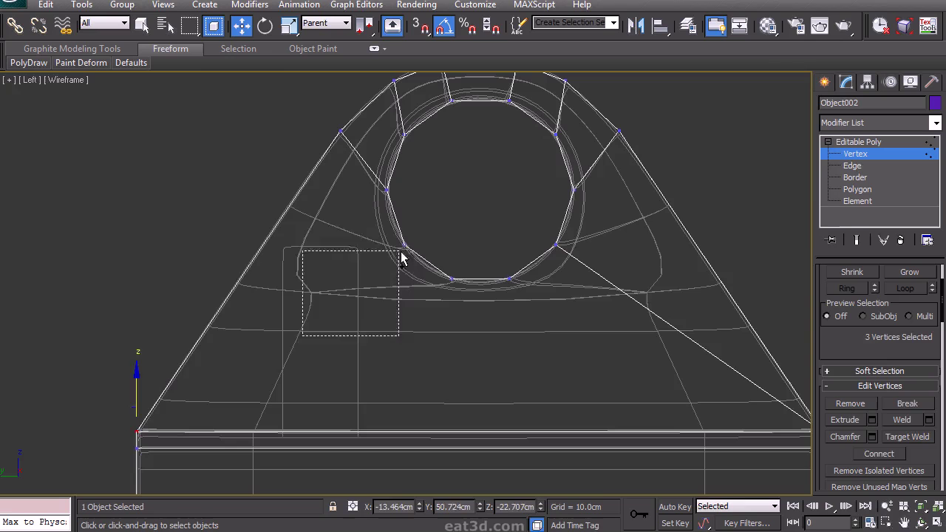
{"action": "left_click", "coordinate": [464, 331]}
{"action": "middle_click_drag", "start_coordinate": [464, 332], "coordinate": [463, 308]}
{"action": "left_click_drag", "start_coordinate": [468, 287], "coordinate": [426, 239]}
{"action": "left_click_drag", "start_coordinate": [496, 274], "coordinate": [522, 246]}
{"action": "middle_click_drag", "start_coordinate": [611, 342], "coordinate": [490, 309]}
{"action": "left_click_drag", "start_coordinate": [675, 338], "coordinate": [707, 380]}
{"action": "left_click", "coordinate": [900, 461]}
{"action": "scroll", "coordinate": [513, 365], "scroll_direction": "down", "scroll_amount": 2}
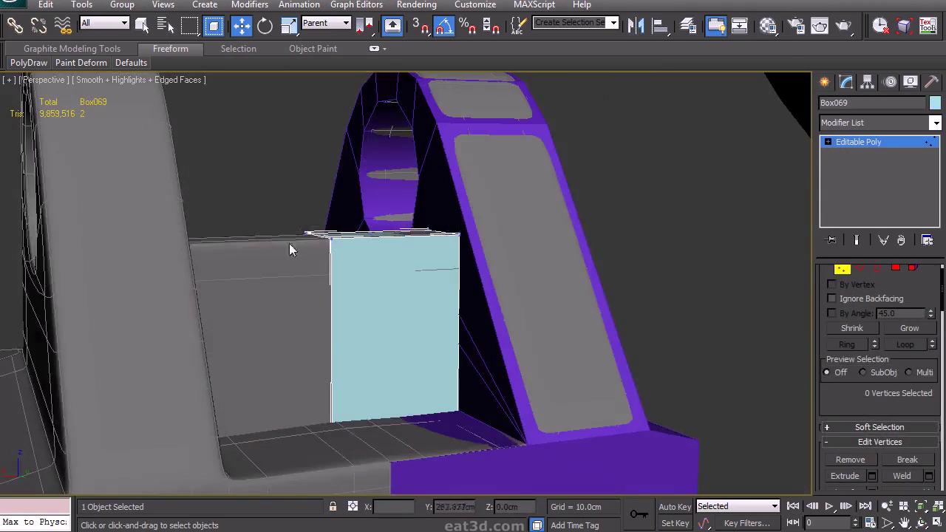
Snap the cross block's four inner-end vertices to the centre line of the bracket's base plate
{"action": "left_click_drag", "start_coordinate": [355, 457], "coordinate": [357, 458]}
{"action": "middle_click_drag", "start_coordinate": [384, 422], "coordinate": [382, 342]}
{"action": "key", "text": "F3"}
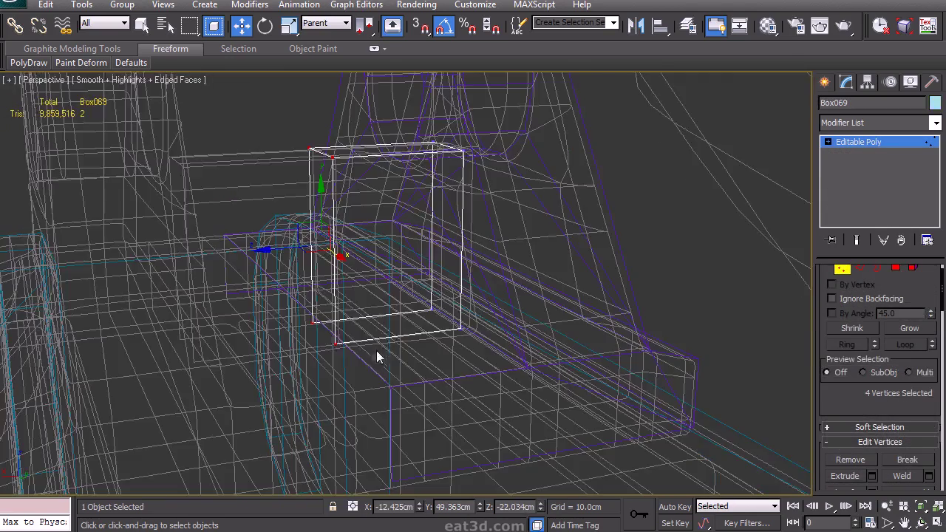
{"action": "key", "text": "s"}
{"action": "left_click_drag", "start_coordinate": [335, 342], "coordinate": [392, 386]}
{"action": "middle_click_drag", "start_coordinate": [407, 372], "coordinate": [399, 384]}
{"action": "key", "text": "F3"}
{"action": "key", "text": "s"}
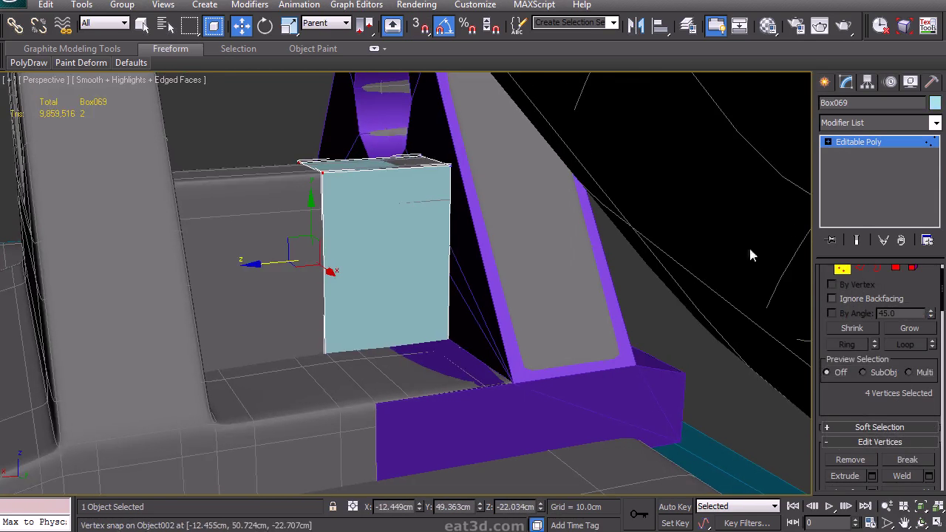
Adjust the cross block's four lug-side vertices to fit against the lug
{"action": "left_click", "coordinate": [842, 269]}
{"action": "left_click", "coordinate": [842, 290]}
{"action": "middle_click_drag", "start_coordinate": [647, 287], "coordinate": [537, 221], "text": "alt"}
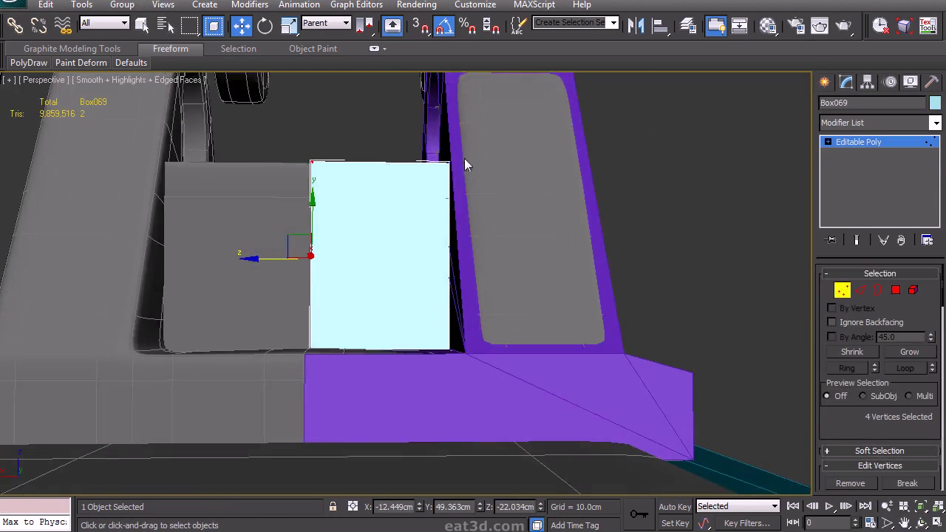
{"action": "left_click_drag", "start_coordinate": [396, 257], "coordinate": [397, 258]}
{"action": "middle_click_drag", "start_coordinate": [396, 257], "coordinate": [535, 334], "text": "alt"}
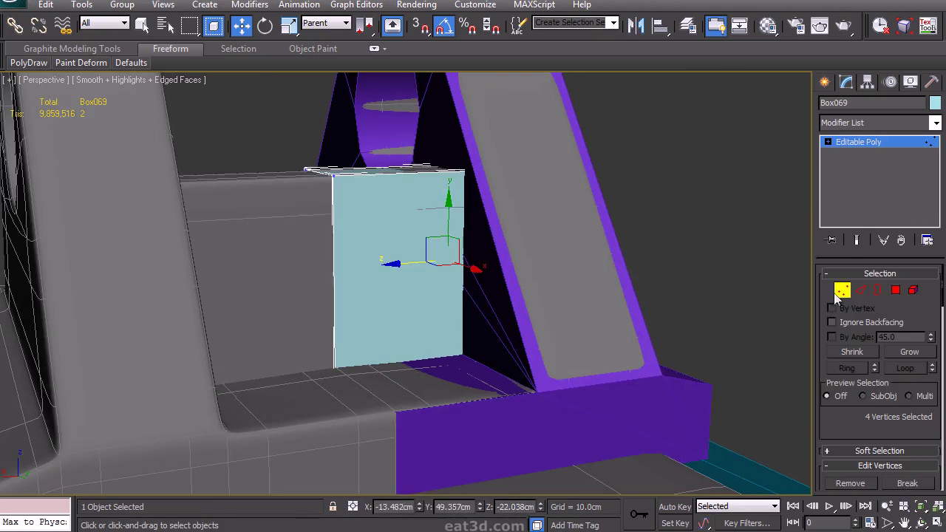
{"action": "left_click", "coordinate": [842, 291]}
{"action": "key", "text": "q"}
Attach the cross block to the purple bracket object
{"action": "left_click", "coordinate": [564, 380]}
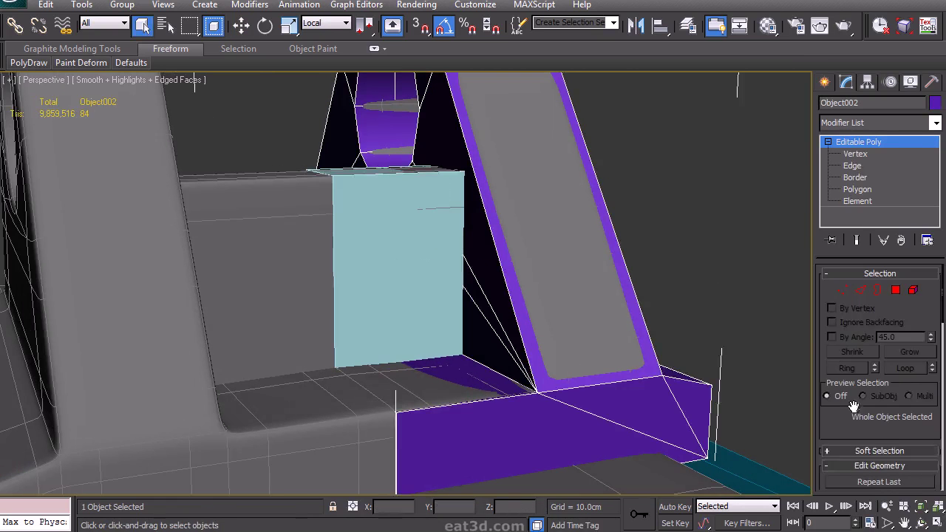
{"action": "scroll", "coordinate": [849, 414], "scroll_direction": "down", "scroll_amount": 3}
{"action": "left_click", "coordinate": [442, 277]}
{"action": "key", "text": "w"}
{"action": "scroll", "coordinate": [618, 264], "scroll_direction": "down", "scroll_amount": 3}
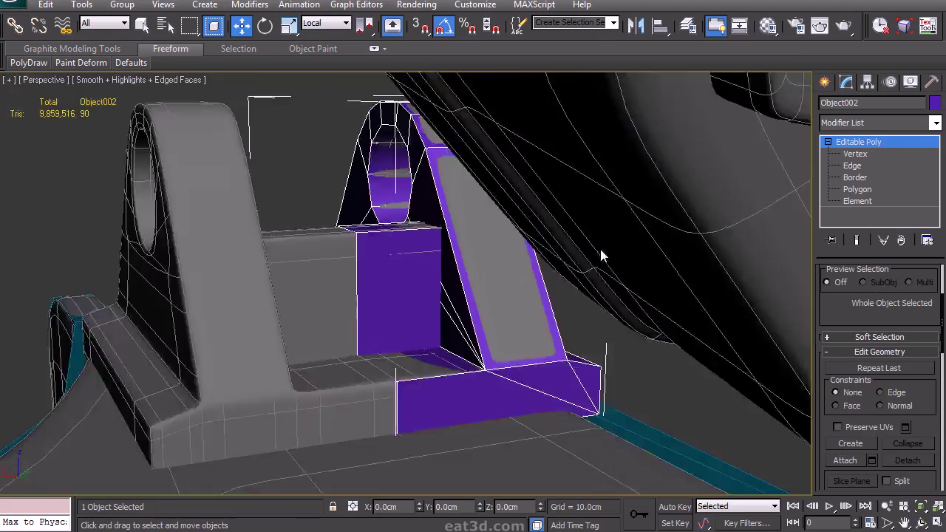
Enable pivot-only adjustment for the bracket and raise its distant pivot towards the model
{"action": "middle_click_drag", "start_coordinate": [600, 259], "coordinate": [471, 279], "text": "alt"}
{"action": "scroll", "coordinate": [565, 261], "scroll_direction": "down", "scroll_amount": 3}
{"action": "middle_click_drag", "start_coordinate": [571, 259], "coordinate": [665, 237], "text": "alt"}
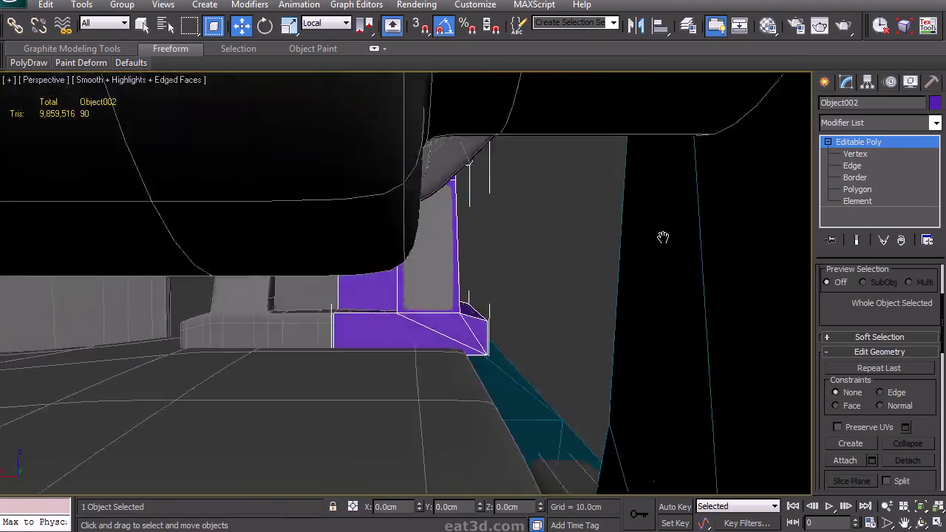
{"action": "scroll", "coordinate": [664, 230], "scroll_direction": "up", "scroll_amount": 3}
{"action": "left_click", "coordinate": [870, 82]}
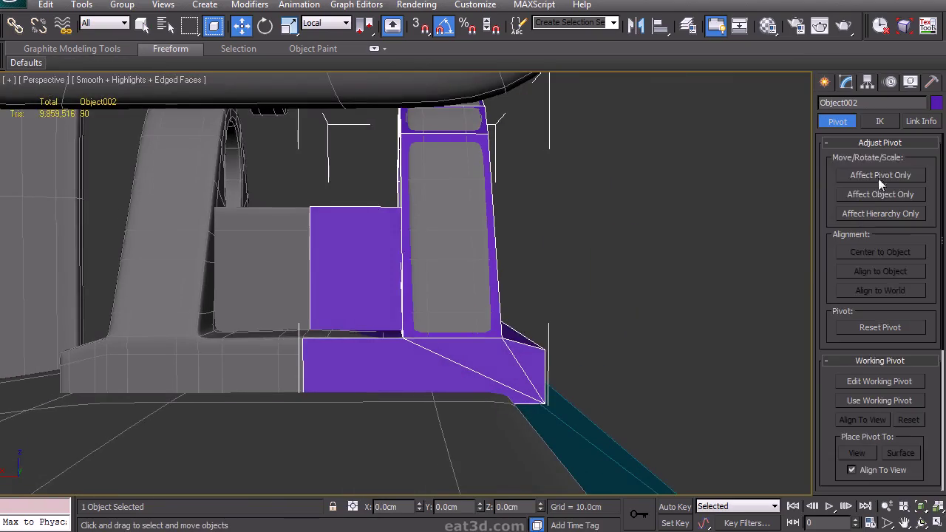
{"action": "middle_click_drag", "start_coordinate": [583, 262], "coordinate": [575, 241]}
{"action": "scroll", "coordinate": [602, 272], "scroll_direction": "down", "scroll_amount": 3}
{"action": "scroll", "coordinate": [587, 273], "scroll_direction": "down", "scroll_amount": 2}
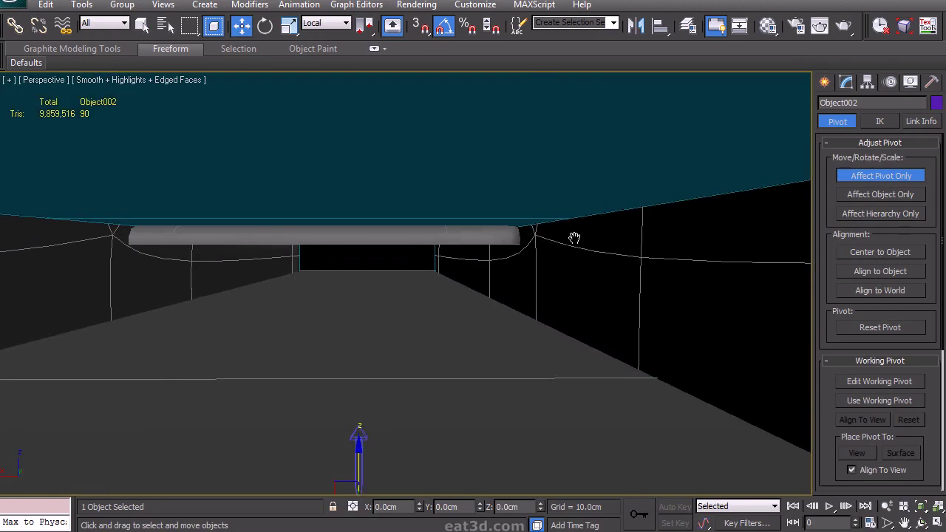
{"action": "left_click_drag", "start_coordinate": [359, 469], "coordinate": [362, 136]}
{"action": "scroll", "coordinate": [387, 174], "scroll_direction": "down", "scroll_amount": 3}
{"action": "middle_click_drag", "start_coordinate": [392, 181], "coordinate": [470, 279]}
{"action": "scroll", "coordinate": [470, 280], "scroll_direction": "up", "scroll_amount": 3}
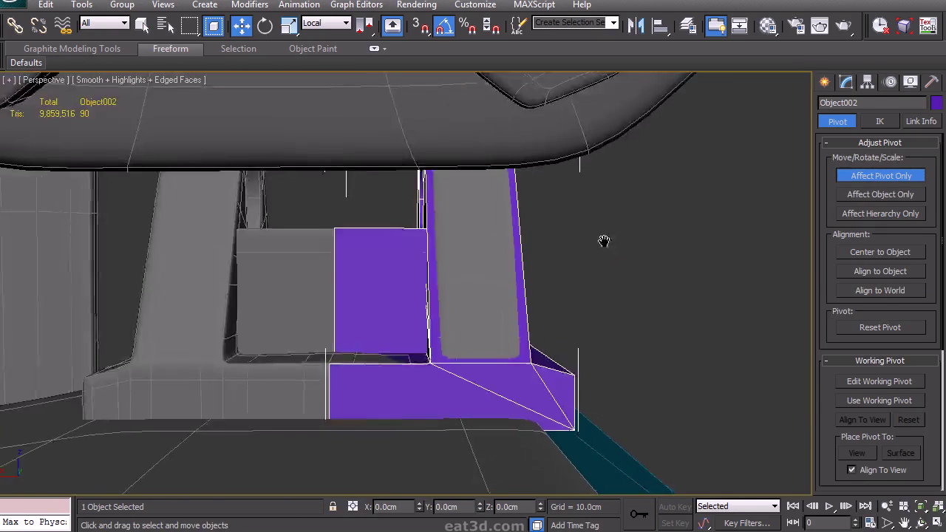
Center the bracket's pivot to the object
{"action": "middle_click_drag", "start_coordinate": [603, 242], "coordinate": [658, 212]}
{"action": "left_click", "coordinate": [884, 252]}
{"action": "scroll", "coordinate": [591, 226], "scroll_direction": "up", "scroll_amount": 4}
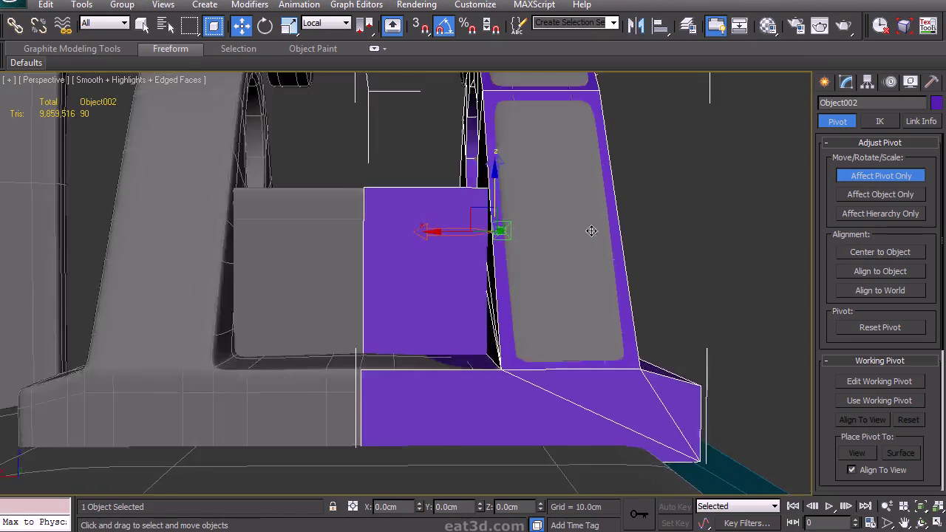
Snap the bracket's pivot to the cross block's upper vertex on the centre line and end pivot adjustment
{"action": "middle_click_drag", "start_coordinate": [476, 212], "coordinate": [493, 281], "text": "alt"}
{"action": "middle_click_drag", "start_coordinate": [572, 247], "coordinate": [567, 254]}
{"action": "key", "text": "s"}
{"action": "mouse_move", "coordinate": [507, 250]}
{"action": "middle_mouse_down", "text": "alt"}
{"action": "mouse_move", "coordinate": [526, 259]}
{"action": "mouse_move", "coordinate": [514, 260]}
{"action": "middle_mouse_up", "text": "alt"}
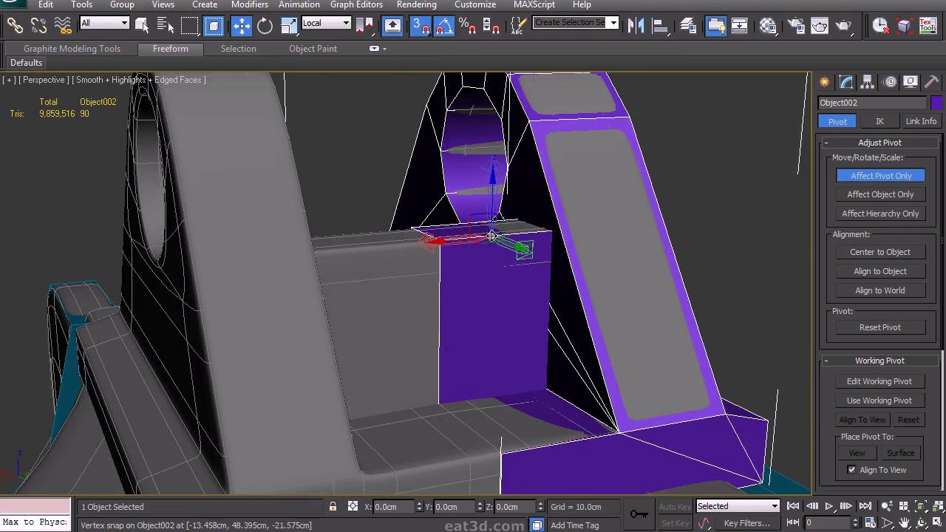
{"action": "left_click_drag", "start_coordinate": [491, 235], "coordinate": [444, 242]}
{"action": "middle_click_drag", "start_coordinate": [465, 279], "coordinate": [552, 295], "text": "alt"}
{"action": "left_click", "coordinate": [854, 180]}
Add a Symmetry modifier to the half bracket
{"action": "left_click", "coordinate": [844, 84]}
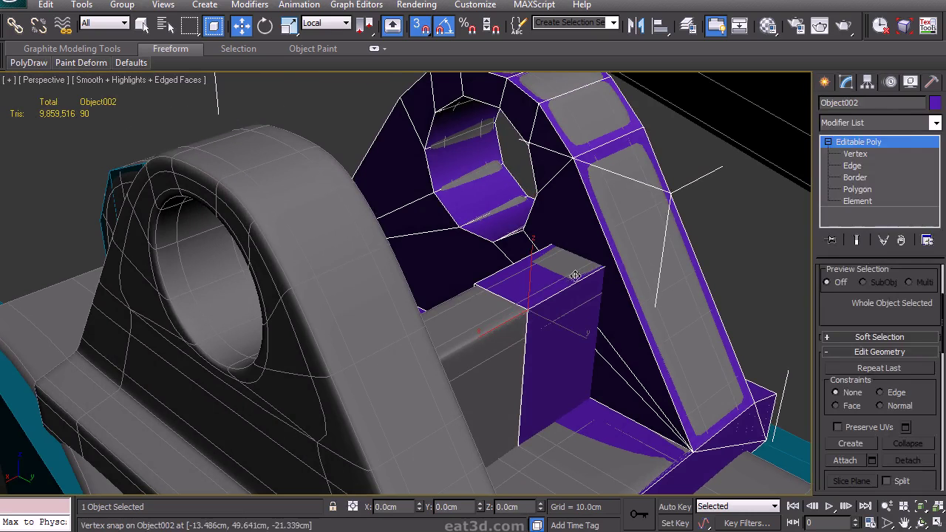
{"action": "left_click", "coordinate": [880, 123]}
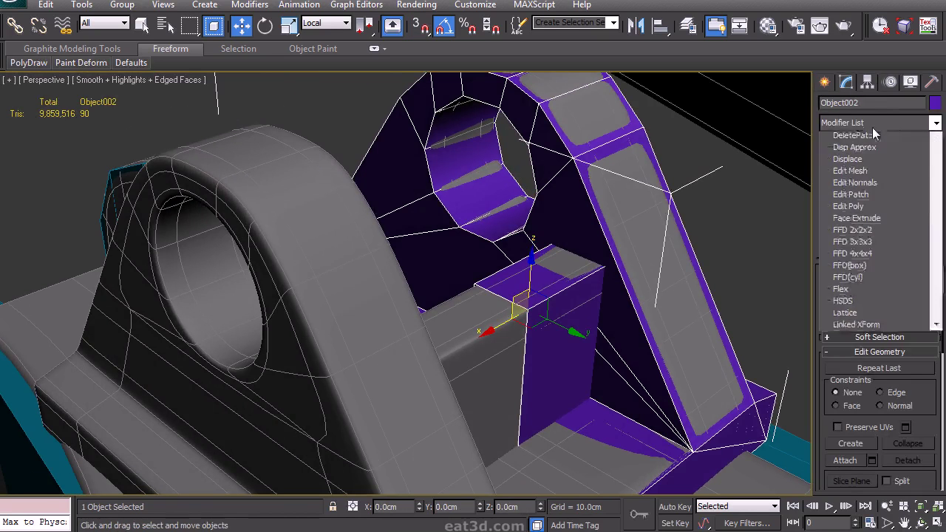
{"action": "left_click", "coordinate": [879, 434]}
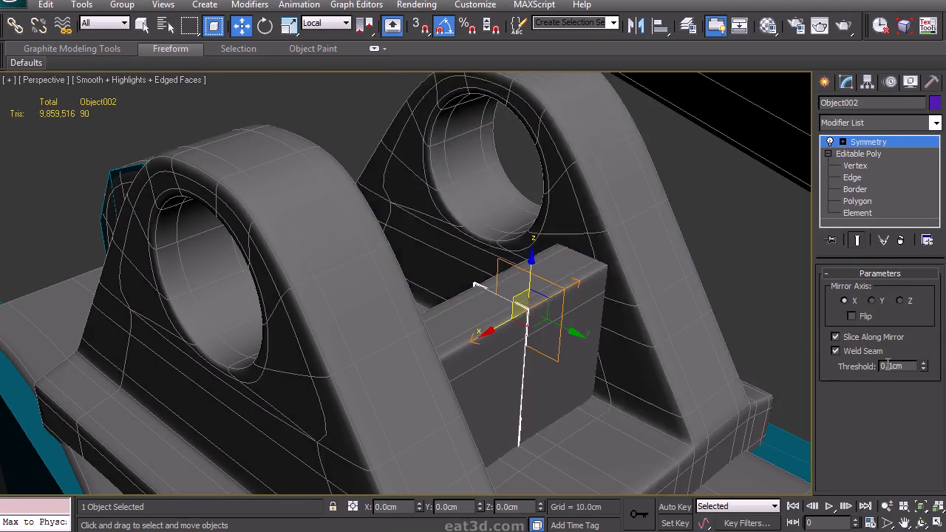
Flip the mirror direction of the bracket's Symmetry modifier
{"action": "left_click", "coordinate": [855, 317]}
{"action": "middle_click_drag", "start_coordinate": [668, 349], "coordinate": [651, 314], "text": "alt"}
{"action": "scroll", "coordinate": [597, 312], "scroll_direction": "down", "scroll_amount": 3}
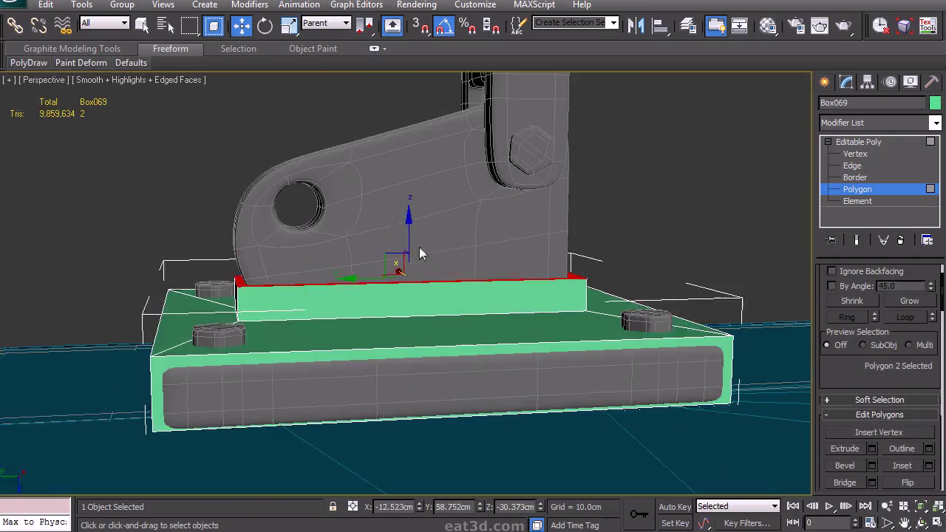
Adjust the height of the base plate's raised top face and scale it inwards, to 89 percent along Y, forming sloped sides
{"action": "left_click_drag", "start_coordinate": [410, 250], "coordinate": [416, 235]}
{"action": "key", "text": "r"}
{"action": "middle_click_drag", "start_coordinate": [362, 288], "coordinate": [385, 328], "text": "alt"}
{"action": "left_click_drag", "start_coordinate": [459, 308], "coordinate": [427, 301]}
{"action": "middle_click_drag", "start_coordinate": [427, 301], "coordinate": [384, 291], "text": "alt"}
{"action": "left_click_drag", "start_coordinate": [354, 297], "coordinate": [361, 296]}
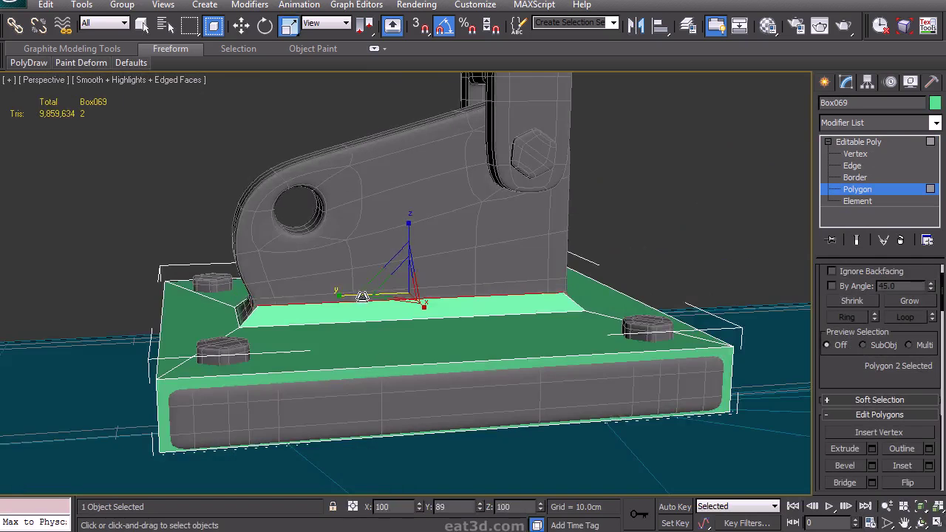
Extrude the base plate's tapered top face by 0.454 cm and raise it to form the upright plate
{"action": "middle_click_drag", "start_coordinate": [382, 286], "coordinate": [398, 289], "text": "alt"}
{"action": "left_click", "coordinate": [872, 448]}
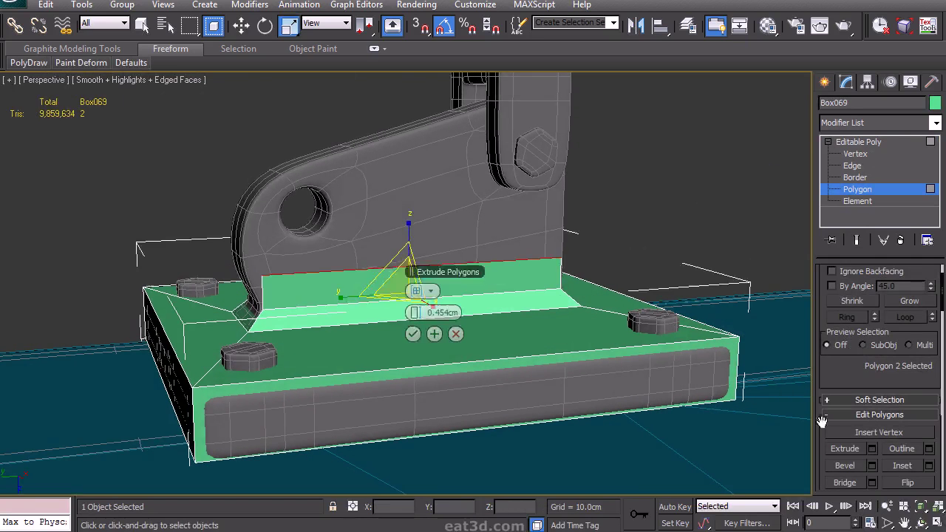
{"action": "left_click", "coordinate": [414, 335]}
{"action": "key", "text": "w"}
{"action": "left_click_drag", "start_coordinate": [410, 222], "coordinate": [423, 113]}
Raise the upright plate's rear upper vertices and lower the front ones to follow the high-poly plate's sloping top edge
{"action": "middle_click_drag", "start_coordinate": [458, 120], "coordinate": [484, 129], "text": "alt"}
{"action": "left_click", "coordinate": [854, 155]}
{"action": "left_click_drag", "start_coordinate": [607, 194], "coordinate": [530, 112]}
{"action": "middle_click_drag", "start_coordinate": [530, 111], "coordinate": [522, 127], "text": "alt"}
{"action": "left_click_drag", "start_coordinate": [535, 180], "coordinate": [537, 101]}
{"action": "left_click_drag", "start_coordinate": [209, 192], "coordinate": [238, 235]}
{"action": "left_click_drag", "start_coordinate": [220, 178], "coordinate": [222, 193]}
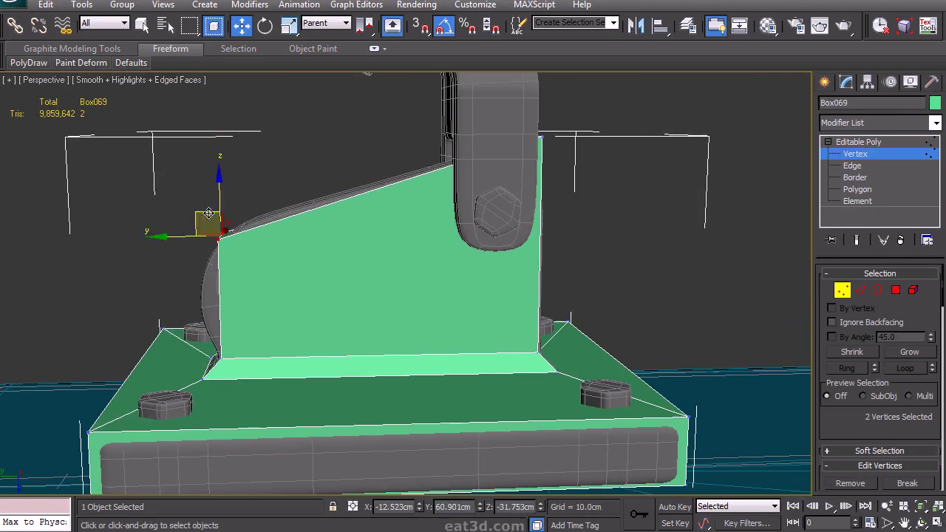
Insert an edge loop around the upright plate and pull its front vertices outwards to the curved front outline
{"action": "middle_click_drag", "start_coordinate": [300, 242], "coordinate": [308, 235], "text": "alt"}
{"action": "key", "text": "alt+1"}
{"action": "left_click", "coordinate": [222, 299]}
{"action": "key", "text": "w"}
{"action": "left_click_drag", "start_coordinate": [278, 313], "coordinate": [189, 276]}
{"action": "middle_click_drag", "start_coordinate": [440, 218], "coordinate": [434, 225]}
{"action": "key", "text": "alt+1"}
{"action": "key", "text": "w"}
Chamfer the upright plate's new edge loop into two loops
{"action": "left_click", "coordinate": [861, 289]}
{"action": "left_click_drag", "start_coordinate": [854, 422], "coordinate": [856, 240]}
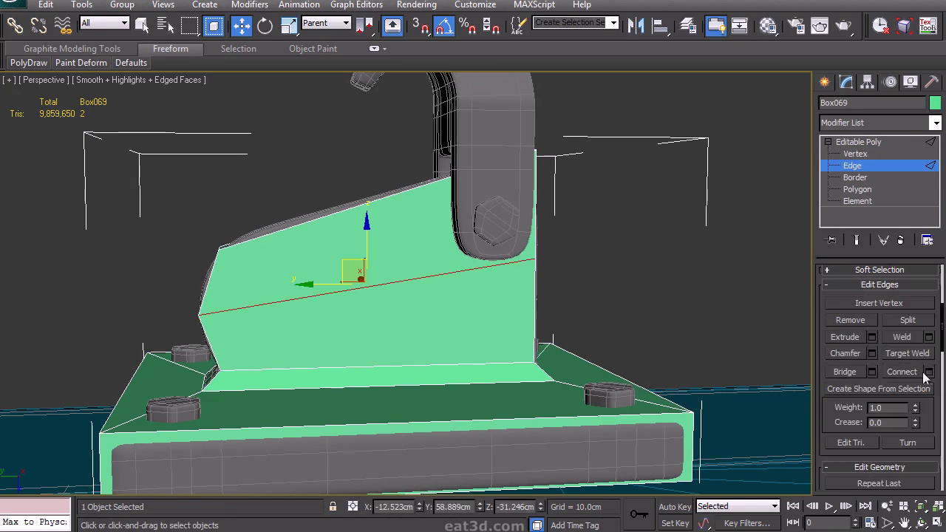
{"action": "left_click", "coordinate": [873, 354]}
{"action": "left_click_drag", "start_coordinate": [419, 290], "coordinate": [414, 290]}
{"action": "left_click", "coordinate": [415, 355]}
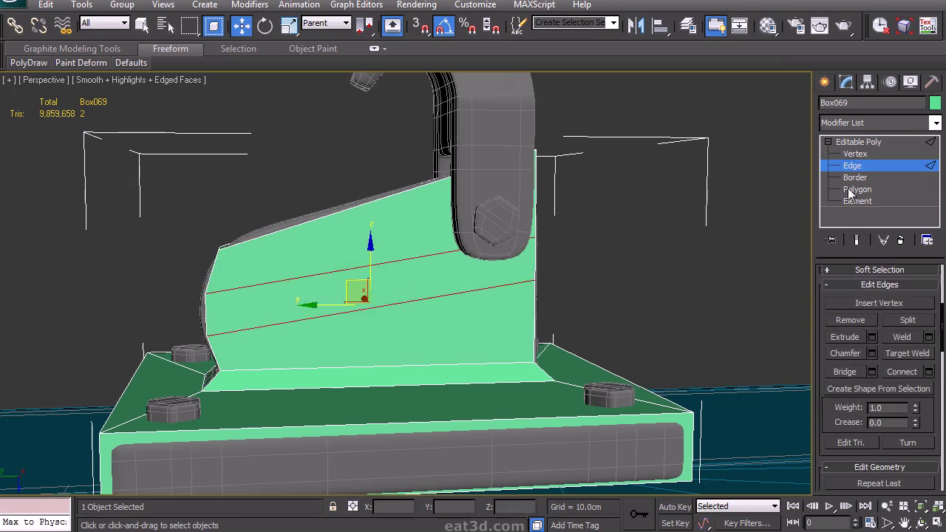
Fit the chamfered loops' front vertices to the curved outline and raise their four rear vertices about 0.23 cm
{"action": "left_click", "coordinate": [855, 154]}
{"action": "left_click_drag", "start_coordinate": [190, 291], "coordinate": [213, 284]}
{"action": "middle_click_drag", "start_coordinate": [317, 222], "coordinate": [276, 256]}
{"action": "middle_click_drag", "start_coordinate": [277, 256], "coordinate": [524, 218], "text": "alt"}
{"action": "left_click_drag", "start_coordinate": [534, 351], "coordinate": [494, 242]}
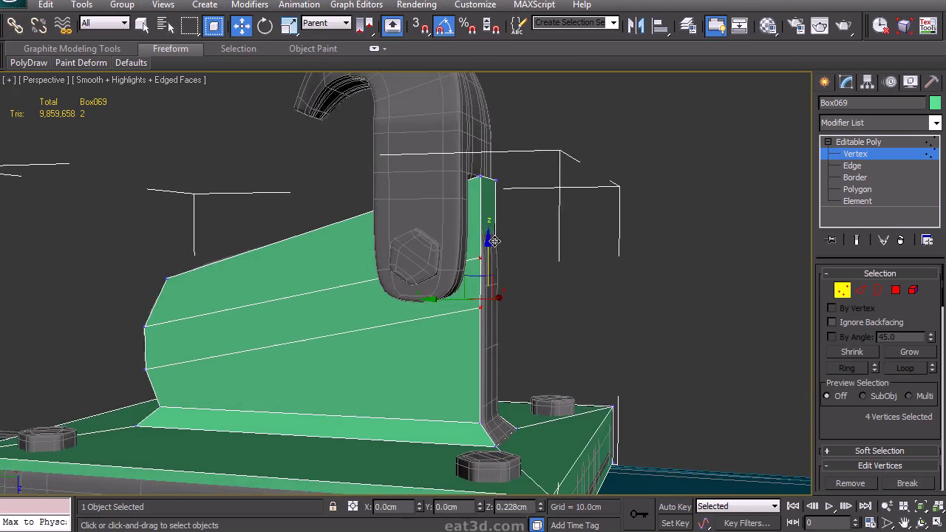
Reposition the upright plate's rear upper vertices against the high-poly outline and undo the last change
{"action": "left_click_drag", "start_coordinate": [528, 153], "coordinate": [466, 195]}
{"action": "mouse_move", "coordinate": [466, 196]}
{"action": "middle_mouse_down", "text": "alt"}
{"action": "mouse_move", "coordinate": [540, 210]}
{"action": "mouse_move", "coordinate": [436, 227]}
{"action": "mouse_move", "coordinate": [490, 185]}
{"action": "middle_mouse_up", "text": "alt"}
{"action": "key", "text": "F3"}
{"action": "left_click_drag", "start_coordinate": [477, 155], "coordinate": [431, 169]}
{"action": "left_click_drag", "start_coordinate": [510, 273], "coordinate": [465, 180]}
{"action": "mouse_move", "coordinate": [514, 324]}
{"action": "left_mouse_down"}
{"action": "mouse_move", "coordinate": [473, 291]}
{"action": "mouse_move", "coordinate": [493, 196]}
{"action": "left_mouse_up"}
{"action": "key", "text": "ctrl+z"}
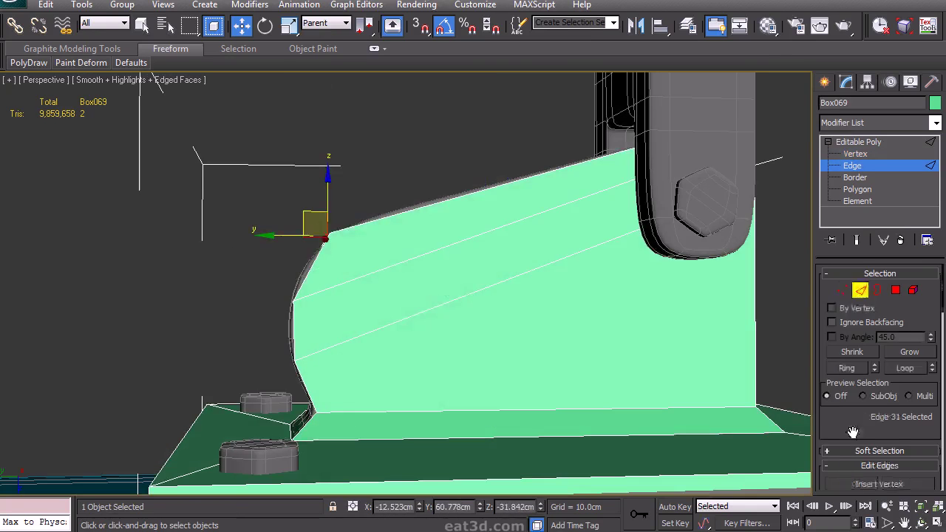
Chamfer the upright plate's front upper corner edge and move the resulting edges onto the rounded outline
{"action": "scroll", "coordinate": [873, 436], "scroll_direction": "down", "scroll_amount": 3}
{"action": "left_click", "coordinate": [872, 435]}
{"action": "left_click", "coordinate": [416, 354]}
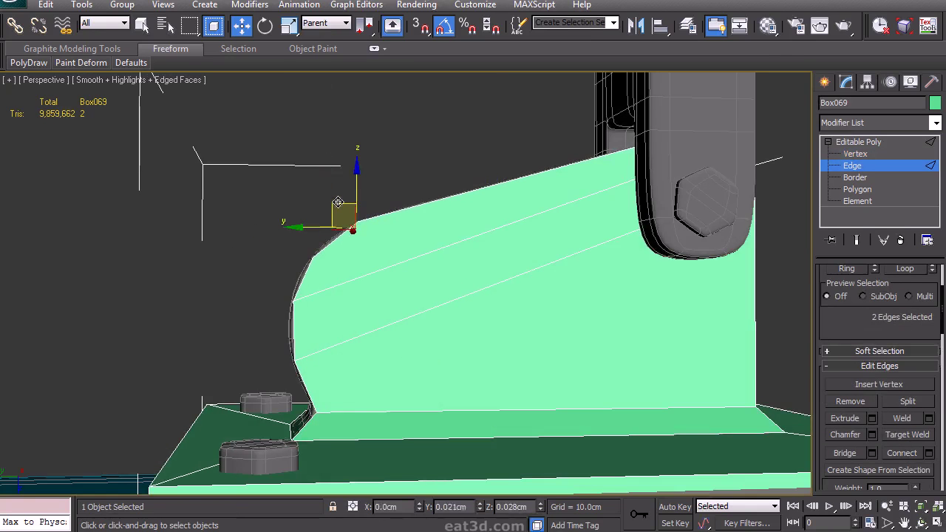
{"action": "left_click_drag", "start_coordinate": [338, 200], "coordinate": [336, 196]}
{"action": "left_click_drag", "start_coordinate": [311, 160], "coordinate": [342, 200]}
{"action": "middle_click_drag", "start_coordinate": [351, 210], "coordinate": [326, 188], "text": "alt"}
Connect the vertices on the upright plate's rounded front upper corner with a new edge
{"action": "left_click", "coordinate": [855, 153]}
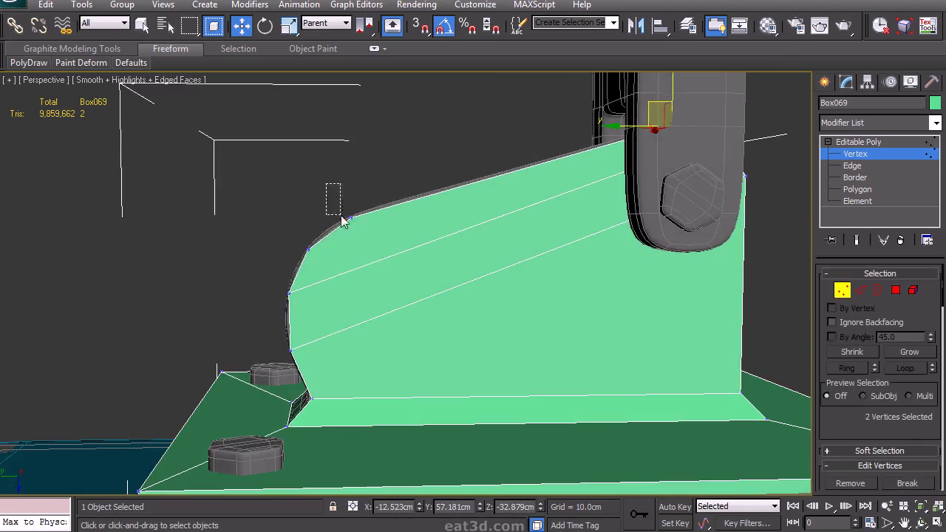
{"action": "left_click_drag", "start_coordinate": [325, 185], "coordinate": [370, 235]}
{"action": "left_click_drag", "start_coordinate": [271, 281], "coordinate": [309, 309], "text": "ctrl"}
{"action": "scroll", "coordinate": [826, 387], "scroll_direction": "down", "scroll_amount": 2}
{"action": "left_click", "coordinate": [878, 473]}
Select the redundant bevel edge loops on the copied bottom hook and remove them together with their vertices
{"action": "left_click", "coordinate": [424, 297]}
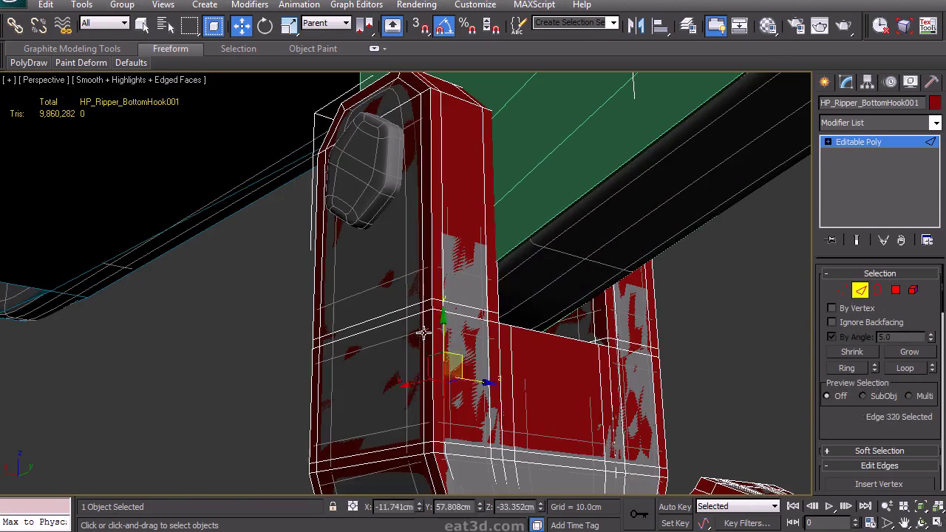
{"action": "left_click", "coordinate": [424, 333], "text": "ctrl"}
{"action": "key", "text": "alt+l"}
{"action": "key", "text": "ctrl+BackSpace"}
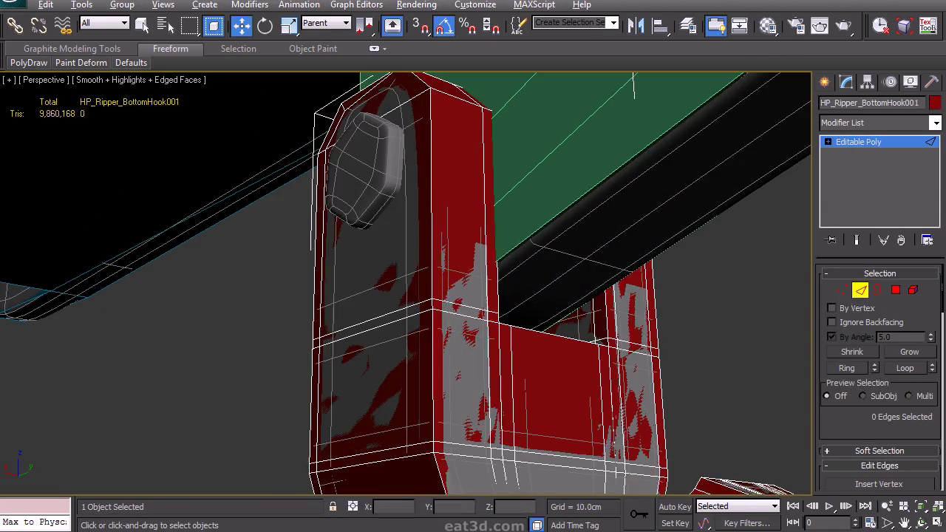
{"action": "left_click", "coordinate": [326, 191]}
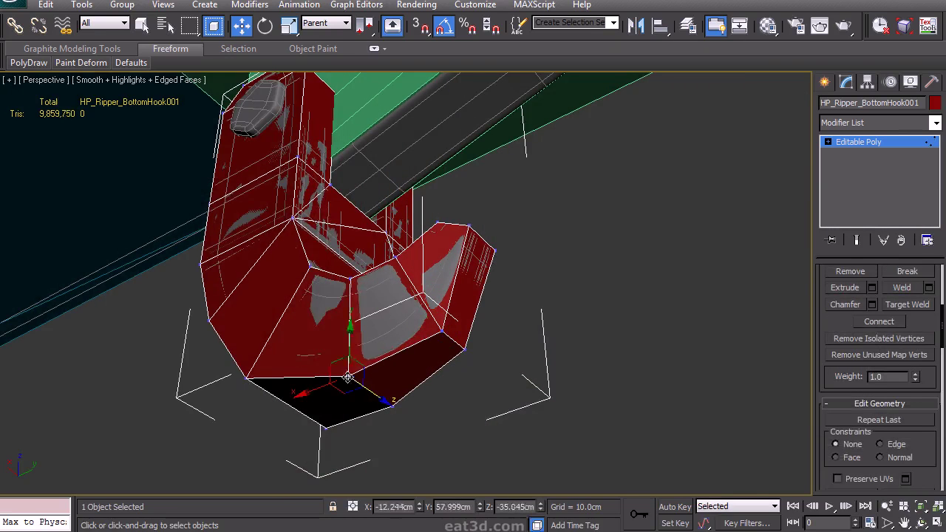
Nudge the simplified hook's outer and inner bend vertices to fit the high-poly hook's curve
{"action": "left_click", "coordinate": [349, 377]}
{"action": "left_click_drag", "start_coordinate": [246, 379], "coordinate": [249, 379]}
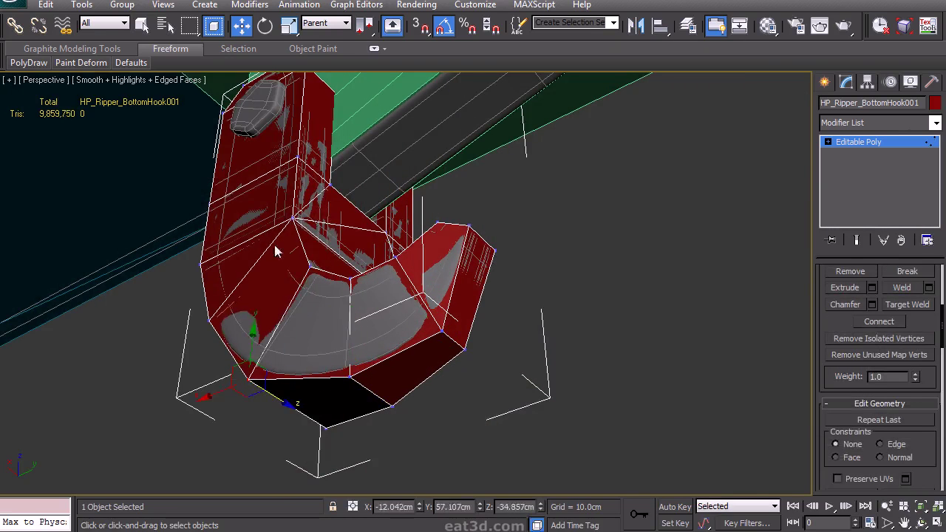
{"action": "left_click_drag", "start_coordinate": [291, 218], "coordinate": [293, 220]}
{"action": "middle_click_drag", "start_coordinate": [357, 244], "coordinate": [365, 318], "text": "alt"}
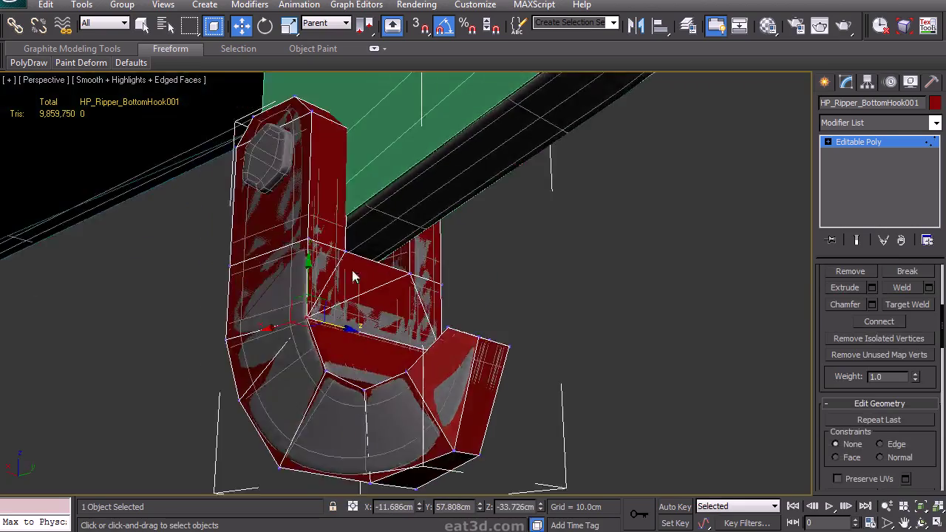
{"action": "middle_click_drag", "start_coordinate": [379, 188], "coordinate": [288, 222], "text": "alt"}
{"action": "scroll", "coordinate": [288, 228], "scroll_direction": "down", "scroll_amount": 3}
{"action": "middle_click_drag", "start_coordinate": [422, 285], "coordinate": [342, 289], "text": "alt"}
{"action": "scroll", "coordinate": [342, 289], "scroll_direction": "down", "scroll_amount": 5}
{"action": "middle_click_drag", "start_coordinate": [391, 271], "coordinate": [388, 270], "text": "alt"}
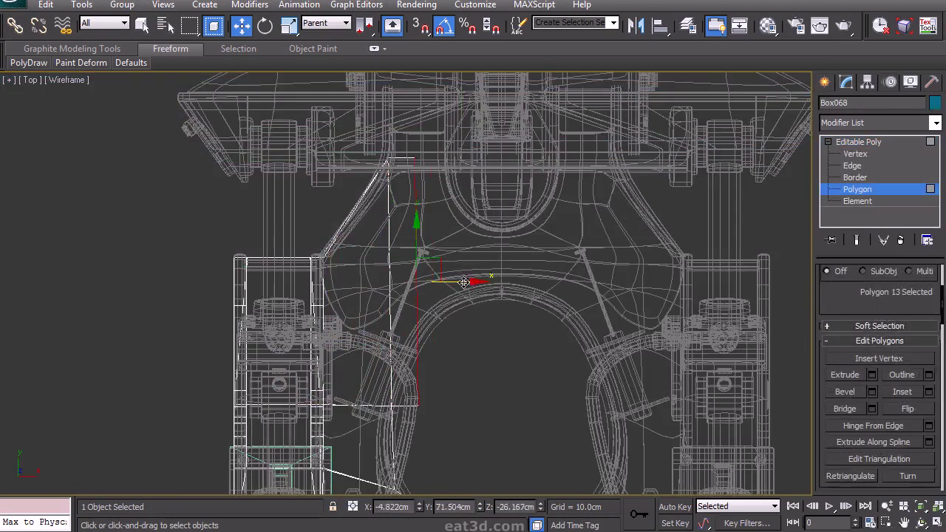
Move the frame extension's lower inner vertices up to the arch and line up its inner vertices at X 0 cm
{"action": "left_click", "coordinate": [860, 154]}
{"action": "left_click_drag", "start_coordinate": [557, 423], "coordinate": [484, 384]}
{"action": "left_click_drag", "start_coordinate": [504, 366], "coordinate": [508, 262]}
{"action": "left_click_drag", "start_coordinate": [549, 400], "coordinate": [494, 139]}
{"action": "scroll", "coordinate": [895, 362], "scroll_direction": "down", "scroll_amount": 3}
{"action": "scroll", "coordinate": [895, 362], "scroll_direction": "down", "scroll_amount": 5}
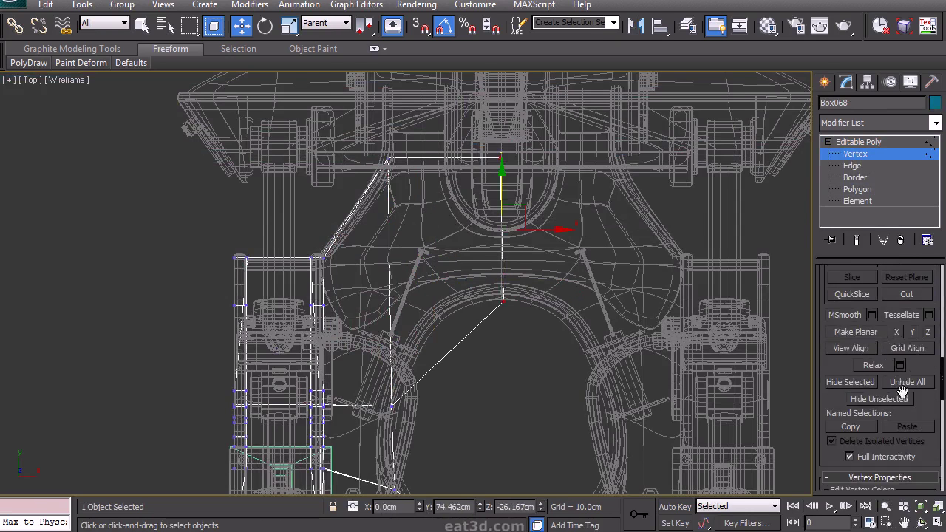
Fit the lower centre-line vertices to the arch and connect the frame's centre section with a new crosswise edge
{"action": "middle_click_drag", "start_coordinate": [537, 243], "coordinate": [538, 255]}
{"action": "middle_click_drag", "start_coordinate": [519, 345], "coordinate": [516, 362]}
{"action": "left_click_drag", "start_coordinate": [516, 362], "coordinate": [481, 318]}
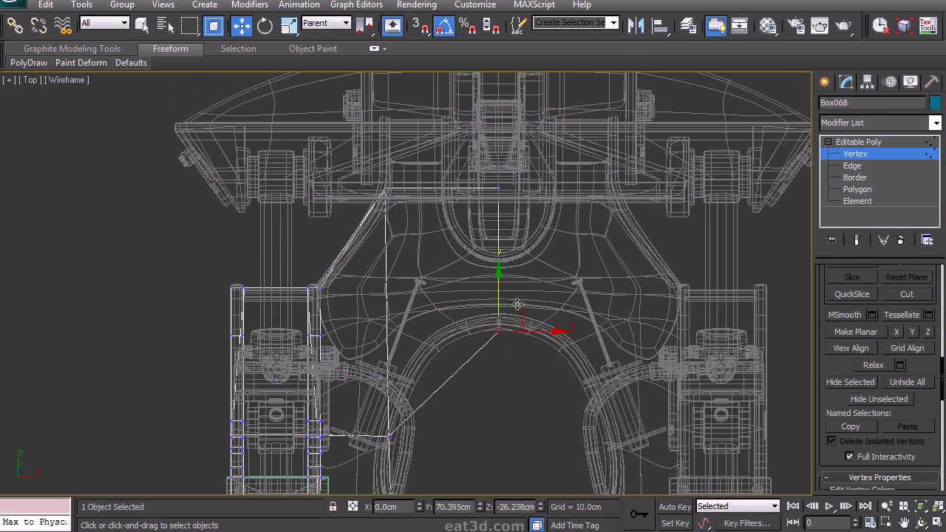
{"action": "middle_click_drag", "start_coordinate": [500, 295], "coordinate": [512, 282]}
{"action": "key", "text": "2"}
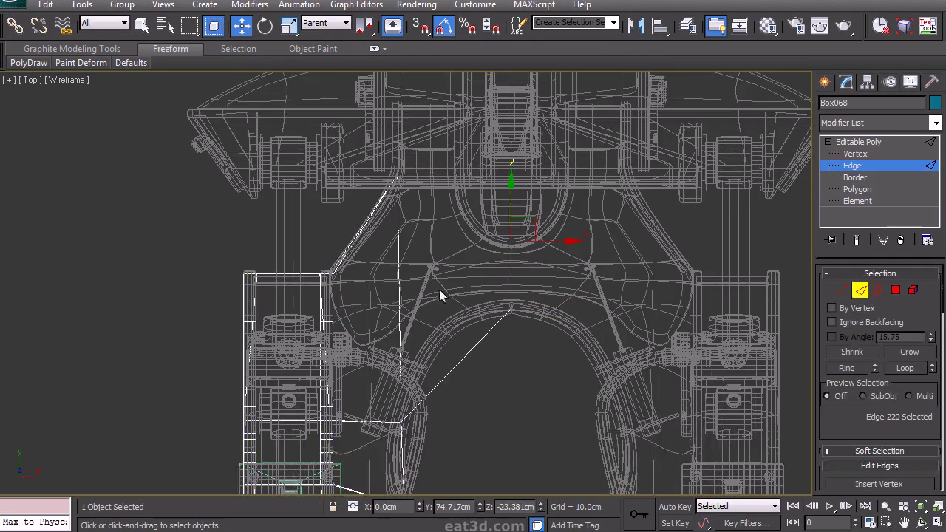
{"action": "middle_click_drag", "start_coordinate": [194, 212], "coordinate": [206, 108]}
{"action": "middle_click_drag", "start_coordinate": [476, 262], "coordinate": [379, 343]}
{"action": "left_click_drag", "start_coordinate": [853, 409], "coordinate": [853, 299]}
{"action": "left_click", "coordinate": [929, 442]}
{"action": "left_click", "coordinate": [413, 356]}
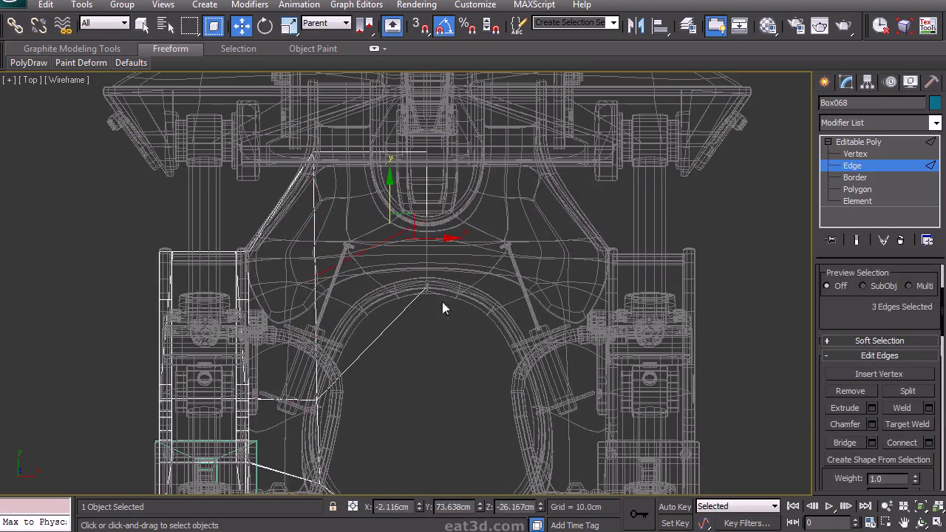
Raise the crosswise edge's outer vertices about 1.2 cm and shift the upper centre-line vertices outwards
{"action": "left_click", "coordinate": [856, 154]}
{"action": "left_click_drag", "start_coordinate": [297, 295], "coordinate": [330, 244]}
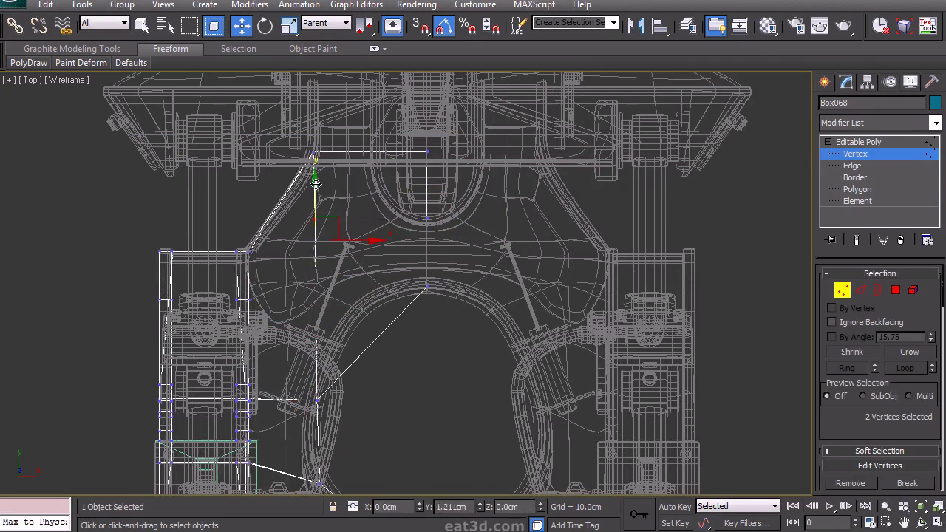
{"action": "middle_click_drag", "start_coordinate": [383, 181], "coordinate": [356, 207]}
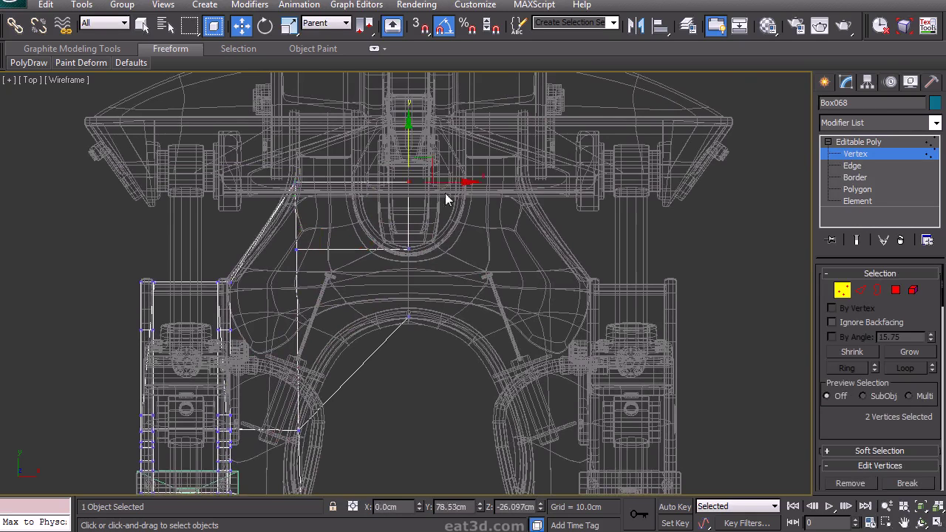
{"action": "middle_click_drag", "start_coordinate": [402, 185], "coordinate": [436, 173]}
Slice the frame's centre section lengthwise with a slice plane rotated 90 degrees, placed between its outer side and the centre line
{"action": "key", "text": "4"}
{"action": "left_click_drag", "start_coordinate": [938, 473], "coordinate": [939, 271]}
{"action": "left_click", "coordinate": [852, 358]}
{"action": "scroll", "coordinate": [550, 333], "scroll_direction": "down", "scroll_amount": 2}
{"action": "middle_click_drag", "start_coordinate": [551, 336], "coordinate": [561, 299]}
{"action": "key", "text": "e"}
{"action": "left_click_drag", "start_coordinate": [385, 441], "coordinate": [437, 414]}
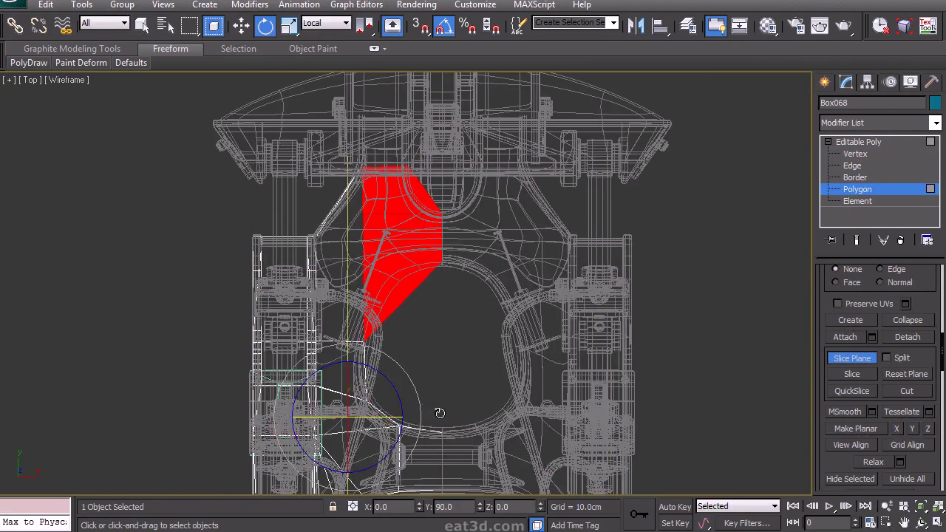
{"action": "key", "text": "w"}
{"action": "left_click_drag", "start_coordinate": [371, 396], "coordinate": [444, 221]}
{"action": "left_click", "coordinate": [865, 360]}
Move the sliced vertices on the centre section's lower edge onto the curve of the large opening
{"action": "left_click", "coordinate": [858, 156]}
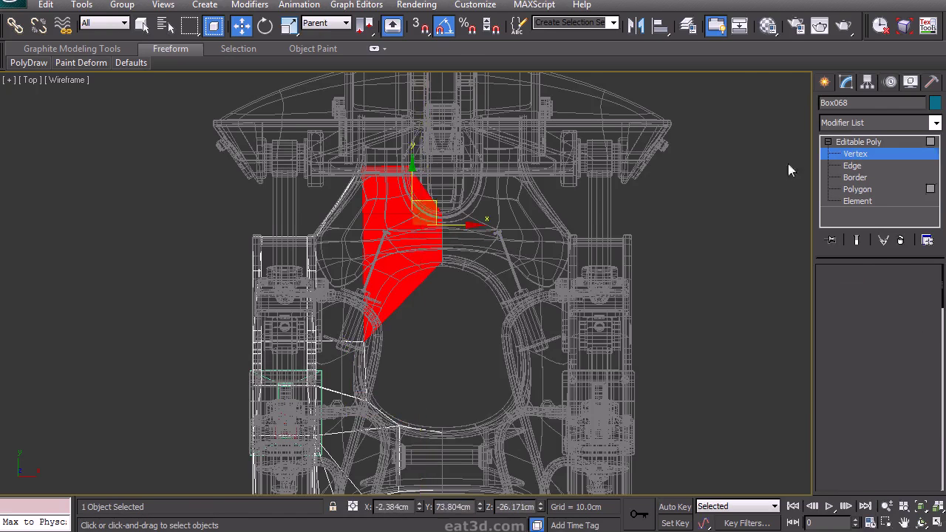
{"action": "middle_click_drag", "start_coordinate": [440, 320], "coordinate": [446, 343]}
{"action": "left_click", "coordinate": [446, 343]}
{"action": "scroll", "coordinate": [411, 295], "scroll_direction": "up", "scroll_amount": 2}
{"action": "left_click_drag", "start_coordinate": [415, 297], "coordinate": [448, 328]}
{"action": "left_click_drag", "start_coordinate": [426, 284], "coordinate": [424, 282]}
Move the sliced vertices on the centre section's upper edge onto the rounded recess outline
{"action": "left_click_drag", "start_coordinate": [426, 231], "coordinate": [448, 205]}
{"action": "left_click_drag", "start_coordinate": [471, 216], "coordinate": [469, 216]}
{"action": "left_click_drag", "start_coordinate": [451, 177], "coordinate": [451, 178]}
{"action": "middle_click_drag", "start_coordinate": [451, 178], "coordinate": [437, 140]}
Select the lengthwise edge loop through the frame's centre section and chamfer it
{"action": "left_click", "coordinate": [862, 291]}
{"action": "left_click_drag", "start_coordinate": [437, 347], "coordinate": [380, 259]}
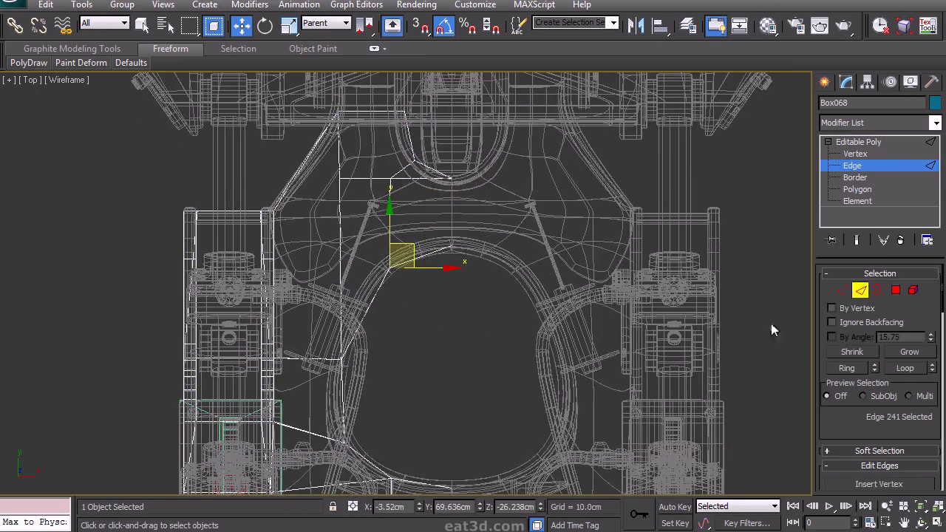
{"action": "scroll", "coordinate": [878, 389], "scroll_direction": "down", "scroll_amount": 3}
{"action": "key", "text": "alt+l"}
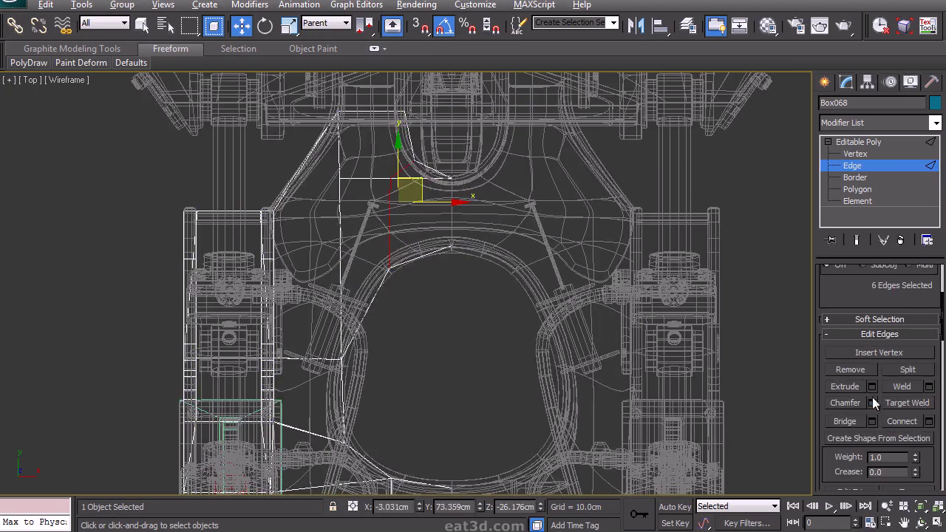
{"action": "left_click", "coordinate": [872, 403]}
{"action": "left_click_drag", "start_coordinate": [425, 292], "coordinate": [414, 255]}
{"action": "left_click", "coordinate": [413, 355]}
{"action": "left_click", "coordinate": [855, 153]}
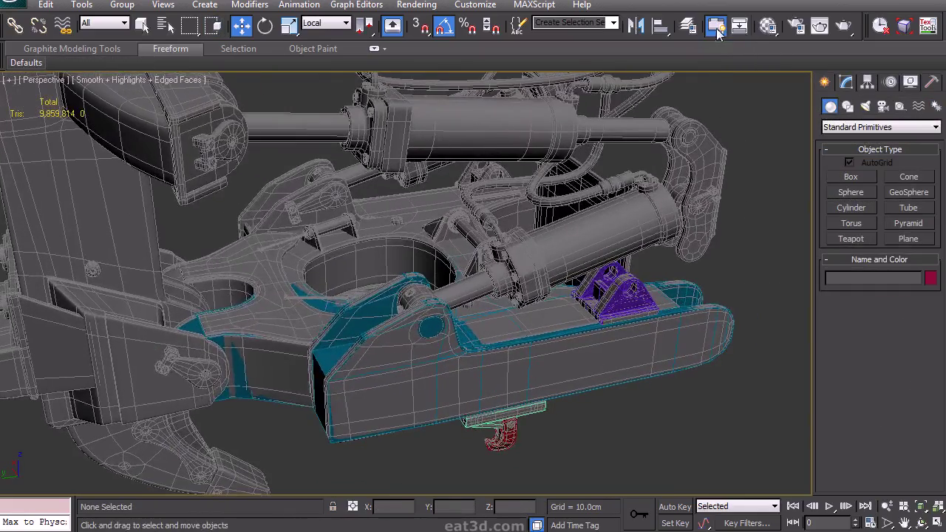
Hide the HPRipper layer and select the low-poly frame
{"action": "left_click", "coordinate": [689, 26]}
{"action": "left_click", "coordinate": [187, 339]}
{"action": "middle_click_drag", "start_coordinate": [554, 202], "coordinate": [588, 262], "text": "alt"}
{"action": "left_click", "coordinate": [478, 322]}
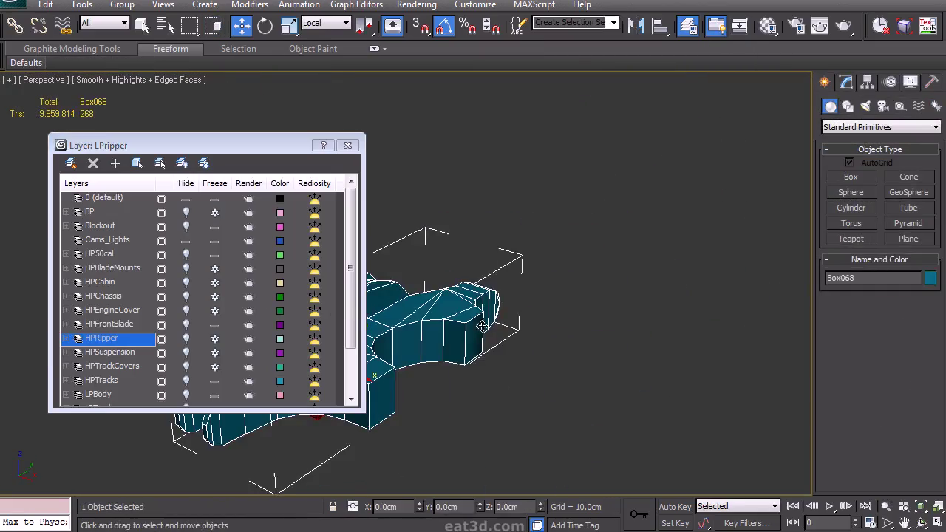
Delete the two end faces on the half frame's centre line
{"action": "left_click", "coordinate": [846, 83]}
{"action": "key", "text": "4"}
{"action": "key", "text": "q"}
{"action": "left_click", "coordinate": [381, 395]}
{"action": "left_click", "coordinate": [471, 343], "text": "ctrl"}
{"action": "key", "text": "Delete"}
Show the HPRipper layer again, end polygon editing and deselect the frame
{"action": "mouse_move", "coordinate": [481, 382]}
{"action": "middle_mouse_down", "text": "alt"}
{"action": "mouse_move", "coordinate": [585, 355]}
{"action": "mouse_move", "coordinate": [777, 339]}
{"action": "mouse_move", "coordinate": [563, 348]}
{"action": "mouse_move", "coordinate": [468, 386]}
{"action": "middle_mouse_up", "text": "alt"}
{"action": "left_click", "coordinate": [187, 339]}
{"action": "left_click", "coordinate": [347, 146]}
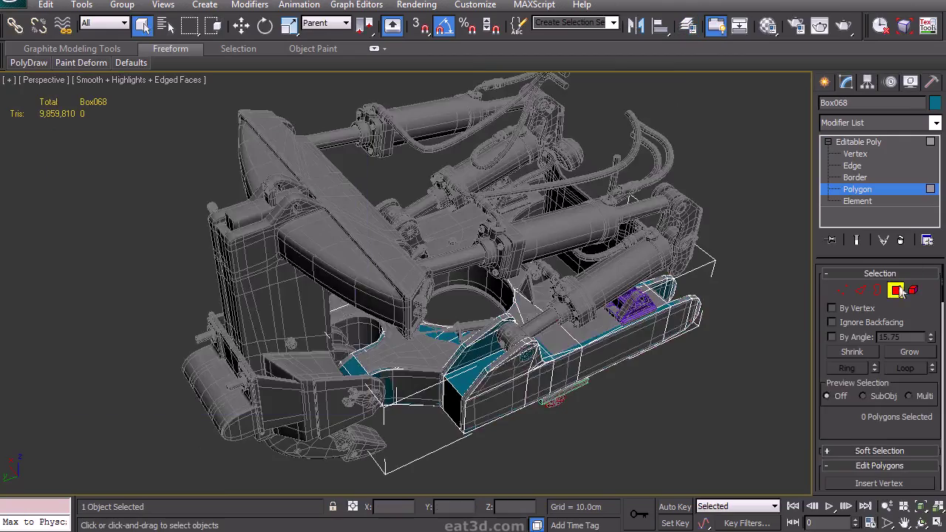
{"action": "left_click", "coordinate": [896, 291]}
{"action": "left_click", "coordinate": [747, 302]}
Select the rounded triangular bracket on the frame and remove its first bevel edge loop with its vertices
{"action": "mouse_move", "coordinate": [486, 323]}
{"action": "middle_mouse_down", "text": "alt"}
{"action": "mouse_move", "coordinate": [430, 304]}
{"action": "mouse_move", "coordinate": [450, 317]}
{"action": "mouse_move", "coordinate": [473, 369]}
{"action": "mouse_move", "coordinate": [535, 377]}
{"action": "mouse_move", "coordinate": [471, 330]}
{"action": "mouse_move", "coordinate": [606, 347]}
{"action": "mouse_move", "coordinate": [497, 329]}
{"action": "middle_mouse_up", "text": "alt"}
{"action": "scroll", "coordinate": [501, 350], "scroll_direction": "up", "scroll_amount": 5}
{"action": "scroll", "coordinate": [501, 350], "scroll_direction": "up", "scroll_amount": 3}
{"action": "left_click", "coordinate": [621, 346]}
{"action": "key", "text": "2"}
{"action": "scroll", "coordinate": [621, 345], "scroll_direction": "up", "scroll_amount": 3}
{"action": "key", "text": "alt+l"}
{"action": "key", "text": "ctrl+BackSpace"}
Remove three more redundant edge loops around the triangular bracket's rounded top
{"action": "left_click", "coordinate": [267, 247]}
{"action": "left_click", "coordinate": [281, 232], "text": "ctrl"}
{"action": "key", "text": "alt+l"}
{"action": "key", "text": "ctrl+BackSpace"}
{"action": "left_click", "coordinate": [259, 234]}
{"action": "key", "text": "alt+l"}
{"action": "key", "text": "ctrl+BackSpace"}
Display the model as wireframe and remove the remaining surplus bevel edges from the triangular bracket
{"action": "middle_click_drag", "start_coordinate": [445, 198], "coordinate": [466, 174], "text": "alt"}
{"action": "mouse_move", "coordinate": [583, 295]}
{"action": "middle_mouse_down", "text": "alt"}
{"action": "mouse_move", "coordinate": [477, 175]}
{"action": "mouse_move", "coordinate": [483, 199]}
{"action": "mouse_move", "coordinate": [647, 197]}
{"action": "middle_mouse_up", "text": "alt"}
{"action": "key", "text": "F3"}
{"action": "left_click", "coordinate": [419, 277]}
{"action": "key", "text": "ctrl+BackSpace"}
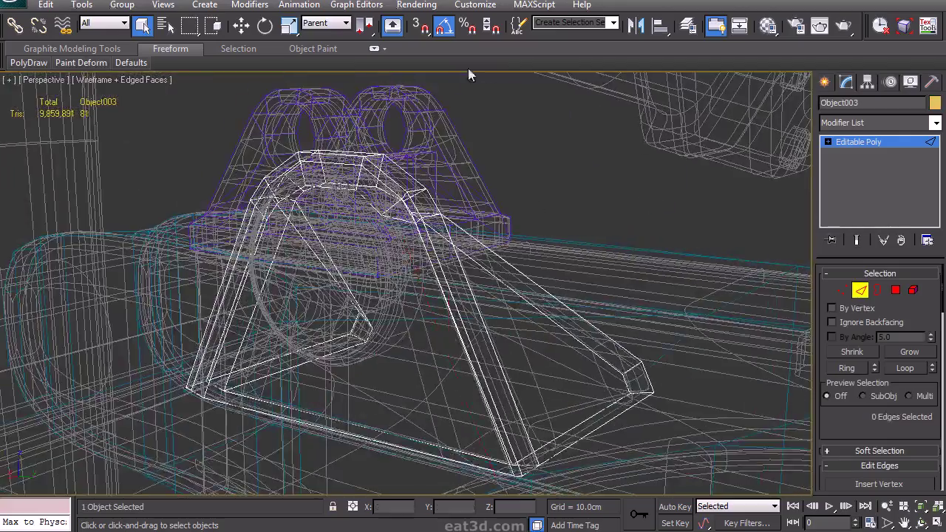
{"action": "middle_click_drag", "start_coordinate": [453, 246], "coordinate": [488, 313], "text": "alt"}
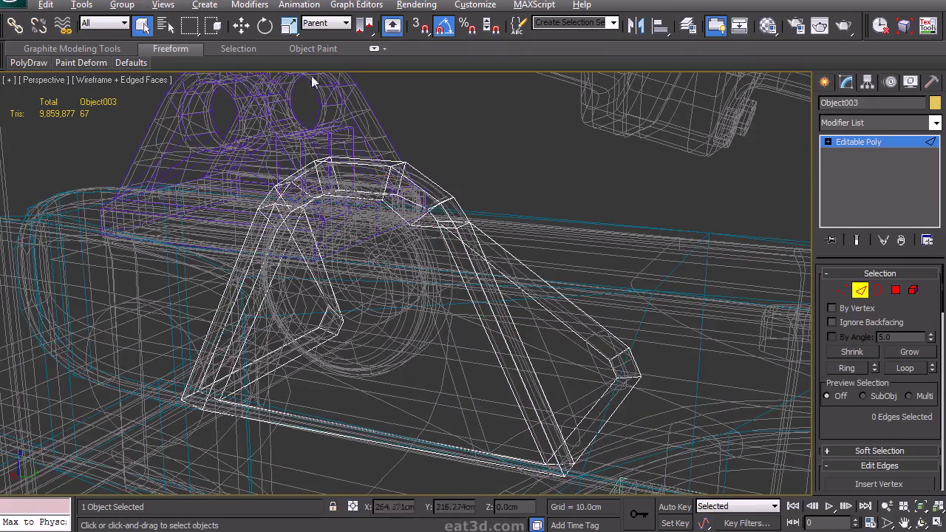
{"action": "key", "text": "ctrl+BackSpace"}
Target-weld the redundant bevel vertices at the triangular bracket's corners and rounded top into single points
{"action": "middle_click_drag", "start_coordinate": [341, 103], "coordinate": [306, 201], "text": "alt"}
{"action": "left_click_drag", "start_coordinate": [868, 416], "coordinate": [860, 306]}
{"action": "left_click", "coordinate": [842, 290]}
{"action": "left_click", "coordinate": [903, 405]}
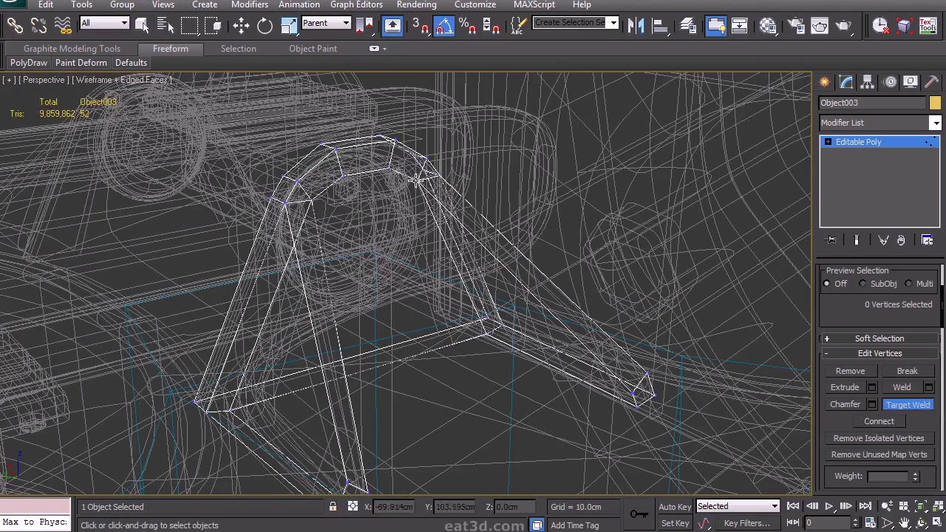
{"action": "middle_click_drag", "start_coordinate": [416, 183], "coordinate": [413, 235], "text": "alt"}
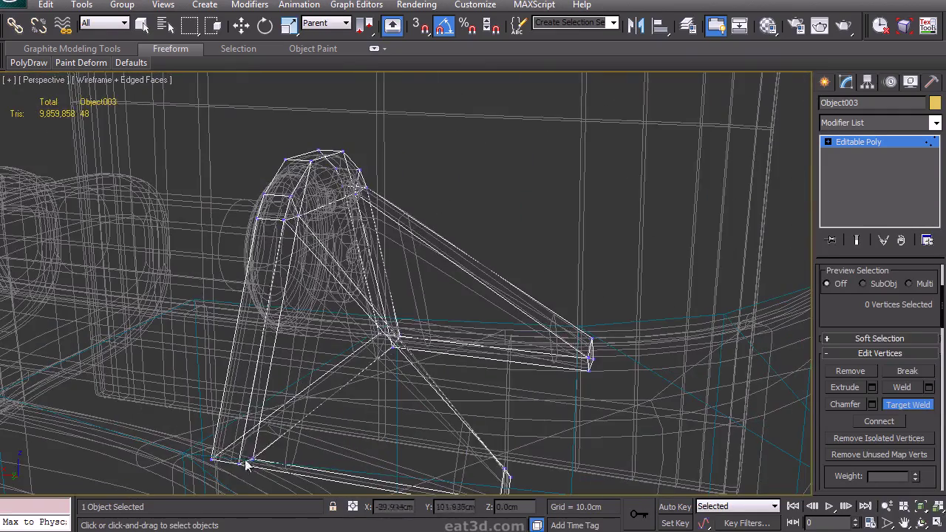
{"action": "left_click", "coordinate": [396, 336]}
{"action": "right_click", "coordinate": [458, 317]}
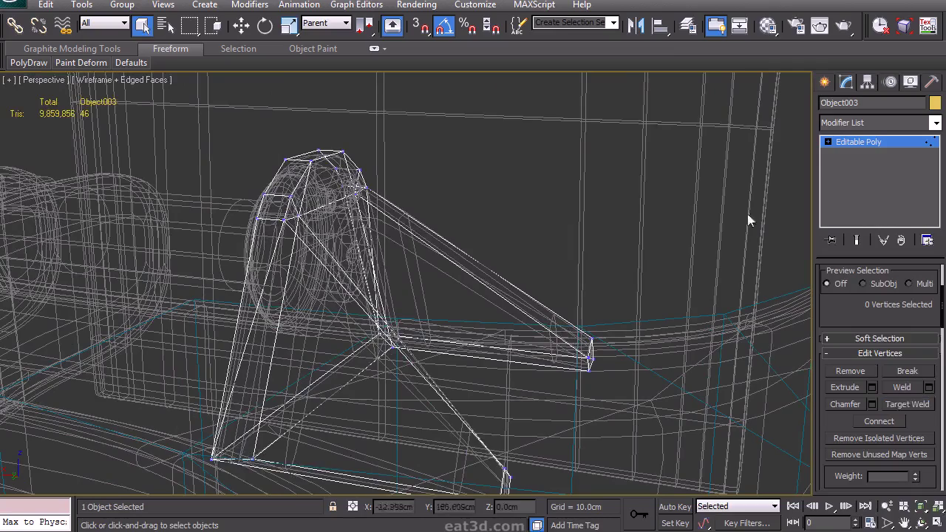
Select the triangular bracket's hidden underside polygons and delete them
{"action": "left_click", "coordinate": [828, 142]}
{"action": "left_click", "coordinate": [857, 190]}
{"action": "key", "text": "ctrl+a"}
{"action": "middle_click_drag", "start_coordinate": [619, 272], "coordinate": [643, 189]}
{"action": "middle_click_drag", "start_coordinate": [592, 140], "coordinate": [563, 185], "text": "alt"}
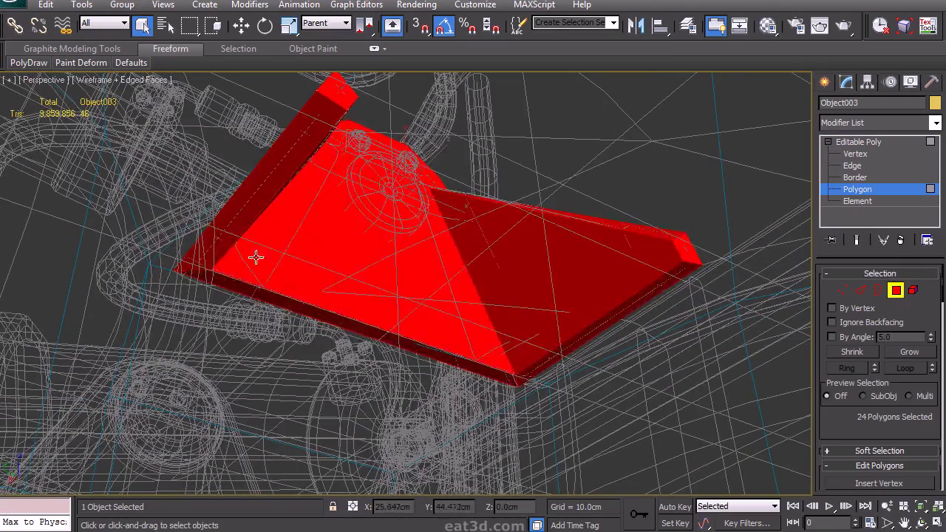
{"action": "left_click", "coordinate": [223, 278]}
{"action": "key", "text": "Delete"}
{"action": "left_click", "coordinate": [626, 311]}
{"action": "key", "text": "Delete"}
Return to shaded display and attach the triangular bracket to the adjoining pin cylinder
{"action": "middle_click_drag", "start_coordinate": [628, 310], "coordinate": [379, 330], "text": "alt"}
{"action": "key", "text": "F3"}
{"action": "scroll", "coordinate": [578, 325], "scroll_direction": "down", "scroll_amount": 3}
{"action": "scroll", "coordinate": [634, 333], "scroll_direction": "up", "scroll_amount": 2}
{"action": "left_click", "coordinate": [860, 290]}
{"action": "scroll", "coordinate": [559, 306], "scroll_direction": "up", "scroll_amount": 3}
{"action": "scroll", "coordinate": [379, 330], "scroll_direction": "up", "scroll_amount": 2}
{"action": "key", "text": "w"}
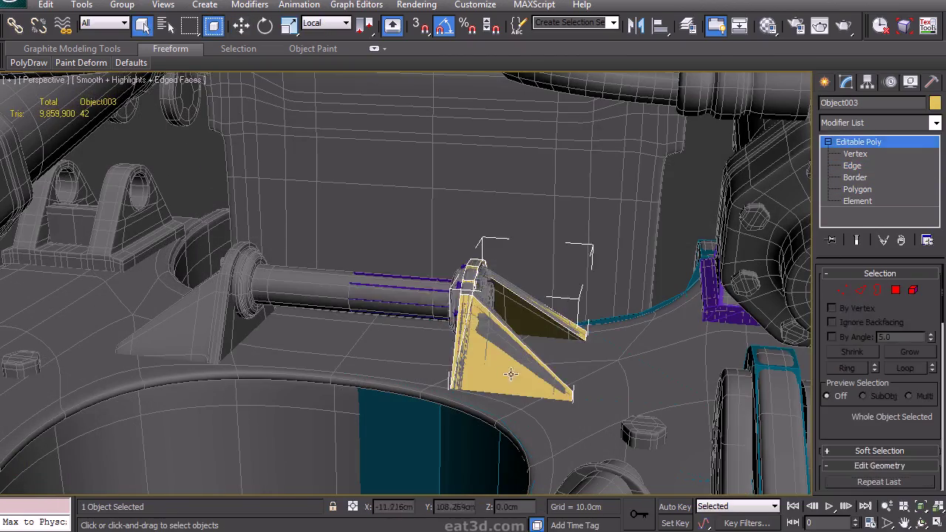
{"action": "left_click", "coordinate": [431, 289]}
{"action": "left_click_drag", "start_coordinate": [853, 438], "coordinate": [853, 306]}
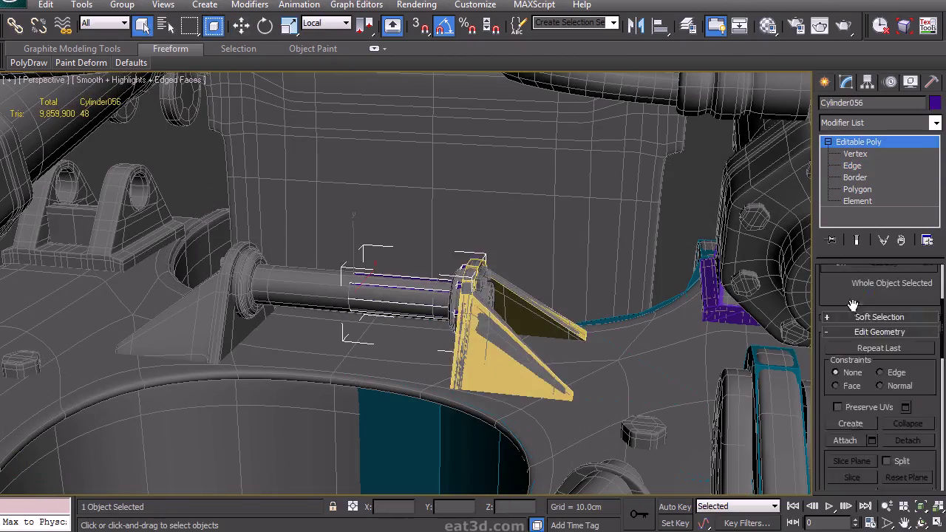
{"action": "left_click", "coordinate": [489, 355]}
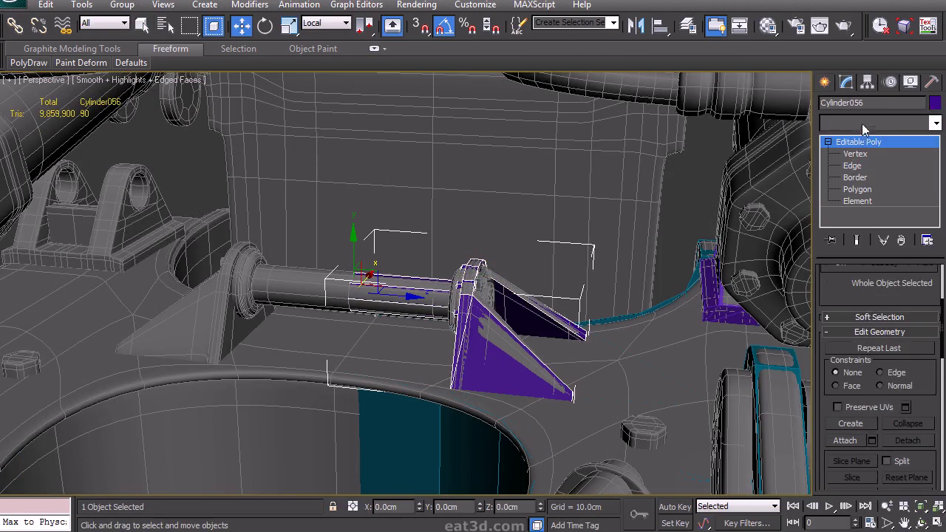
Add a Symmetry modifier to the combined pin and bracket and adjust its mirror axis
{"action": "left_click", "coordinate": [865, 126]}
{"action": "scroll", "coordinate": [856, 305], "scroll_direction": "down", "scroll_amount": 8}
{"action": "key", "text": "s"}
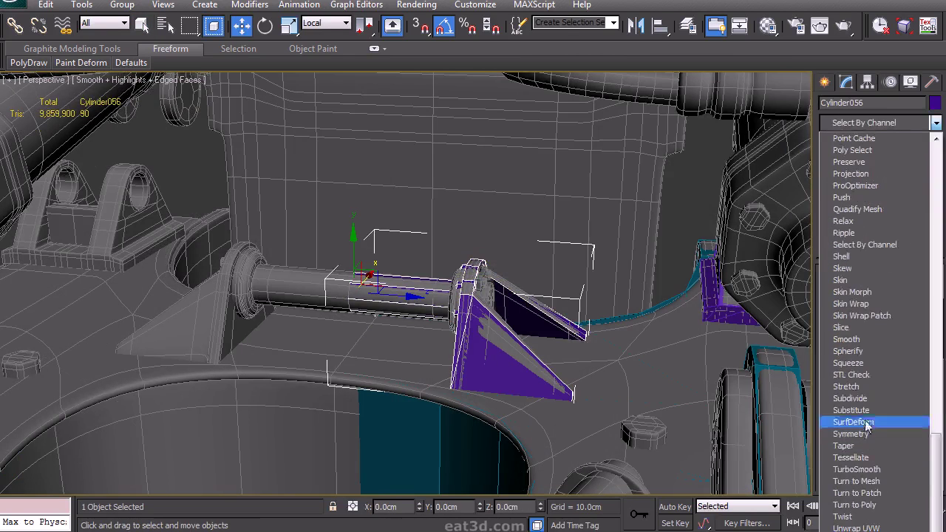
{"action": "left_click", "coordinate": [867, 434]}
{"action": "left_click", "coordinate": [873, 302]}
{"action": "left_click", "coordinate": [898, 302]}
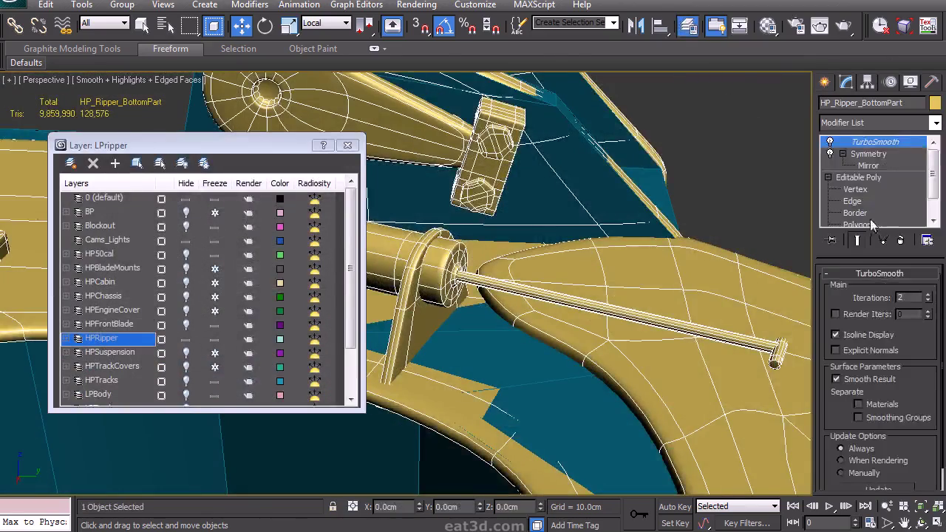
Pick the cylinder, bracket, rod and end-pin elements of HP_Ripper_BottomPart and detach them as a separate object
{"action": "left_click_drag", "start_coordinate": [933, 174], "coordinate": [932, 190]}
{"action": "left_click", "coordinate": [870, 215]}
{"action": "left_click", "coordinate": [444, 266]}
{"action": "left_click", "coordinate": [423, 316], "text": "ctrl"}
{"action": "left_click", "coordinate": [505, 287], "text": "ctrl"}
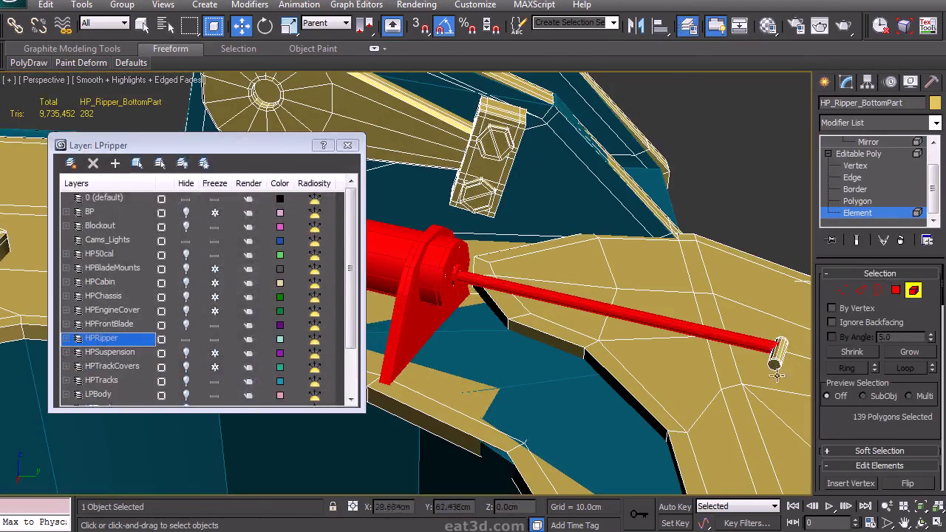
{"action": "left_click_drag", "start_coordinate": [276, 143], "coordinate": [169, 312]}
{"action": "left_click", "coordinate": [204, 261], "text": "ctrl"}
{"action": "left_click", "coordinate": [246, 315]}
{"action": "left_click_drag", "start_coordinate": [849, 421], "coordinate": [854, 237]}
{"action": "left_click", "coordinate": [915, 410]}
{"action": "left_click", "coordinate": [517, 272]}
{"action": "left_click", "coordinate": [863, 83]}
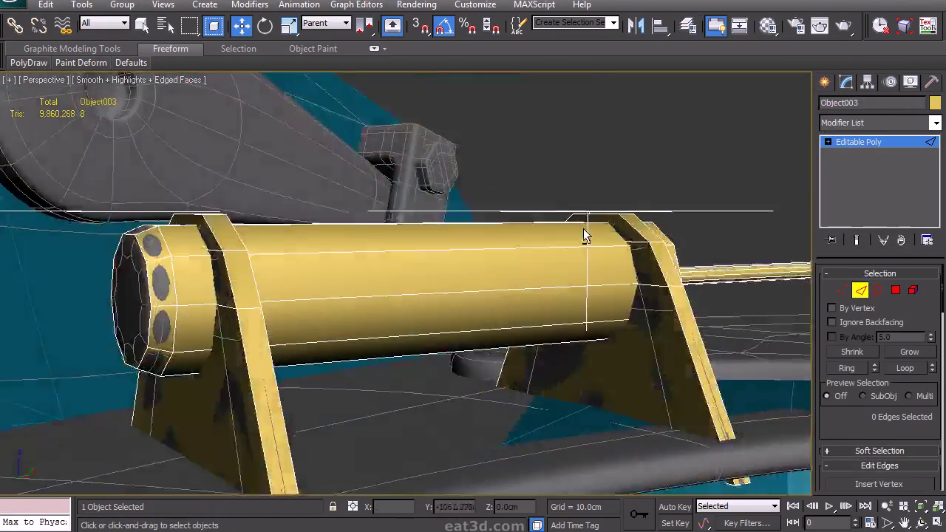
Select alternate lengthwise edges on the rod and its end pin and remove them with their vertices
{"action": "mouse_move", "coordinate": [583, 228]}
{"action": "middle_mouse_down", "text": "alt"}
{"action": "mouse_move", "coordinate": [555, 245]}
{"action": "mouse_move", "coordinate": [446, 265]}
{"action": "mouse_move", "coordinate": [385, 257]}
{"action": "mouse_move", "coordinate": [512, 297]}
{"action": "mouse_move", "coordinate": [488, 302]}
{"action": "mouse_move", "coordinate": [386, 229]}
{"action": "mouse_move", "coordinate": [416, 249]}
{"action": "mouse_move", "coordinate": [399, 244]}
{"action": "middle_mouse_up", "text": "alt"}
{"action": "key", "text": "F3"}
{"action": "scroll", "coordinate": [417, 260], "scroll_direction": "up", "scroll_amount": 3}
{"action": "scroll", "coordinate": [511, 297], "scroll_direction": "down", "scroll_amount": 3}
{"action": "key", "text": "F3"}
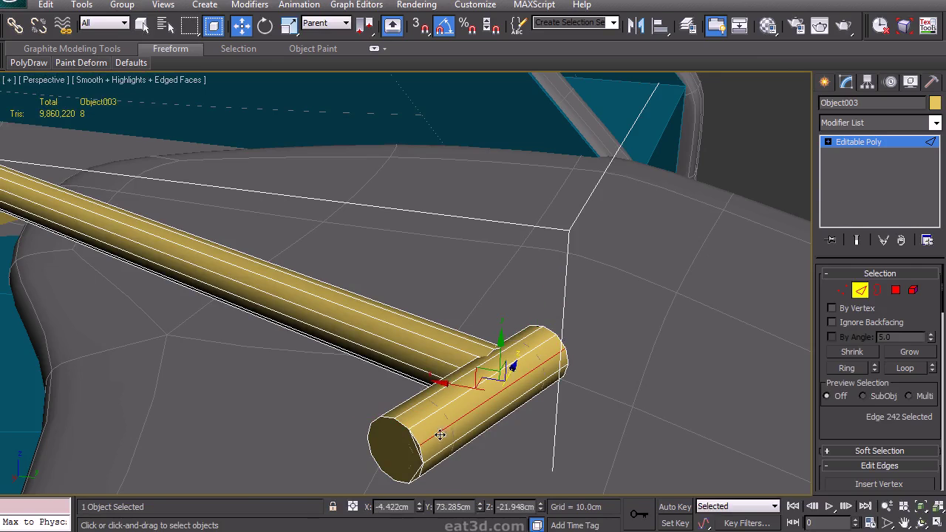
{"action": "left_click", "coordinate": [376, 340], "text": "ctrl"}
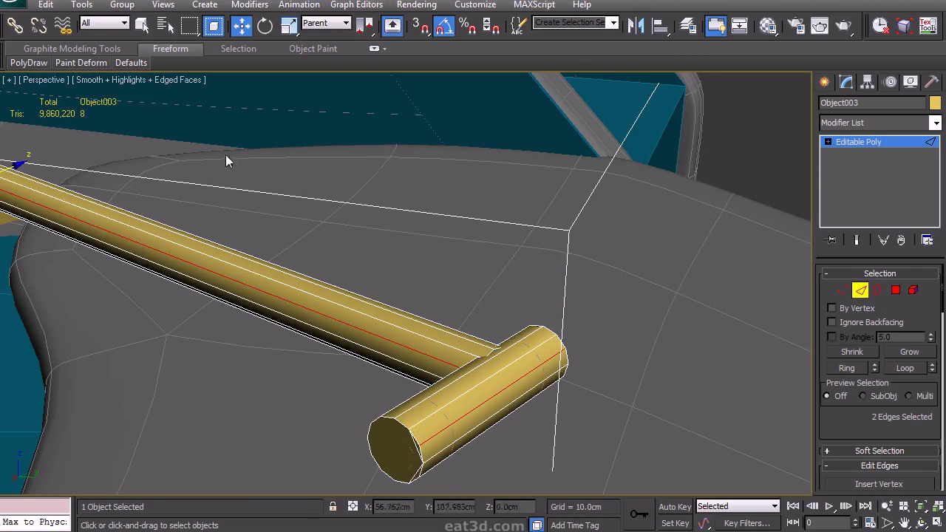
{"action": "left_click", "coordinate": [116, 50]}
{"action": "mouse_move", "coordinate": [115, 64]}
{"action": "left_click", "coordinate": [139, 174]}
{"action": "middle_click_drag", "start_coordinate": [346, 294], "coordinate": [374, 297]}
{"action": "key", "text": "ctrl+BackSpace"}
Inspect the reduced rod and select matching edges around its collar at the cylinder's end for adjustment
{"action": "middle_click_drag", "start_coordinate": [411, 327], "coordinate": [590, 355]}
{"action": "scroll", "coordinate": [465, 287], "scroll_direction": "down", "scroll_amount": 5}
{"action": "scroll", "coordinate": [532, 336], "scroll_direction": "up", "scroll_amount": 5}
{"action": "middle_click_drag", "start_coordinate": [479, 317], "coordinate": [412, 330]}
{"action": "mouse_move", "coordinate": [110, 63]}
{"action": "left_click", "coordinate": [137, 175]}
{"action": "middle_click_drag", "start_coordinate": [340, 273], "coordinate": [293, 245]}
{"action": "key", "text": "e"}
{"action": "left_click", "coordinate": [482, 96]}
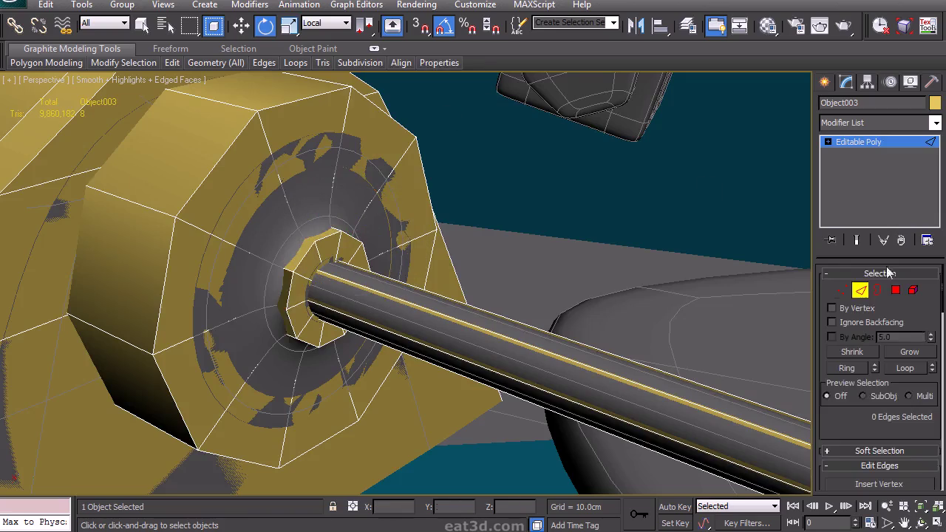
Display the model as wireframe and target-weld the surplus vertices of the collar around the rod
{"action": "left_click", "coordinate": [841, 291]}
{"action": "scroll", "coordinate": [898, 449], "scroll_direction": "down", "scroll_amount": 3}
{"action": "left_click", "coordinate": [907, 448]}
{"action": "key", "text": "F3"}
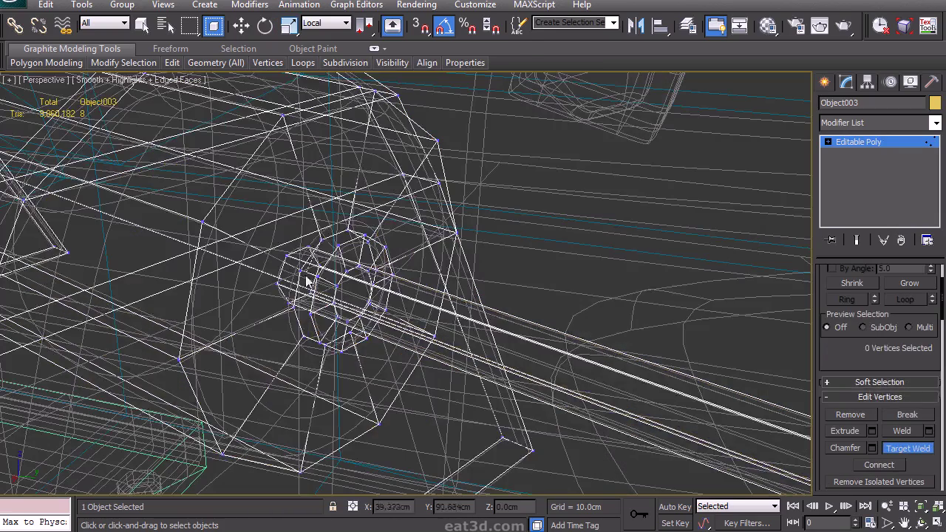
{"action": "mouse_move", "coordinate": [294, 308]}
{"action": "middle_mouse_down", "text": "alt"}
{"action": "mouse_move", "coordinate": [310, 332]}
{"action": "mouse_move", "coordinate": [295, 299]}
{"action": "middle_mouse_up", "text": "alt"}
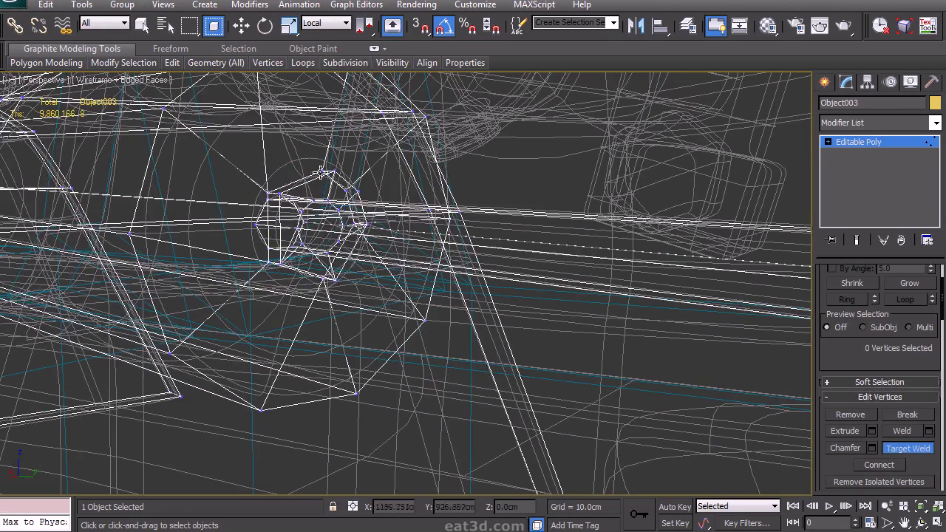
{"action": "middle_click_drag", "start_coordinate": [339, 191], "coordinate": [365, 235], "text": "alt"}
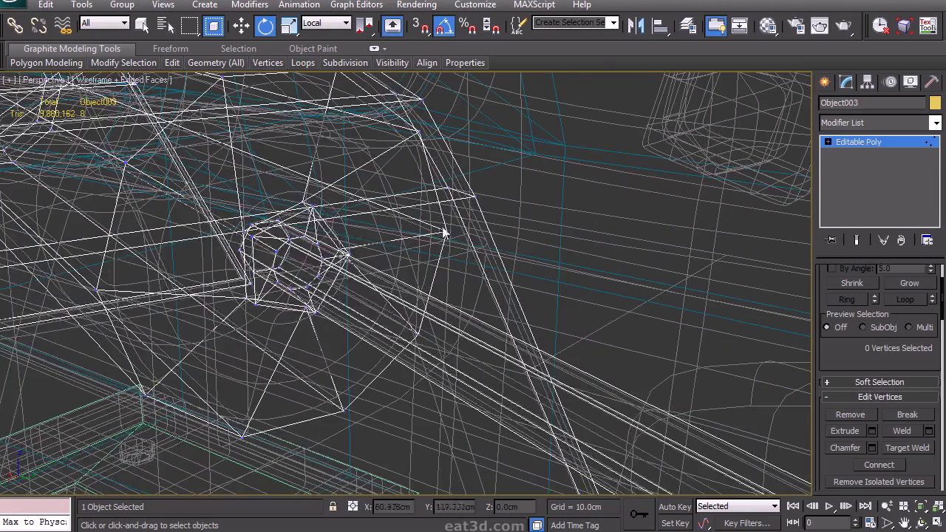
Select the open border where the rod enters the collar, convert it to vertices and delete them
{"action": "left_click", "coordinate": [829, 141]}
{"action": "left_click", "coordinate": [848, 191]}
{"action": "left_click", "coordinate": [509, 350]}
{"action": "left_click", "coordinate": [508, 349]}
{"action": "left_click", "coordinate": [509, 345]}
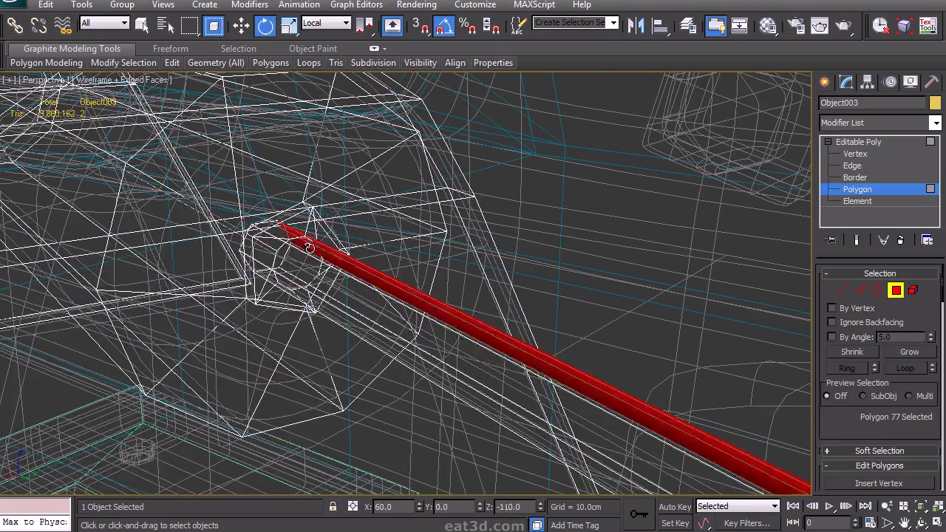
{"action": "left_click", "coordinate": [510, 340]}
{"action": "left_click", "coordinate": [877, 290]}
{"action": "left_click", "coordinate": [303, 251]}
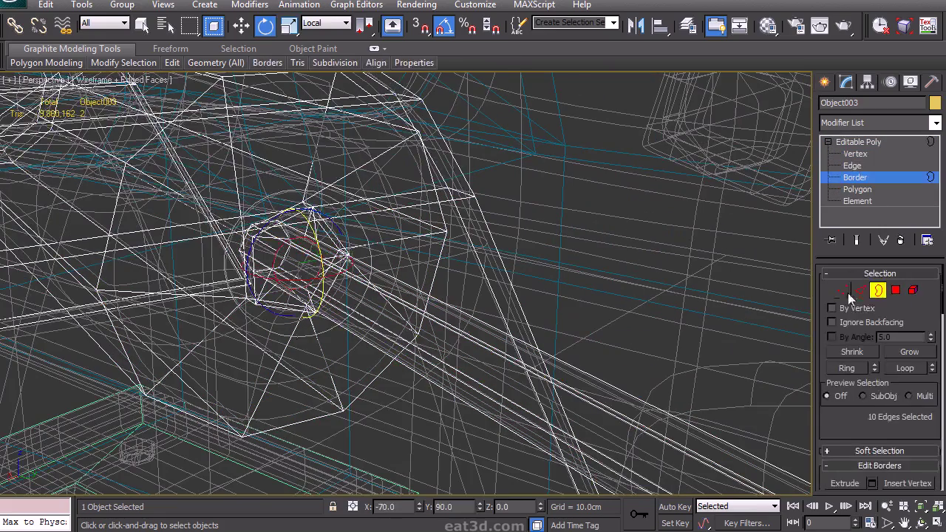
{"action": "left_click", "coordinate": [842, 290], "text": "ctrl"}
{"action": "key", "text": "Delete"}
Cap the remaining open border of the collar and return to shaded display
{"action": "left_click", "coordinate": [879, 289]}
{"action": "left_click", "coordinate": [307, 208]}
{"action": "left_click_drag", "start_coordinate": [845, 419], "coordinate": [845, 295]}
{"action": "left_click", "coordinate": [899, 375]}
{"action": "middle_click_drag", "start_coordinate": [445, 262], "coordinate": [460, 267]}
{"action": "key", "text": "F3"}
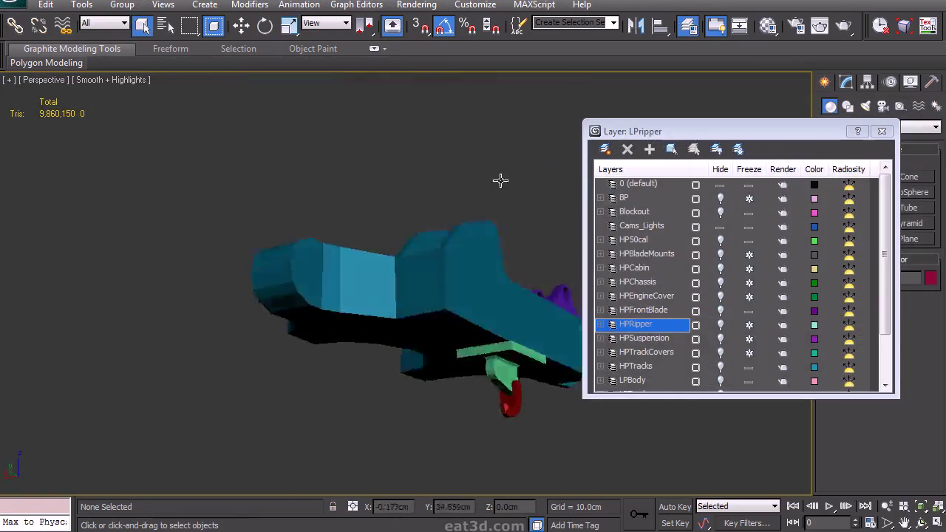
Select the ripper frame and move only its pivot to X 0 using View coordinates
{"action": "mouse_move", "coordinate": [500, 180]}
{"action": "middle_mouse_down", "text": "alt"}
{"action": "mouse_move", "coordinate": [552, 241]}
{"action": "mouse_move", "coordinate": [536, 258]}
{"action": "middle_mouse_up", "text": "alt"}
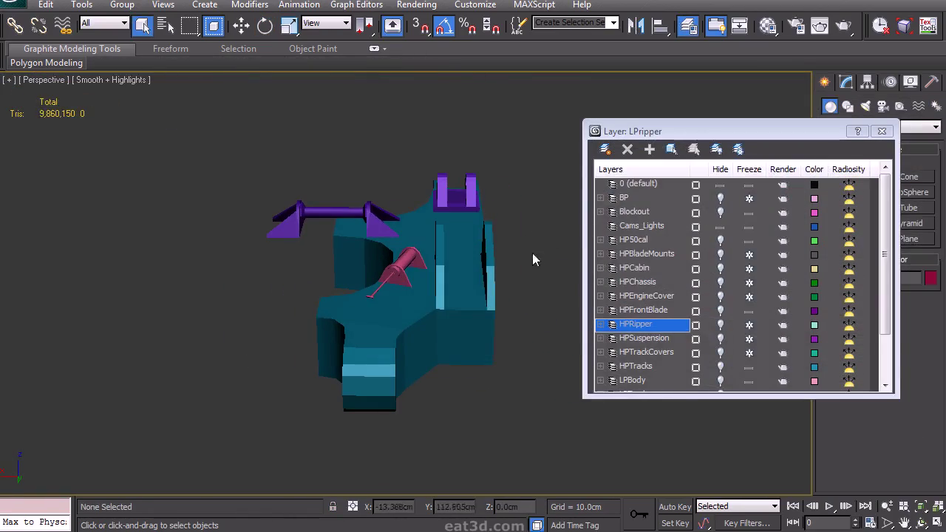
{"action": "left_click", "coordinate": [459, 316]}
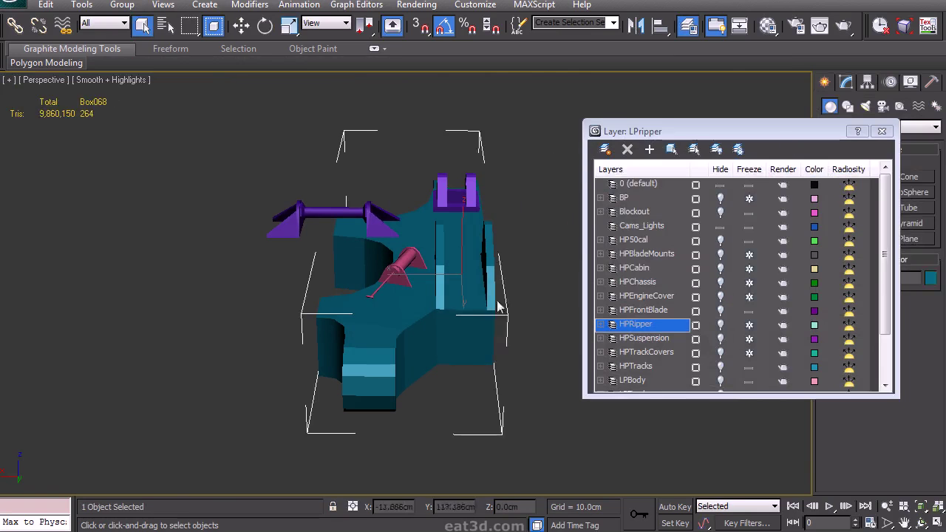
{"action": "left_click", "coordinate": [848, 82]}
{"action": "left_click_drag", "start_coordinate": [830, 133], "coordinate": [730, 210]}
{"action": "left_click", "coordinate": [892, 125]}
{"action": "key", "text": "s"}
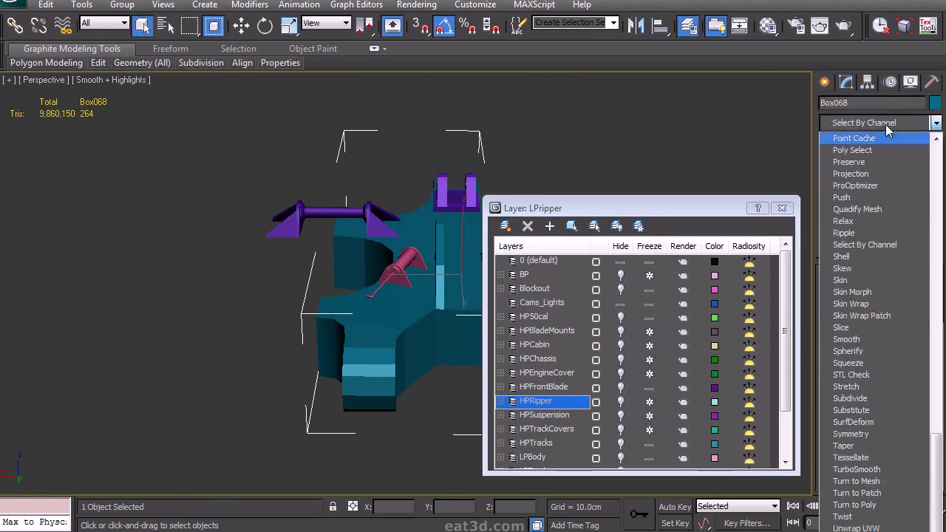
{"action": "left_click", "coordinate": [867, 83]}
{"action": "left_click", "coordinate": [887, 176]}
{"action": "key", "text": "w"}
{"action": "left_click", "coordinate": [343, 24]}
{"action": "left_click", "coordinate": [341, 37]}
{"action": "right_click", "coordinate": [418, 507]}
{"action": "left_click", "coordinate": [901, 175]}
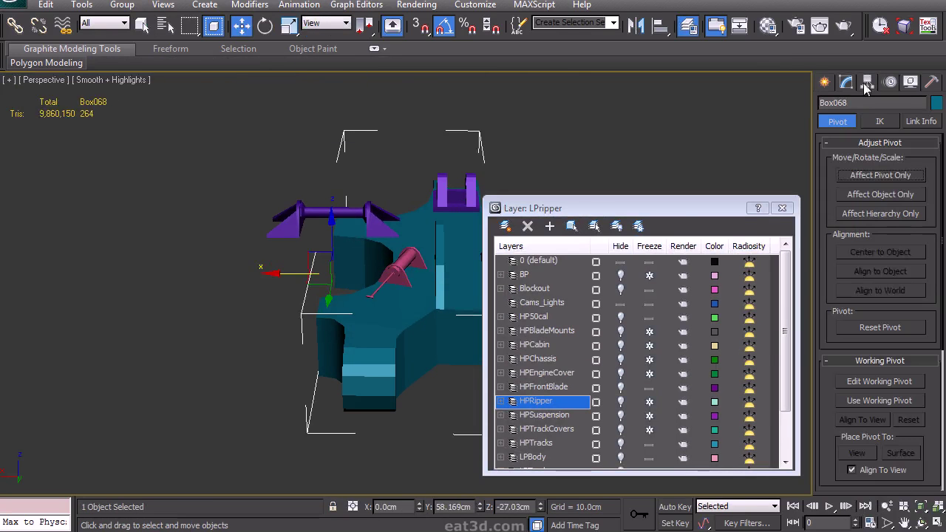
Add a Symmetry modifier to the ripper frame to mirror it across its pivot
{"action": "left_click", "coordinate": [845, 84]}
{"action": "left_click", "coordinate": [868, 124]}
{"action": "key", "text": "s"}
{"action": "left_click", "coordinate": [863, 435]}
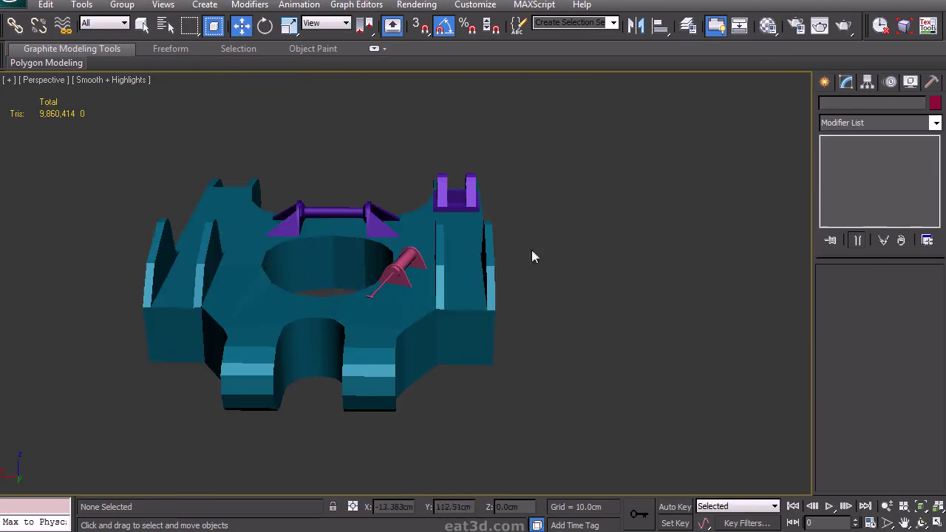
Freeze the HPRipper layer, remove TurboSmooth from the HP_RipperPistonMounts_R001 copy and display its edged faces
{"action": "middle_click_drag", "start_coordinate": [534, 256], "coordinate": [536, 412], "text": "alt"}
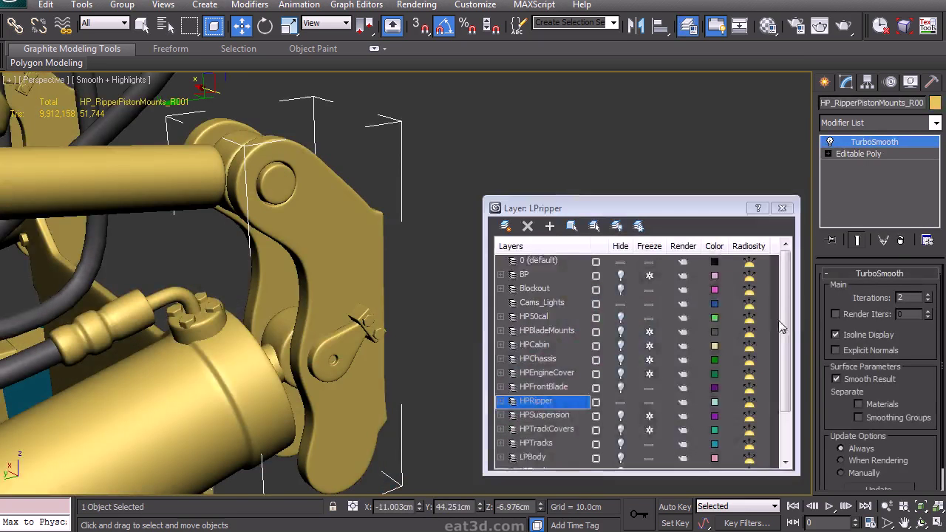
{"action": "left_click_drag", "start_coordinate": [783, 326], "coordinate": [782, 377]}
{"action": "left_click", "coordinate": [650, 344]}
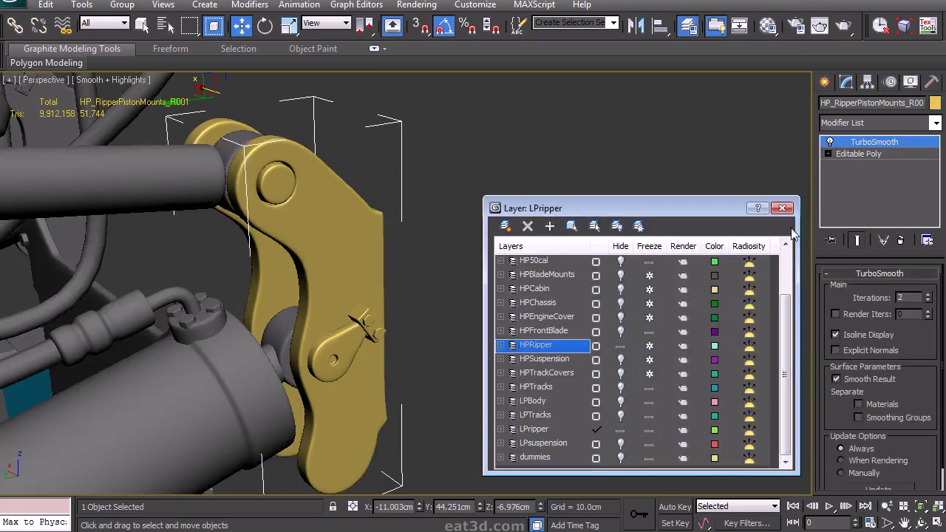
{"action": "left_click", "coordinate": [782, 208]}
{"action": "left_click", "coordinate": [900, 240]}
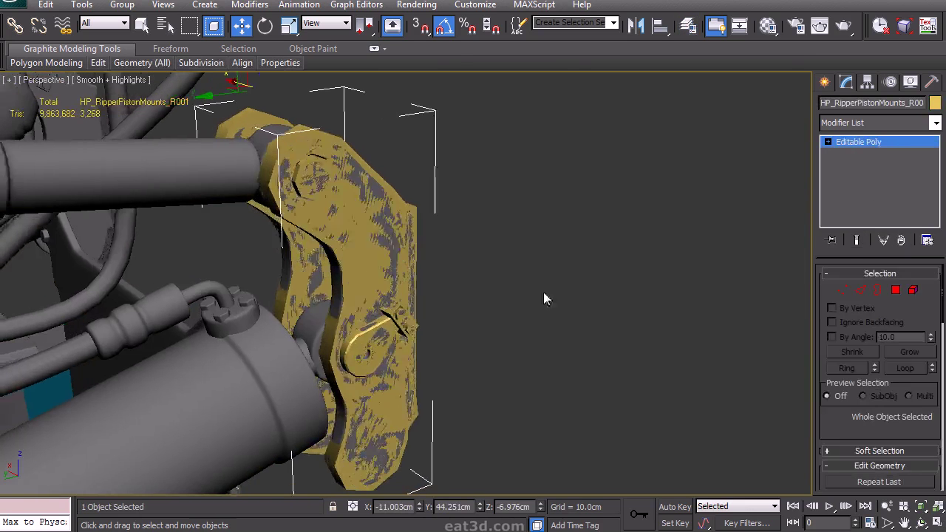
{"action": "key", "text": "F4"}
{"action": "middle_click_drag", "start_coordinate": [544, 292], "coordinate": [561, 279]}
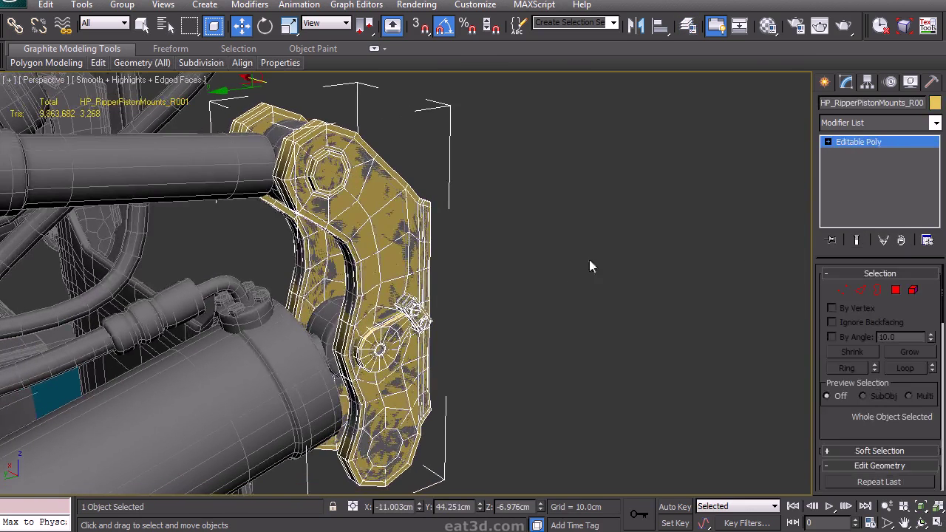
Delete the small pin retainer and bolt elements from the piston mount copy
{"action": "left_click", "coordinate": [863, 292]}
{"action": "scroll", "coordinate": [450, 319], "scroll_direction": "up", "scroll_amount": 3}
{"action": "left_click", "coordinate": [385, 423]}
{"action": "left_click", "coordinate": [913, 291]}
{"action": "left_click", "coordinate": [467, 322]}
{"action": "left_click", "coordinate": [495, 314]}
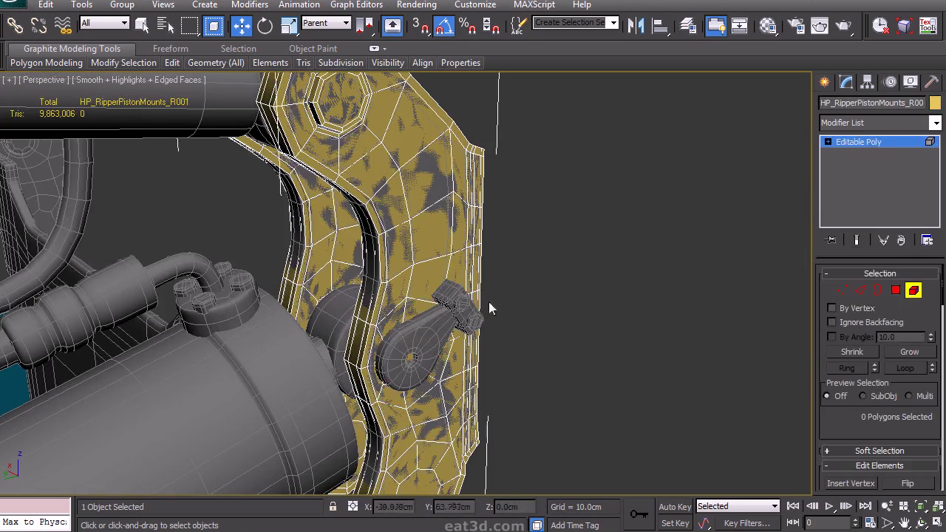
Strip the piston mount down to one plate without its surplus bevel edges and hide the HPRipper layer
{"action": "left_click", "coordinate": [861, 291]}
{"action": "middle_click_drag", "start_coordinate": [550, 256], "coordinate": [478, 244], "text": "alt"}
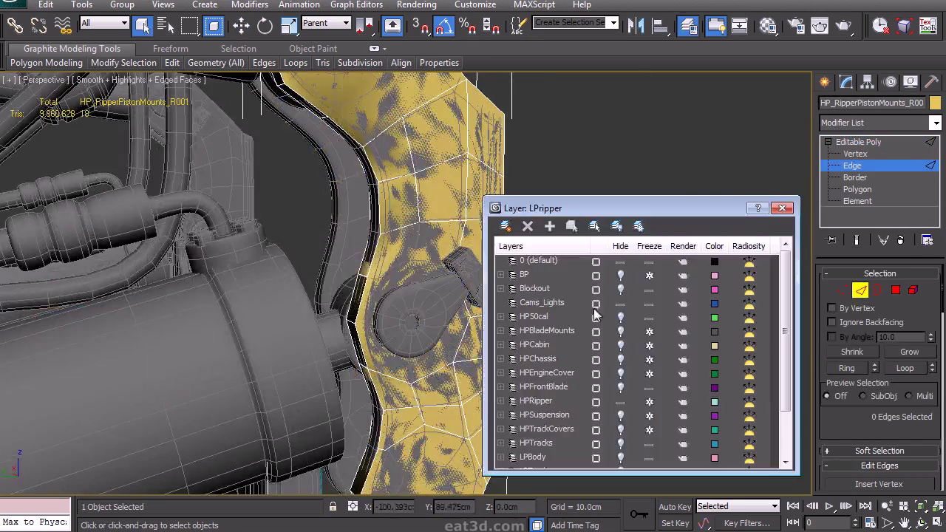
{"action": "left_click", "coordinate": [622, 403]}
{"action": "left_click", "coordinate": [781, 209]}
Open the mount plate's vertices in a full-size Left view and show the HPRipper layer again
{"action": "key", "text": "1"}
{"action": "middle_click_drag", "start_coordinate": [526, 256], "coordinate": [565, 258], "text": "alt"}
{"action": "key", "text": "alt+w"}
{"action": "middle_click", "coordinate": [251, 231]}
{"action": "key", "text": "alt+w"}
{"action": "middle_click_drag", "start_coordinate": [258, 227], "coordinate": [260, 278]}
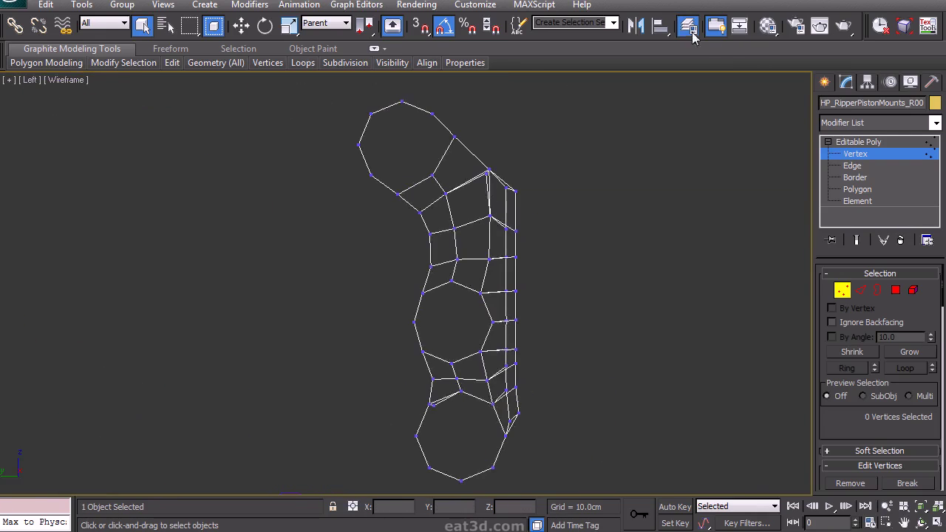
{"action": "left_click", "coordinate": [692, 31]}
{"action": "left_click", "coordinate": [621, 399]}
{"action": "left_click", "coordinate": [784, 211]}
Move the mount plate's outline vertices beside the middle pin hole onto the high-poly silhouette
{"action": "middle_click_drag", "start_coordinate": [553, 342], "coordinate": [547, 310]}
{"action": "scroll", "coordinate": [473, 273], "scroll_direction": "up", "scroll_amount": 4}
{"action": "middle_click_drag", "start_coordinate": [457, 267], "coordinate": [445, 218]}
{"action": "scroll", "coordinate": [445, 218], "scroll_direction": "up", "scroll_amount": 2}
{"action": "mouse_move", "coordinate": [369, 279]}
{"action": "left_mouse_down"}
{"action": "mouse_move", "coordinate": [395, 241]}
{"action": "mouse_move", "coordinate": [416, 251]}
{"action": "left_mouse_up"}
{"action": "key", "text": "F3"}
{"action": "key", "text": "F3"}
{"action": "key", "text": "w"}
{"action": "middle_click_drag", "start_coordinate": [418, 252], "coordinate": [410, 433]}
{"action": "left_click_drag", "start_coordinate": [462, 206], "coordinate": [458, 207]}
{"action": "middle_click_drag", "start_coordinate": [457, 207], "coordinate": [470, 364]}
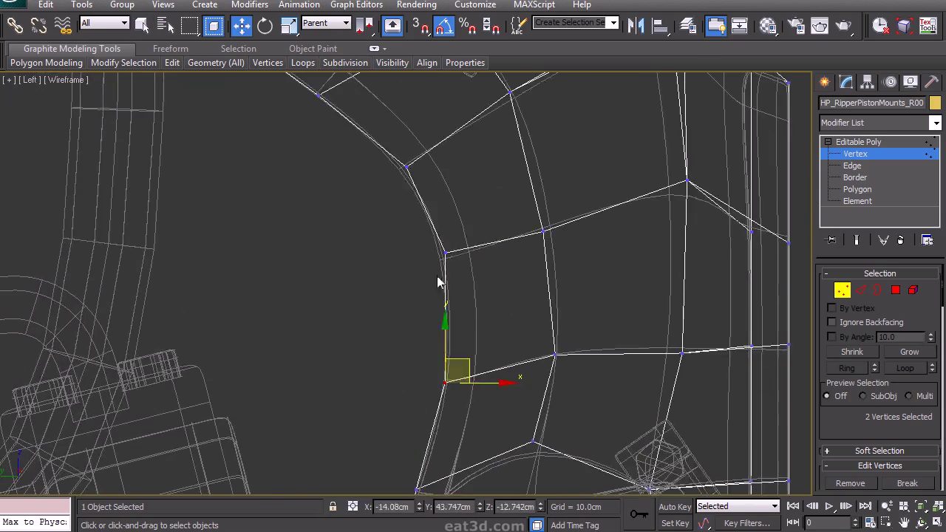
Align the vertices along the plate's upper concave curve with the high-poly outline
{"action": "left_click_drag", "start_coordinate": [470, 238], "coordinate": [471, 244]}
{"action": "middle_click_drag", "start_coordinate": [421, 189], "coordinate": [444, 264]}
{"action": "left_click_drag", "start_coordinate": [454, 220], "coordinate": [449, 221]}
{"action": "middle_click_drag", "start_coordinate": [371, 177], "coordinate": [395, 305]}
{"action": "scroll", "coordinate": [394, 306], "scroll_direction": "down", "scroll_amount": 4}
Chamfer the selected corner edges around the mount plate's rounded ends to smooth the silhouette
{"action": "key", "text": "2"}
{"action": "scroll", "coordinate": [885, 397], "scroll_direction": "down", "scroll_amount": 3}
{"action": "left_click", "coordinate": [872, 401]}
{"action": "left_click_drag", "start_coordinate": [417, 290], "coordinate": [419, 293]}
{"action": "left_click", "coordinate": [413, 356]}
{"action": "middle_click_drag", "start_coordinate": [473, 473], "coordinate": [481, 234]}
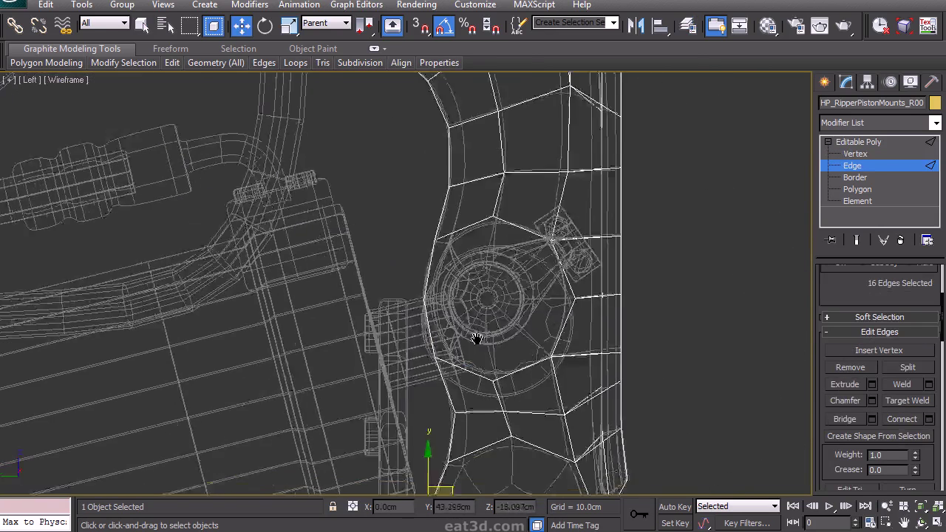
Move the vertices around the mount plate's lower rounded end onto the high-poly outline
{"action": "middle_click_drag", "start_coordinate": [567, 467], "coordinate": [531, 238]}
{"action": "middle_click_drag", "start_coordinate": [799, 180], "coordinate": [788, 174]}
{"action": "scroll", "coordinate": [787, 175], "scroll_direction": "up", "scroll_amount": 2}
{"action": "left_click", "coordinate": [858, 156]}
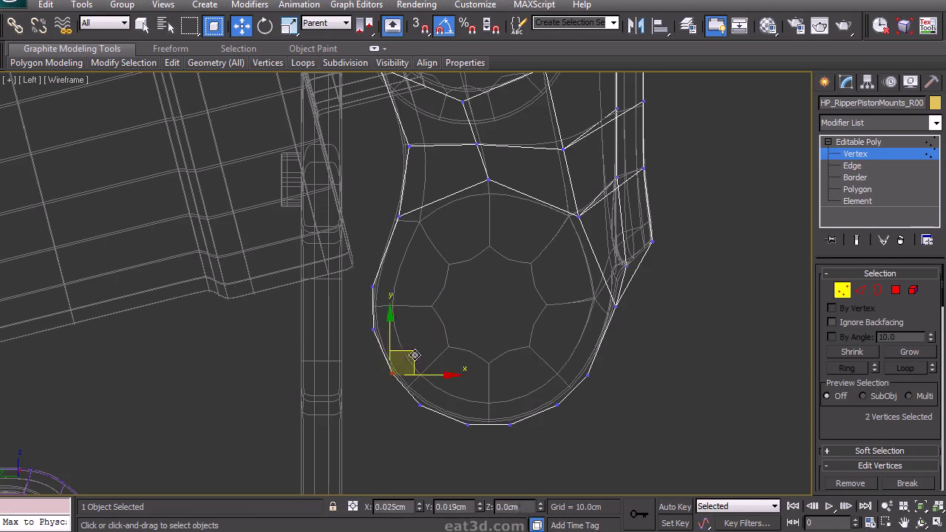
{"action": "left_click_drag", "start_coordinate": [496, 460], "coordinate": [524, 414]}
{"action": "left_click_drag", "start_coordinate": [525, 412], "coordinate": [528, 407]}
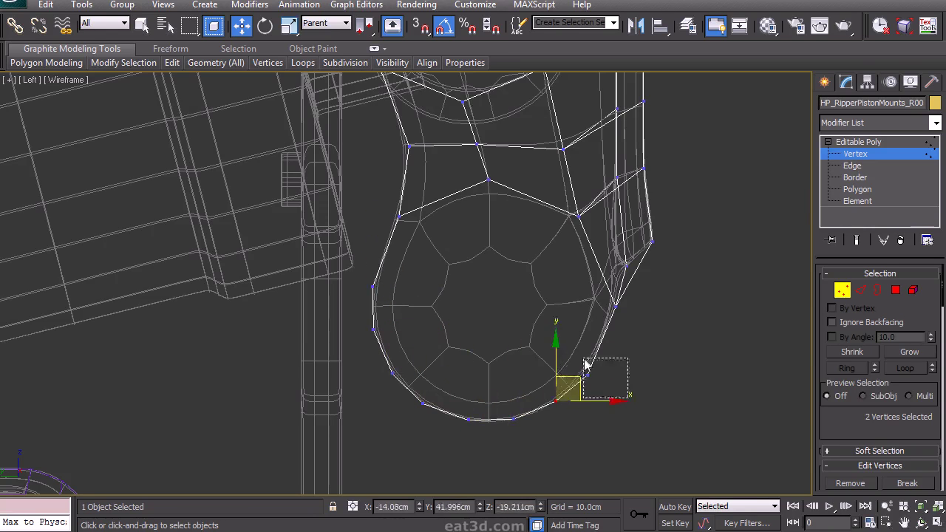
Target-weld the mount plate's inner vertices onto its outline to clear the interior edges
{"action": "middle_click_drag", "start_coordinate": [661, 270], "coordinate": [606, 334]}
{"action": "middle_click_drag", "start_coordinate": [618, 255], "coordinate": [617, 343]}
{"action": "mouse_move", "coordinate": [594, 308]}
{"action": "middle_mouse_down"}
{"action": "mouse_move", "coordinate": [590, 334]}
{"action": "mouse_move", "coordinate": [609, 314]}
{"action": "middle_mouse_up"}
{"action": "scroll", "coordinate": [936, 421], "scroll_direction": "down", "scroll_amount": 2}
{"action": "left_click", "coordinate": [903, 444]}
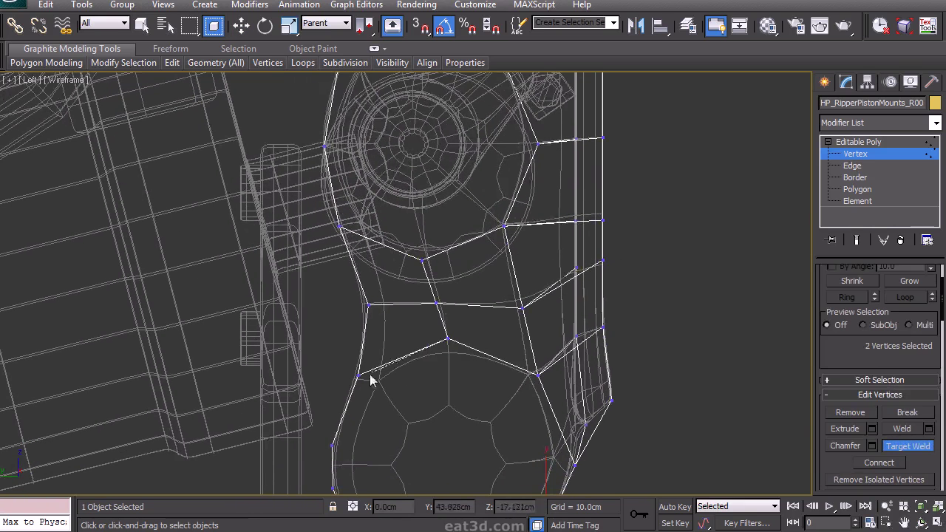
{"action": "middle_click_drag", "start_coordinate": [392, 297], "coordinate": [403, 368]}
{"action": "middle_click_drag", "start_coordinate": [431, 250], "coordinate": [435, 336]}
{"action": "middle_click_drag", "start_coordinate": [453, 216], "coordinate": [440, 333]}
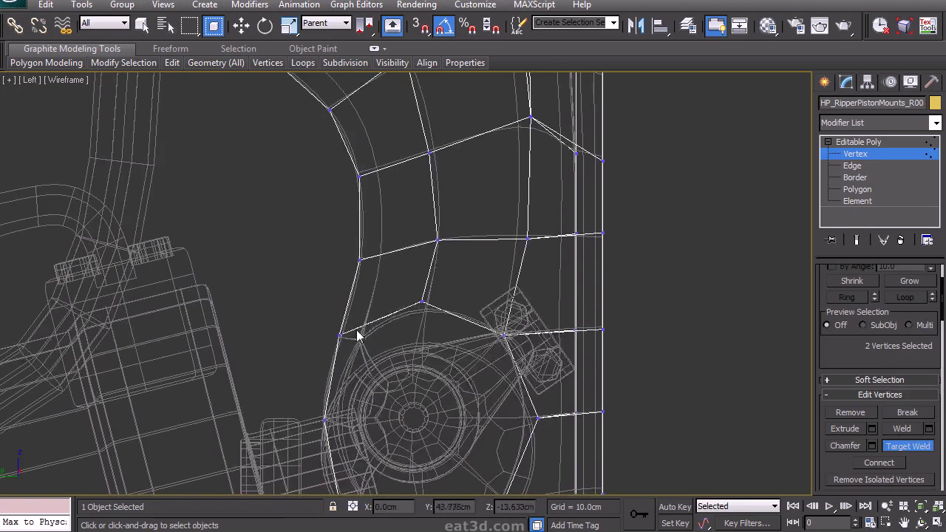
{"action": "key", "text": "w"}
Move the vertices along the top of the plate's upper rounded end onto the high-poly outline
{"action": "middle_click_drag", "start_coordinate": [613, 244], "coordinate": [615, 331]}
{"action": "middle_click_drag", "start_coordinate": [517, 185], "coordinate": [580, 406]}
{"action": "left_click_drag", "start_coordinate": [259, 309], "coordinate": [290, 340]}
{"action": "left_click_drag", "start_coordinate": [454, 128], "coordinate": [419, 151], "text": "ctrl"}
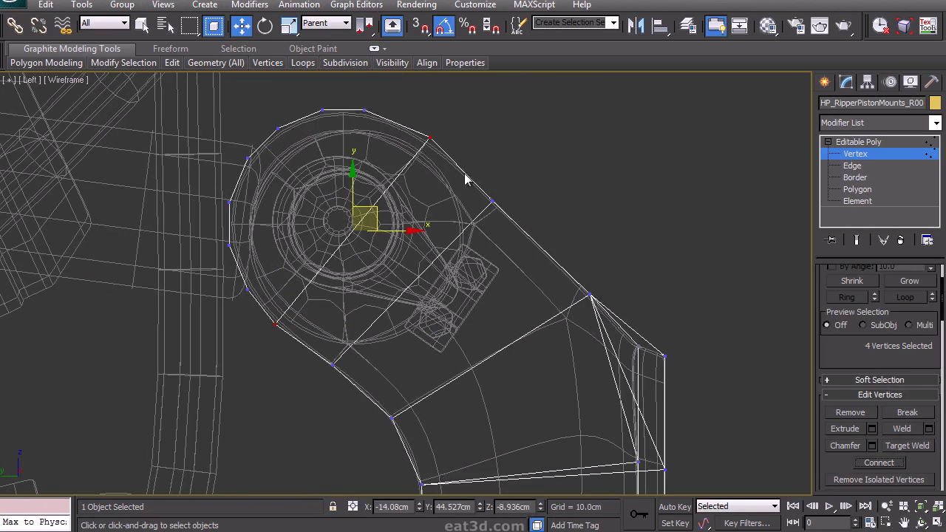
{"action": "left_click", "coordinate": [323, 113]}
{"action": "left_click_drag", "start_coordinate": [297, 110], "coordinate": [298, 109]}
{"action": "left_click_drag", "start_coordinate": [293, 115], "coordinate": [296, 116]}
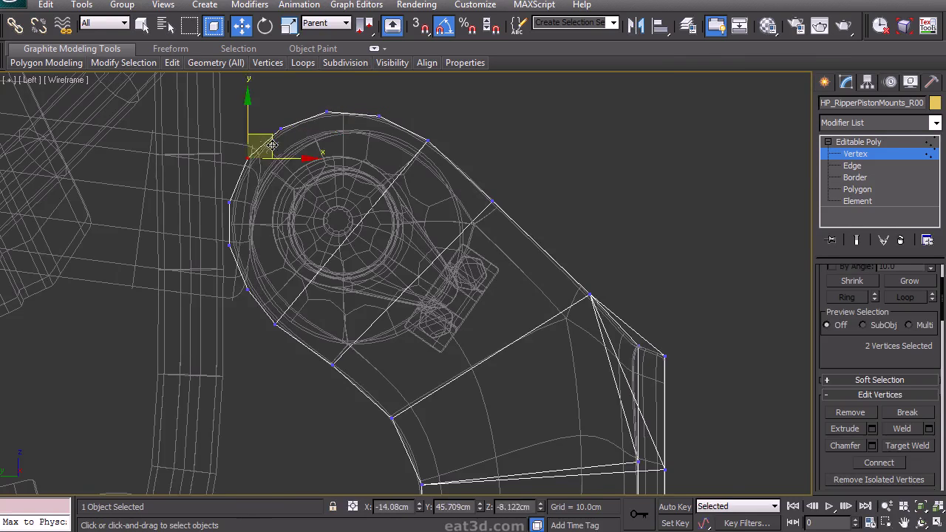
Connect opposite vertex pairs across the mount plate's upper and lower rounded ends
{"action": "left_click_drag", "start_coordinate": [246, 294], "coordinate": [256, 280]}
{"action": "left_click_drag", "start_coordinate": [369, 104], "coordinate": [390, 127], "text": "ctrl"}
{"action": "left_click_drag", "start_coordinate": [215, 237], "coordinate": [238, 255]}
{"action": "left_click_drag", "start_coordinate": [339, 81], "coordinate": [317, 123], "text": "ctrl"}
{"action": "left_click_drag", "start_coordinate": [248, 225], "coordinate": [248, 225], "text": "ctrl"}
{"action": "left_click", "coordinate": [886, 462]}
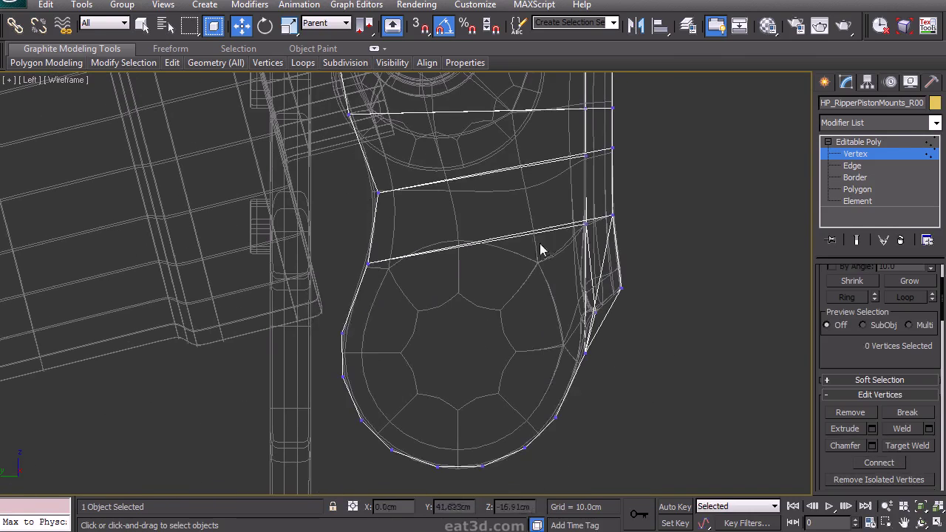
{"action": "left_click", "coordinate": [555, 418], "text": "ctrl"}
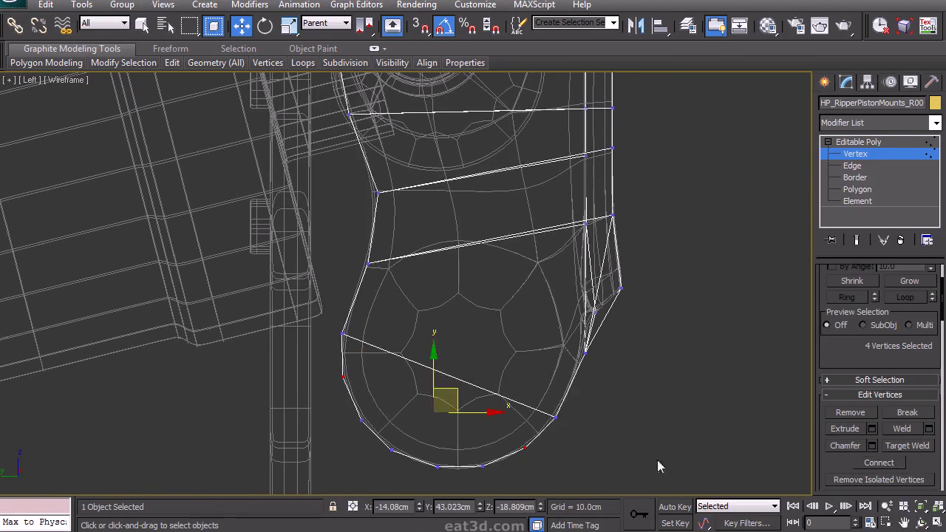
{"action": "left_click_drag", "start_coordinate": [351, 411], "coordinate": [375, 431]}
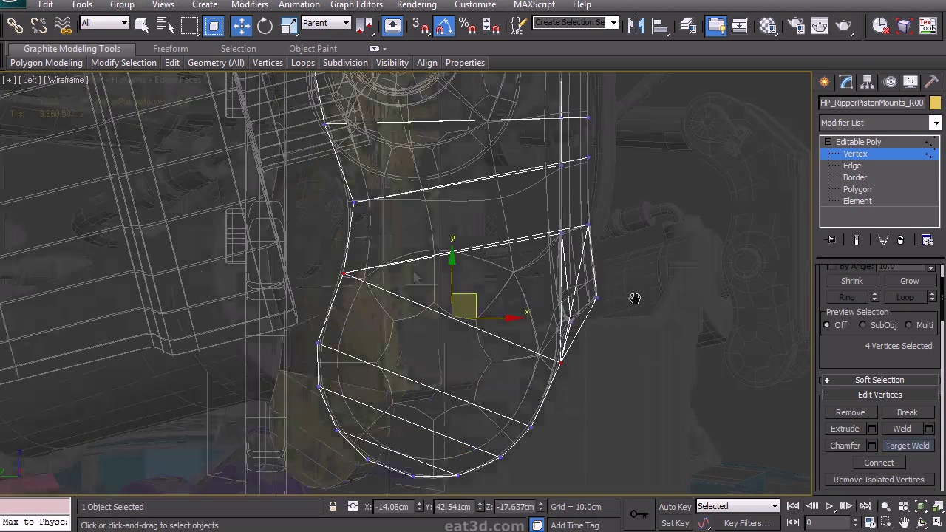
Target-weld the surplus vertices at both ends of the mount's flat back strip into its corners
{"action": "left_click", "coordinate": [907, 446]}
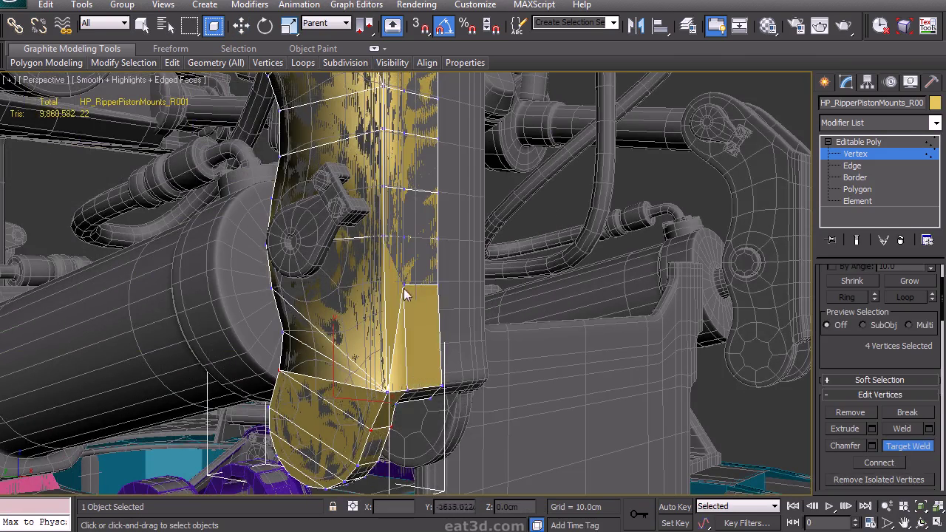
{"action": "left_click_drag", "start_coordinate": [404, 285], "coordinate": [408, 388]}
{"action": "left_click", "coordinate": [439, 385]}
{"action": "middle_click_drag", "start_coordinate": [438, 385], "coordinate": [383, 220], "text": "alt"}
{"action": "middle_click_drag", "start_coordinate": [401, 279], "coordinate": [367, 318], "text": "alt"}
{"action": "left_click", "coordinate": [364, 302]}
{"action": "left_click_drag", "start_coordinate": [393, 248], "coordinate": [446, 146]}
{"action": "left_click", "coordinate": [363, 205]}
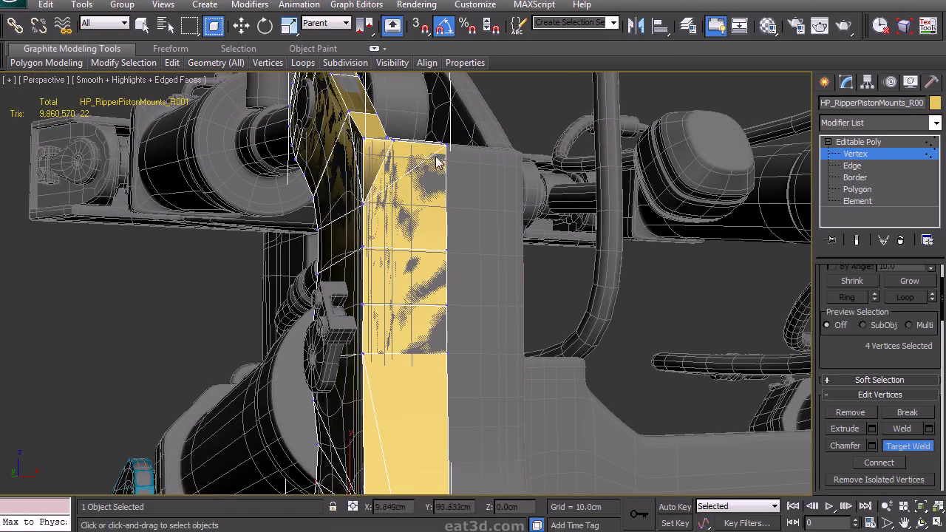
{"action": "left_click", "coordinate": [366, 140]}
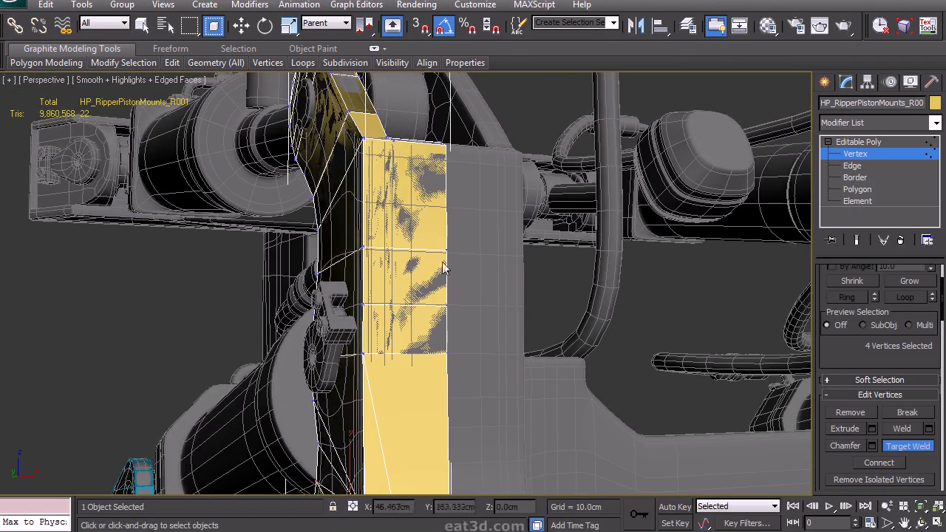
Nudge the upper corner vertex of the mount's back strip into line with the high-poly corner
{"action": "key", "text": "w"}
{"action": "middle_click_drag", "start_coordinate": [371, 260], "coordinate": [445, 290], "text": "alt"}
{"action": "left_click_drag", "start_coordinate": [416, 154], "coordinate": [414, 156]}
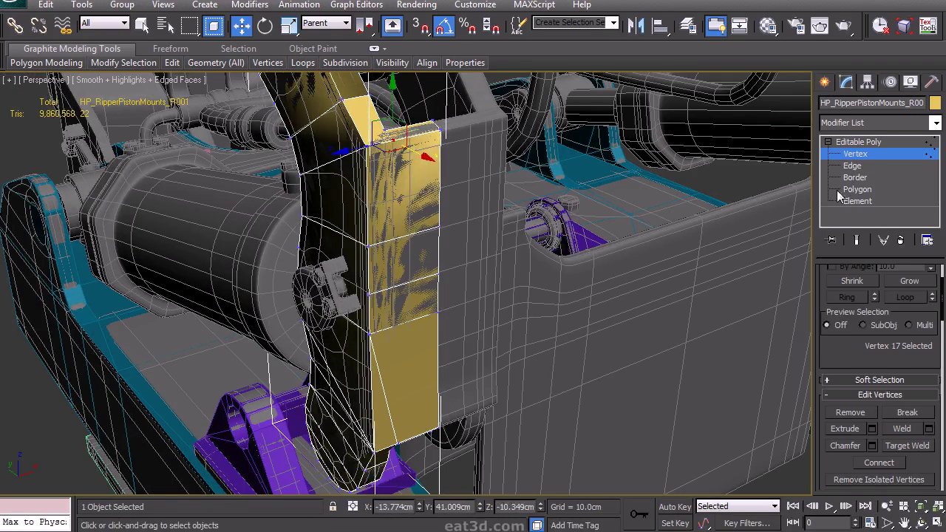
{"action": "left_click", "coordinate": [850, 165]}
{"action": "left_click", "coordinate": [412, 137]}
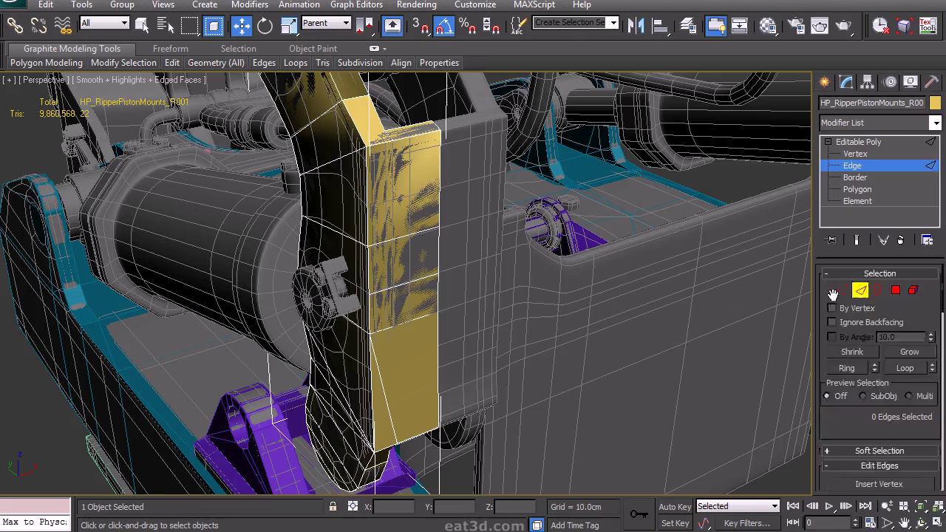
Target-weld the redundant vertices along the corner where the back strip meets the plate
{"action": "key", "text": "1"}
{"action": "scroll", "coordinate": [889, 473], "scroll_direction": "down", "scroll_amount": 2}
{"action": "middle_click_drag", "start_coordinate": [424, 268], "coordinate": [455, 260], "text": "alt"}
{"action": "left_click", "coordinate": [902, 465]}
{"action": "left_click", "coordinate": [369, 249]}
{"action": "left_click", "coordinate": [371, 303]}
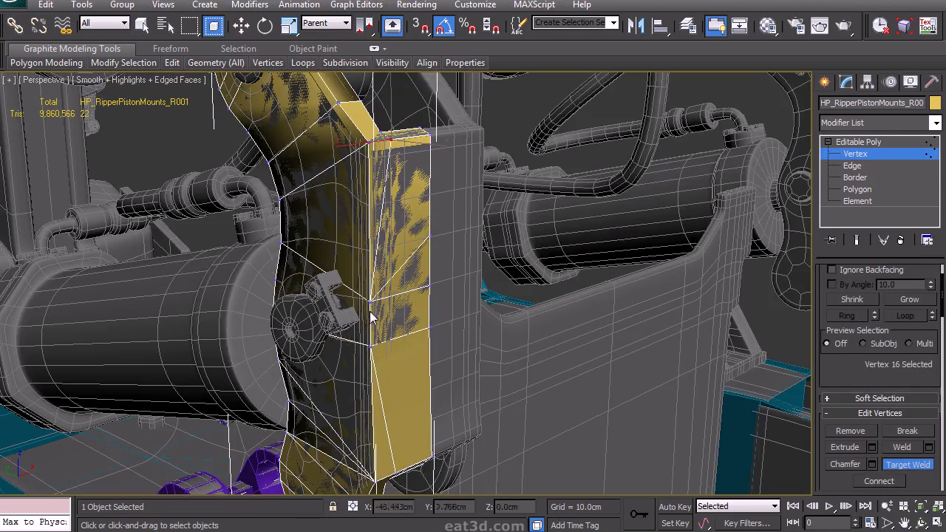
{"action": "left_click", "coordinate": [372, 299]}
{"action": "middle_click_drag", "start_coordinate": [405, 323], "coordinate": [362, 225], "text": "alt"}
Target-weld the remaining surplus vertices on the mount's strip and underside down to the lower rounded end
{"action": "left_click", "coordinate": [400, 251]}
{"action": "middle_click_drag", "start_coordinate": [400, 252], "coordinate": [287, 280], "text": "alt"}
{"action": "left_click", "coordinate": [405, 252]}
{"action": "left_click", "coordinate": [402, 197]}
{"action": "left_click", "coordinate": [413, 243]}
{"action": "middle_click_drag", "start_coordinate": [412, 244], "coordinate": [287, 164], "text": "alt"}
{"action": "left_click", "coordinate": [393, 207]}
{"action": "left_click", "coordinate": [387, 247]}
{"action": "left_click", "coordinate": [324, 195]}
{"action": "middle_click_drag", "start_coordinate": [324, 195], "coordinate": [326, 149], "text": "alt"}
{"action": "left_click", "coordinate": [326, 149]}
{"action": "left_click", "coordinate": [355, 199]}
{"action": "middle_click_drag", "start_coordinate": [407, 332], "coordinate": [475, 291]}
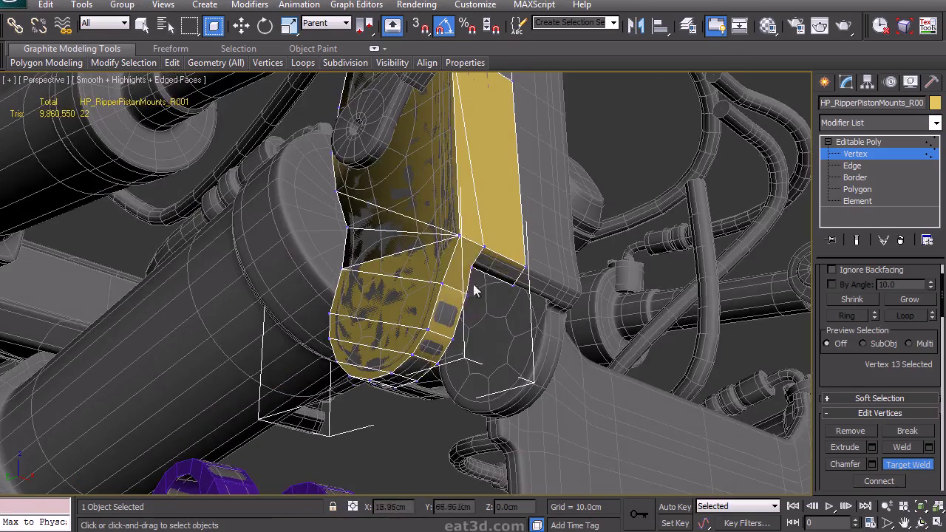
{"action": "left_click", "coordinate": [458, 244]}
{"action": "middle_click_drag", "start_coordinate": [474, 252], "coordinate": [515, 295], "text": "alt"}
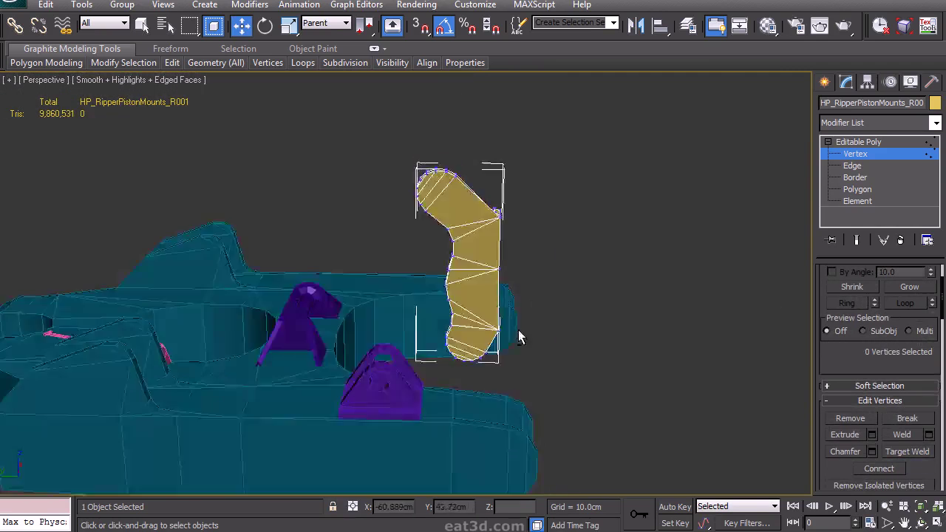
Snap the mount's pivot to the upper outer corner vertex of its back strip
{"action": "middle_click_drag", "start_coordinate": [519, 331], "coordinate": [638, 339], "text": "alt"}
{"action": "left_click", "coordinate": [868, 82]}
{"action": "left_click", "coordinate": [879, 176]}
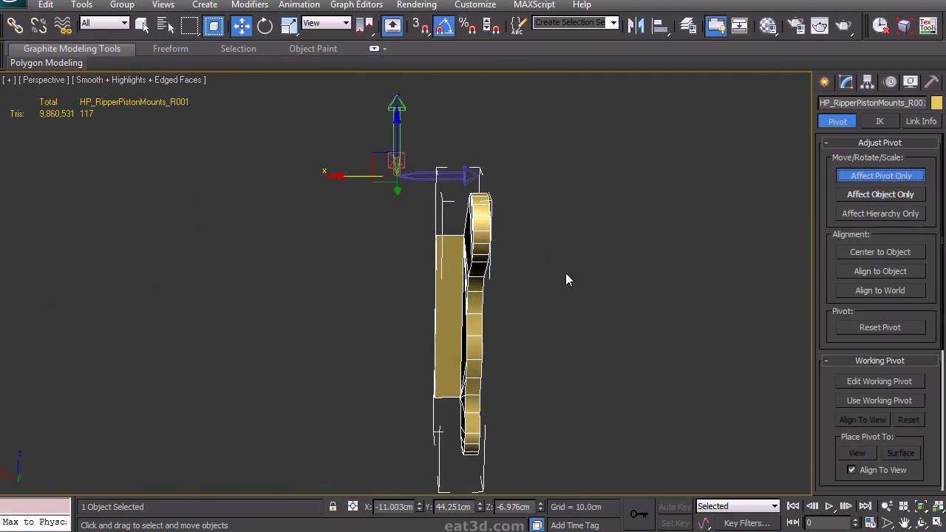
{"action": "scroll", "coordinate": [479, 197], "scroll_direction": "up", "scroll_amount": 3}
{"action": "middle_click_drag", "start_coordinate": [479, 197], "coordinate": [481, 233], "text": "alt"}
{"action": "left_click_drag", "start_coordinate": [413, 194], "coordinate": [438, 251]}
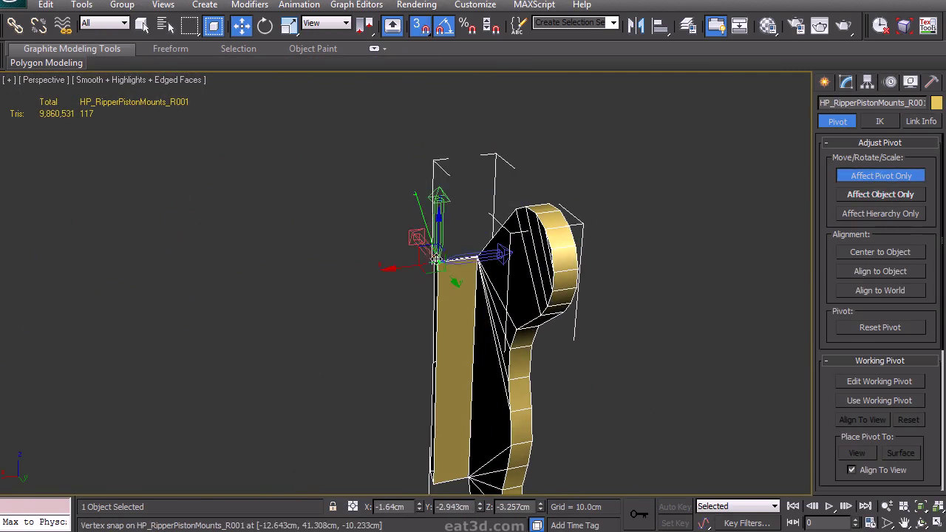
{"action": "left_click", "coordinate": [880, 176]}
Mirror the mount with a Symmetry modifier on the Z axis to produce the second plate
{"action": "middle_click_drag", "start_coordinate": [628, 245], "coordinate": [406, 242], "text": "alt"}
{"action": "scroll", "coordinate": [407, 243], "scroll_direction": "down", "scroll_amount": 3}
{"action": "left_click", "coordinate": [846, 83]}
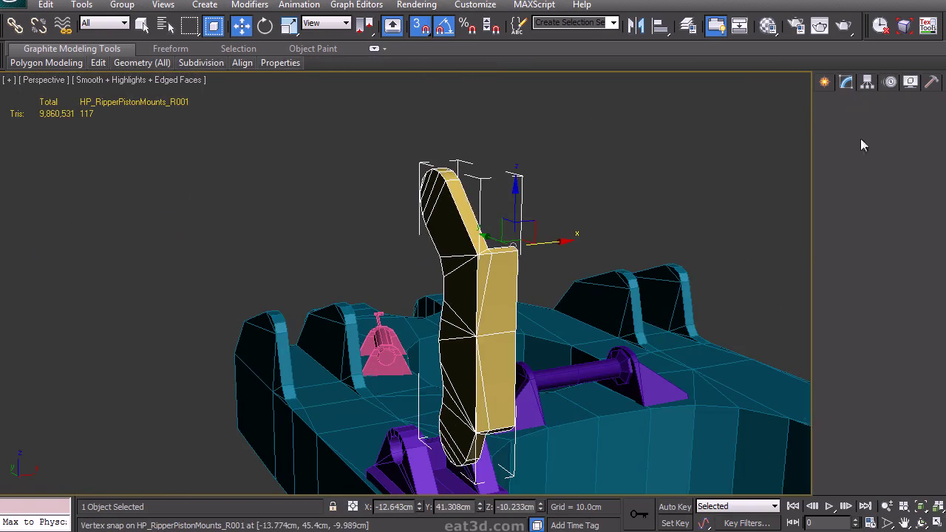
{"action": "left_click", "coordinate": [858, 123]}
{"action": "key", "text": "s"}
{"action": "left_click", "coordinate": [872, 434]}
{"action": "left_click", "coordinate": [871, 302]}
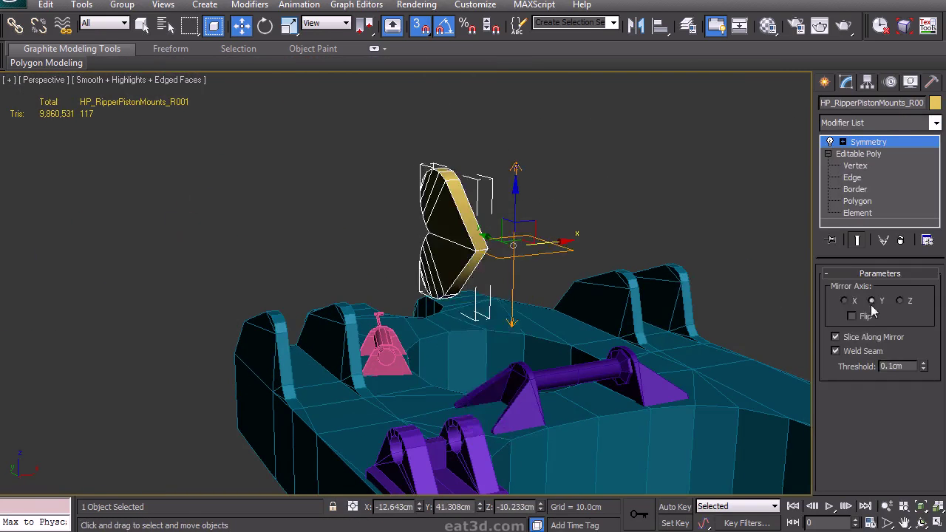
{"action": "left_click", "coordinate": [910, 302]}
{"action": "left_click", "coordinate": [864, 317]}
{"action": "left_click", "coordinate": [862, 318]}
{"action": "left_click", "coordinate": [643, 248]}
{"action": "middle_click_drag", "start_coordinate": [643, 248], "coordinate": [600, 242], "text": "alt"}
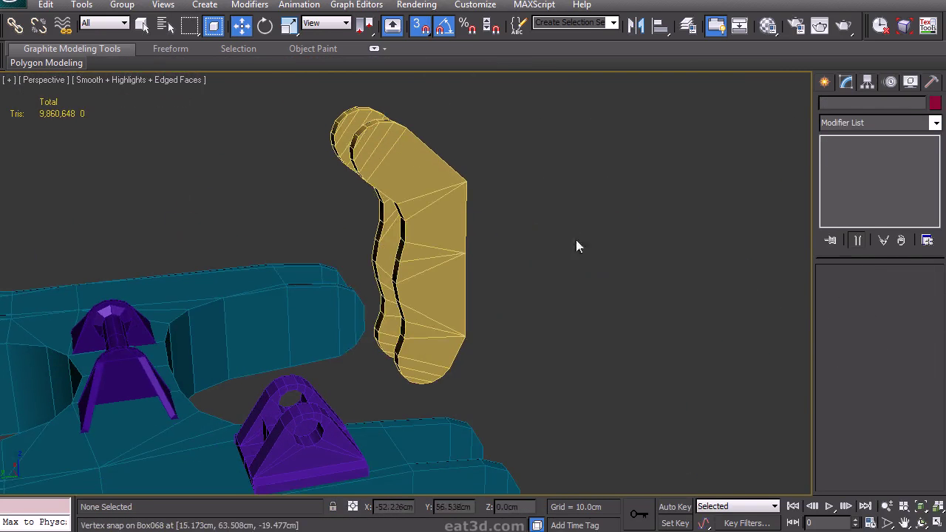
Change the piston mount's object color to green
{"action": "key", "text": "q"}
{"action": "key", "text": "ctrl+z"}
{"action": "left_click", "coordinate": [935, 105]}
{"action": "left_click", "coordinate": [547, 343]}
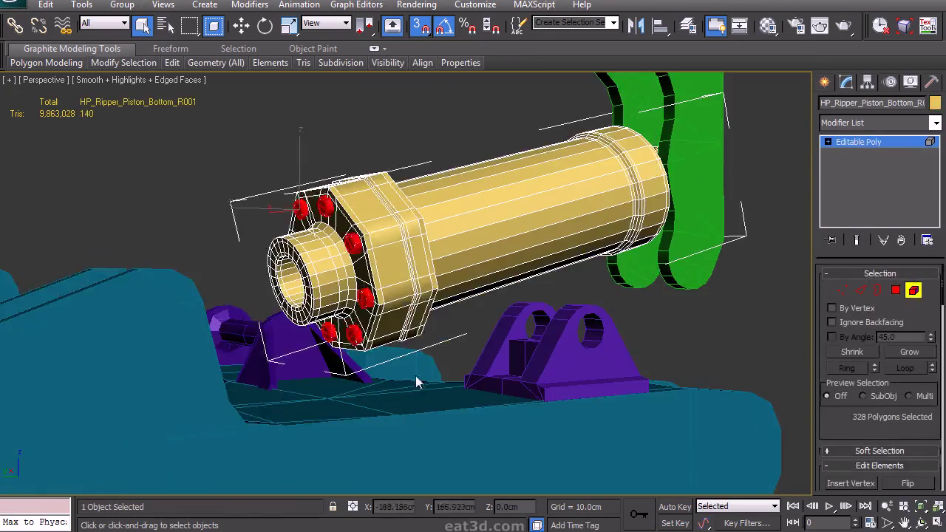
Delete the bolt elements and the front end-cap polygons from the low-poly piston cylinder
{"action": "key", "text": "Delete"}
{"action": "middle_click_drag", "start_coordinate": [416, 382], "coordinate": [417, 338], "text": "alt"}
{"action": "left_click", "coordinate": [896, 291]}
{"action": "left_click_drag", "start_coordinate": [250, 387], "coordinate": [330, 228]}
{"action": "mouse_move", "coordinate": [337, 273]}
{"action": "middle_mouse_down", "text": "alt"}
{"action": "mouse_move", "coordinate": [431, 281]}
{"action": "mouse_move", "coordinate": [341, 272]}
{"action": "middle_mouse_up", "text": "alt"}
{"action": "left_click_drag", "start_coordinate": [220, 395], "coordinate": [299, 260]}
{"action": "middle_click_drag", "start_coordinate": [302, 261], "coordinate": [549, 281], "text": "alt"}
{"action": "left_click", "coordinate": [283, 260], "text": "ctrl"}
{"action": "middle_click_drag", "start_coordinate": [284, 260], "coordinate": [148, 317], "text": "alt"}
{"action": "left_click", "coordinate": [287, 282], "text": "ctrl"}
{"action": "left_click", "coordinate": [906, 355]}
{"action": "left_click", "coordinate": [906, 356]}
{"action": "left_click", "coordinate": [906, 355]}
{"action": "left_click", "coordinate": [906, 354]}
{"action": "middle_click_drag", "start_coordinate": [687, 358], "coordinate": [477, 358], "text": "alt"}
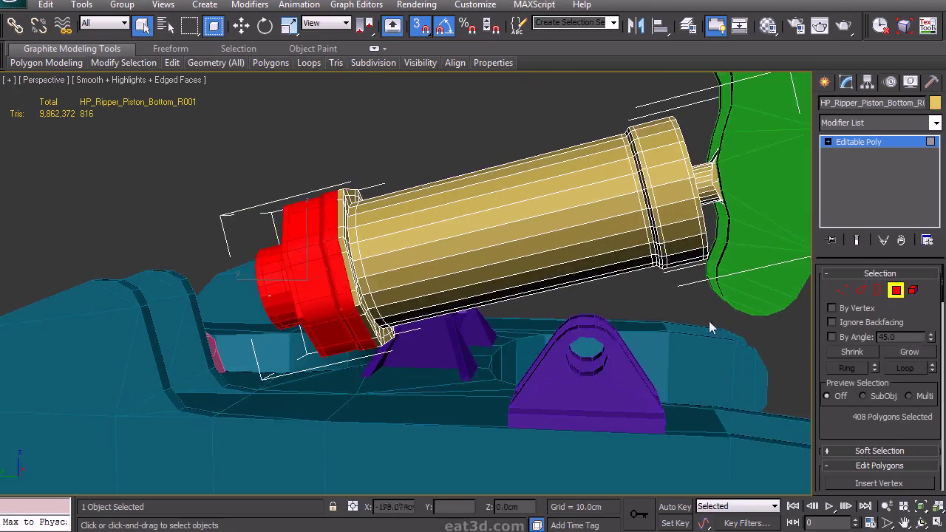
{"action": "mouse_move", "coordinate": [566, 326]}
{"action": "middle_mouse_down"}
{"action": "mouse_move", "coordinate": [564, 355]}
{"action": "mouse_move", "coordinate": [567, 334]}
{"action": "middle_mouse_up"}
{"action": "key", "text": "Delete"}
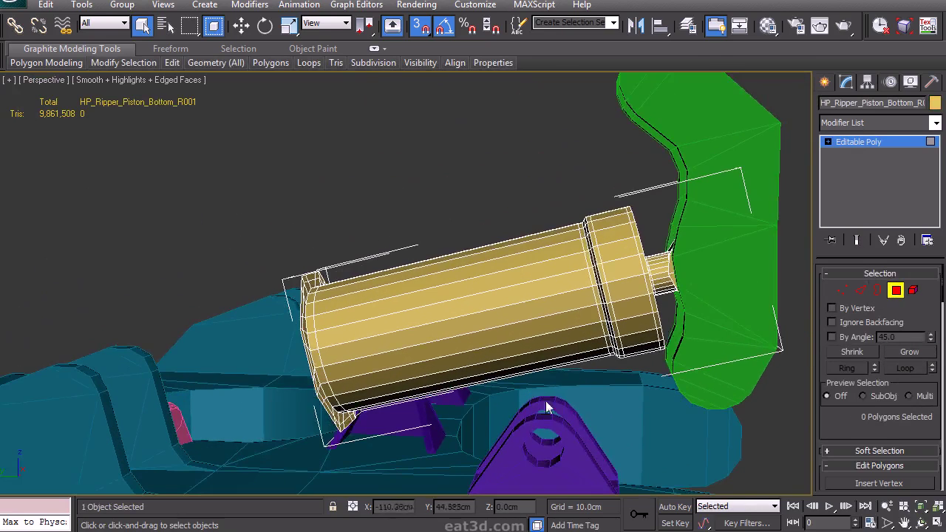
Delete the cylinder's rear collar and the short stub joining it to the ring between the mounts
{"action": "left_click_drag", "start_coordinate": [668, 202], "coordinate": [671, 198]}
{"action": "middle_click_drag", "start_coordinate": [669, 214], "coordinate": [626, 296], "text": "alt"}
{"action": "key", "text": "Delete"}
{"action": "scroll", "coordinate": [664, 307], "scroll_direction": "up", "scroll_amount": 3}
{"action": "left_click", "coordinate": [865, 291]}
{"action": "left_click", "coordinate": [626, 296]}
{"action": "key", "text": "Delete"}
{"action": "left_click", "coordinate": [862, 290]}
Select a bevel vertex on the ring between the mounts and inspect the snap options for axis constraints
{"action": "middle_click_drag", "start_coordinate": [722, 287], "coordinate": [574, 301], "text": "alt"}
{"action": "left_click", "coordinate": [841, 291]}
{"action": "left_click", "coordinate": [460, 335]}
{"action": "middle_click_drag", "start_coordinate": [473, 346], "coordinate": [633, 291], "text": "alt"}
{"action": "key", "text": "w"}
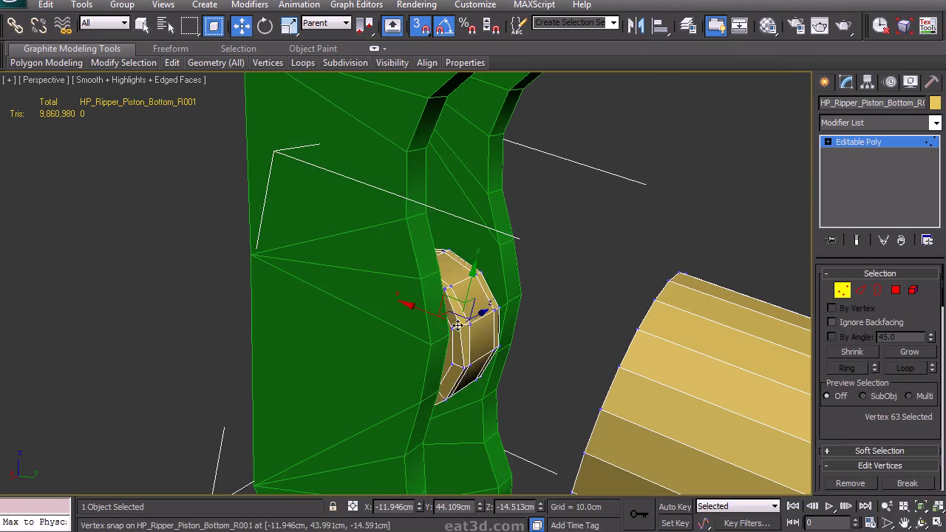
{"action": "right_click", "coordinate": [418, 28]}
{"action": "left_click", "coordinate": [432, 183]}
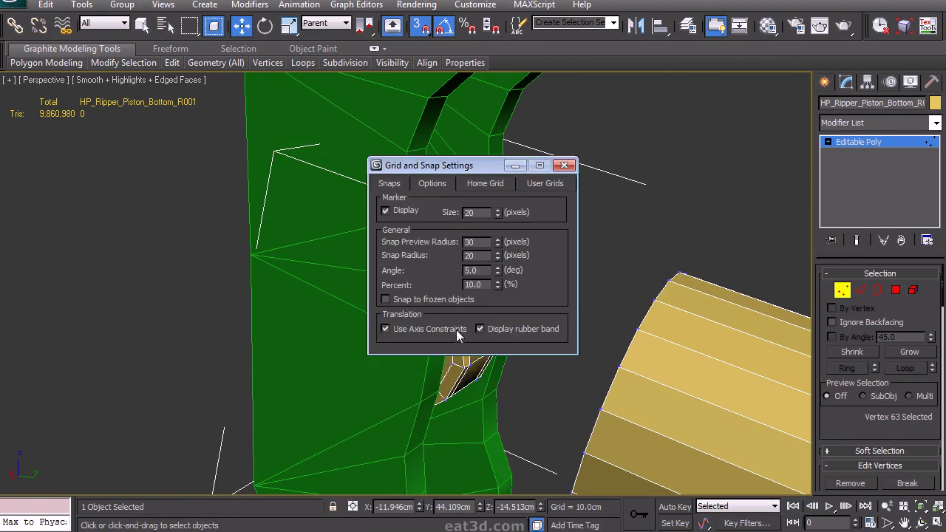
{"action": "left_click", "coordinate": [564, 166]}
{"action": "middle_click_drag", "start_coordinate": [555, 226], "coordinate": [537, 218], "text": "alt"}
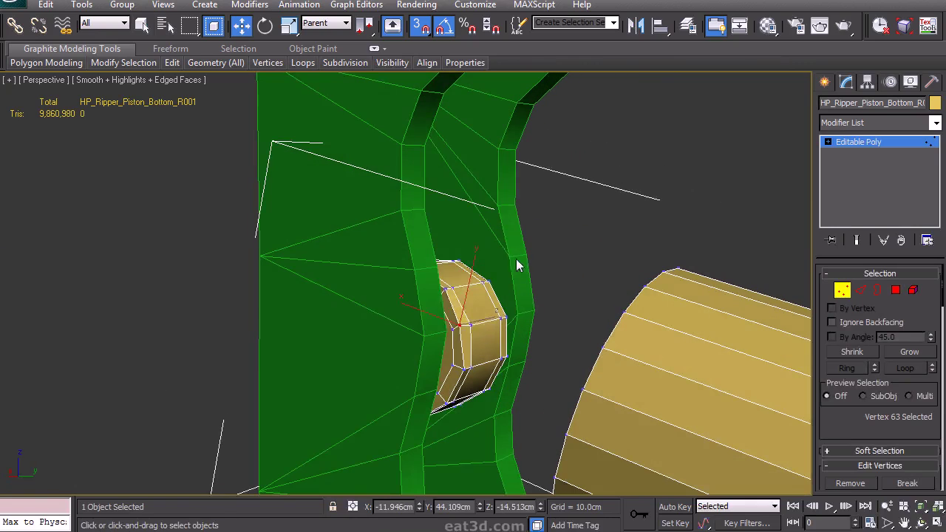
{"action": "left_click", "coordinate": [462, 325]}
Remove the bevel edge loops around the ring between the mounts
{"action": "middle_click_drag", "start_coordinate": [541, 334], "coordinate": [472, 345], "text": "alt"}
{"action": "key", "text": "2"}
{"action": "left_click", "coordinate": [533, 323], "text": "ctrl"}
{"action": "key", "text": "alt+l"}
{"action": "key", "text": "ctrl+BackSpace"}
Convert the selected polygons on the ring's sides to edges and remove those edges
{"action": "left_click", "coordinate": [896, 288]}
{"action": "left_click", "coordinate": [579, 350]}
{"action": "middle_click_drag", "start_coordinate": [581, 350], "coordinate": [687, 362], "text": "alt"}
{"action": "left_click", "coordinate": [524, 372], "text": "ctrl"}
{"action": "left_click", "coordinate": [878, 291], "text": "ctrl"}
{"action": "key", "text": "ctrl+z"}
{"action": "left_click", "coordinate": [862, 292], "text": "ctrl"}
{"action": "key", "text": "ctrl+BackSpace"}
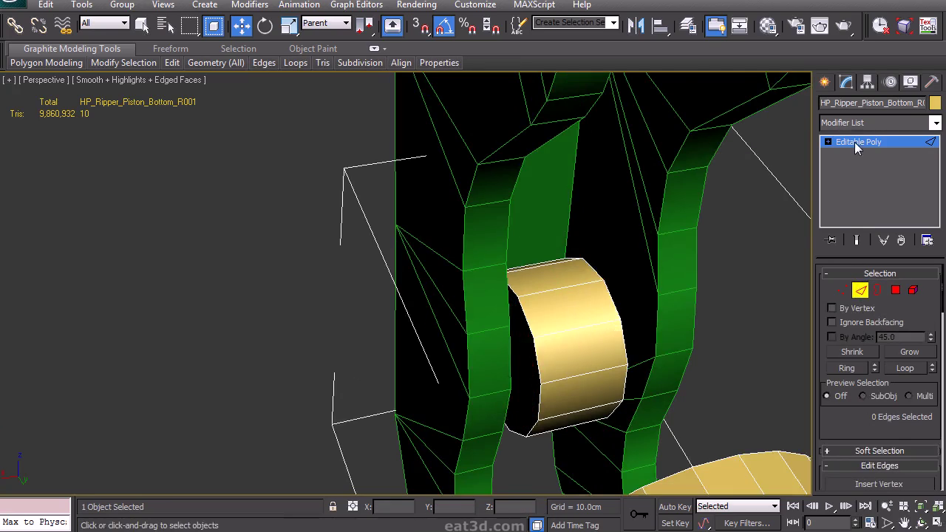
Simplify the cylinder's front flange by target-welding its vertices, and extend its open border to the high-poly flange's front
{"action": "middle_click_drag", "start_coordinate": [565, 379], "coordinate": [439, 348], "text": "alt"}
{"action": "scroll", "coordinate": [444, 348], "scroll_direction": "down", "scroll_amount": 4}
{"action": "middle_click_drag", "start_coordinate": [549, 350], "coordinate": [672, 280], "text": "alt"}
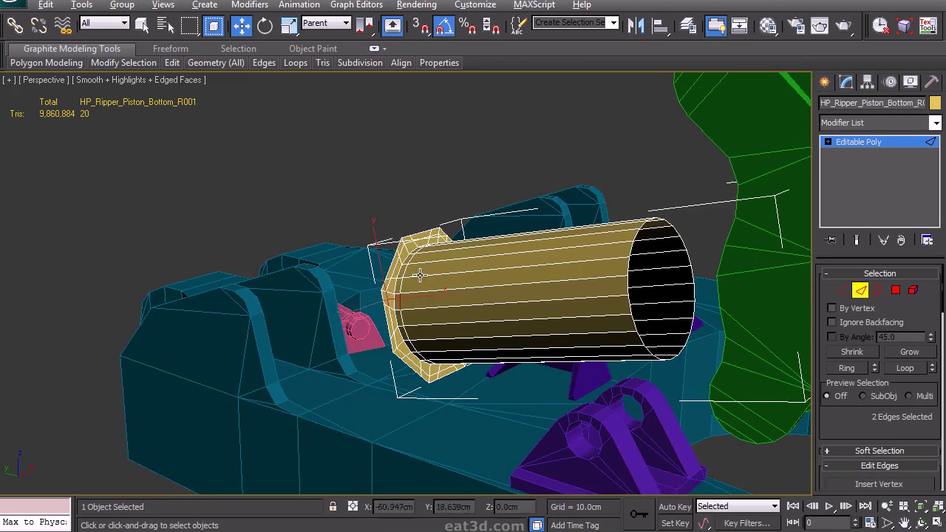
{"action": "left_click", "coordinate": [843, 291]}
{"action": "left_click_drag", "start_coordinate": [855, 418], "coordinate": [855, 344]}
{"action": "middle_click_drag", "start_coordinate": [480, 326], "coordinate": [475, 348], "text": "alt"}
{"action": "key", "text": "ctrl+shift+w"}
{"action": "scroll", "coordinate": [443, 271], "scroll_direction": "up", "scroll_amount": 5}
{"action": "middle_click_drag", "start_coordinate": [443, 271], "coordinate": [414, 237], "text": "alt"}
{"action": "middle_click_drag", "start_coordinate": [406, 378], "coordinate": [377, 224]}
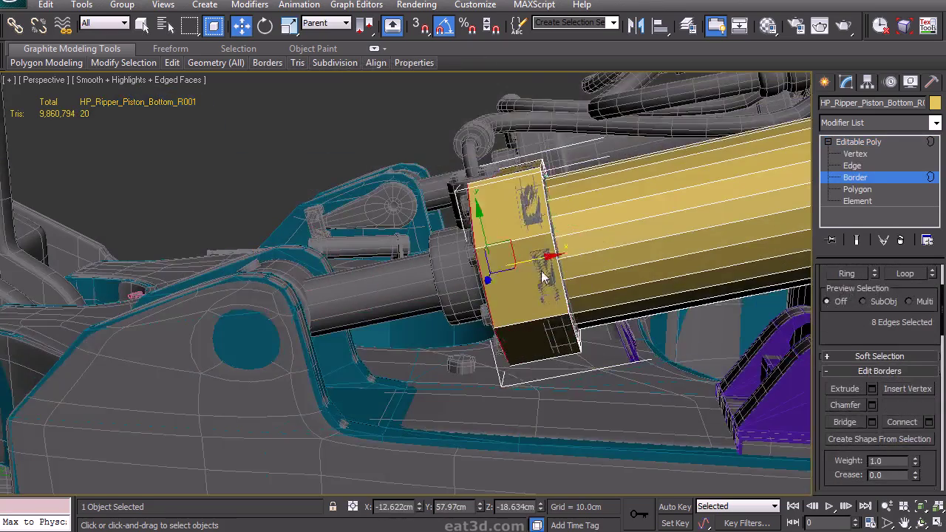
Connect the flange's lengthwise edge ring with a new loop and scale it to match the high-poly collar
{"action": "middle_click_drag", "start_coordinate": [606, 244], "coordinate": [643, 241], "text": "alt"}
{"action": "scroll", "coordinate": [644, 241], "scroll_direction": "up", "scroll_amount": 4}
{"action": "key", "text": "2"}
{"action": "left_click", "coordinate": [576, 261]}
{"action": "key", "text": "alt+r"}
{"action": "left_click", "coordinate": [843, 290], "text": "ctrl"}
{"action": "middle_click_drag", "start_coordinate": [618, 314], "coordinate": [658, 284]}
{"action": "key", "text": "r"}
{"action": "left_click_drag", "start_coordinate": [496, 289], "coordinate": [503, 295]}
Cap the open border at the front of the flange and switch to polygon editing for the cap
{"action": "key", "text": "3"}
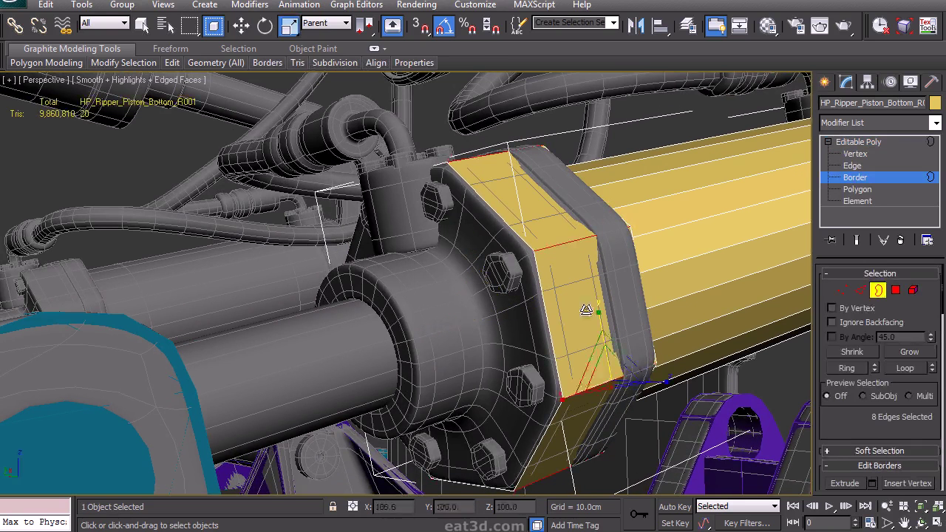
{"action": "key", "text": "ctrl+a"}
{"action": "left_click_drag", "start_coordinate": [848, 416], "coordinate": [857, 307]}
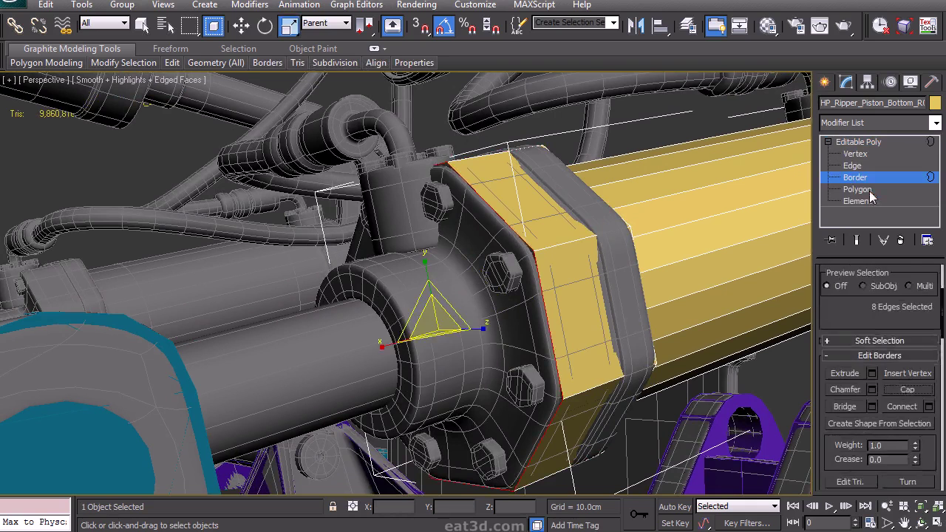
{"action": "key", "text": "4"}
{"action": "middle_click_drag", "start_coordinate": [415, 334], "coordinate": [551, 241]}
Extrude the flange's front cap and move the new end polygon out to the front of the high-poly ring
{"action": "left_click", "coordinate": [872, 417]}
{"action": "left_click", "coordinate": [413, 334]}
{"action": "key", "text": "w"}
{"action": "scroll", "coordinate": [551, 241], "scroll_direction": "down", "scroll_amount": 5}
{"action": "left_click_drag", "start_coordinate": [363, 312], "coordinate": [515, 275]}
{"action": "scroll", "coordinate": [518, 272], "scroll_direction": "up", "scroll_amount": 6}
{"action": "middle_click_drag", "start_coordinate": [530, 250], "coordinate": [456, 300], "text": "alt"}
{"action": "left_click_drag", "start_coordinate": [417, 323], "coordinate": [419, 323]}
{"action": "middle_click_drag", "start_coordinate": [419, 323], "coordinate": [731, 376], "text": "alt"}
{"action": "middle_click_drag", "start_coordinate": [545, 386], "coordinate": [582, 392]}
Scale the extruded collar's polygons to fit the diameter of the high-poly ring around the piston rod
{"action": "key", "text": "r"}
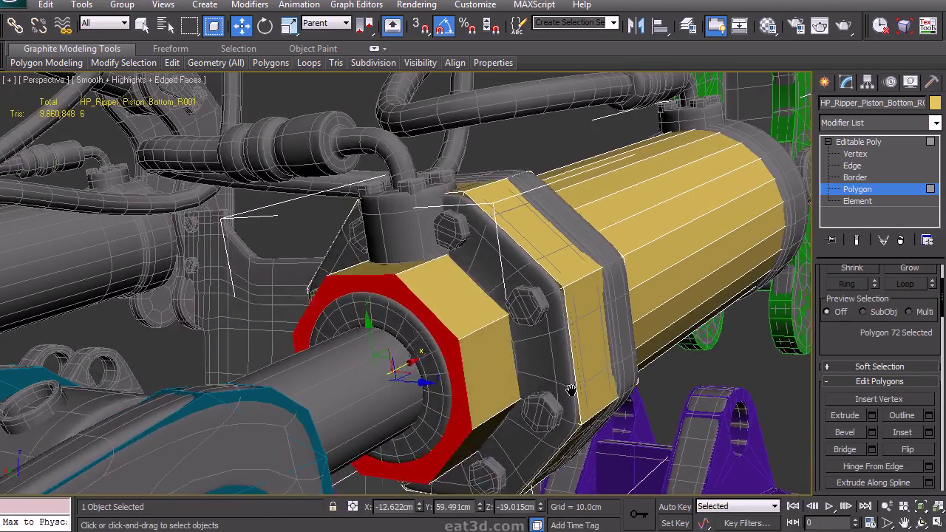
{"action": "scroll", "coordinate": [862, 342], "scroll_direction": "up", "scroll_amount": 1}
{"action": "left_click", "coordinate": [909, 294]}
{"action": "left_click_drag", "start_coordinate": [417, 345], "coordinate": [415, 356]}
Select the collar's eight lengthwise edges and chamfer them by 1 cm
{"action": "key", "text": "2"}
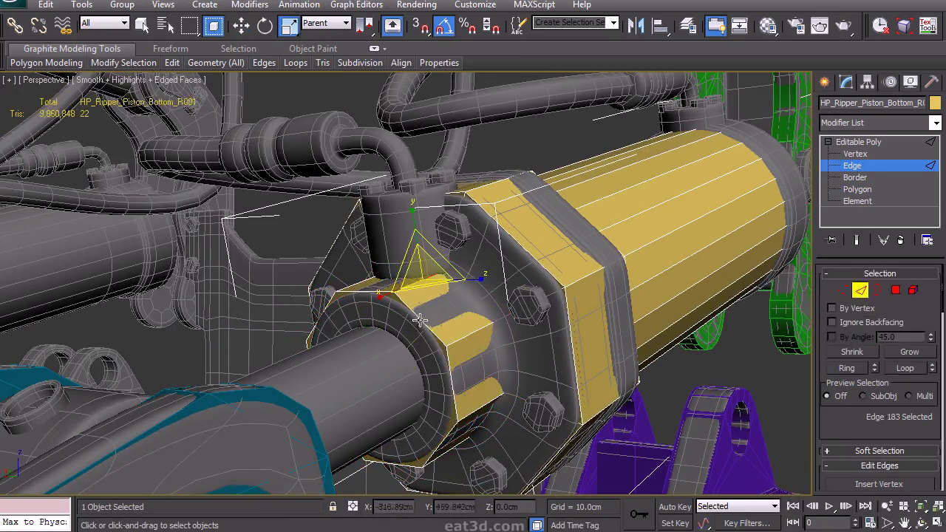
{"action": "scroll", "coordinate": [841, 380], "scroll_direction": "down", "scroll_amount": 3}
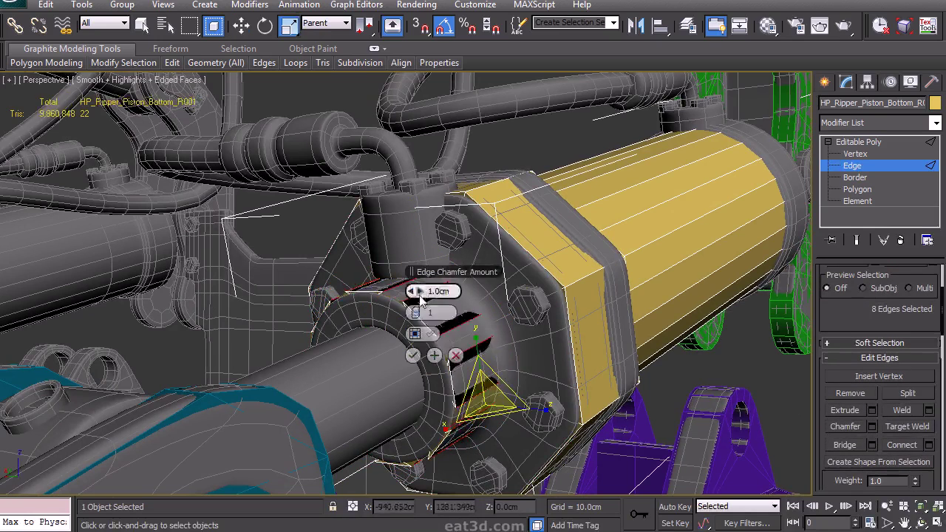
{"action": "left_click", "coordinate": [413, 356]}
Merge the extra vertices the chamfer left where the collar meets the flange, checking in wireframe, and weld all vertices
{"action": "middle_click_drag", "start_coordinate": [438, 362], "coordinate": [473, 384], "text": "alt"}
{"action": "key", "text": "F3"}
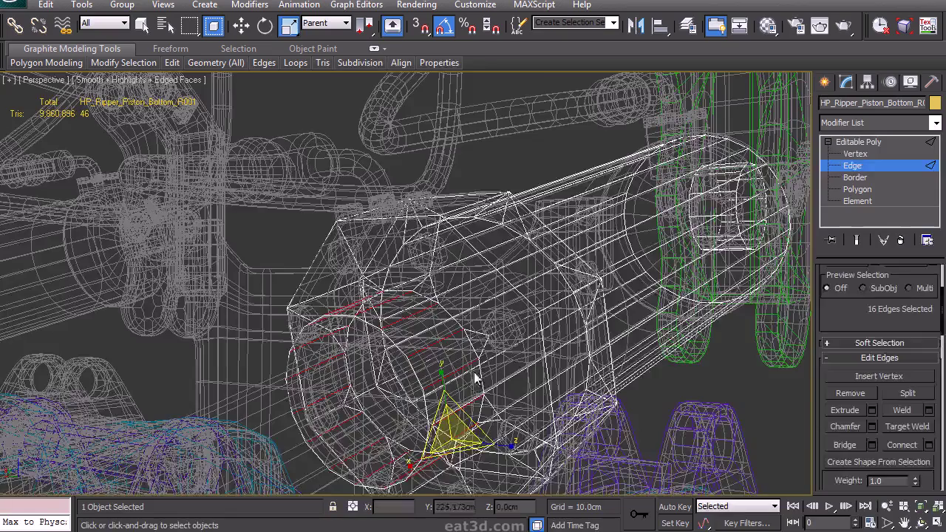
{"action": "left_click", "coordinate": [861, 154]}
{"action": "middle_click_drag", "start_coordinate": [767, 237], "coordinate": [810, 213], "text": "alt"}
{"action": "scroll", "coordinate": [894, 460], "scroll_direction": "down", "scroll_amount": 4}
{"action": "left_click", "coordinate": [906, 431]}
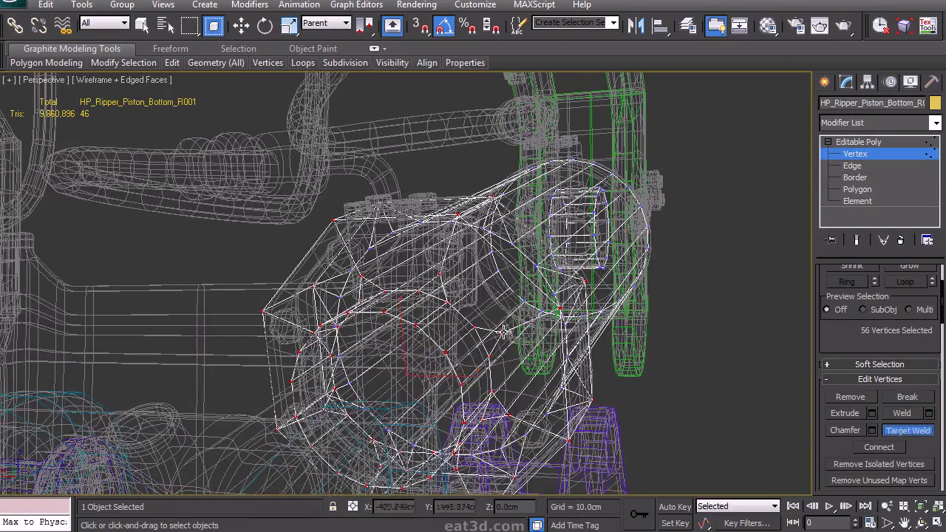
{"action": "middle_click_drag", "start_coordinate": [362, 292], "coordinate": [302, 344], "text": "alt"}
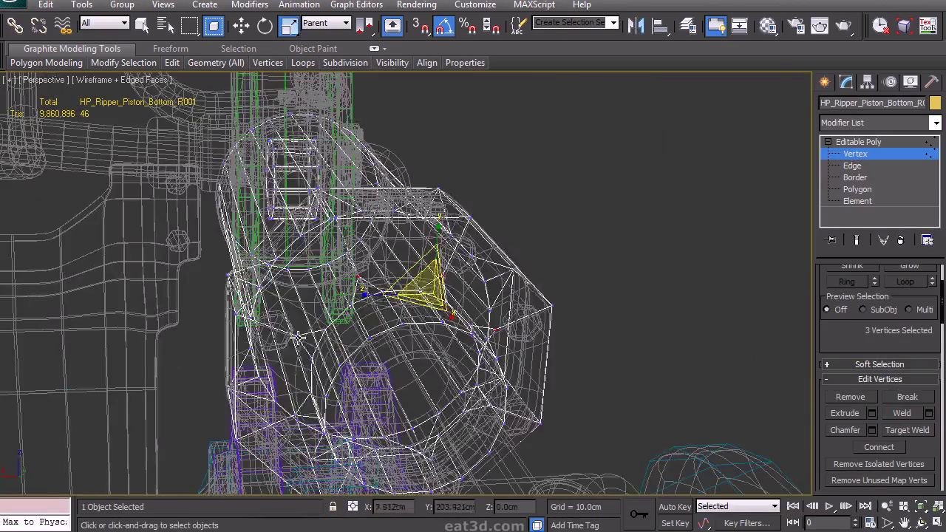
{"action": "middle_click_drag", "start_coordinate": [338, 429], "coordinate": [399, 361], "text": "alt"}
{"action": "left_click", "coordinate": [370, 357], "text": "ctrl"}
{"action": "left_click", "coordinate": [431, 340], "text": "ctrl"}
{"action": "left_click", "coordinate": [471, 257], "text": "ctrl"}
{"action": "middle_click_drag", "start_coordinate": [488, 238], "coordinate": [501, 292]}
{"action": "left_click_drag", "start_coordinate": [411, 258], "coordinate": [488, 213]}
{"action": "key", "text": "ctrl+a"}
{"action": "left_click", "coordinate": [906, 414]}
{"action": "left_click", "coordinate": [695, 345]}
{"action": "mouse_move", "coordinate": [665, 333]}
{"action": "middle_mouse_down", "text": "alt"}
{"action": "mouse_move", "coordinate": [602, 313]}
{"action": "mouse_move", "coordinate": [589, 325]}
{"action": "middle_mouse_up", "text": "alt"}
{"action": "key", "text": "F3"}
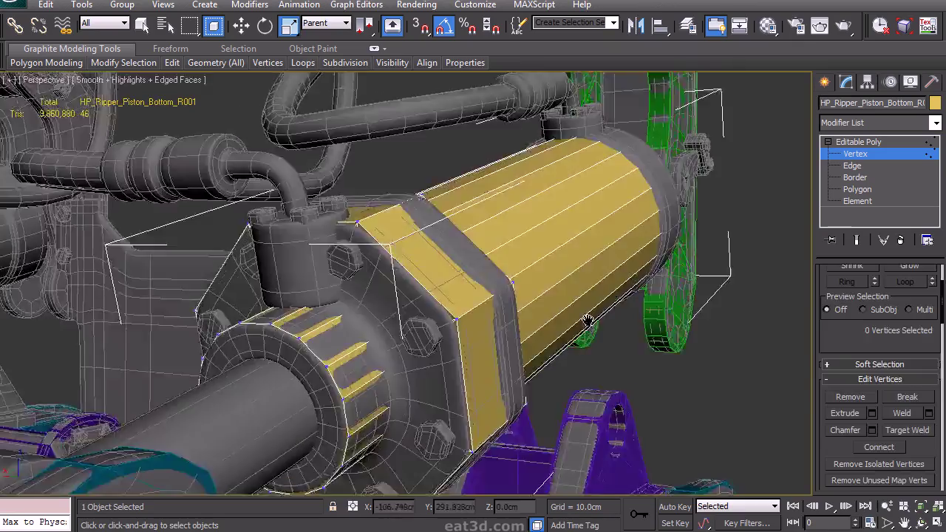
Inset the cylinder's rear cap and extrude its centre into a short stub matching the high-poly end
{"action": "middle_click_drag", "start_coordinate": [589, 325], "coordinate": [567, 325]}
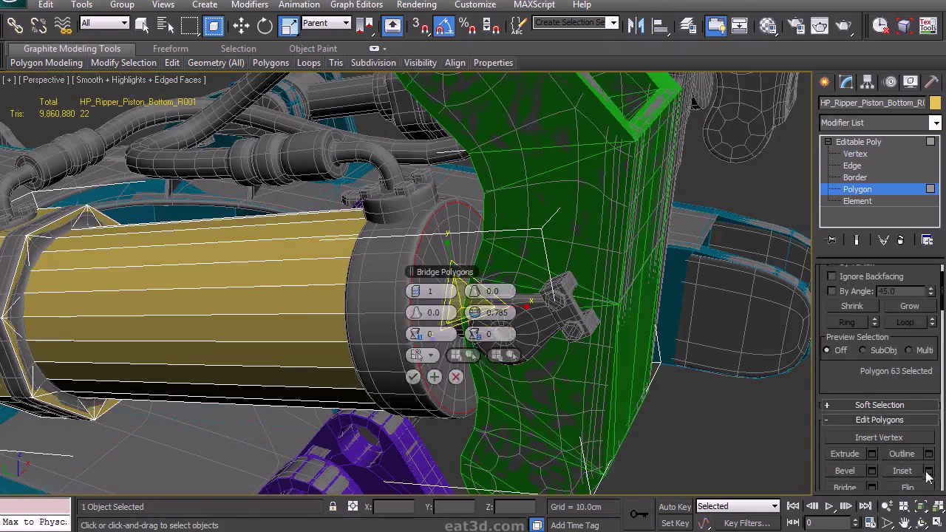
{"action": "left_click", "coordinate": [872, 454]}
{"action": "middle_click_drag", "start_coordinate": [417, 340], "coordinate": [528, 251], "text": "alt"}
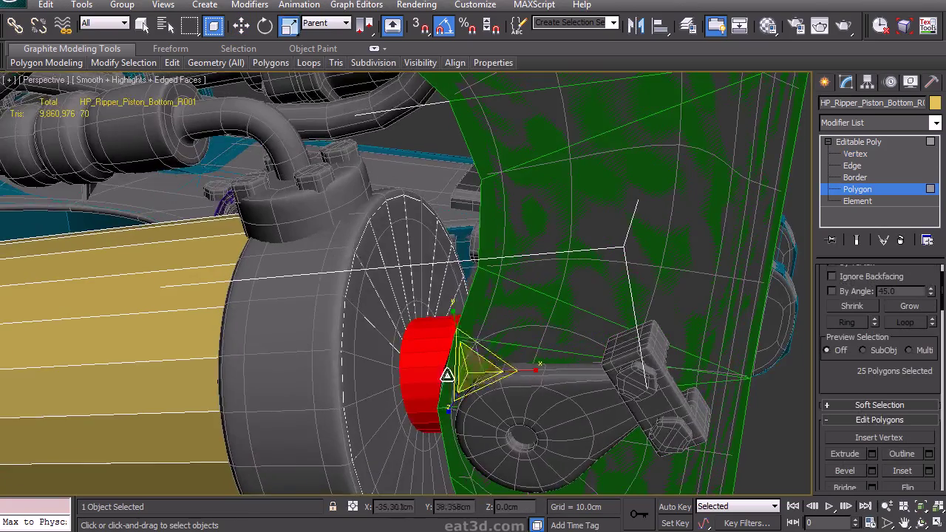
{"action": "middle_click_drag", "start_coordinate": [478, 369], "coordinate": [515, 327], "text": "alt"}
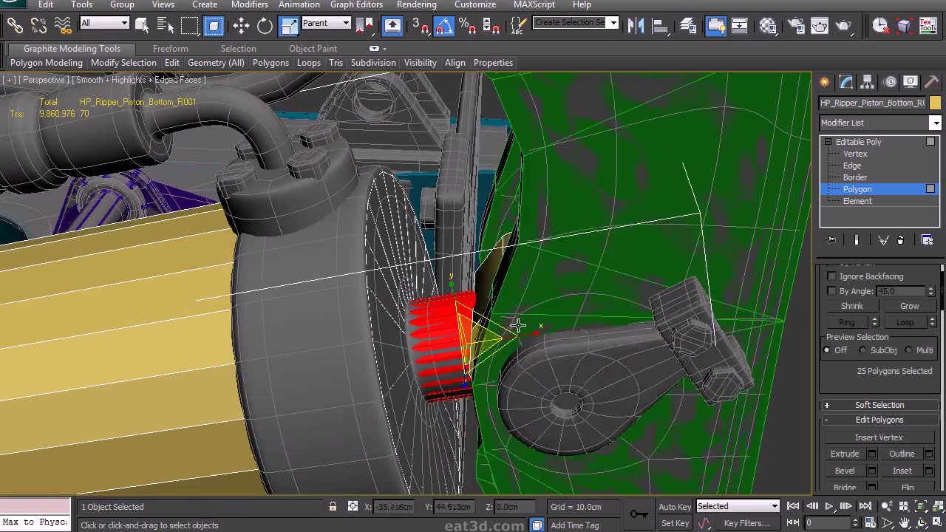
Hide the high-poly model, then merge every second lengthwise edge of the rear stub into its neighbour and weld the vertices
{"action": "left_click", "coordinate": [688, 26]}
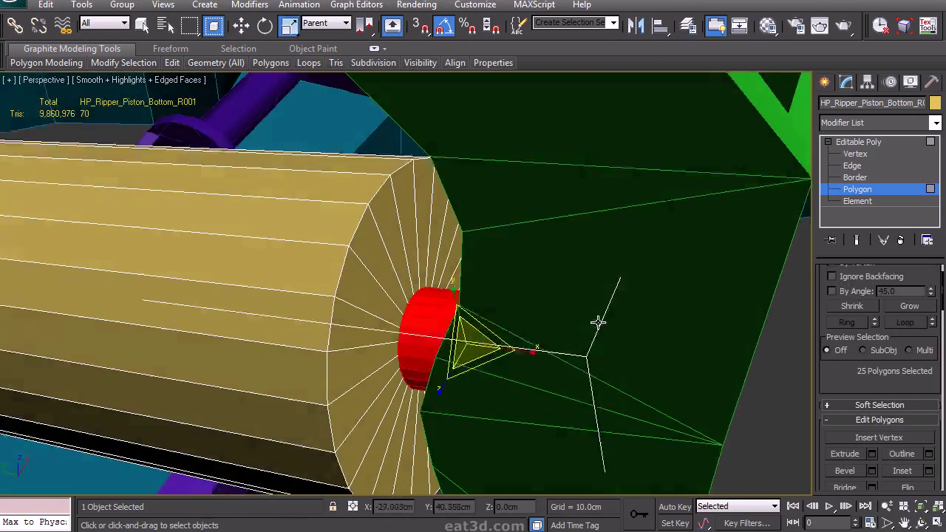
{"action": "left_click", "coordinate": [854, 166]}
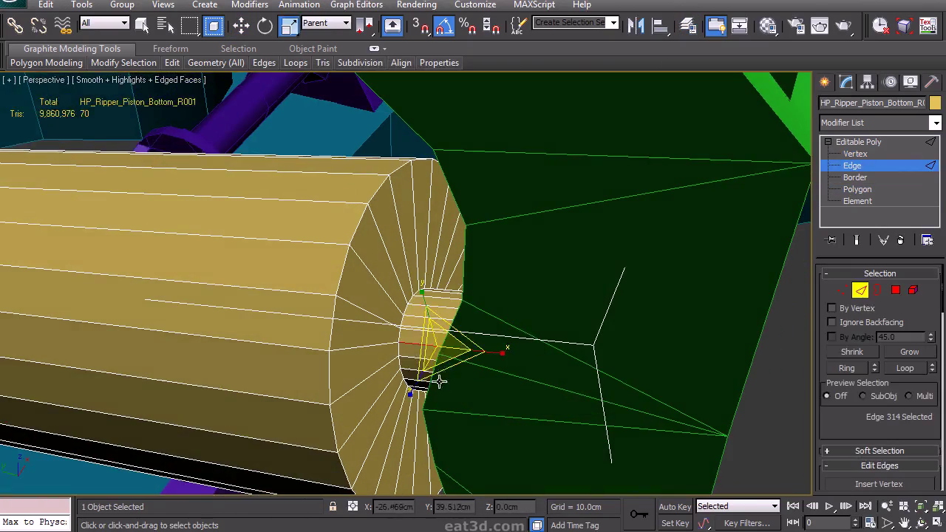
{"action": "mouse_move", "coordinate": [125, 69]}
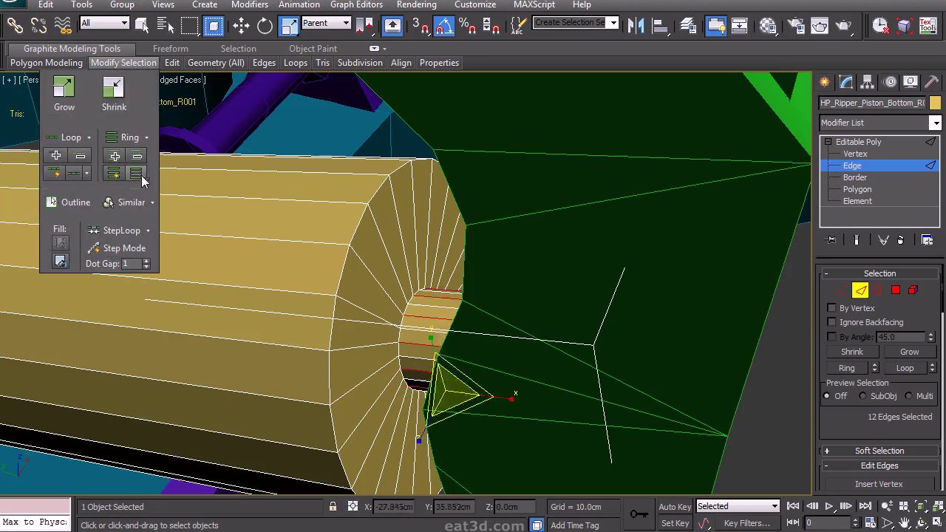
{"action": "left_click", "coordinate": [137, 174]}
{"action": "key", "text": "e"}
{"action": "key", "text": "7"}
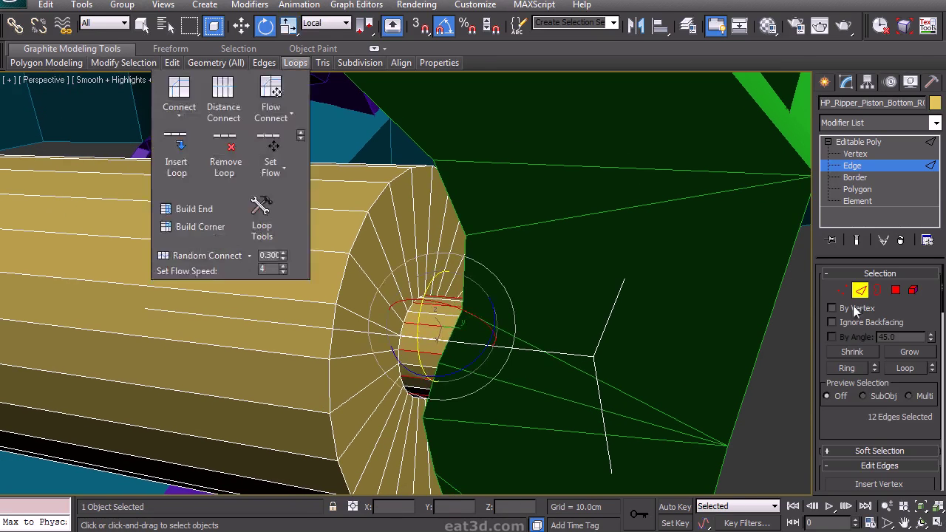
{"action": "left_click", "coordinate": [842, 289], "text": "ctrl"}
{"action": "left_click_drag", "start_coordinate": [437, 337], "coordinate": [448, 315]}
{"action": "key", "text": "ctrl+a"}
{"action": "scroll", "coordinate": [861, 401], "scroll_direction": "down", "scroll_amount": 5}
{"action": "left_click", "coordinate": [898, 405]}
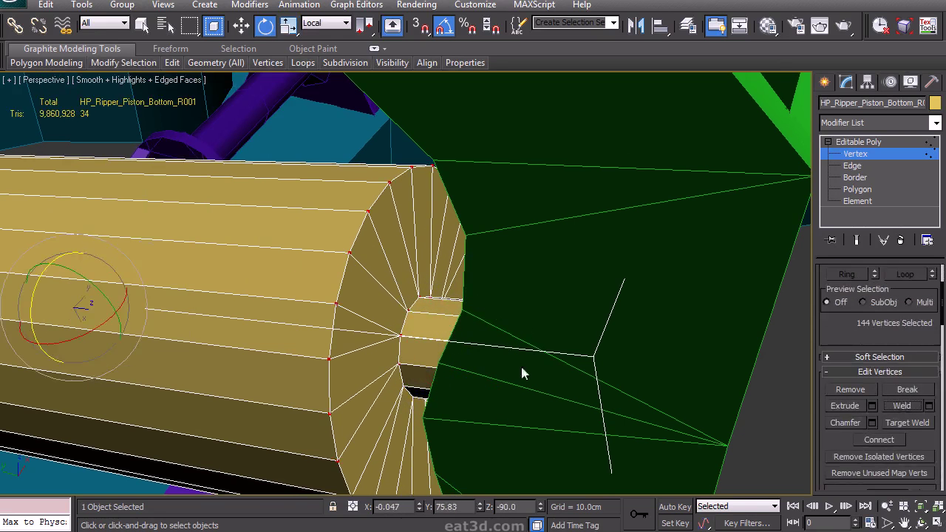
{"action": "left_click", "coordinate": [642, 324]}
Halve the rear stub's sides again by merging alternate remaining lengthwise edges and welding all vertices
{"action": "middle_click_drag", "start_coordinate": [642, 324], "coordinate": [664, 299], "text": "alt"}
{"action": "key", "text": "2"}
{"action": "left_click", "coordinate": [470, 290]}
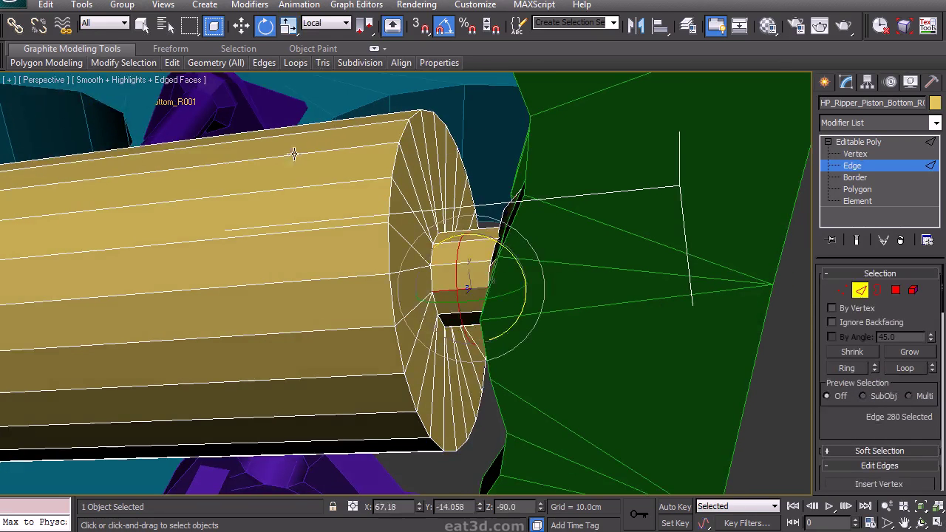
{"action": "mouse_move", "coordinate": [124, 64]}
{"action": "left_click", "coordinate": [137, 173]}
{"action": "middle_click_drag", "start_coordinate": [509, 284], "coordinate": [486, 345]}
{"action": "left_click", "coordinate": [843, 292], "text": "ctrl"}
{"action": "left_click_drag", "start_coordinate": [446, 318], "coordinate": [448, 355]}
{"action": "middle_click_drag", "start_coordinate": [473, 347], "coordinate": [510, 325], "text": "alt"}
{"action": "key", "text": "ctrl+a"}
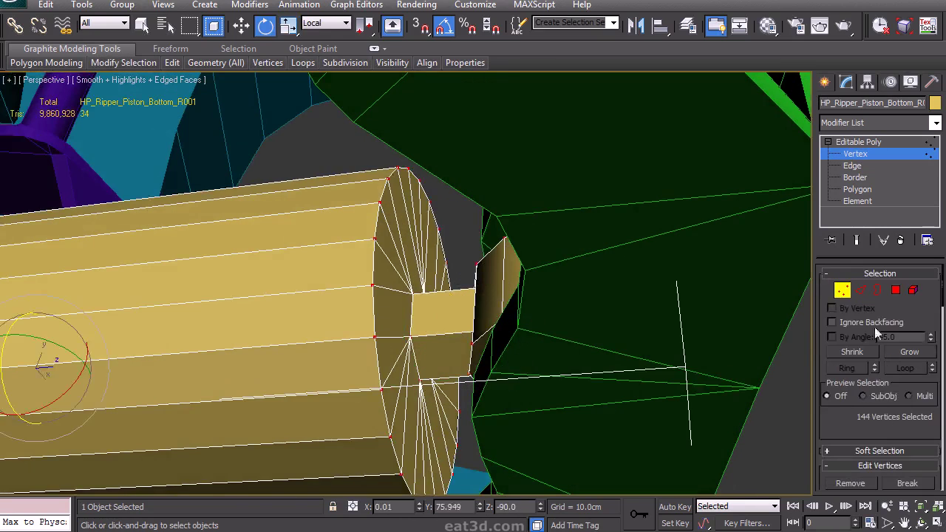
{"action": "scroll", "coordinate": [848, 435], "scroll_direction": "down", "scroll_amount": 3}
{"action": "left_click", "coordinate": [897, 406]}
{"action": "middle_click_drag", "start_coordinate": [643, 336], "coordinate": [565, 341], "text": "alt"}
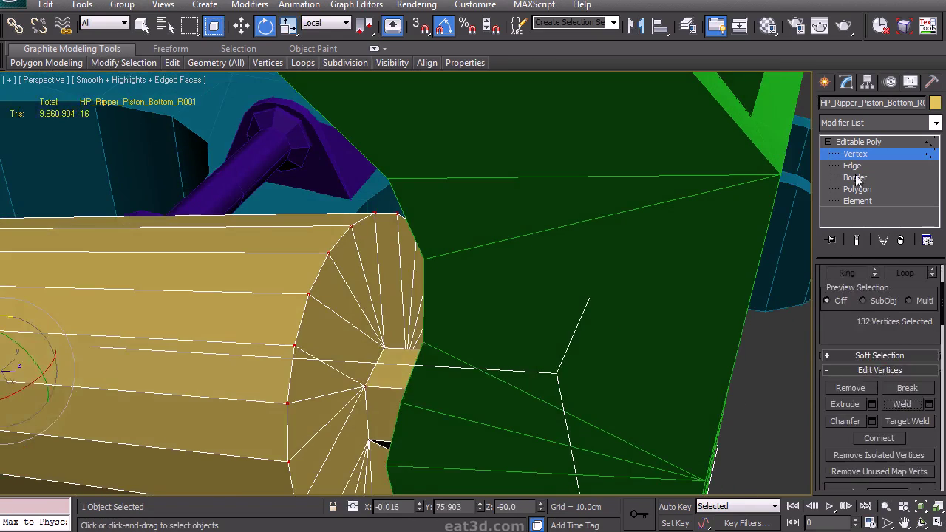
Select every second lengthwise edge of the main cylinder with a dot ring and remove those edges with their vertices
{"action": "key", "text": "2"}
{"action": "key", "text": "1"}
{"action": "key", "text": "7"}
{"action": "left_click_drag", "start_coordinate": [449, 374], "coordinate": [402, 389]}
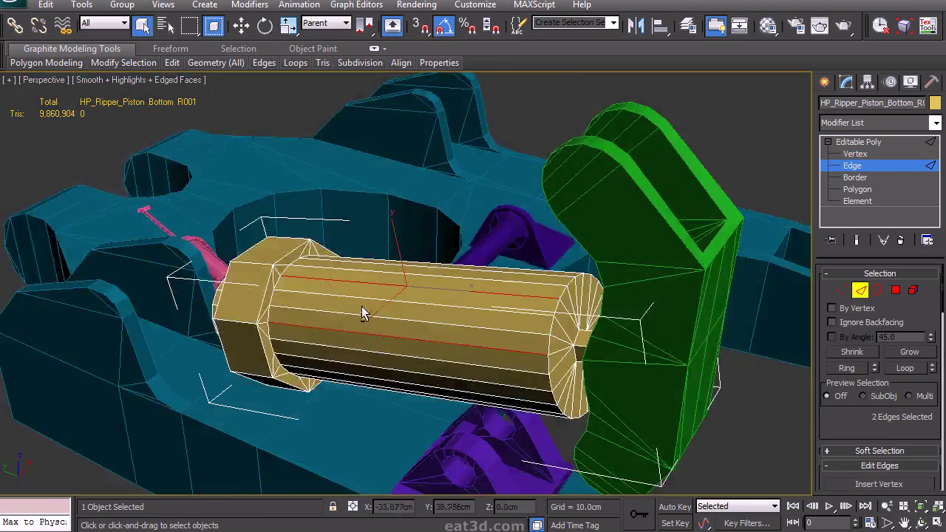
{"action": "middle_click_drag", "start_coordinate": [362, 314], "coordinate": [329, 391], "text": "alt"}
{"action": "middle_click_drag", "start_coordinate": [358, 303], "coordinate": [331, 321], "text": "alt"}
{"action": "key", "text": "ctrl+z"}
{"action": "mouse_move", "coordinate": [112, 65]}
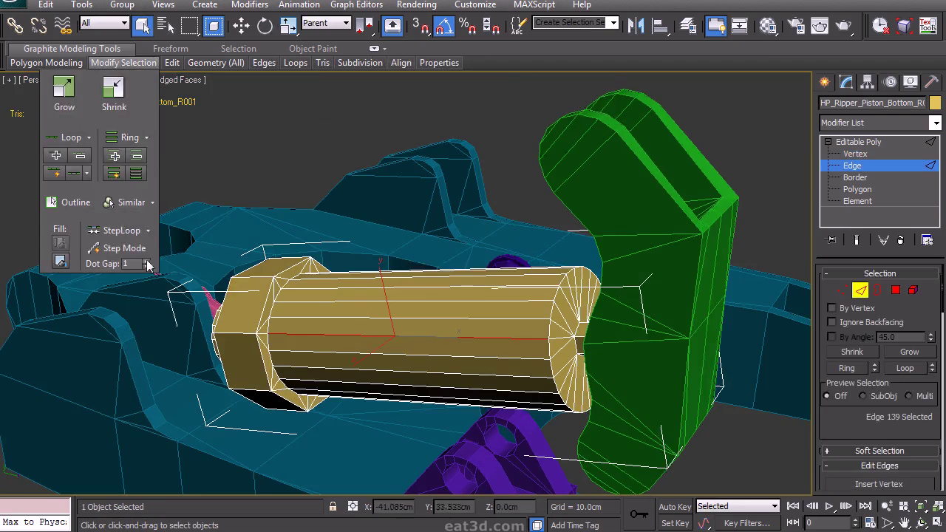
{"action": "left_click", "coordinate": [136, 174]}
{"action": "middle_click_drag", "start_coordinate": [350, 269], "coordinate": [362, 315], "text": "alt"}
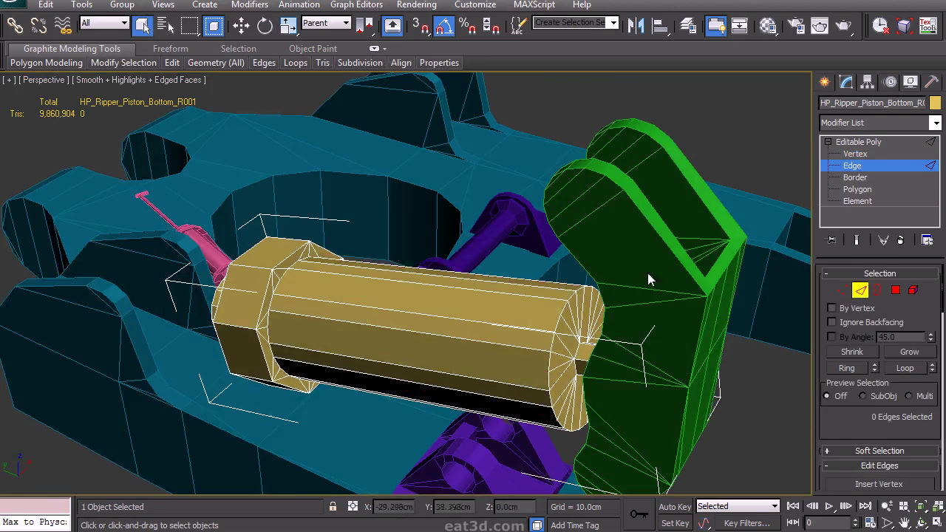
{"action": "key", "text": "ctrl+BackSpace"}
Even out the edge loops at both ends of the main cylinder with the Loop Tools Space and Relax options
{"action": "middle_click_drag", "start_coordinate": [436, 362], "coordinate": [649, 349], "text": "alt"}
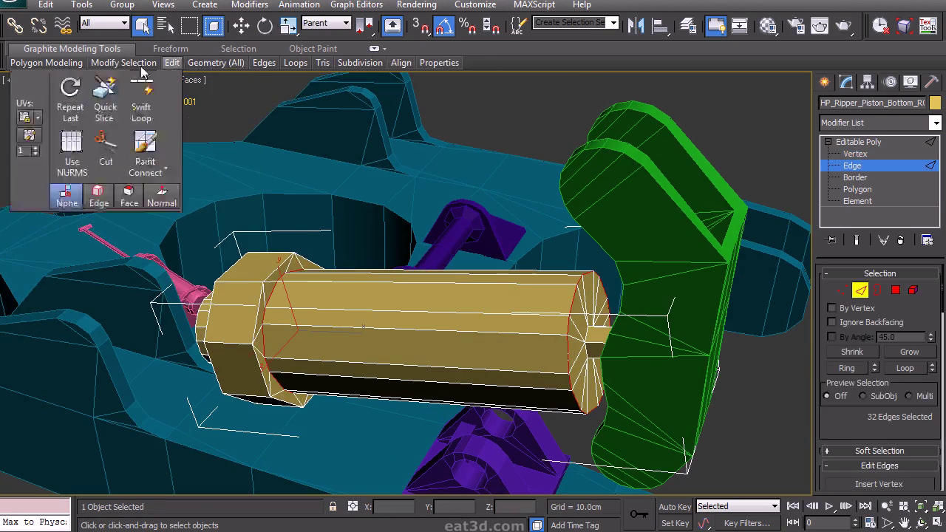
{"action": "mouse_move", "coordinate": [291, 64]}
{"action": "left_click", "coordinate": [261, 219]}
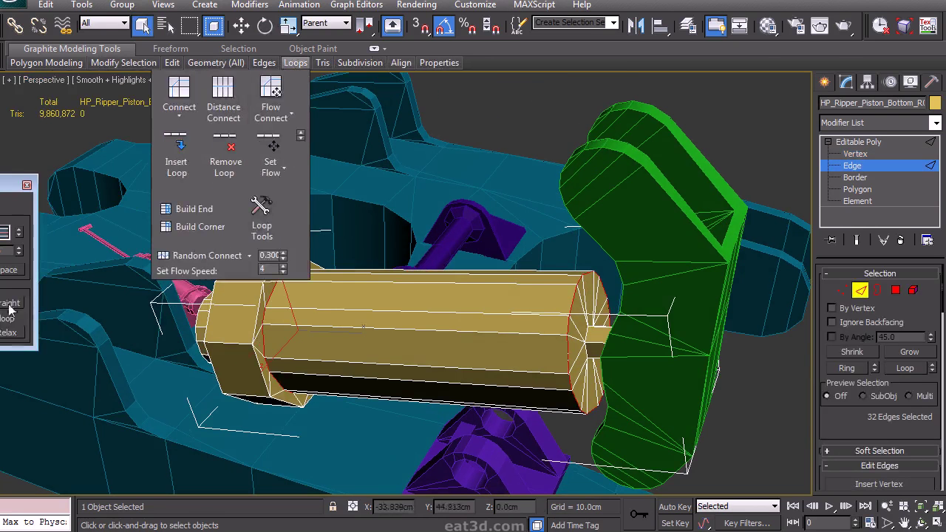
{"action": "left_click", "coordinate": [15, 272]}
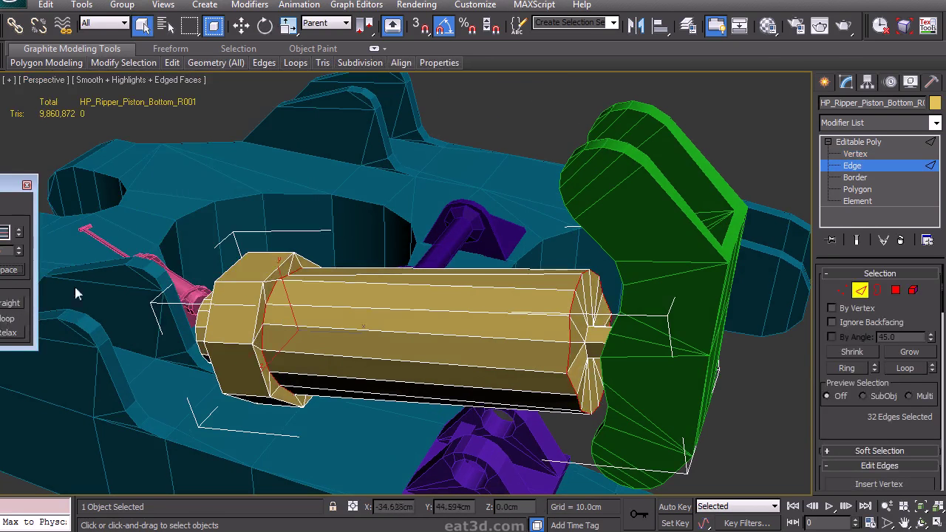
{"action": "left_click", "coordinate": [0, 333]}
{"action": "middle_click_drag", "start_coordinate": [309, 294], "coordinate": [343, 261], "text": "alt"}
{"action": "key", "text": "ctrl+z"}
{"action": "key", "text": "ctrl+z"}
{"action": "left_click", "coordinate": [0, 332]}
{"action": "middle_click_drag", "start_coordinate": [325, 295], "coordinate": [290, 301], "text": "alt"}
Select the edge loop at the cylinder's rear end, rotate it slightly and return to object level
{"action": "middle_click_drag", "start_coordinate": [309, 369], "coordinate": [556, 319], "text": "alt"}
{"action": "double_click", "coordinate": [588, 290]}
{"action": "middle_click_drag", "start_coordinate": [588, 290], "coordinate": [619, 286], "text": "alt"}
{"action": "key", "text": "e"}
{"action": "key", "text": "alt+w"}
{"action": "middle_click", "coordinate": [172, 277]}
{"action": "key", "text": "alt+w"}
{"action": "scroll", "coordinate": [567, 312], "scroll_direction": "down", "scroll_amount": 4}
{"action": "left_click_drag", "start_coordinate": [548, 245], "coordinate": [545, 244]}
{"action": "middle_click_drag", "start_coordinate": [594, 239], "coordinate": [579, 241]}
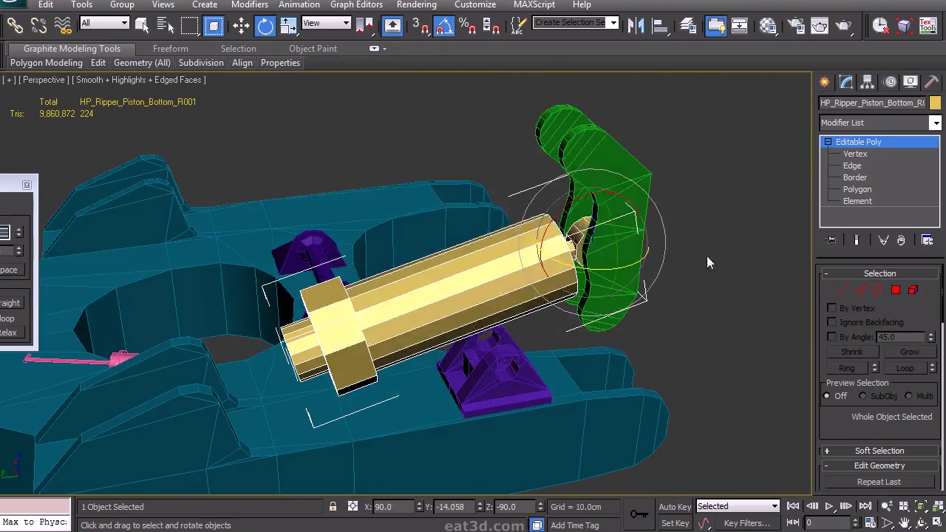
Change the low-poly cylinder's object colour to red, deselect it and close Loop Tools
{"action": "left_click", "coordinate": [935, 103]}
{"action": "left_click", "coordinate": [358, 244]}
{"action": "left_click", "coordinate": [547, 343]}
{"action": "left_click", "coordinate": [669, 310]}
{"action": "middle_click_drag", "start_coordinate": [668, 310], "coordinate": [650, 354], "text": "alt"}
{"action": "scroll", "coordinate": [658, 279], "scroll_direction": "down", "scroll_amount": 5}
{"action": "scroll", "coordinate": [599, 340], "scroll_direction": "up", "scroll_amount": 2}
{"action": "scroll", "coordinate": [663, 327], "scroll_direction": "up", "scroll_amount": 2}
{"action": "left_click", "coordinate": [27, 186]}
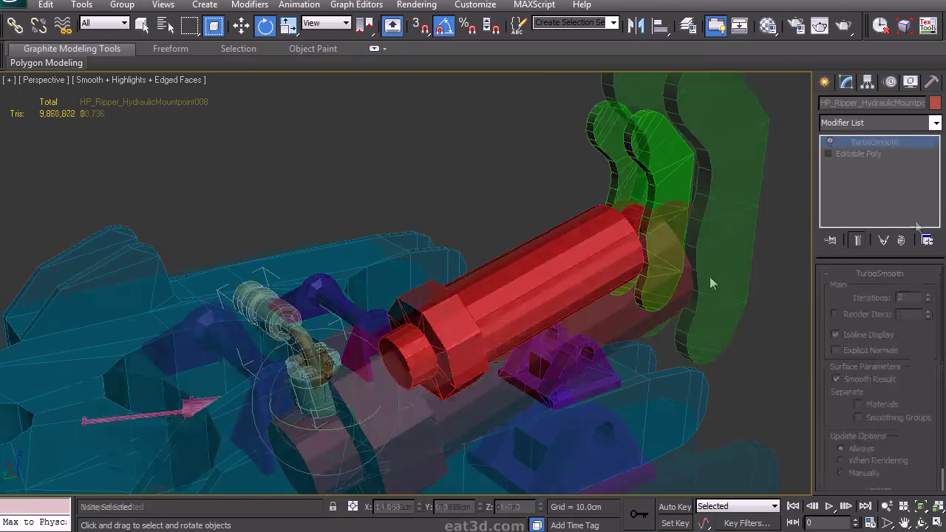
Remove the TurboSmooth modifier from the hydraulic hose mount on the cylinder
{"action": "left_click", "coordinate": [901, 241]}
{"action": "middle_click_drag", "start_coordinate": [561, 277], "coordinate": [627, 272], "text": "alt"}
{"action": "scroll", "coordinate": [627, 273], "scroll_direction": "up", "scroll_amount": 4}
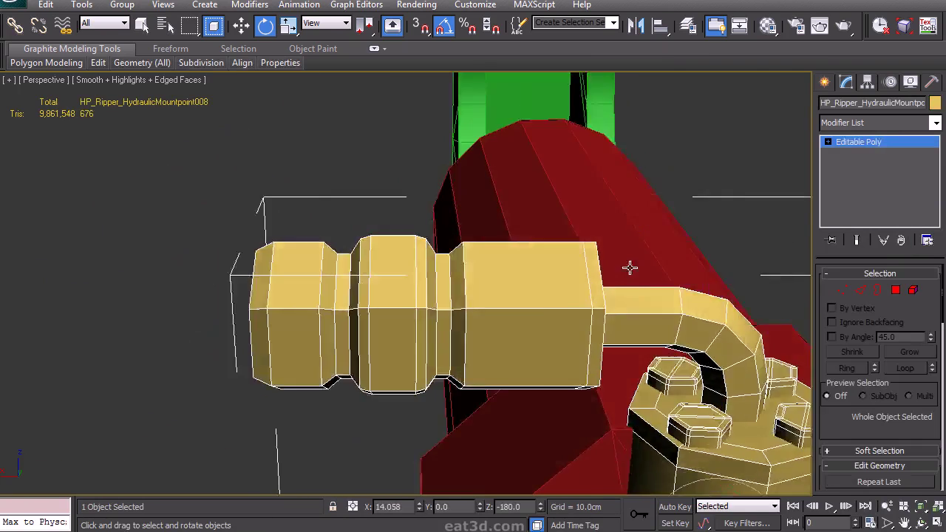
{"action": "scroll", "coordinate": [627, 273], "scroll_direction": "down", "scroll_amount": 2}
Grow a polygon selection over the grooved middle section of the hose fitting and delete it
{"action": "left_click", "coordinate": [858, 289]}
{"action": "left_click", "coordinate": [896, 290]}
{"action": "left_click", "coordinate": [349, 356]}
{"action": "left_click_drag", "start_coordinate": [421, 279], "coordinate": [422, 278]}
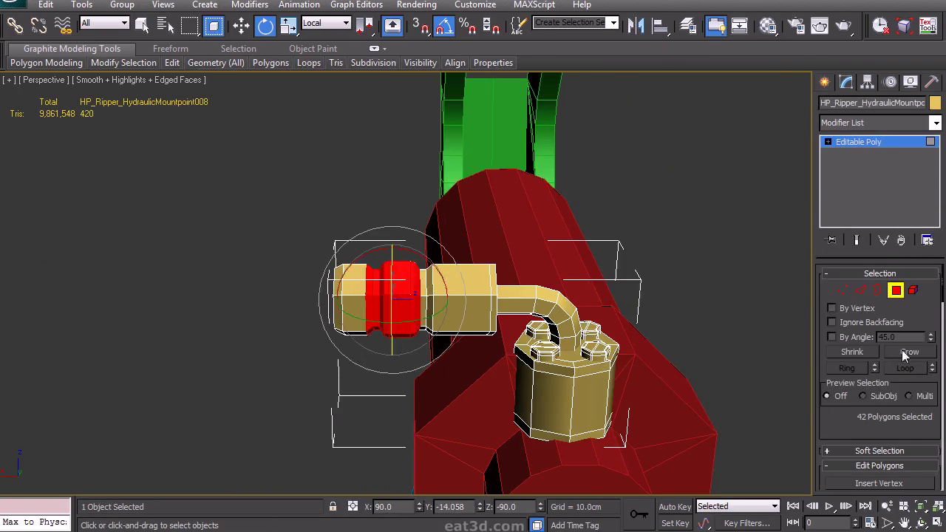
{"action": "left_click", "coordinate": [902, 350]}
{"action": "middle_click_drag", "start_coordinate": [511, 322], "coordinate": [517, 340]}
{"action": "left_click_drag", "start_coordinate": [448, 382], "coordinate": [447, 383], "text": "ctrl"}
{"action": "middle_click_drag", "start_coordinate": [581, 328], "coordinate": [574, 351]}
{"action": "key", "text": "Delete"}
Bridge the two open borders of the hose fitting to make one straight hexagonal body
{"action": "left_click", "coordinate": [876, 291]}
{"action": "left_click", "coordinate": [344, 344]}
{"action": "left_click", "coordinate": [433, 345], "text": "ctrl"}
{"action": "scroll", "coordinate": [835, 421], "scroll_direction": "down", "scroll_amount": 2}
{"action": "left_click", "coordinate": [854, 449]}
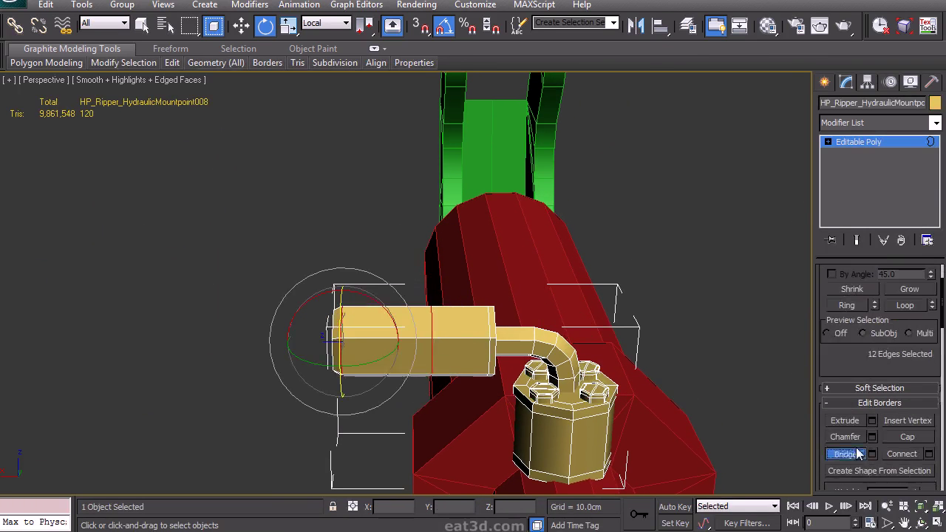
Remove the bevel edge loops at the ends of the hexagonal fitting and the extra loops on its end face
{"action": "left_click", "coordinate": [829, 142]}
{"action": "left_click", "coordinate": [852, 165]}
{"action": "left_click", "coordinate": [484, 223]}
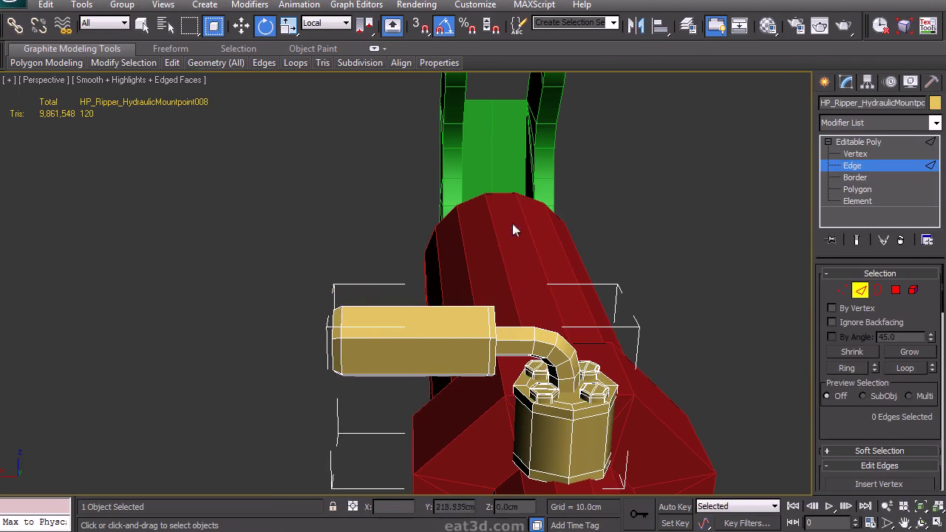
{"action": "left_click", "coordinate": [513, 220]}
{"action": "middle_click_drag", "start_coordinate": [548, 297], "coordinate": [414, 296], "text": "alt"}
{"action": "middle_click_drag", "start_coordinate": [414, 296], "coordinate": [406, 244], "text": "ctrl+alt"}
{"action": "left_click", "coordinate": [385, 267]}
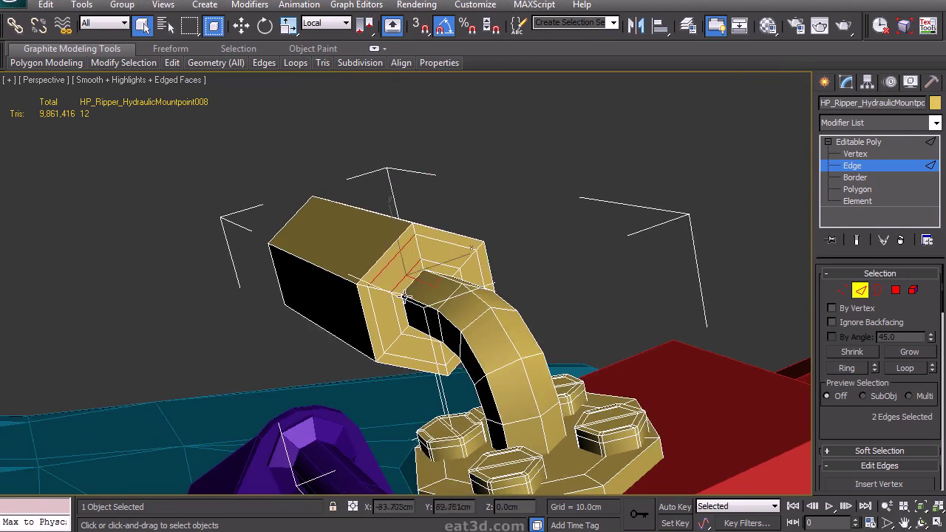
{"action": "middle_click_drag", "start_coordinate": [477, 97], "coordinate": [568, 308], "text": "alt"}
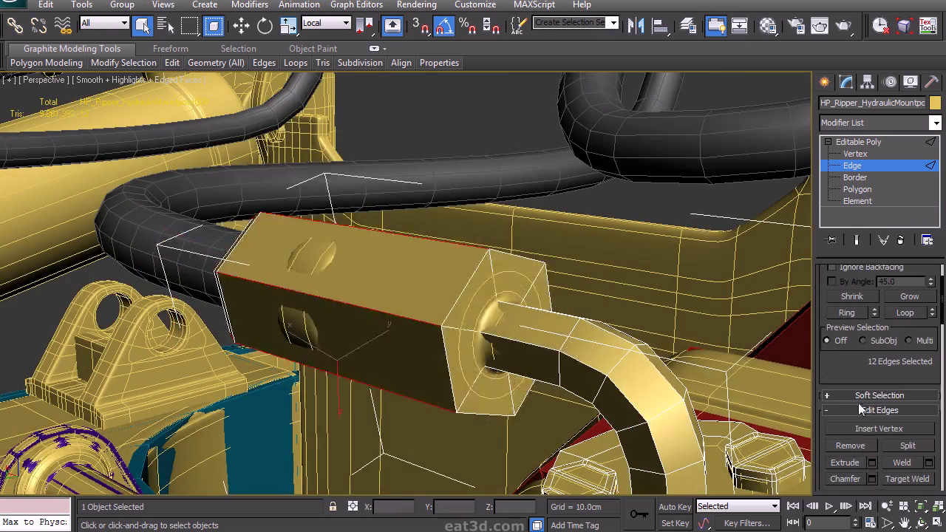
Chamfer the hexagonal fitting's lengthwise edges to round it towards the high-poly shape, and switch to vertex editing
{"action": "left_click", "coordinate": [872, 479]}
{"action": "left_click_drag", "start_coordinate": [421, 292], "coordinate": [421, 294]}
{"action": "type", "text": "7"}
{"action": "key", "text": "Return"}
{"action": "type", "text": "2"}
{"action": "key", "text": "Return"}
{"action": "middle_click_drag", "start_coordinate": [489, 330], "coordinate": [473, 350], "text": "alt"}
{"action": "left_click", "coordinate": [416, 355]}
{"action": "left_click", "coordinate": [847, 154]}
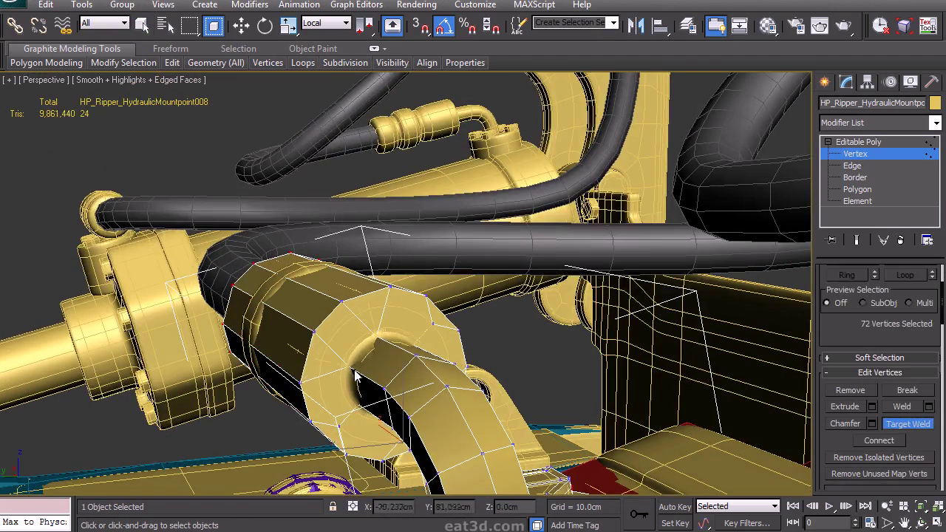
Target weld the last stray vertex on the hexagonal hose fitting's end face and leave target welding
{"action": "left_click", "coordinate": [361, 407]}
{"action": "middle_click_drag", "start_coordinate": [361, 407], "coordinate": [400, 439], "text": "alt"}
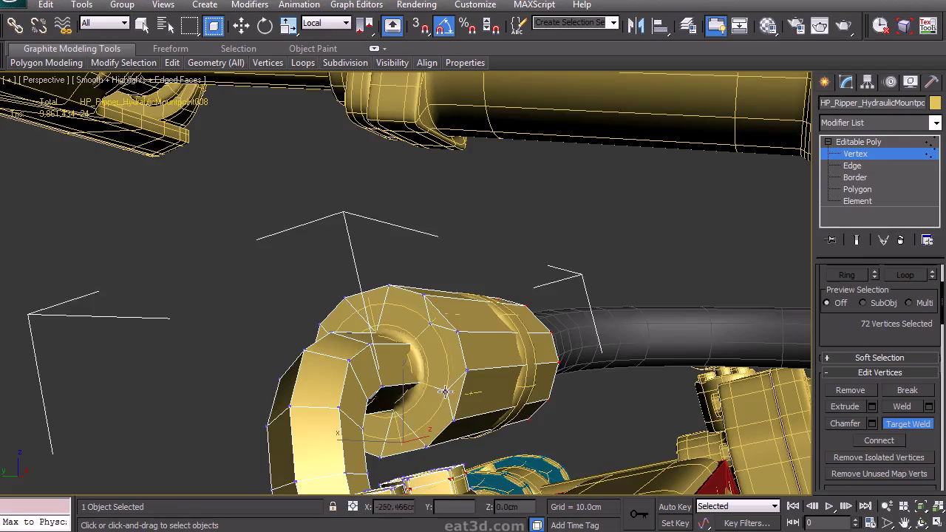
{"action": "right_click", "coordinate": [411, 345]}
Remove the extra edge loops near the upper and lower rims of the cylindrical base under the hose fitting
{"action": "middle_click_drag", "start_coordinate": [411, 345], "coordinate": [551, 362], "text": "alt"}
{"action": "scroll", "coordinate": [473, 362], "scroll_direction": "down", "scroll_amount": 3}
{"action": "left_click", "coordinate": [869, 201]}
{"action": "left_click", "coordinate": [413, 312]}
{"action": "middle_click_drag", "start_coordinate": [414, 312], "coordinate": [516, 231], "text": "alt"}
{"action": "left_click", "coordinate": [580, 98]}
{"action": "left_click", "coordinate": [860, 291]}
{"action": "left_click", "coordinate": [467, 277]}
{"action": "left_click", "coordinate": [464, 359], "text": "ctrl"}
{"action": "key", "text": "alt+l"}
{"action": "key", "text": "ctrl+BackSpace"}
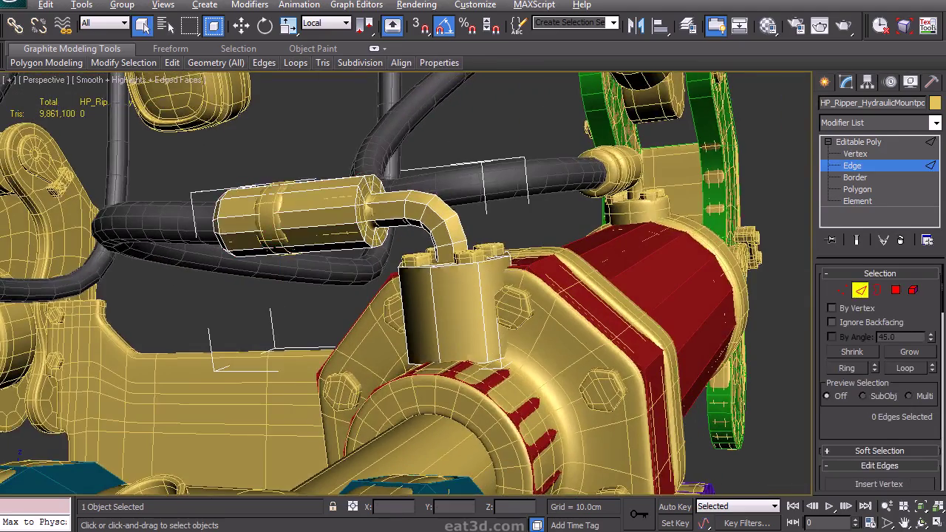
Convert the base's top face selection to edges and remove those edges
{"action": "middle_click_drag", "start_coordinate": [521, 267], "coordinate": [482, 299], "text": "alt"}
{"action": "scroll", "coordinate": [482, 299], "scroll_direction": "up", "scroll_amount": 5}
{"action": "left_click", "coordinate": [895, 290]}
{"action": "left_click", "coordinate": [510, 272]}
{"action": "left_click", "coordinate": [859, 290], "text": "ctrl"}
{"action": "key", "text": "ctrl+BackSpace"}
Chamfer the ring of vertical edges on the hose fitting's cylindrical base to round it
{"action": "middle_click_drag", "start_coordinate": [544, 364], "coordinate": [524, 309], "text": "alt"}
{"action": "key", "text": "alt+r"}
{"action": "left_click_drag", "start_coordinate": [851, 423], "coordinate": [851, 376]}
{"action": "left_click", "coordinate": [872, 487]}
{"action": "left_click", "coordinate": [413, 357]}
Clone the finished hose fitting as one instance along its local axes to the far end of the red cylinder
{"action": "middle_click_drag", "start_coordinate": [547, 272], "coordinate": [512, 314]}
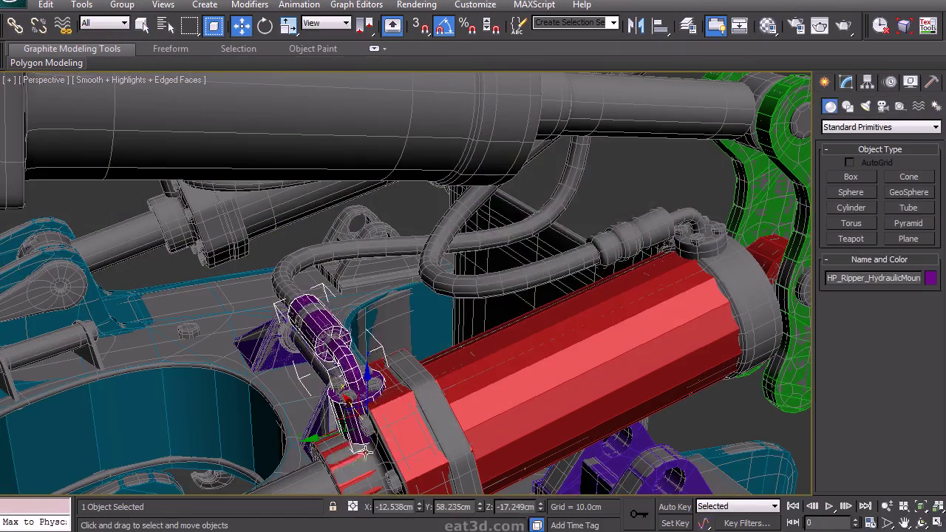
{"action": "left_click", "coordinate": [337, 28]}
{"action": "left_click", "coordinate": [326, 75]}
{"action": "left_click_drag", "start_coordinate": [403, 411], "coordinate": [738, 264], "text": "shift"}
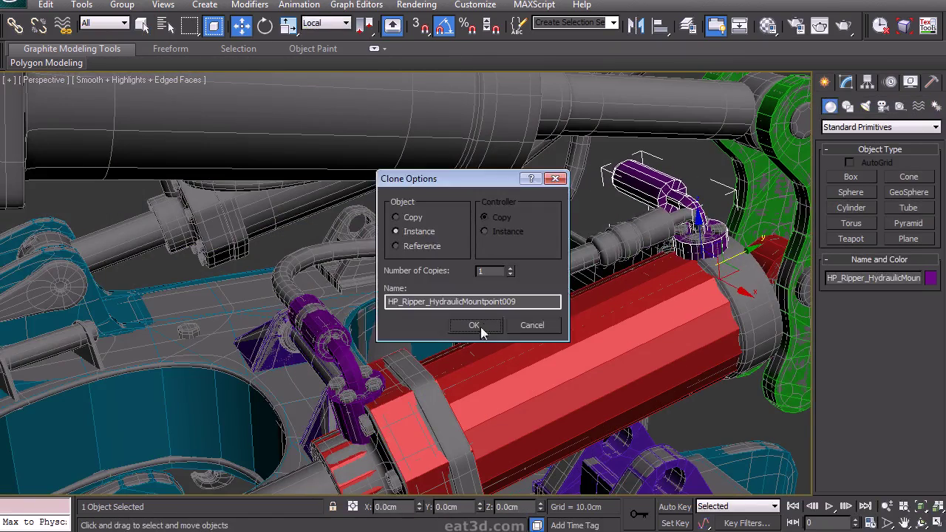
{"action": "left_click", "coordinate": [482, 332]}
Rotate the cloned fitting in the Parent coordinate system to match the high-poly fitting at the cylinder's far end
{"action": "middle_click_drag", "start_coordinate": [703, 298], "coordinate": [560, 340]}
{"action": "scroll", "coordinate": [623, 339], "scroll_direction": "up", "scroll_amount": 3}
{"action": "mouse_move", "coordinate": [623, 339]}
{"action": "middle_mouse_down", "text": "alt"}
{"action": "mouse_move", "coordinate": [583, 357]}
{"action": "mouse_move", "coordinate": [600, 325]}
{"action": "middle_mouse_up", "text": "alt"}
{"action": "left_click_drag", "start_coordinate": [621, 330], "coordinate": [620, 331]}
{"action": "key", "text": "e"}
{"action": "left_click", "coordinate": [325, 23]}
{"action": "left_click", "coordinate": [325, 75]}
{"action": "left_click_drag", "start_coordinate": [621, 373], "coordinate": [668, 329]}
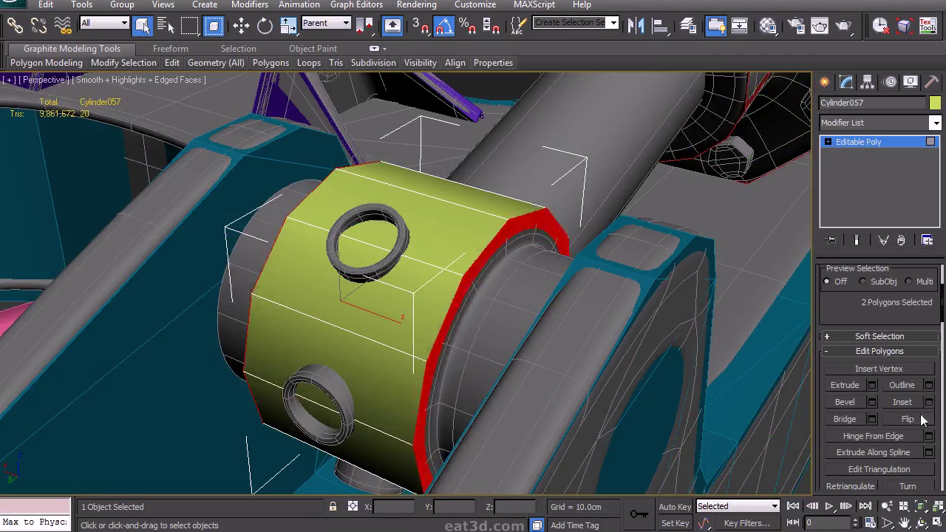
Inset the two selected polygons of the lower piston's eye and extrude them to start the piston rod
{"action": "left_click", "coordinate": [929, 401]}
{"action": "left_click_drag", "start_coordinate": [418, 313], "coordinate": [426, 315]}
{"action": "left_click", "coordinate": [413, 334]}
{"action": "left_click", "coordinate": [872, 385]}
{"action": "right_click", "coordinate": [419, 314]}
Auto smooth the polygons of the lower piston rod and its eye
{"action": "middle_click_drag", "start_coordinate": [427, 314], "coordinate": [399, 307], "text": "alt"}
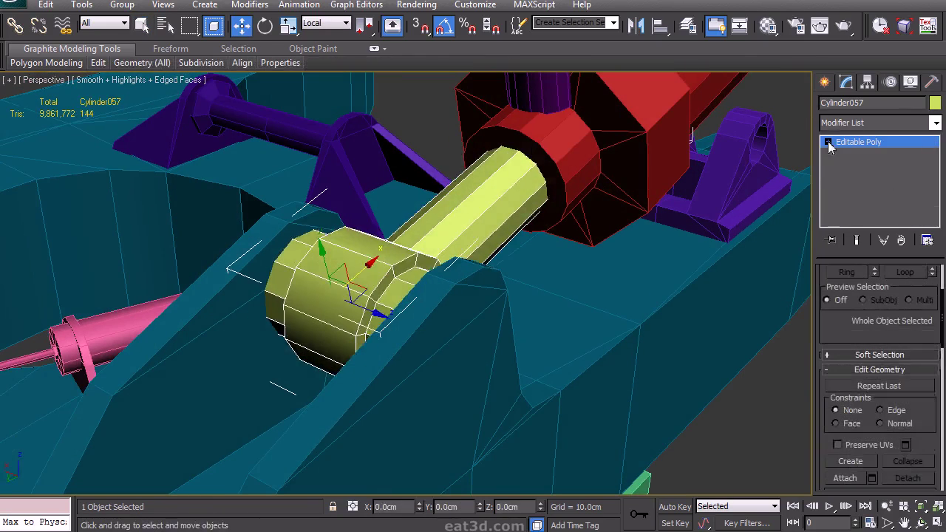
{"action": "left_click", "coordinate": [828, 141]}
{"action": "left_click", "coordinate": [857, 189]}
{"action": "scroll", "coordinate": [879, 406], "scroll_direction": "down", "scroll_amount": 5}
{"action": "scroll", "coordinate": [928, 398], "scroll_direction": "down", "scroll_amount": 10}
{"action": "left_click", "coordinate": [875, 362]}
{"action": "left_click", "coordinate": [858, 411]}
{"action": "left_click", "coordinate": [787, 392]}
Turn off the edged-faces display to check the shading of the low-poly ripper parts
{"action": "middle_click_drag", "start_coordinate": [602, 329], "coordinate": [595, 342]}
{"action": "key", "text": "F4"}
{"action": "scroll", "coordinate": [626, 303], "scroll_direction": "down", "scroll_amount": 4}
{"action": "middle_click_drag", "start_coordinate": [626, 303], "coordinate": [696, 236], "text": "alt"}
Auto smooth all polygons of the red lower cylinder with a 45 degree threshold
{"action": "left_click", "coordinate": [825, 81]}
{"action": "left_click", "coordinate": [705, 212]}
{"action": "key", "text": "q"}
{"action": "left_click", "coordinate": [568, 205]}
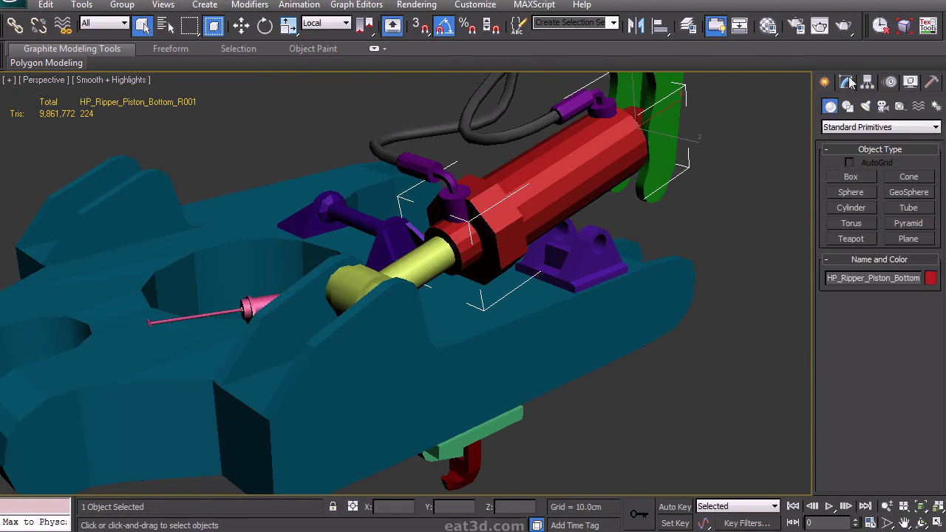
{"action": "left_click", "coordinate": [847, 81]}
{"action": "left_click", "coordinate": [857, 189]}
{"action": "scroll", "coordinate": [874, 399], "scroll_direction": "down", "scroll_amount": 10}
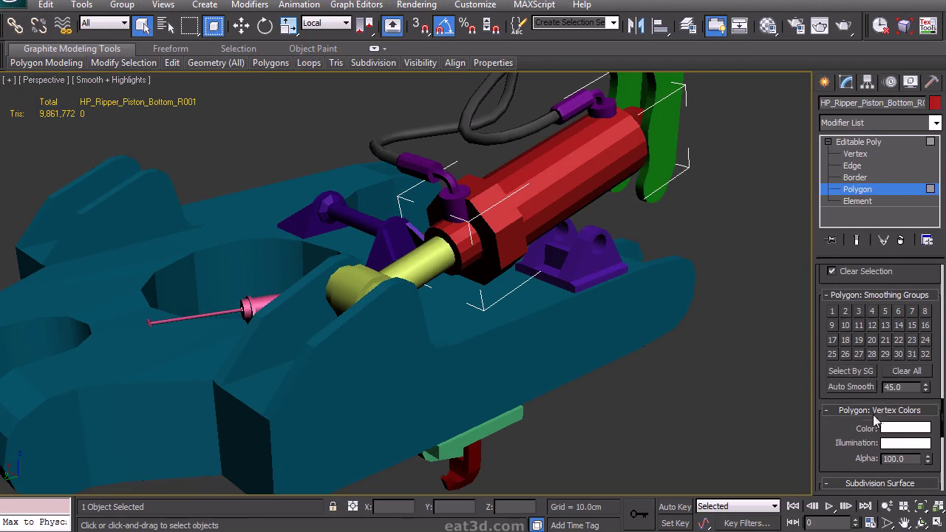
{"action": "key", "text": "ctrl+a"}
{"action": "left_click", "coordinate": [865, 386]}
{"action": "left_click", "coordinate": [695, 314]}
{"action": "middle_click_drag", "start_coordinate": [695, 313], "coordinate": [626, 350], "text": "alt"}
{"action": "key", "text": "ctrl+a"}
{"action": "left_click", "coordinate": [870, 387]}
{"action": "middle_click_drag", "start_coordinate": [716, 402], "coordinate": [683, 362], "text": "alt"}
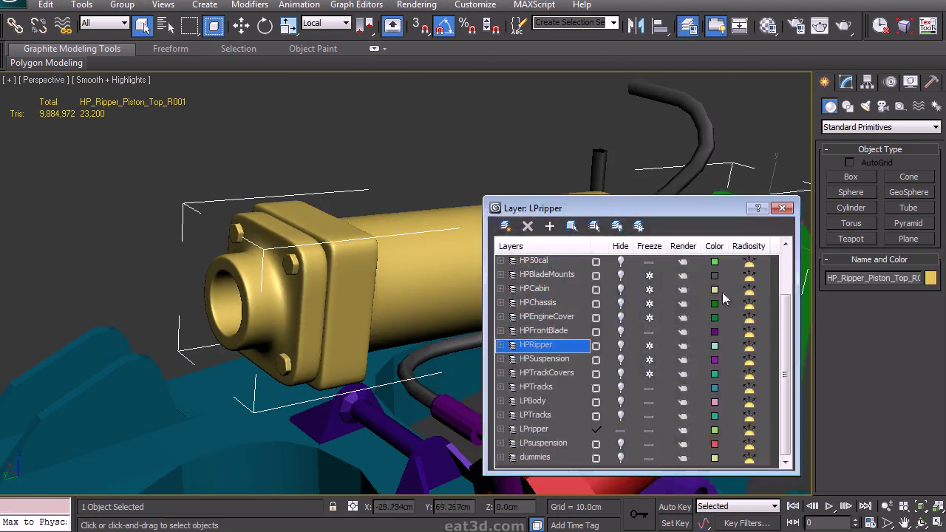
Close the layer manager and remove the modifier from the upper piston to get back to its base mesh
{"action": "left_click", "coordinate": [687, 25]}
{"action": "left_click", "coordinate": [846, 81]}
{"action": "left_click", "coordinate": [901, 240]}
Delete every element of the upper piston except the cylinder body, rod and rod eye, and show edged faces again
{"action": "key", "text": "5"}
{"action": "key", "text": "ctrl+a"}
{"action": "left_click", "coordinate": [470, 281], "text": "alt"}
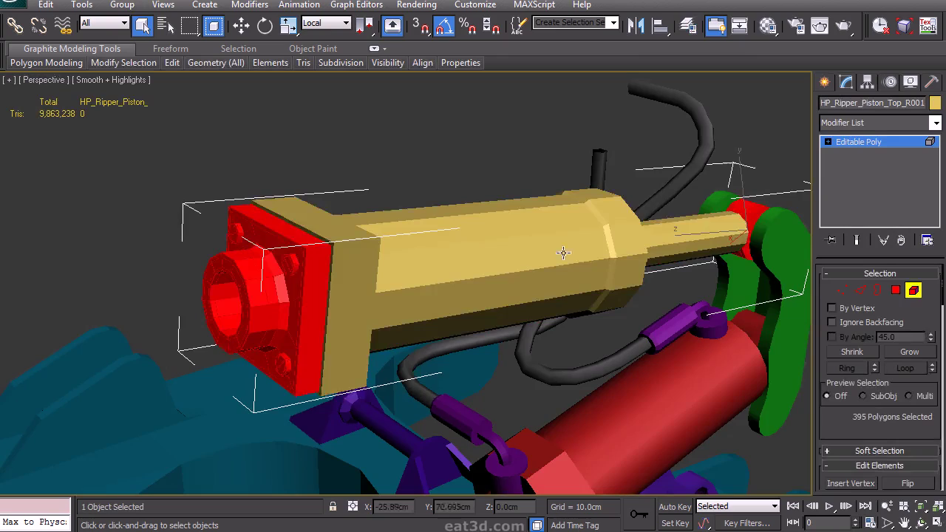
{"action": "left_click", "coordinate": [754, 217], "text": "alt"}
{"action": "mouse_move", "coordinate": [565, 229]}
{"action": "middle_mouse_down", "text": "alt"}
{"action": "mouse_move", "coordinate": [532, 248]}
{"action": "mouse_move", "coordinate": [492, 304]}
{"action": "middle_mouse_up", "text": "alt"}
{"action": "key", "text": "Delete"}
{"action": "key", "text": "F3"}
{"action": "key", "text": "F3"}
{"action": "key", "text": "F4"}
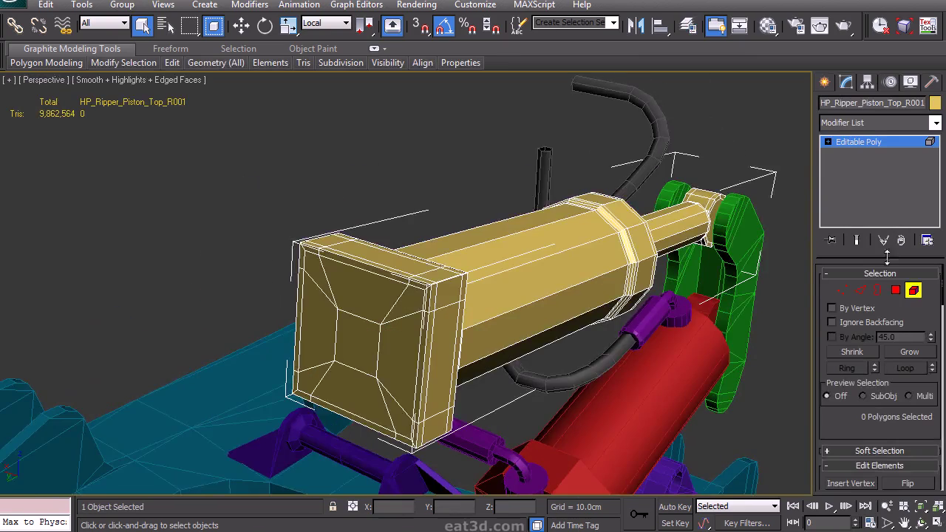
Remove the inner square of edges on the flange's end face and the extra edge loop where the cylinder meets the flange
{"action": "key", "text": "4"}
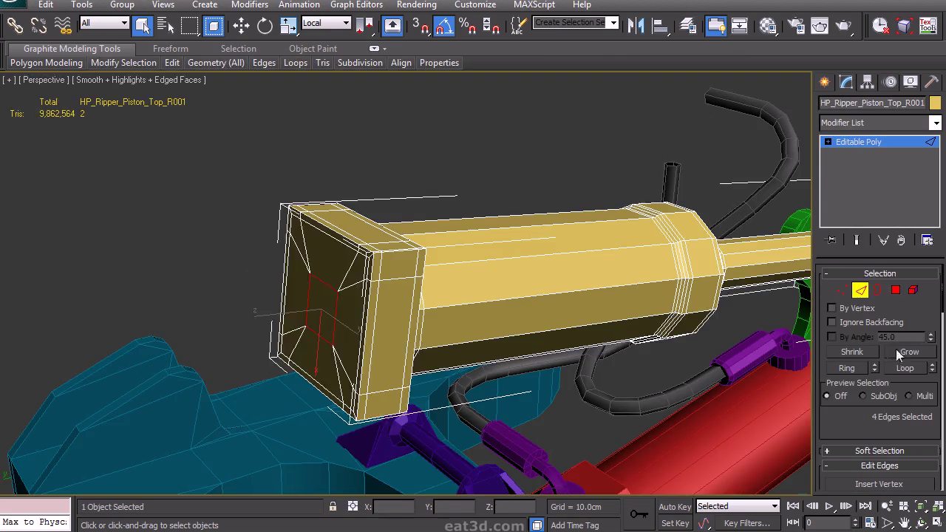
{"action": "key", "text": "ctrl+BackSpace"}
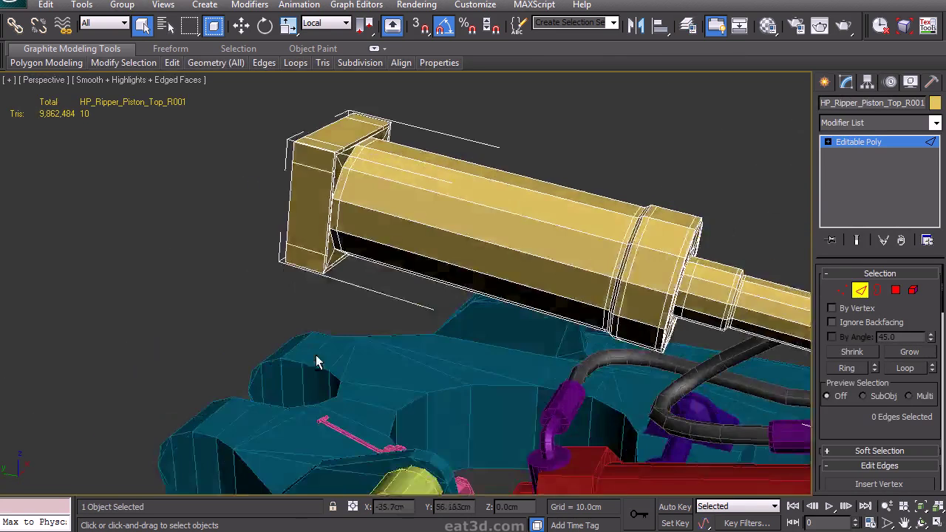
{"action": "scroll", "coordinate": [315, 354], "scroll_direction": "up", "scroll_amount": 2}
{"action": "middle_click_drag", "start_coordinate": [315, 355], "coordinate": [430, 328], "text": "alt"}
{"action": "scroll", "coordinate": [430, 328], "scroll_direction": "up", "scroll_amount": 3}
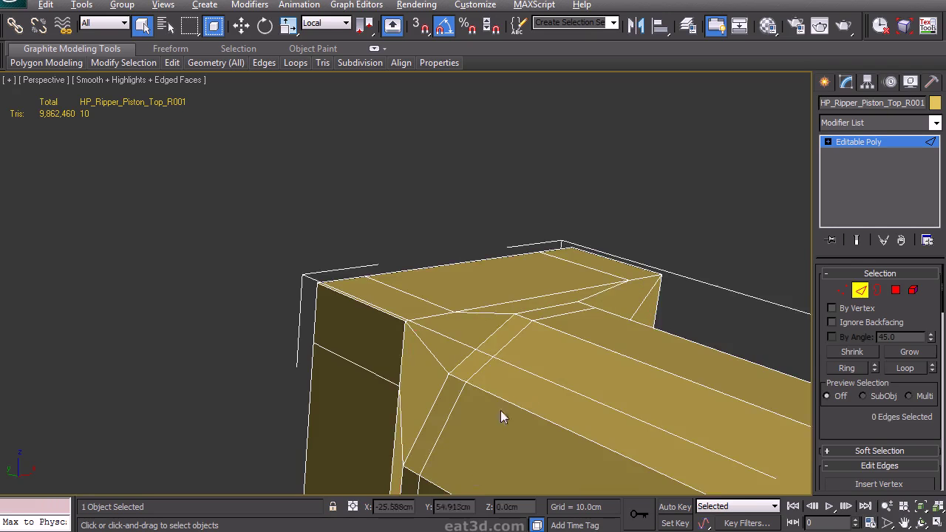
{"action": "middle_click_drag", "start_coordinate": [442, 420], "coordinate": [437, 390]}
{"action": "double_click", "coordinate": [452, 374]}
{"action": "key", "text": "ctrl+BackSpace"}
Remove another redundant edge loop around the upper cylinder body
{"action": "scroll", "coordinate": [446, 346], "scroll_direction": "down", "scroll_amount": 3}
{"action": "middle_click_drag", "start_coordinate": [462, 346], "coordinate": [549, 296], "text": "alt"}
{"action": "scroll", "coordinate": [500, 297], "scroll_direction": "up", "scroll_amount": 3}
{"action": "left_click", "coordinate": [606, 353], "text": "ctrl"}
{"action": "key", "text": "alt+l"}
{"action": "key", "text": "ctrl+BackSpace"}
Remove the groove and bevel edge loops around the collar at the upper cylinder's rod end
{"action": "scroll", "coordinate": [639, 305], "scroll_direction": "down", "scroll_amount": 3}
{"action": "middle_click_drag", "start_coordinate": [522, 400], "coordinate": [480, 369], "text": "alt"}
{"action": "left_click", "coordinate": [628, 342], "text": "ctrl"}
{"action": "left_click", "coordinate": [711, 370], "text": "ctrl"}
{"action": "middle_click_drag", "start_coordinate": [711, 371], "coordinate": [691, 378], "text": "alt"}
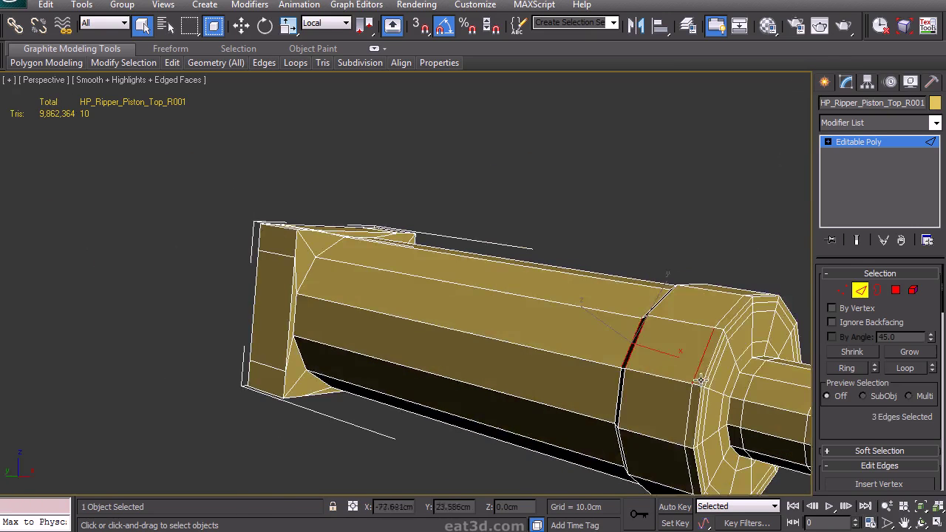
{"action": "key", "text": "alt+l"}
{"action": "key", "text": "ctrl+BackSpace"}
{"action": "middle_click_drag", "start_coordinate": [613, 307], "coordinate": [552, 276], "text": "alt"}
{"action": "left_click", "coordinate": [518, 300], "text": "ctrl"}
{"action": "key", "text": "alt+l"}
{"action": "key", "text": "ctrl+BackSpace"}
Remove the redundant edge loops on the piston rod's sleeve and at the rod end beside the eye
{"action": "middle_click_drag", "start_coordinate": [496, 307], "coordinate": [521, 387], "text": "alt"}
{"action": "left_click", "coordinate": [566, 350]}
{"action": "middle_click_drag", "start_coordinate": [588, 311], "coordinate": [385, 294]}
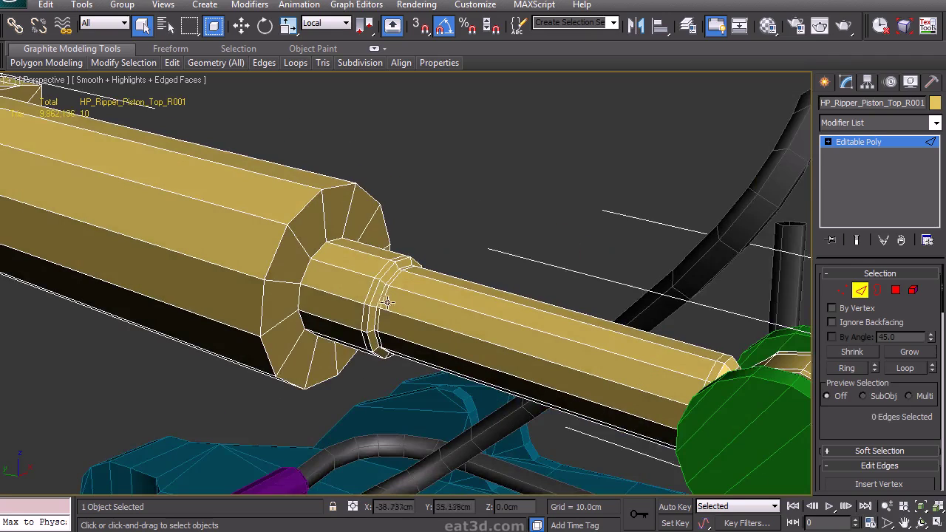
{"action": "middle_click_drag", "start_coordinate": [571, 369], "coordinate": [479, 362], "text": "alt"}
{"action": "scroll", "coordinate": [475, 367], "scroll_direction": "up", "scroll_amount": 2}
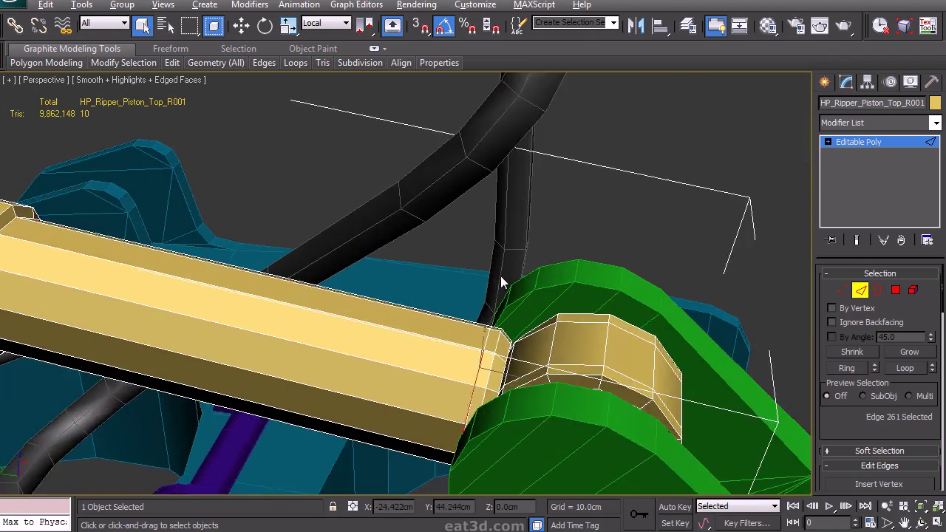
{"action": "middle_click_drag", "start_coordinate": [536, 385], "coordinate": [537, 395], "text": "alt"}
Reposition the rod eye's corner vertex beside the rod end using vertex snapping in the Parent coordinate system
{"action": "left_click", "coordinate": [844, 294]}
{"action": "left_click", "coordinate": [522, 339]}
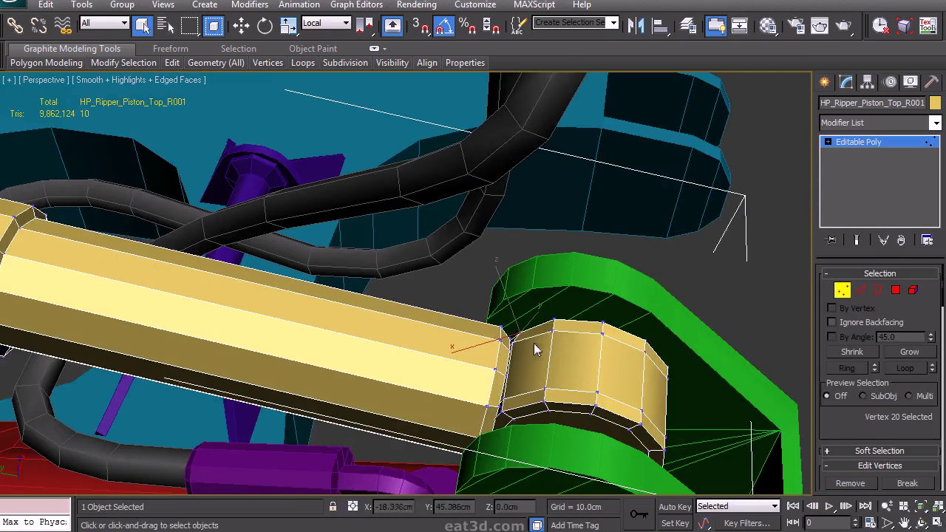
{"action": "key", "text": "w"}
{"action": "middle_click_drag", "start_coordinate": [545, 384], "coordinate": [554, 332], "text": "alt"}
{"action": "left_click_drag", "start_coordinate": [550, 324], "coordinate": [549, 316]}
{"action": "key", "text": "s"}
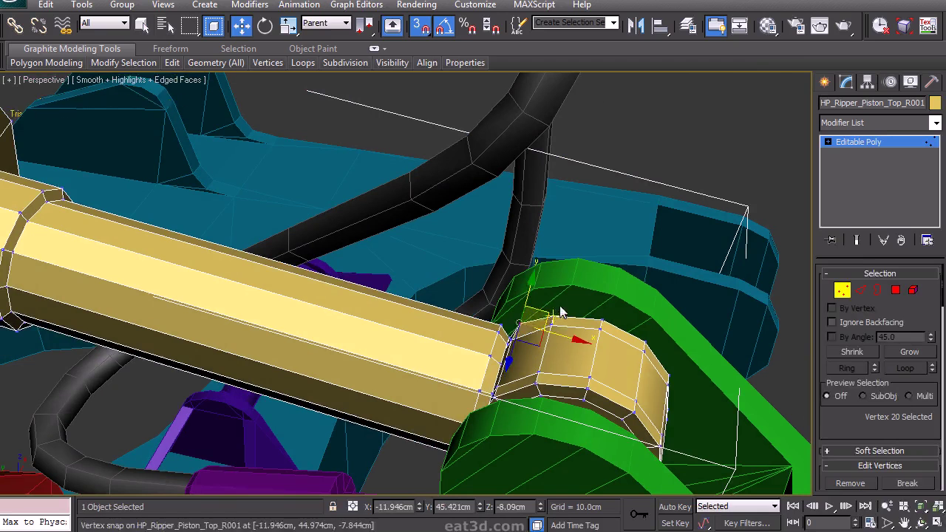
{"action": "left_click", "coordinate": [554, 313]}
{"action": "left_click_drag", "start_coordinate": [520, 324], "coordinate": [511, 340]}
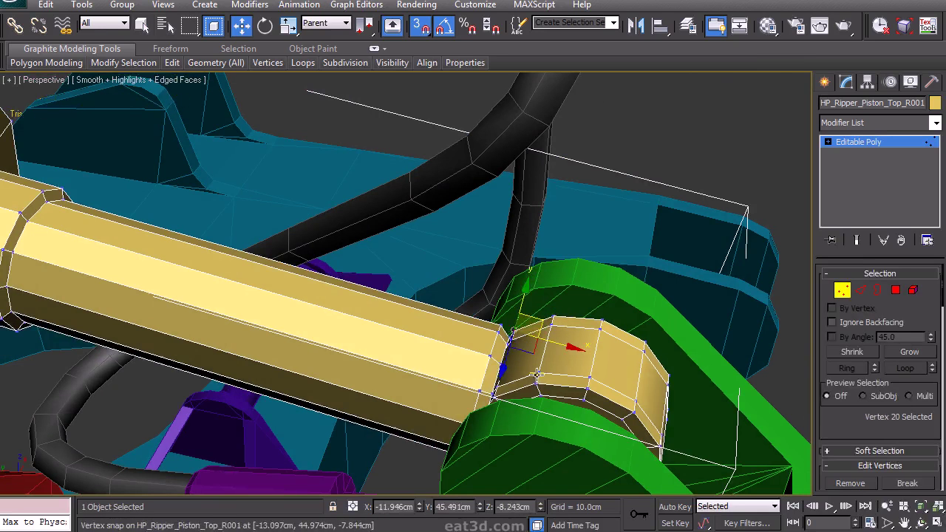
Remove the bevel edge loops along both rims of the rod eye
{"action": "left_click", "coordinate": [859, 291]}
{"action": "left_click", "coordinate": [613, 334]}
{"action": "left_click", "coordinate": [612, 390], "text": "ctrl"}
{"action": "key", "text": "alt+l"}
{"action": "key", "text": "ctrl+BackSpace"}
Select the polygons on the rod eye's side face and convert the selection to edges for cleanup
{"action": "left_click", "coordinate": [842, 291]}
{"action": "left_click", "coordinate": [593, 414]}
{"action": "middle_click_drag", "start_coordinate": [594, 414], "coordinate": [550, 338], "text": "alt"}
{"action": "left_click", "coordinate": [615, 394], "text": "ctrl"}
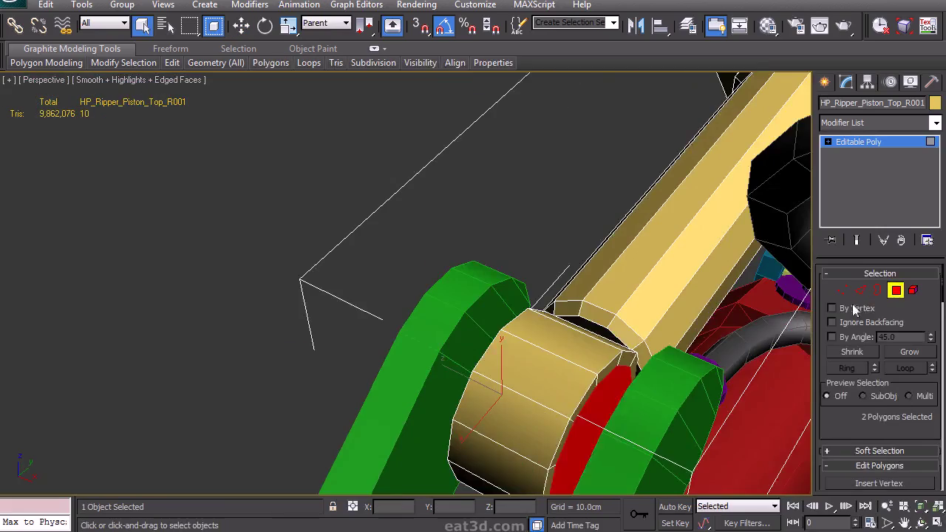
{"action": "left_click", "coordinate": [859, 291], "text": "ctrl"}
Select the vertices at the outer end of the square flange and delete the polygons attached to them
{"action": "scroll", "coordinate": [496, 316], "scroll_direction": "down", "scroll_amount": 5}
{"action": "middle_click_drag", "start_coordinate": [492, 317], "coordinate": [602, 319], "text": "alt"}
{"action": "key", "text": "1"}
{"action": "left_click_drag", "start_coordinate": [318, 394], "coordinate": [389, 273]}
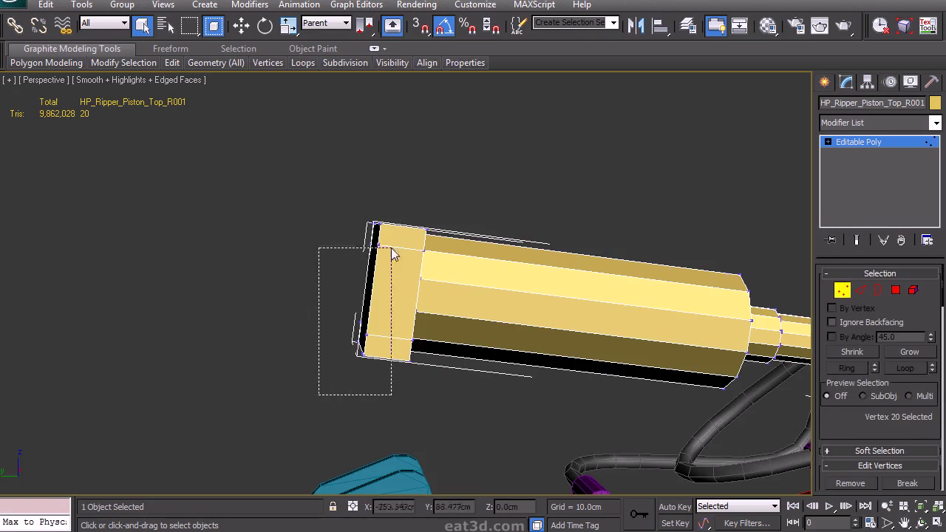
{"action": "middle_click_drag", "start_coordinate": [453, 319], "coordinate": [452, 257], "text": "alt"}
{"action": "scroll", "coordinate": [452, 257], "scroll_direction": "up", "scroll_amount": 3}
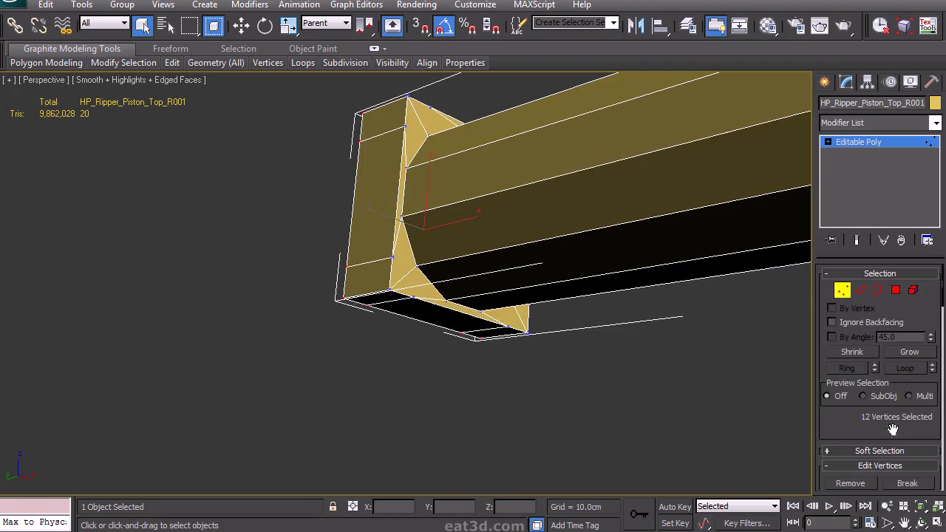
{"action": "scroll", "coordinate": [868, 389], "scroll_direction": "down", "scroll_amount": 1}
{"action": "scroll", "coordinate": [872, 310], "scroll_direction": "up", "scroll_amount": 1}
{"action": "left_click", "coordinate": [895, 289]}
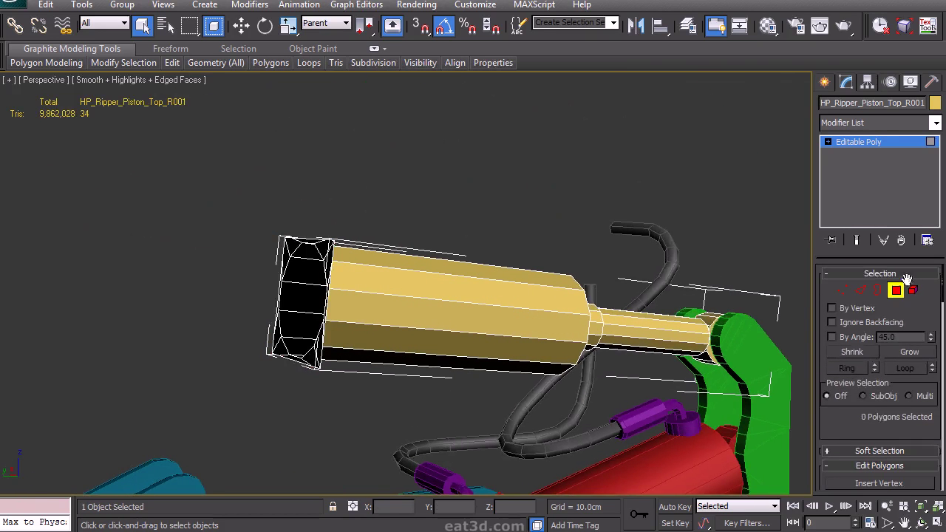
Target weld the extra vertices along the flange's open border to its four corners
{"action": "key", "text": "1"}
{"action": "left_click", "coordinate": [918, 375]}
{"action": "middle_click_drag", "start_coordinate": [347, 278], "coordinate": [642, 241], "text": "alt"}
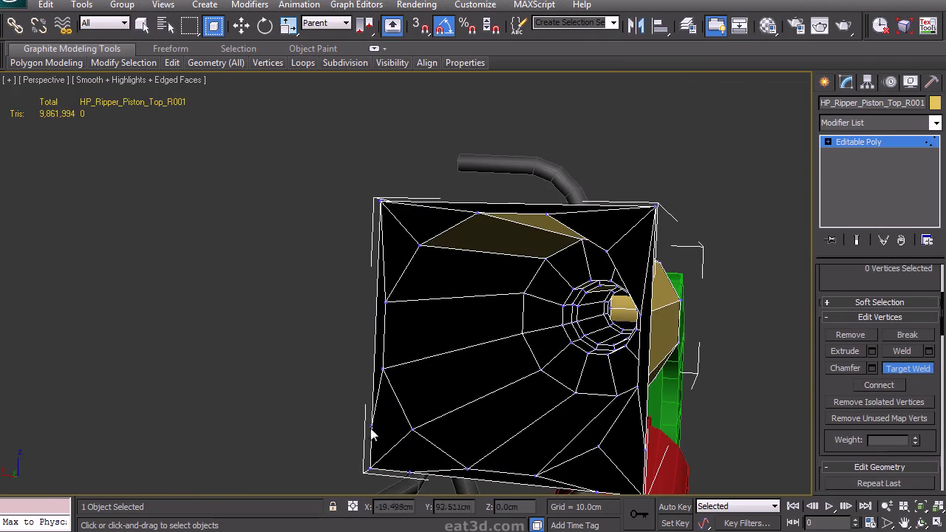
{"action": "middle_click_drag", "start_coordinate": [473, 463], "coordinate": [469, 403], "text": "alt"}
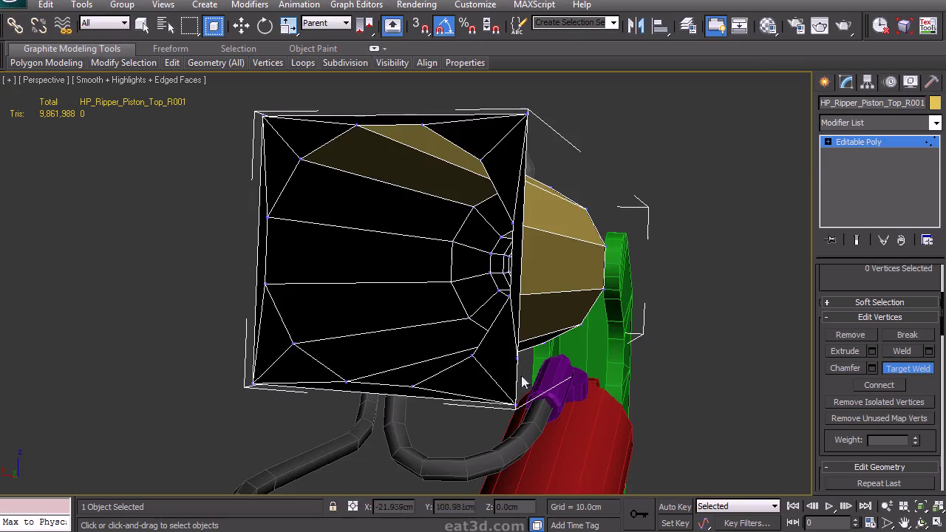
{"action": "left_click", "coordinate": [516, 408]}
{"action": "right_click", "coordinate": [517, 404]}
Extend the flange's open border outwards to rebuild its four plain side faces
{"action": "middle_click_drag", "start_coordinate": [584, 272], "coordinate": [680, 242], "text": "alt"}
{"action": "scroll", "coordinate": [595, 317], "scroll_direction": "up", "scroll_amount": 3}
{"action": "left_click", "coordinate": [827, 141]}
{"action": "left_click", "coordinate": [857, 178]}
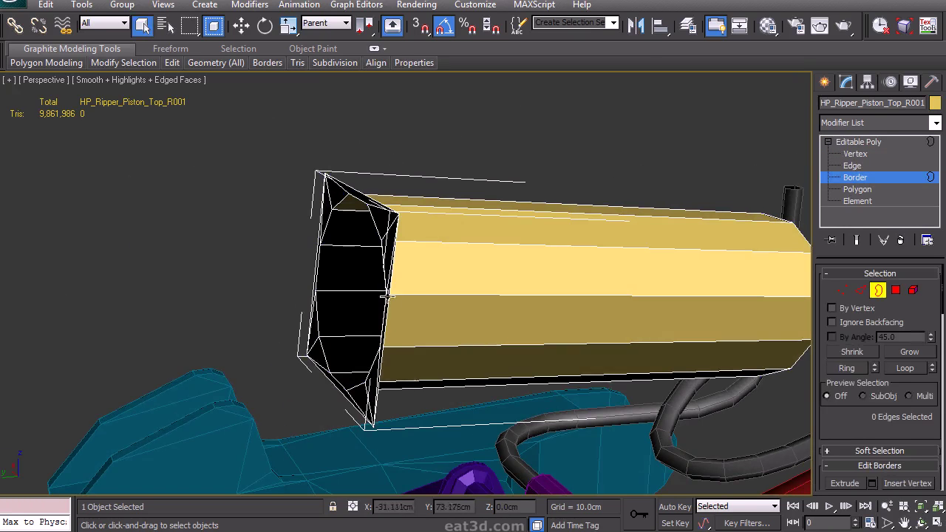
{"action": "key", "text": "w"}
{"action": "left_click_drag", "start_coordinate": [401, 293], "coordinate": [288, 312], "text": "shift"}
{"action": "middle_click_drag", "start_coordinate": [288, 313], "coordinate": [456, 289], "text": "alt"}
Select the full ring of lengthwise edges around the piston cylinder
{"action": "left_click", "coordinate": [861, 291]}
{"action": "left_click", "coordinate": [663, 335]}
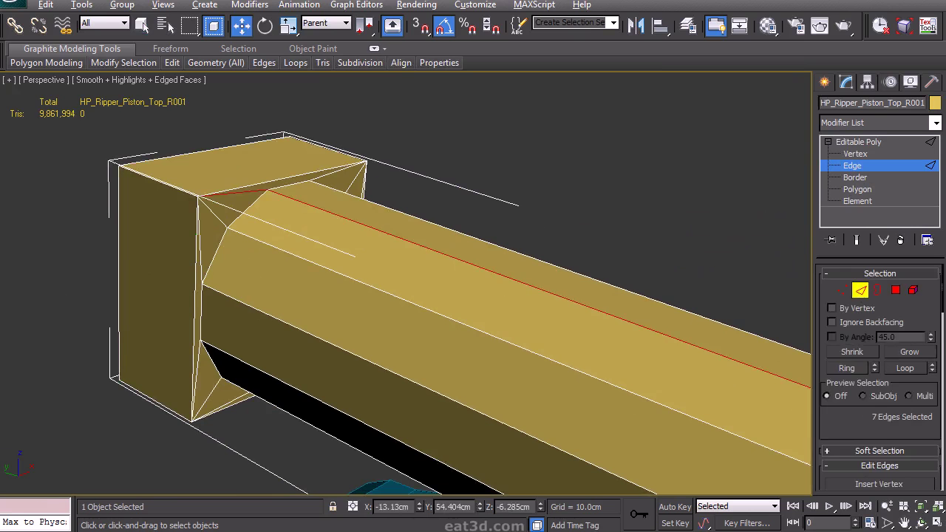
{"action": "key", "text": "alt+r"}
{"action": "middle_click_drag", "start_coordinate": [495, 418], "coordinate": [407, 303]}
{"action": "scroll", "coordinate": [408, 303], "scroll_direction": "down", "scroll_amount": 3}
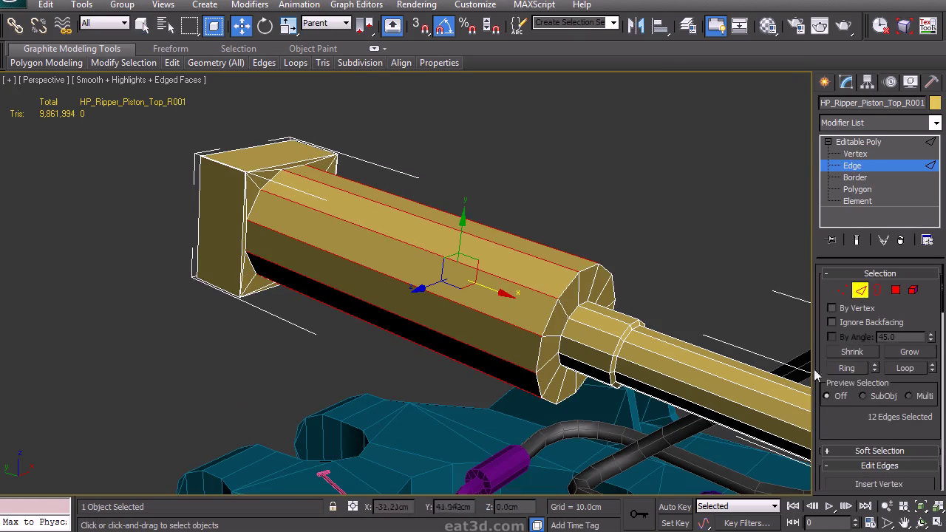
Chamfer the cylinder's selected lengthwise edges by 0.33 cm with one segment
{"action": "left_click_drag", "start_coordinate": [863, 428], "coordinate": [876, 329]}
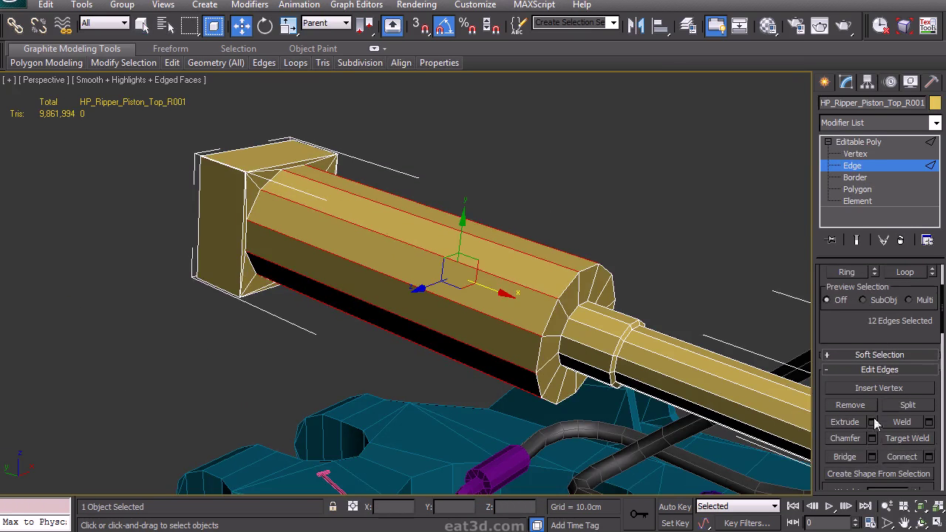
{"action": "left_click", "coordinate": [873, 440]}
{"action": "left_click_drag", "start_coordinate": [417, 292], "coordinate": [419, 293]}
{"action": "middle_click_drag", "start_coordinate": [535, 335], "coordinate": [445, 302], "text": "alt"}
{"action": "scroll", "coordinate": [443, 301], "scroll_direction": "up", "scroll_amount": 3}
{"action": "type", "text": "3"}
{"action": "key", "text": "Return"}
{"action": "middle_click_drag", "start_coordinate": [559, 213], "coordinate": [512, 229], "text": "alt"}
{"action": "left_click", "coordinate": [441, 292]}
{"action": "type", "text": "5"}
{"action": "key", "text": "Return"}
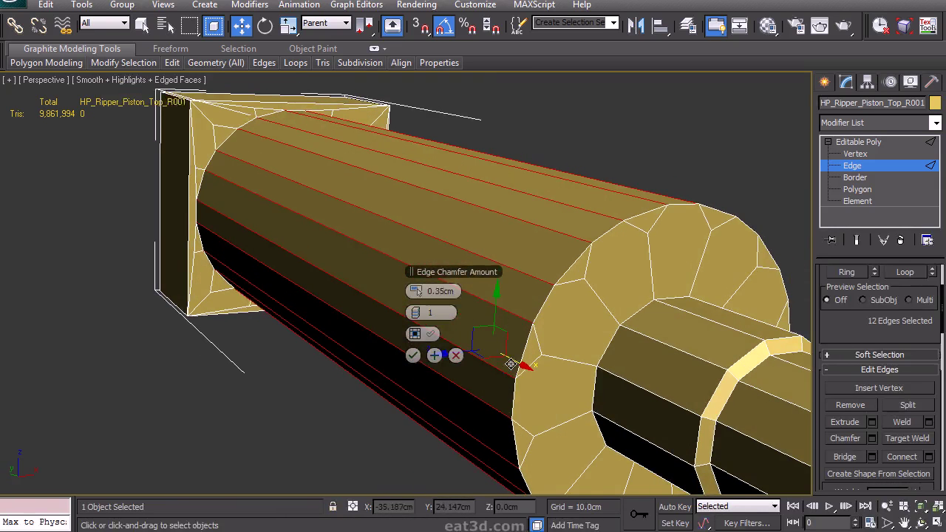
{"action": "left_click", "coordinate": [442, 292]}
{"action": "type", "text": "3"}
{"action": "key", "text": "Return"}
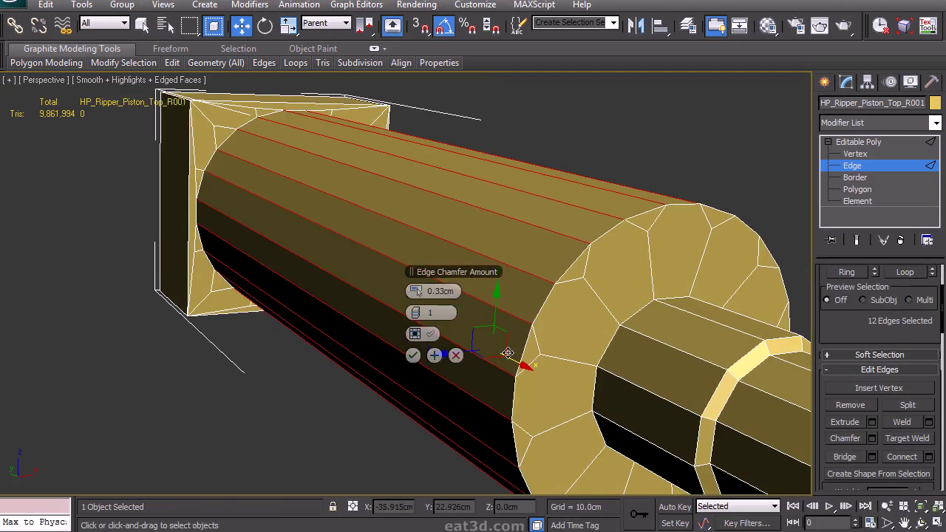
{"action": "left_click", "coordinate": [414, 358]}
Select the cylinder's lengthwise edges as a dot ring with a gap of 2 and remove them with their vertices
{"action": "middle_click_drag", "start_coordinate": [429, 360], "coordinate": [543, 366], "text": "alt"}
{"action": "left_click", "coordinate": [586, 155]}
{"action": "middle_click_drag", "start_coordinate": [491, 159], "coordinate": [463, 319], "text": "alt"}
{"action": "left_click", "coordinate": [485, 310]}
{"action": "mouse_move", "coordinate": [137, 66]}
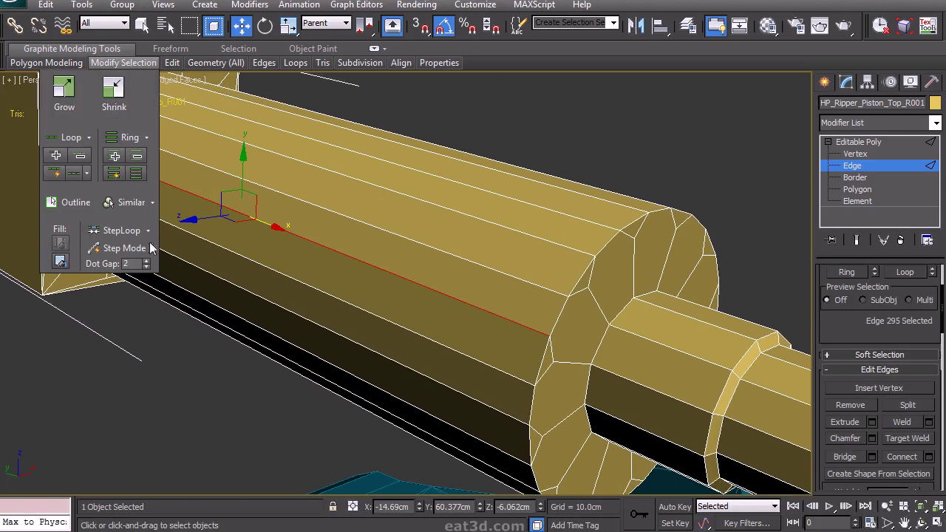
{"action": "left_click", "coordinate": [137, 175]}
{"action": "key", "text": "ctrl+BackSpace"}
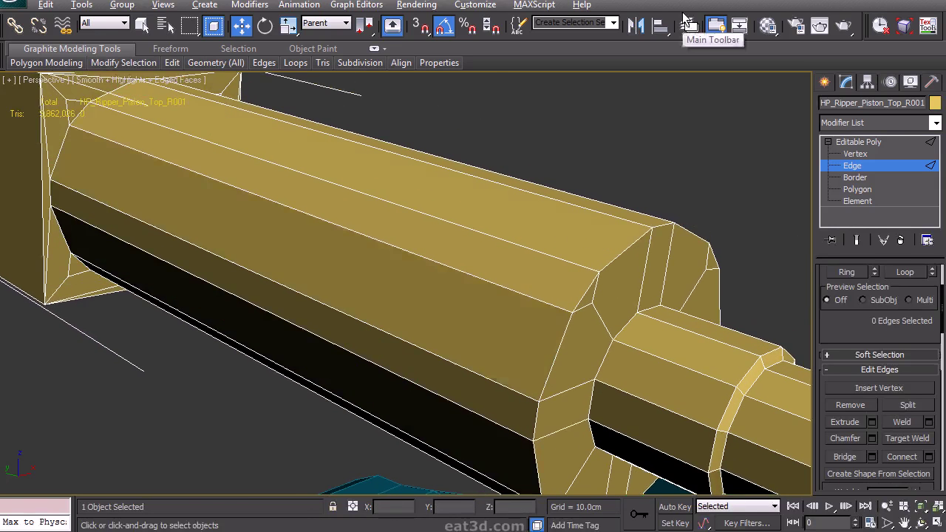
Select the edge loops at both ends of the cylinder and space their vertices evenly with the loop tools
{"action": "middle_click_drag", "start_coordinate": [508, 355], "coordinate": [510, 366]}
{"action": "left_click", "coordinate": [534, 312]}
{"action": "left_click", "coordinate": [567, 342]}
{"action": "key", "text": "alt+l"}
{"action": "double_click", "coordinate": [64, 154], "text": "ctrl"}
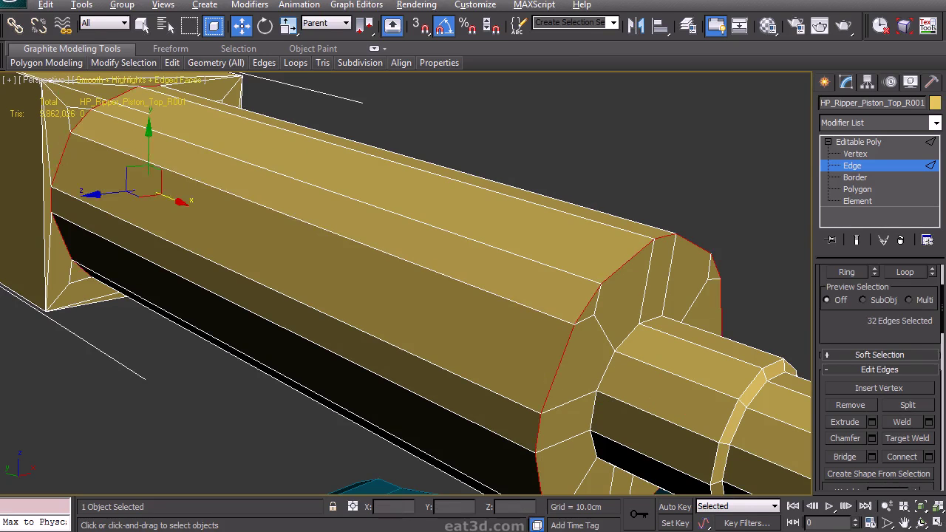
{"action": "mouse_move", "coordinate": [297, 65]}
{"action": "left_click", "coordinate": [260, 212]}
{"action": "left_click_drag", "start_coordinate": [2, 188], "coordinate": [110, 200]}
{"action": "left_click", "coordinate": [72, 341]}
Target weld the leftover vertices on the flange's inner face and on the cylinder's rod-end face
{"action": "middle_click_drag", "start_coordinate": [408, 314], "coordinate": [467, 340], "text": "alt"}
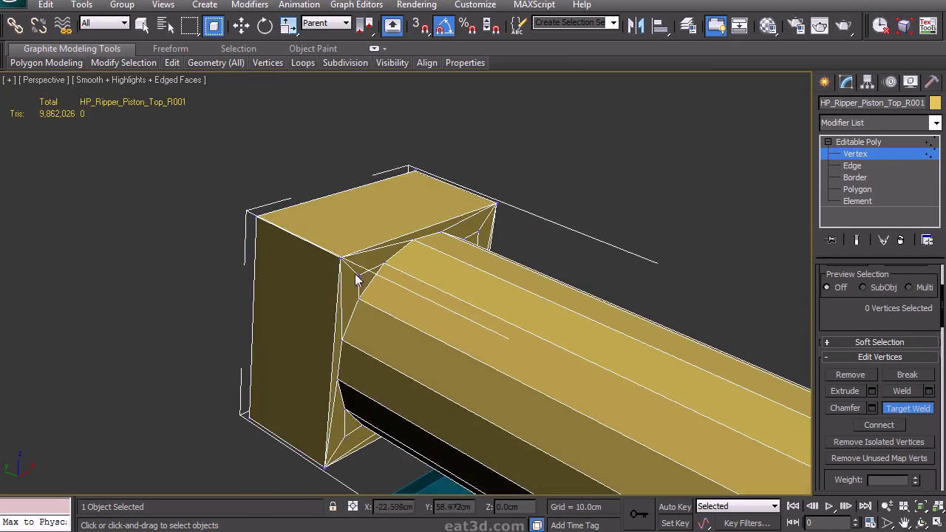
{"action": "left_click", "coordinate": [325, 466]}
{"action": "middle_click_drag", "start_coordinate": [325, 466], "coordinate": [562, 313], "text": "alt"}
{"action": "left_click", "coordinate": [728, 210]}
{"action": "left_click", "coordinate": [751, 188]}
{"action": "middle_click_drag", "start_coordinate": [752, 188], "coordinate": [299, 181], "text": "alt"}
{"action": "middle_click_drag", "start_coordinate": [352, 386], "coordinate": [582, 225], "text": "alt"}
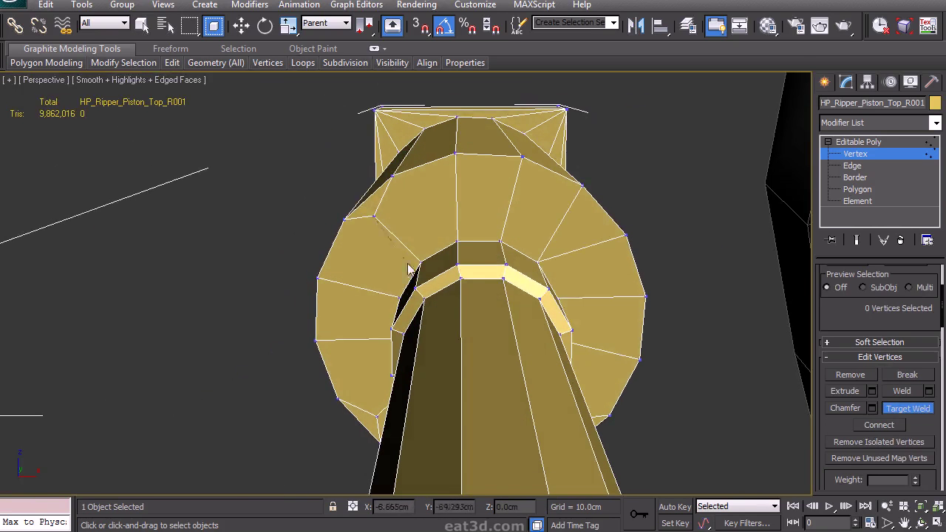
{"action": "middle_click_drag", "start_coordinate": [419, 271], "coordinate": [543, 325], "text": "alt"}
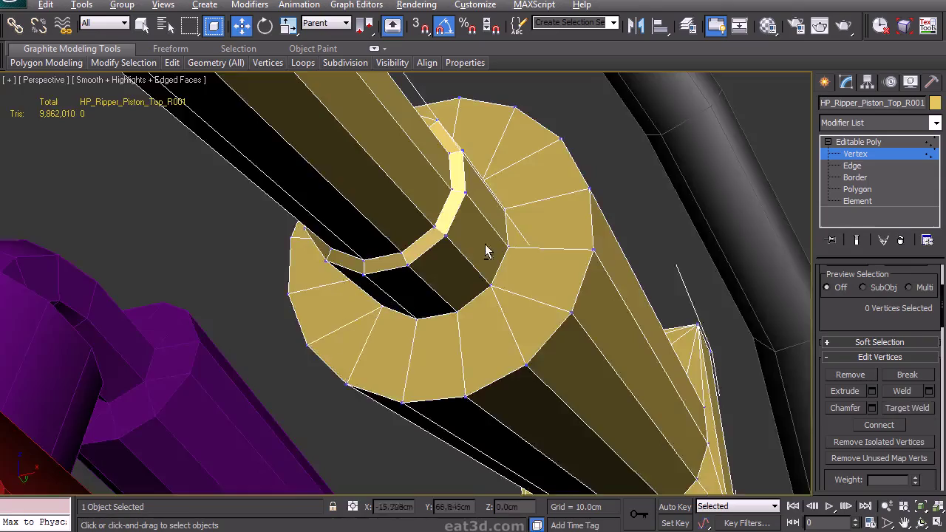
Unhide the high-poly model's layer as a reference for the square flange
{"action": "middle_click_drag", "start_coordinate": [428, 284], "coordinate": [581, 296], "text": "alt"}
{"action": "scroll", "coordinate": [579, 294], "scroll_direction": "down", "scroll_amount": 4}
{"action": "middle_click_drag", "start_coordinate": [551, 243], "coordinate": [623, 355], "text": "alt"}
{"action": "scroll", "coordinate": [637, 302], "scroll_direction": "up", "scroll_amount": 4}
{"action": "middle_click_drag", "start_coordinate": [639, 299], "coordinate": [652, 259], "text": "alt"}
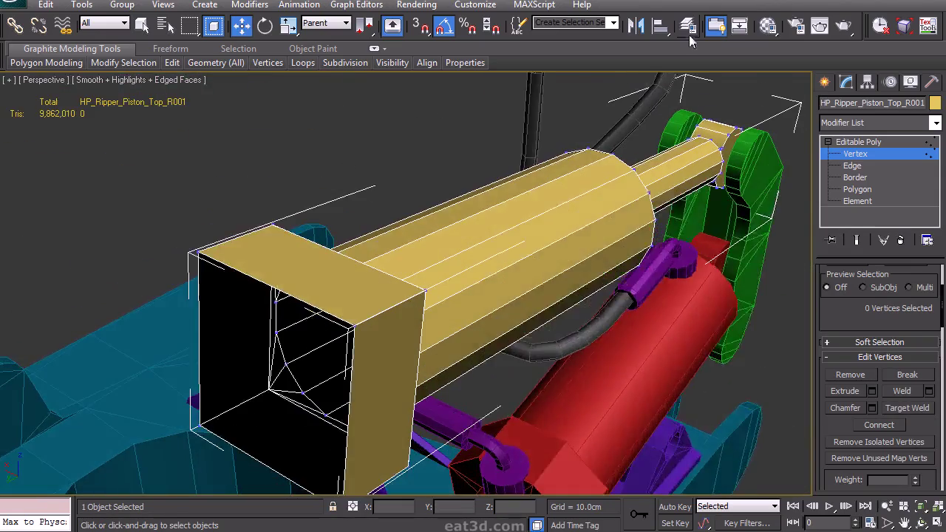
{"action": "left_click", "coordinate": [688, 28]}
{"action": "left_click", "coordinate": [617, 402]}
{"action": "left_click", "coordinate": [791, 208]}
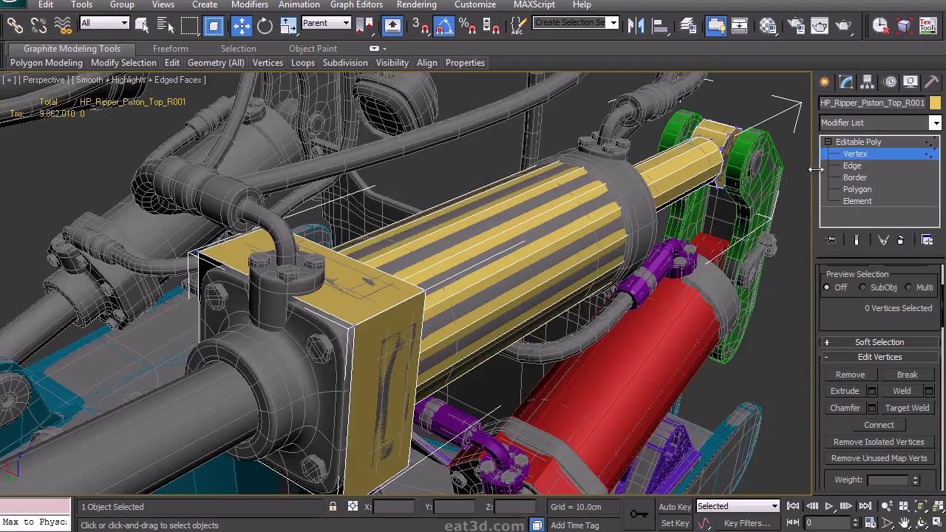
Select the flange's open border and move it along the piston's length to fit the high-poly block
{"action": "left_click", "coordinate": [856, 179]}
{"action": "left_click", "coordinate": [353, 349]}
{"action": "middle_click_drag", "start_coordinate": [380, 348], "coordinate": [324, 309], "text": "alt"}
{"action": "left_click_drag", "start_coordinate": [333, 387], "coordinate": [355, 387]}
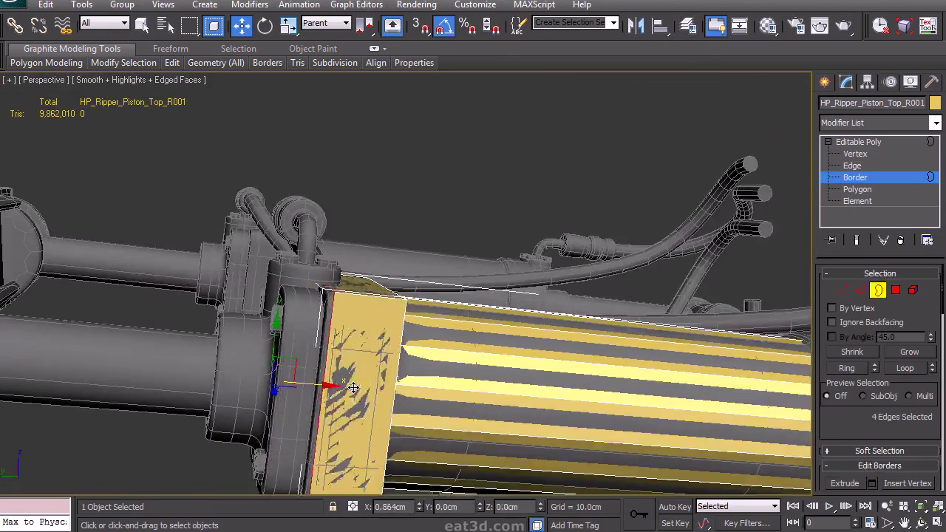
{"action": "left_click_drag", "start_coordinate": [355, 387], "coordinate": [358, 387]}
Chamfer the flange's four lengthwise corner edges to match the rounded corners of the high-poly block
{"action": "left_click", "coordinate": [872, 449]}
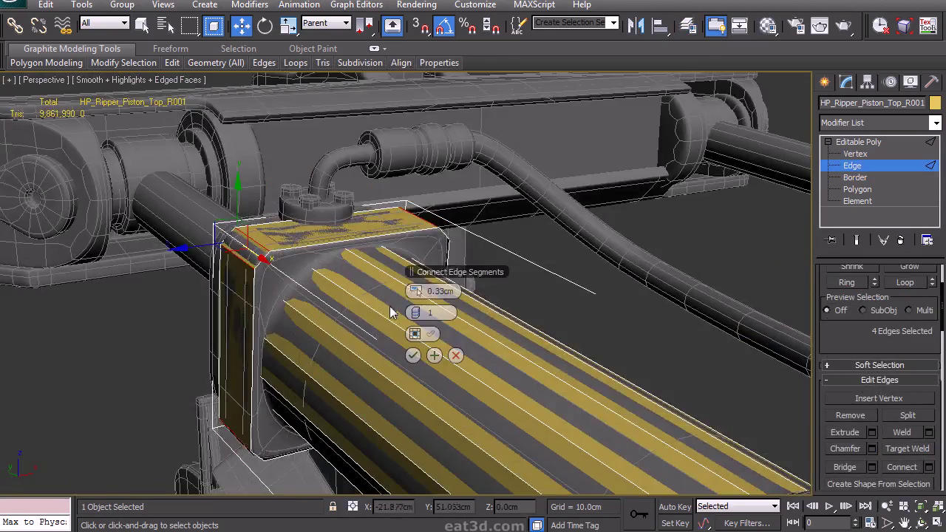
{"action": "left_click_drag", "start_coordinate": [416, 292], "coordinate": [416, 291]}
{"action": "middle_click_drag", "start_coordinate": [307, 316], "coordinate": [511, 304], "text": "alt"}
{"action": "left_click", "coordinate": [413, 358]}
{"action": "middle_click_drag", "start_coordinate": [415, 358], "coordinate": [448, 325], "text": "alt"}
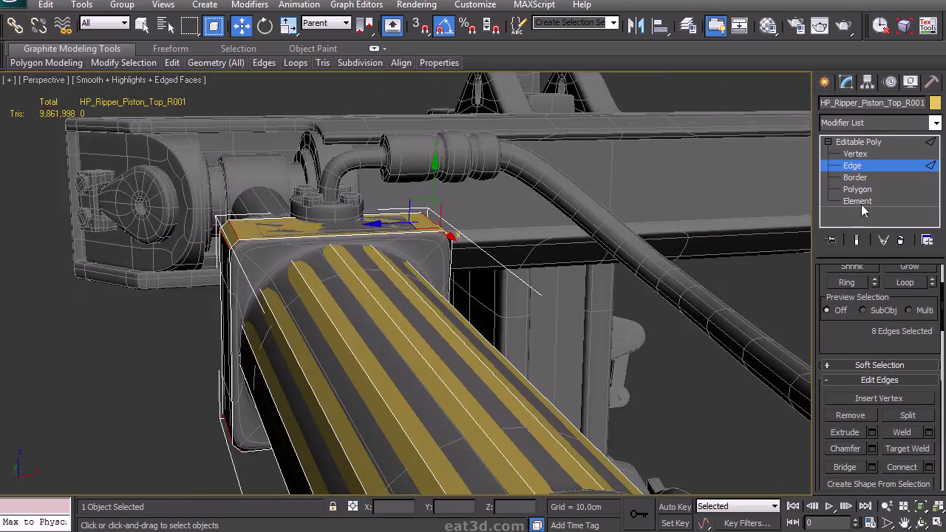
Select the flange's open border and cap its open end
{"action": "left_click", "coordinate": [857, 178]}
{"action": "scroll", "coordinate": [830, 411], "scroll_direction": "down", "scroll_amount": 3}
{"action": "left_click", "coordinate": [856, 445]}
{"action": "middle_click_drag", "start_coordinate": [362, 304], "coordinate": [419, 288], "text": "alt"}
{"action": "key", "text": "F3"}
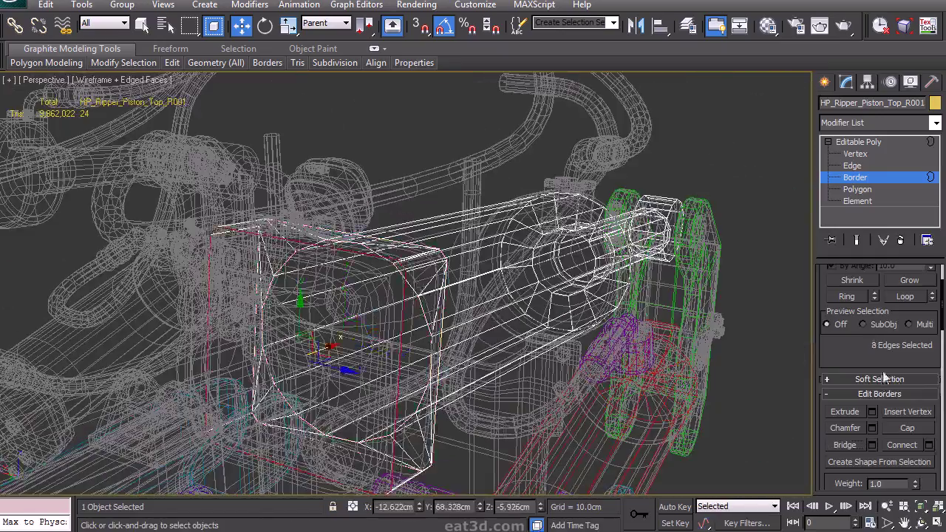
Select the flange's end cap polygon and inset it to match the narrower high-poly section
{"action": "left_click", "coordinate": [857, 189]}
{"action": "left_click", "coordinate": [404, 302]}
{"action": "left_click_drag", "start_coordinate": [874, 424], "coordinate": [875, 349]}
{"action": "left_click", "coordinate": [929, 439]}
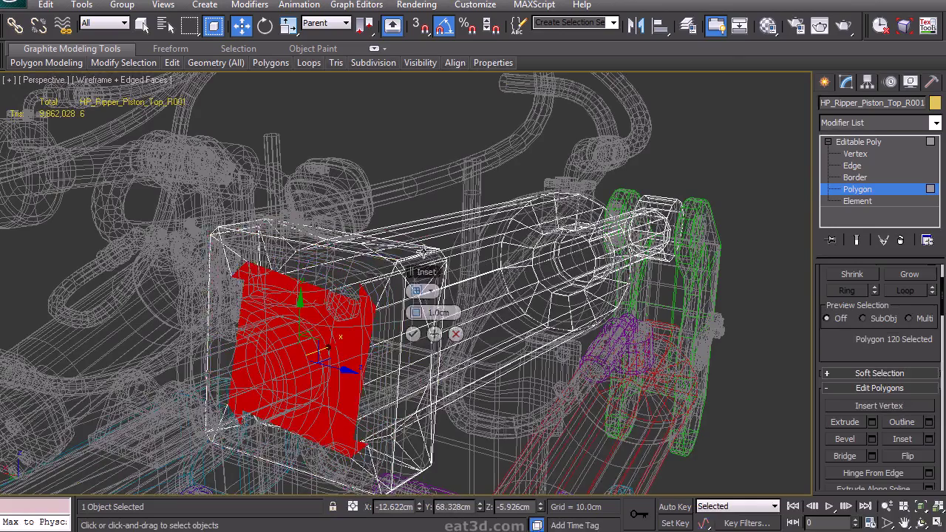
{"action": "key", "text": "F3"}
{"action": "left_click_drag", "start_coordinate": [421, 314], "coordinate": [417, 313]}
{"action": "key", "text": "F3"}
{"action": "left_click", "coordinate": [413, 334]}
Extrude the inset polygon outwards from the flange's end
{"action": "key", "text": "F3"}
{"action": "middle_click_drag", "start_coordinate": [436, 312], "coordinate": [471, 295], "text": "alt"}
{"action": "key", "text": "F3"}
{"action": "left_click", "coordinate": [855, 156]}
{"action": "left_click", "coordinate": [857, 189]}
{"action": "key", "text": "r"}
{"action": "middle_click_drag", "start_coordinate": [310, 343], "coordinate": [367, 334], "text": "alt"}
{"action": "scroll", "coordinate": [844, 426], "scroll_direction": "down", "scroll_amount": 2}
{"action": "left_click", "coordinate": [844, 437], "text": "shift"}
{"action": "right_click", "coordinate": [416, 313]}
{"action": "left_click_drag", "start_coordinate": [416, 313], "coordinate": [417, 308]}
{"action": "left_click", "coordinate": [413, 335]}
Move the extruded end polygon along the piston's length to match the high-poly flange plate
{"action": "key", "text": "F3"}
{"action": "mouse_move", "coordinate": [419, 334]}
{"action": "middle_mouse_down", "text": "alt"}
{"action": "mouse_move", "coordinate": [422, 312]}
{"action": "mouse_move", "coordinate": [392, 317]}
{"action": "middle_mouse_up", "text": "alt"}
{"action": "key", "text": "w"}
{"action": "left_click_drag", "start_coordinate": [421, 334], "coordinate": [404, 338]}
{"action": "middle_click_drag", "start_coordinate": [404, 338], "coordinate": [532, 296], "text": "alt"}
Connect a ring of edges on the flange's extruded section and scale the result slightly to fit the high-poly shape
{"action": "left_click", "coordinate": [852, 166]}
{"action": "key", "text": "q"}
{"action": "left_click", "coordinate": [357, 172]}
{"action": "key", "text": "alt+r"}
{"action": "scroll", "coordinate": [914, 416], "scroll_direction": "down", "scroll_amount": 3}
{"action": "left_click", "coordinate": [929, 444]}
{"action": "left_click", "coordinate": [414, 358]}
{"action": "middle_click_drag", "start_coordinate": [415, 359], "coordinate": [473, 345], "text": "alt"}
{"action": "key", "text": "r"}
{"action": "left_click_drag", "start_coordinate": [285, 271], "coordinate": [288, 269]}
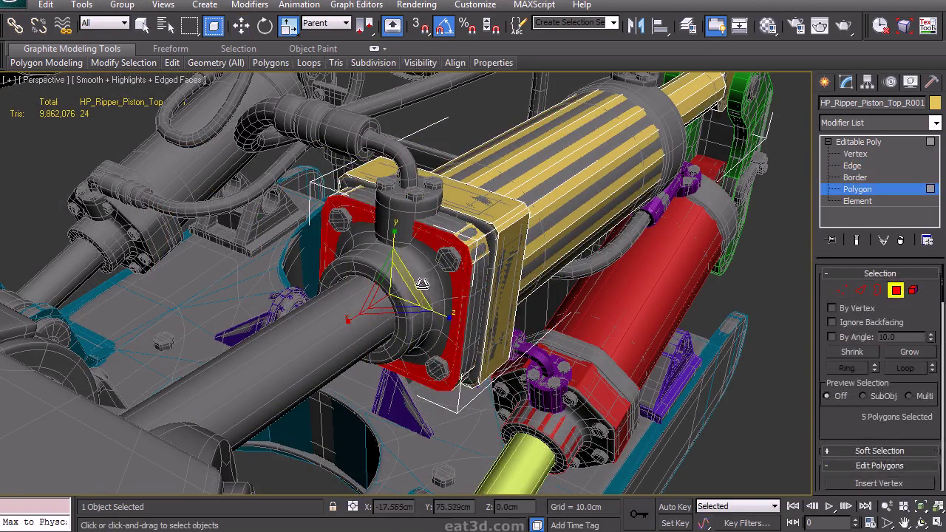
Select only the large front polygon of the flange plate
{"action": "key", "text": "q"}
{"action": "left_click", "coordinate": [422, 287]}
{"action": "left_click", "coordinate": [857, 290]}
{"action": "left_click", "coordinate": [895, 290]}
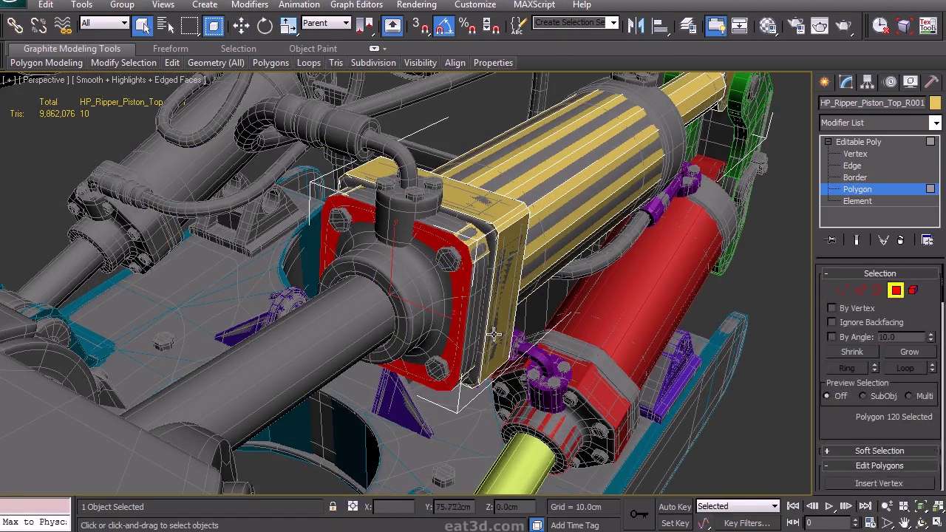
Inset the selected front polygons of the upper piston's square flange to leave a thin rim
{"action": "left_click_drag", "start_coordinate": [890, 339], "coordinate": [890, 266]}
{"action": "left_click", "coordinate": [929, 444]}
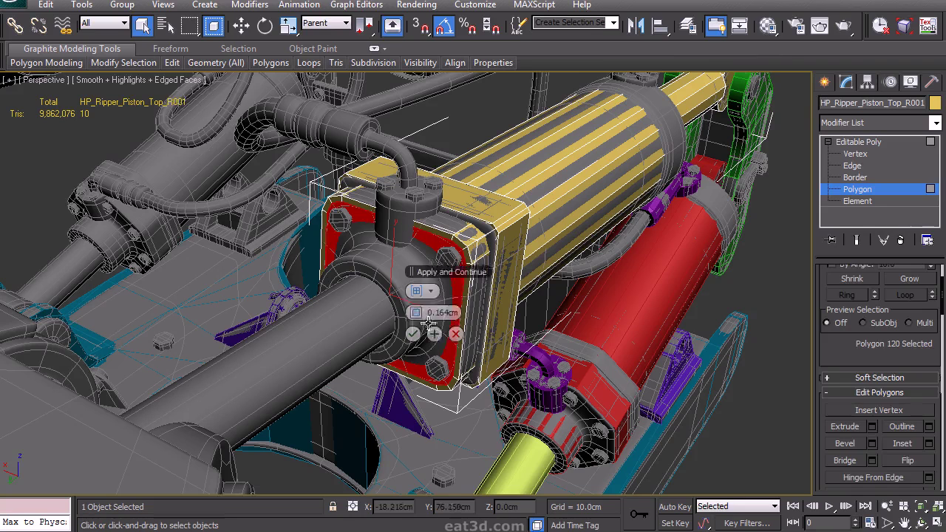
{"action": "left_click_drag", "start_coordinate": [415, 313], "coordinate": [420, 314]}
{"action": "left_click", "coordinate": [414, 335]}
{"action": "middle_click_drag", "start_coordinate": [449, 314], "coordinate": [444, 317]}
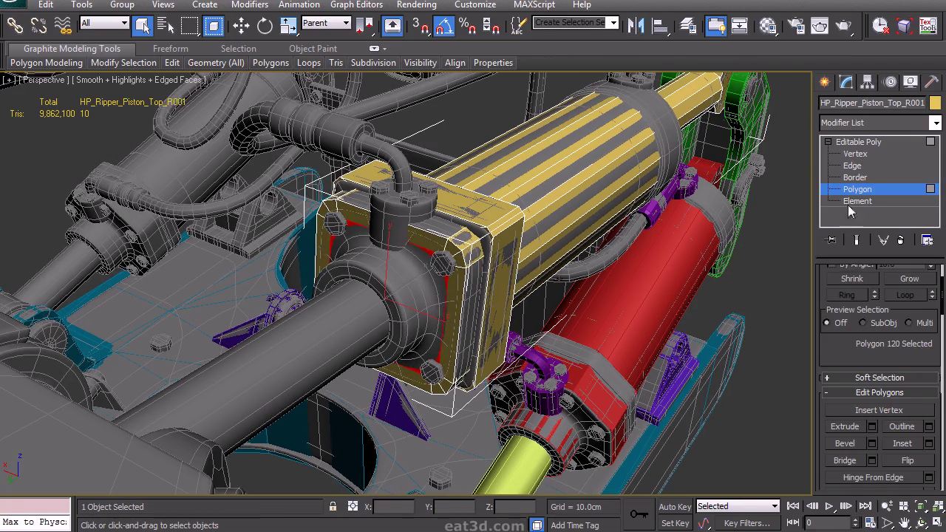
Switch to the inner border of the flange's front face and make it circular with Loop Tools
{"action": "key", "text": "2"}
{"action": "mouse_move", "coordinate": [298, 63]}
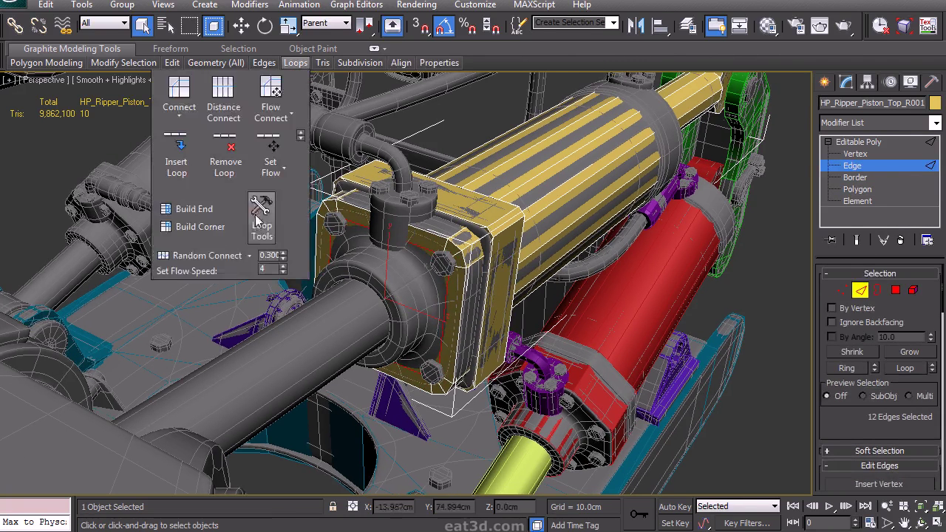
{"action": "left_click", "coordinate": [259, 213]}
{"action": "left_click", "coordinate": [79, 350]}
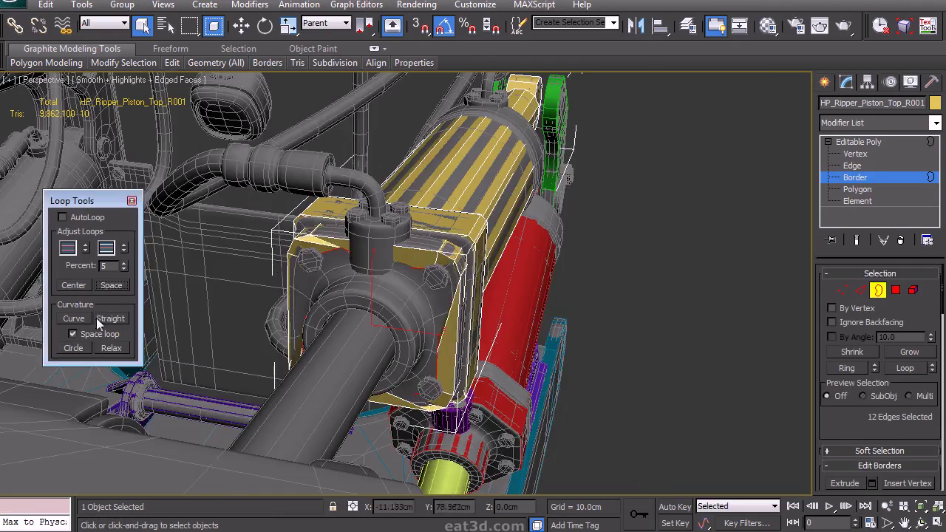
{"action": "left_click", "coordinate": [73, 348]}
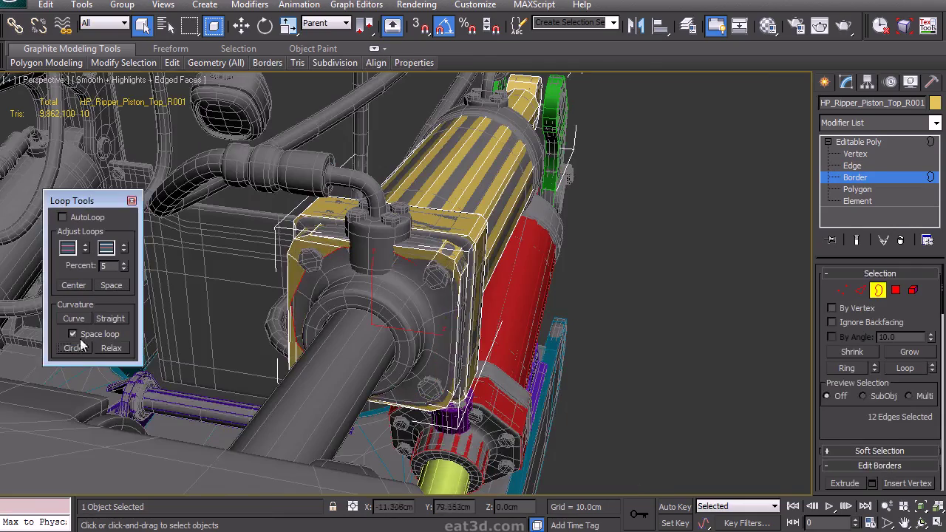
Scale and rotate the circular border so it fits the round collar around the piston rod
{"action": "middle_click_drag", "start_coordinate": [468, 309], "coordinate": [401, 311], "text": "alt"}
{"action": "key", "text": "r"}
{"action": "key", "text": "F3"}
{"action": "left_click_drag", "start_coordinate": [401, 312], "coordinate": [423, 296]}
{"action": "key", "text": "e"}
{"action": "mouse_move", "coordinate": [442, 280]}
{"action": "middle_mouse_down", "text": "alt"}
{"action": "mouse_move", "coordinate": [422, 309]}
{"action": "mouse_move", "coordinate": [467, 293]}
{"action": "middle_mouse_up", "text": "alt"}
{"action": "left_click_drag", "start_coordinate": [419, 296], "coordinate": [421, 302]}
{"action": "mouse_move", "coordinate": [443, 268]}
{"action": "middle_mouse_down", "text": "alt"}
{"action": "mouse_move", "coordinate": [477, 293]}
{"action": "mouse_move", "coordinate": [406, 328]}
{"action": "mouse_move", "coordinate": [437, 334]}
{"action": "mouse_move", "coordinate": [630, 271]}
{"action": "mouse_move", "coordinate": [637, 251]}
{"action": "middle_mouse_up", "text": "alt"}
{"action": "key", "text": "F3"}
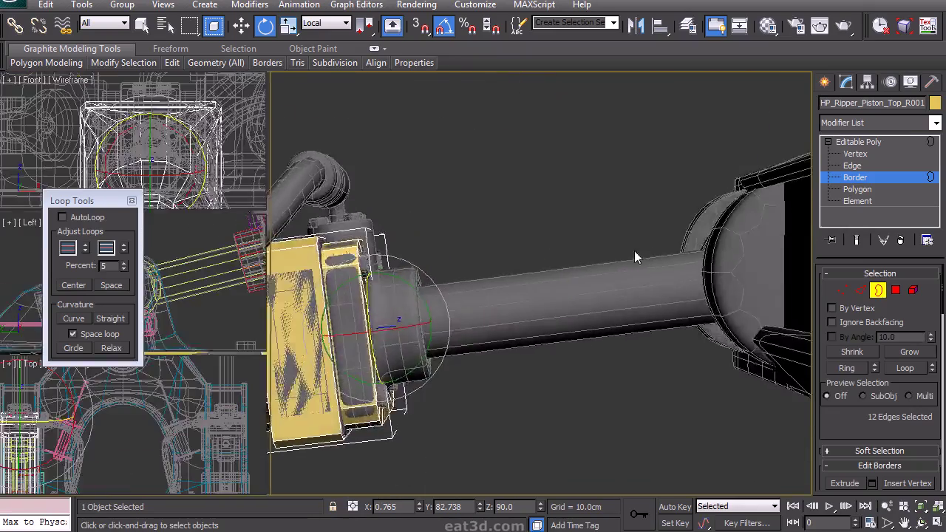
In the Left view, select the polygons of the flange's slanted front face
{"action": "key", "text": "alt+w"}
{"action": "middle_click", "coordinate": [209, 288]}
{"action": "key", "text": "alt+w"}
{"action": "key", "text": "z"}
{"action": "middle_click_drag", "start_coordinate": [325, 236], "coordinate": [302, 251]}
{"action": "scroll", "coordinate": [421, 242], "scroll_direction": "down", "scroll_amount": 4}
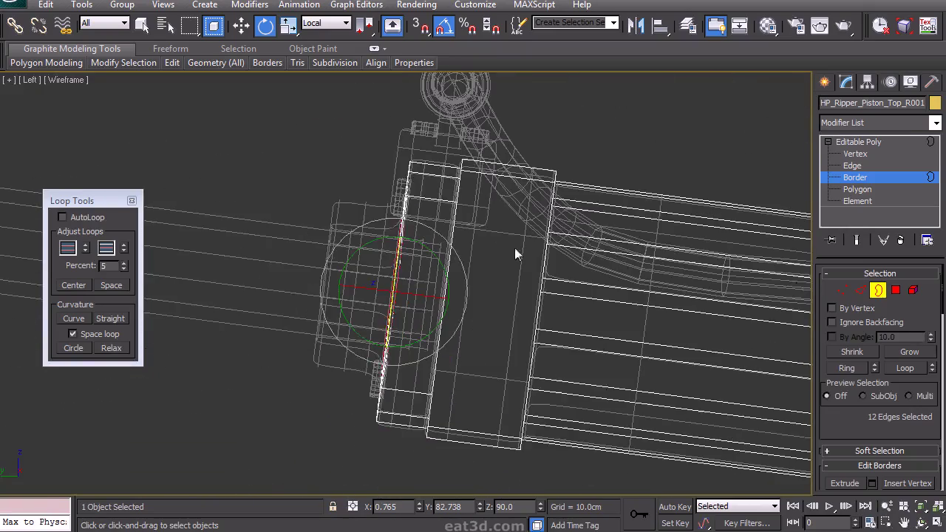
{"action": "key", "text": "4"}
{"action": "left_click_drag", "start_coordinate": [278, 461], "coordinate": [417, 159]}
{"action": "scroll", "coordinate": [855, 410], "scroll_direction": "down", "scroll_amount": 10}
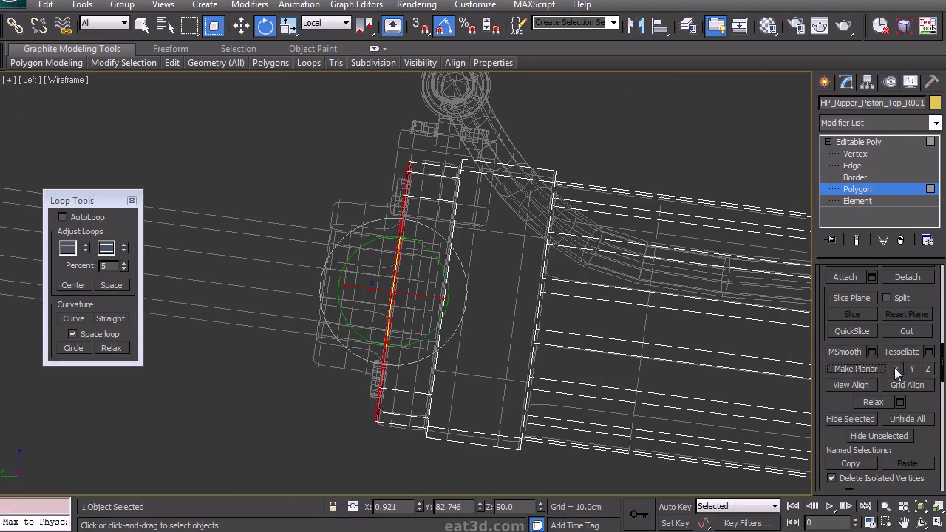
Extend the circular border outward along the piston rod to form the collar on the flange
{"action": "key", "text": "w"}
{"action": "middle_click_drag", "start_coordinate": [474, 326], "coordinate": [459, 323]}
{"action": "key", "text": "alt+w"}
{"action": "middle_click", "coordinate": [554, 316]}
{"action": "key", "text": "alt+w"}
{"action": "middle_click_drag", "start_coordinate": [563, 314], "coordinate": [431, 319], "text": "alt"}
{"action": "key", "text": "3"}
{"action": "left_click_drag", "start_coordinate": [409, 323], "coordinate": [373, 332], "text": "shift"}
{"action": "mouse_move", "coordinate": [414, 342]}
{"action": "middle_mouse_down", "text": "alt"}
{"action": "mouse_move", "coordinate": [431, 346]}
{"action": "mouse_move", "coordinate": [416, 340]}
{"action": "middle_mouse_up", "text": "alt"}
{"action": "key", "text": "r"}
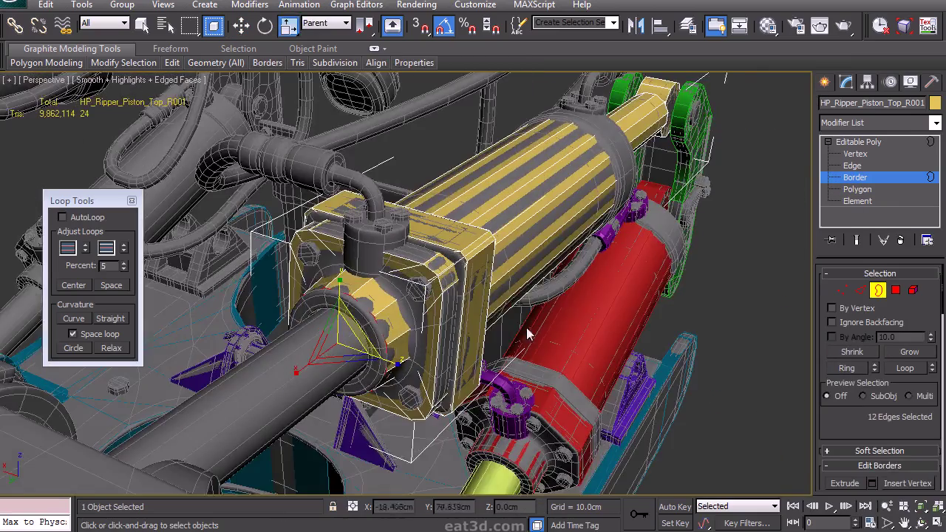
{"action": "left_click_drag", "start_coordinate": [863, 339], "coordinate": [863, 244]}
{"action": "key", "text": "w"}
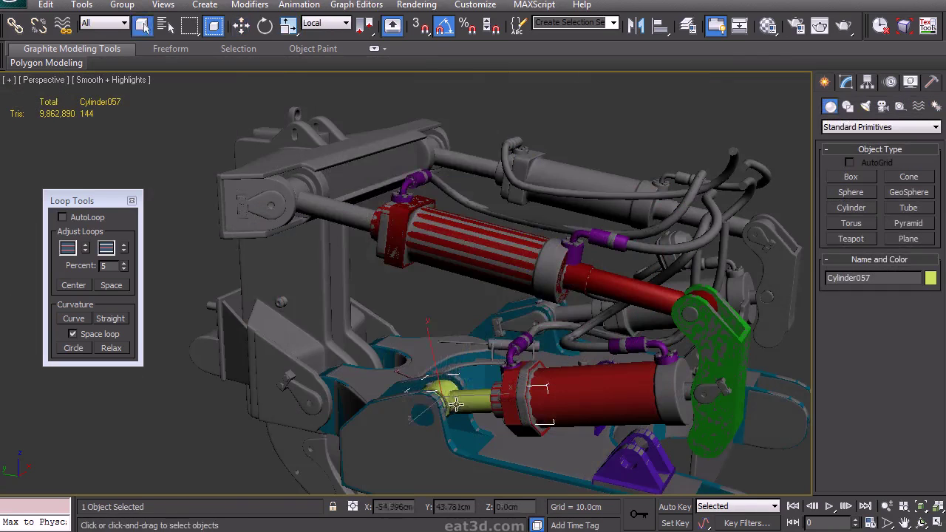
Clone the lower piston's yellow rod and align the copy to the upper high-poly rod by pivot point and orientation, unfreezing the HPRipper layer for picking
{"action": "left_click", "coordinate": [444, 390]}
{"action": "mouse_move", "coordinate": [443, 390]}
{"action": "left_mouse_down", "text": "shift"}
{"action": "mouse_move", "coordinate": [412, 211]}
{"action": "mouse_move", "coordinate": [386, 134]}
{"action": "left_mouse_up", "text": "shift"}
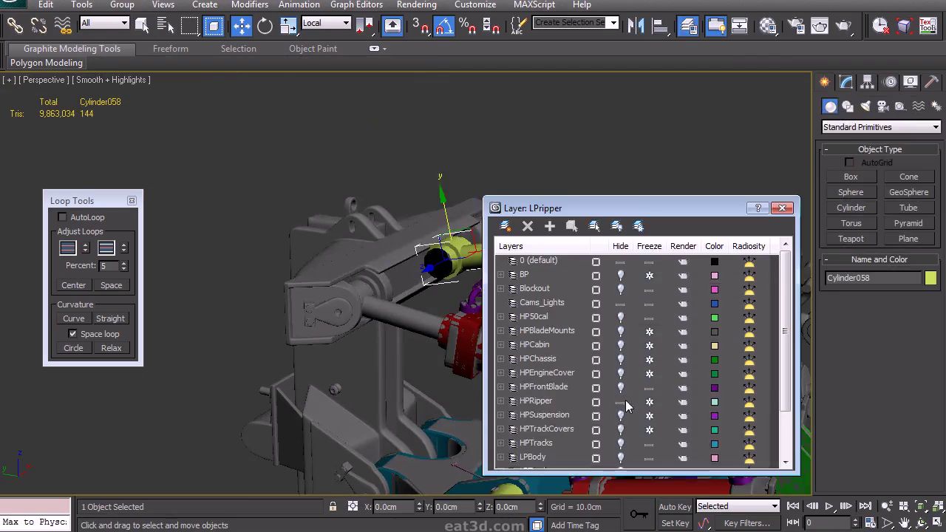
{"action": "left_click", "coordinate": [649, 402]}
{"action": "left_click", "coordinate": [660, 26]}
{"action": "left_click", "coordinate": [422, 331]}
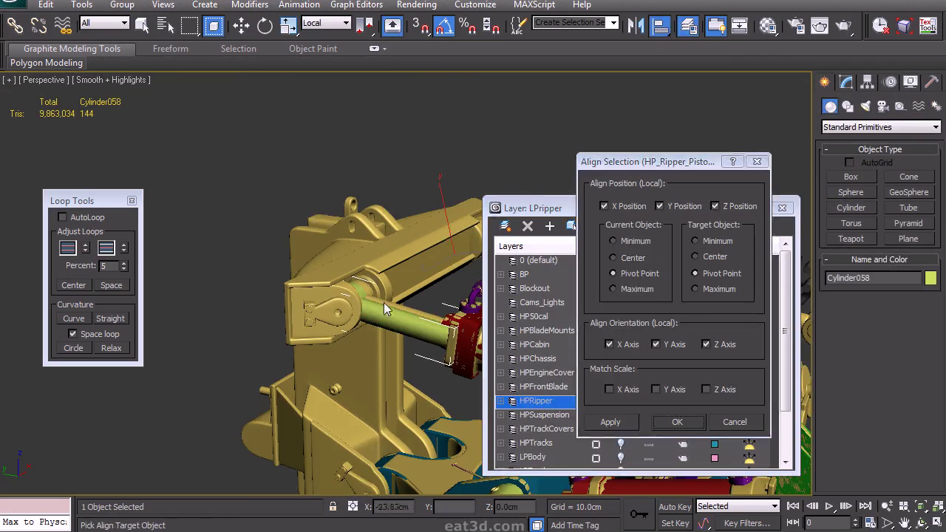
{"action": "left_click", "coordinate": [677, 422]}
{"action": "left_click", "coordinate": [782, 208]}
Align the copied rod to the upper high-poly rod center to center on Z Position, with orientation matched on all axes
{"action": "middle_click_drag", "start_coordinate": [574, 250], "coordinate": [385, 309], "text": "alt"}
{"action": "scroll", "coordinate": [385, 308], "scroll_direction": "up", "scroll_amount": 4}
{"action": "left_click", "coordinate": [691, 29]}
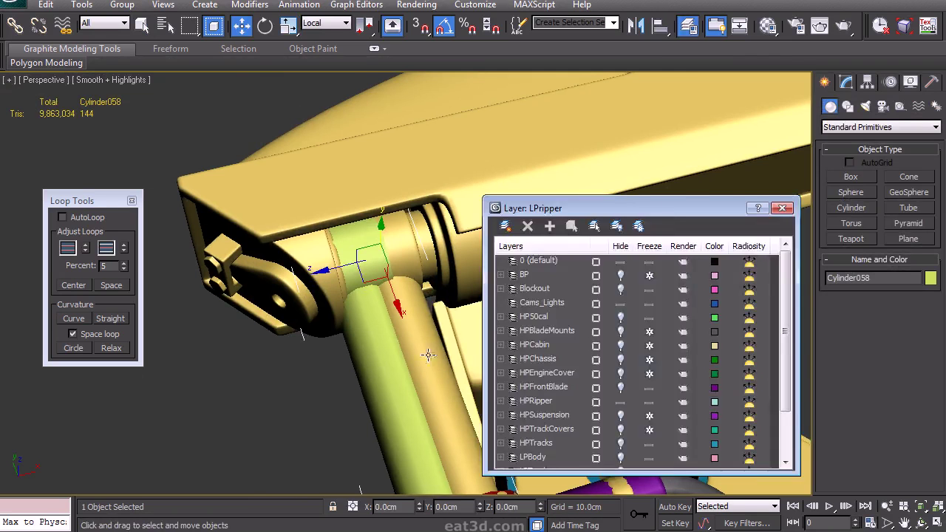
{"action": "left_click", "coordinate": [688, 28]}
{"action": "left_click", "coordinate": [659, 29]}
{"action": "left_click", "coordinate": [419, 340]}
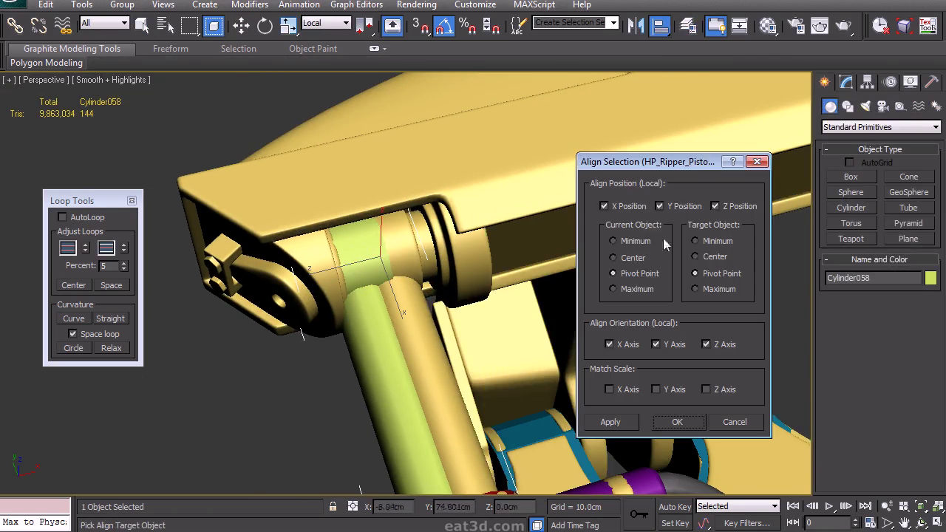
{"action": "left_click", "coordinate": [640, 260]}
{"action": "left_click", "coordinate": [703, 256]}
{"action": "left_click", "coordinate": [640, 206]}
{"action": "left_click", "coordinate": [669, 209]}
{"action": "left_click", "coordinate": [720, 210]}
{"action": "left_click", "coordinate": [666, 205]}
{"action": "left_click", "coordinate": [665, 206]}
{"action": "left_click", "coordinate": [619, 208]}
{"action": "left_click", "coordinate": [621, 208]}
{"action": "left_click", "coordinate": [728, 208]}
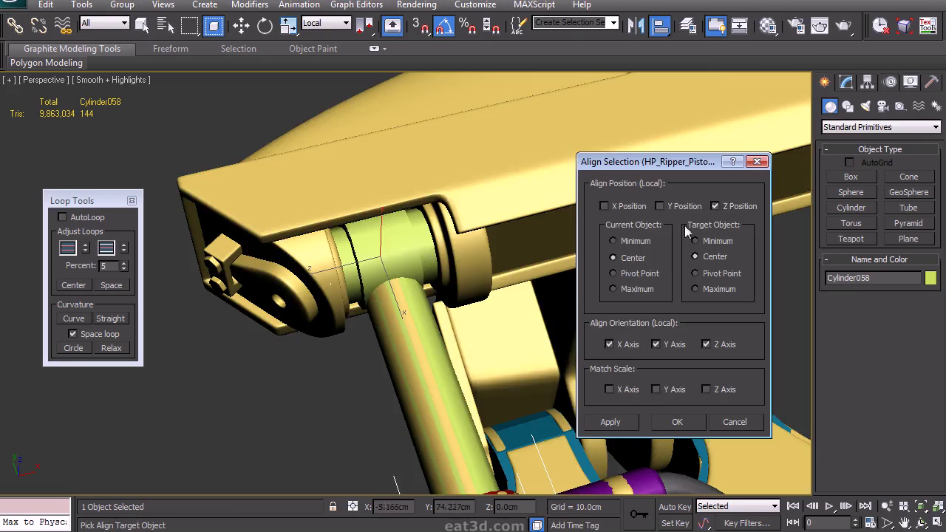
{"action": "left_click", "coordinate": [668, 419]}
Freeze the HPRipper layer and align the copied rod's orientation to the upper piston body on all axes, with every position axis off
{"action": "middle_click_drag", "start_coordinate": [503, 311], "coordinate": [750, 282], "text": "alt"}
{"action": "left_click", "coordinate": [660, 27]}
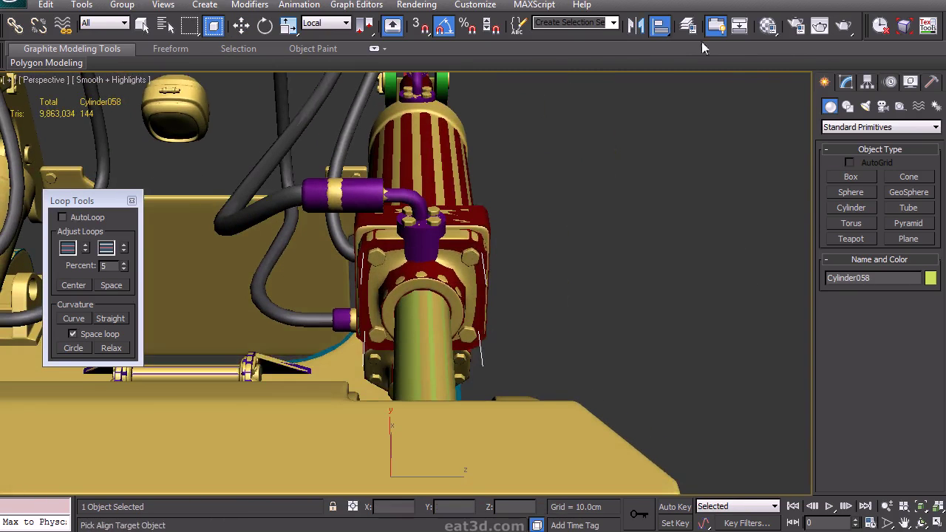
{"action": "left_click", "coordinate": [688, 25]}
{"action": "left_click", "coordinate": [646, 402]}
{"action": "left_click", "coordinate": [452, 249]}
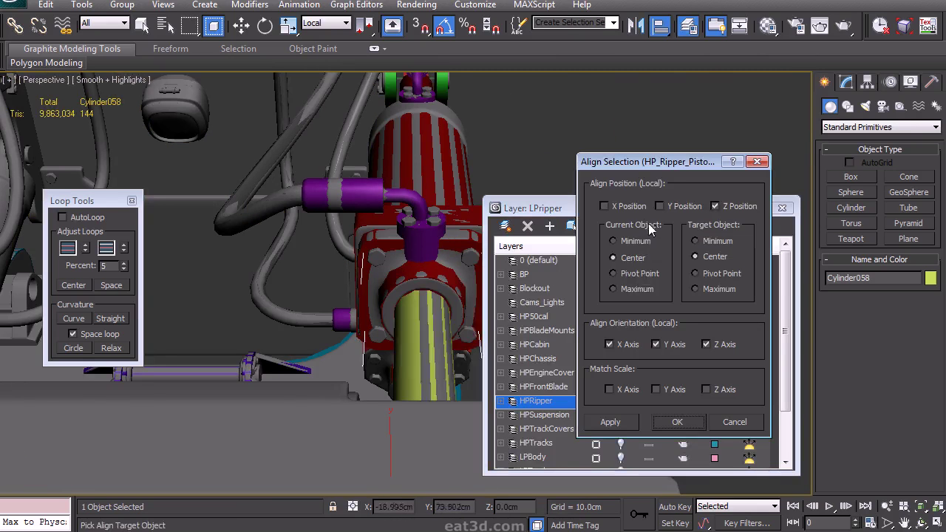
{"action": "left_click", "coordinate": [637, 274]}
{"action": "left_click", "coordinate": [706, 274]}
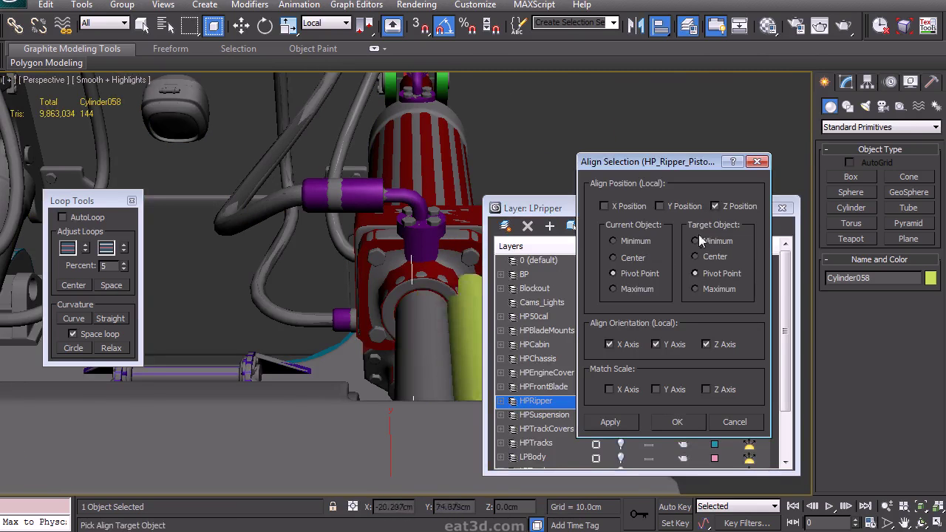
{"action": "left_click", "coordinate": [715, 206]}
{"action": "left_click", "coordinate": [686, 207]}
{"action": "left_click", "coordinate": [629, 207]}
{"action": "left_click", "coordinate": [680, 207]}
{"action": "left_click", "coordinate": [679, 207]}
{"action": "left_click", "coordinate": [725, 206]}
{"action": "left_click", "coordinate": [725, 206]}
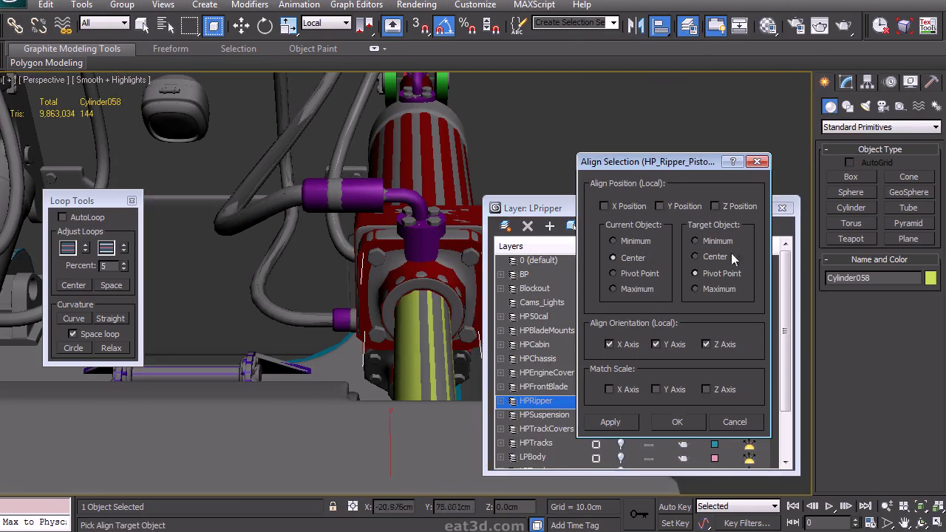
{"action": "left_click", "coordinate": [678, 422]}
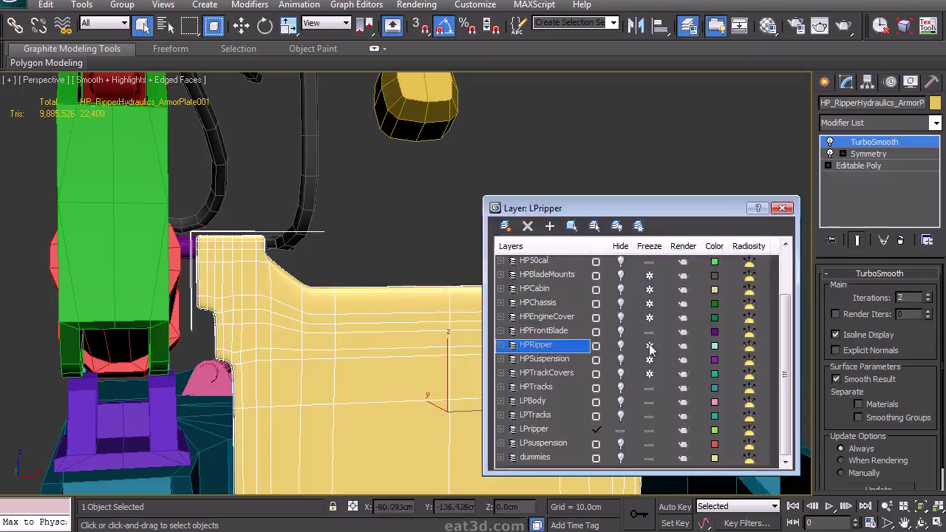
Remove the TurboSmooth modifier from the ripper hydraulics armor plate and remove two of its support edge loops
{"action": "left_click", "coordinate": [782, 208]}
{"action": "left_click", "coordinate": [900, 241]}
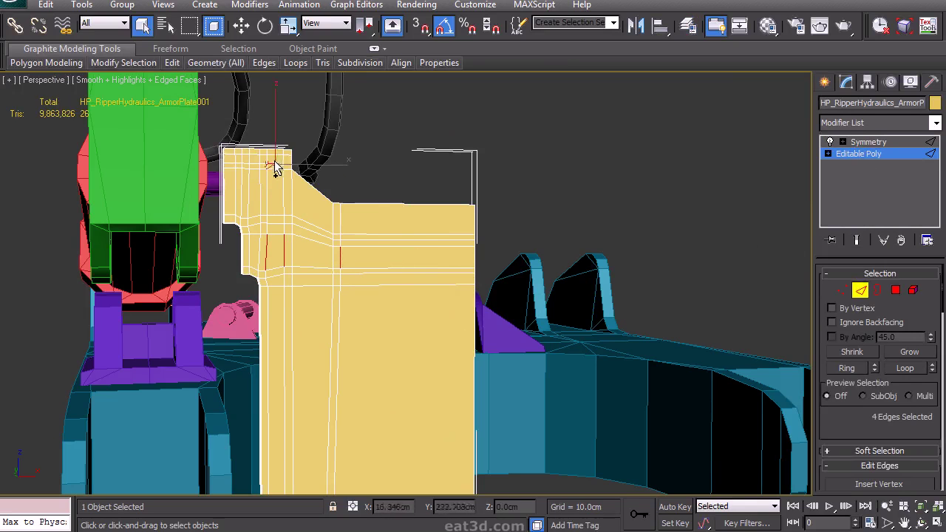
{"action": "key", "text": "alt+l"}
{"action": "key", "text": "ctrl+BackSpace"}
{"action": "left_click", "coordinate": [285, 215]}
{"action": "key", "text": "alt+l"}
{"action": "key", "text": "ctrl+BackSpace"}
Save the scene and remove another support edge loop near the armor plate's upper outer corner
{"action": "middle_click_drag", "start_coordinate": [299, 200], "coordinate": [222, 302]}
{"action": "scroll", "coordinate": [287, 139], "scroll_direction": "up", "scroll_amount": 3}
{"action": "key", "text": "ctrl+s"}
{"action": "left_click", "coordinate": [248, 152]}
{"action": "key", "text": "alt+l"}
{"action": "key", "text": "ctrl+BackSpace"}
{"action": "middle_click_drag", "start_coordinate": [295, 344], "coordinate": [387, 331], "text": "alt"}
Target weld the extra vertices at the notch on the armor plate's outer side
{"action": "left_click", "coordinate": [841, 290]}
{"action": "left_click_drag", "start_coordinate": [838, 425], "coordinate": [840, 283]}
{"action": "left_click", "coordinate": [907, 376]}
{"action": "middle_click_drag", "start_coordinate": [257, 291], "coordinate": [546, 303], "text": "alt"}
{"action": "left_click", "coordinate": [246, 334]}
{"action": "left_click", "coordinate": [238, 320]}
{"action": "middle_click_drag", "start_coordinate": [237, 320], "coordinate": [312, 309], "text": "alt"}
{"action": "left_click", "coordinate": [250, 329]}
{"action": "left_click", "coordinate": [251, 337]}
{"action": "left_click", "coordinate": [247, 334]}
{"action": "right_click", "coordinate": [248, 334]}
Select and remove another leftover edge loop near the armor plate's notch
{"action": "left_click", "coordinate": [829, 154]}
{"action": "left_click", "coordinate": [853, 177]}
{"action": "double_click", "coordinate": [259, 295]}
{"action": "key", "text": "ctrl+BackSpace"}
{"action": "middle_click_drag", "start_coordinate": [343, 231], "coordinate": [443, 273], "text": "alt"}
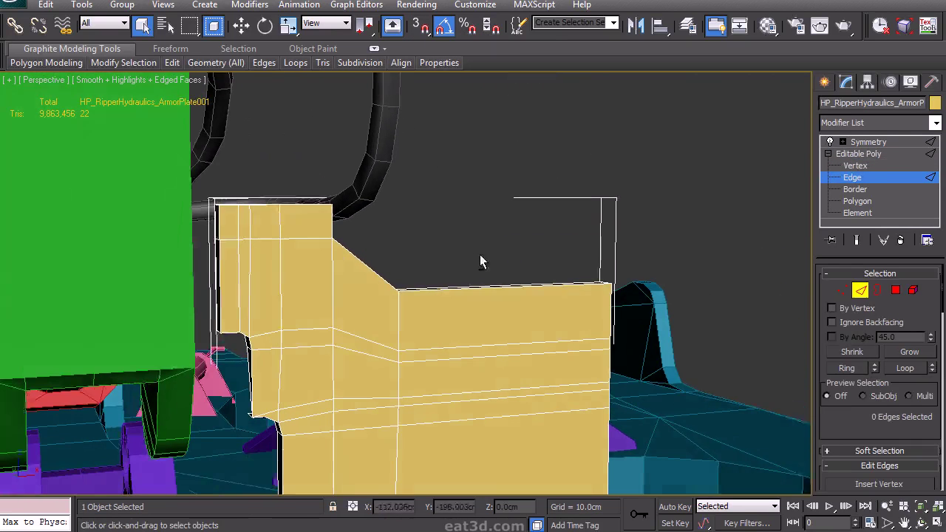
Target weld the second-row vertices onto the armor plate's top edge and return to edge editing
{"action": "left_click", "coordinate": [847, 295]}
{"action": "scroll", "coordinate": [852, 434], "scroll_direction": "down", "scroll_amount": 3}
{"action": "left_click", "coordinate": [910, 428]}
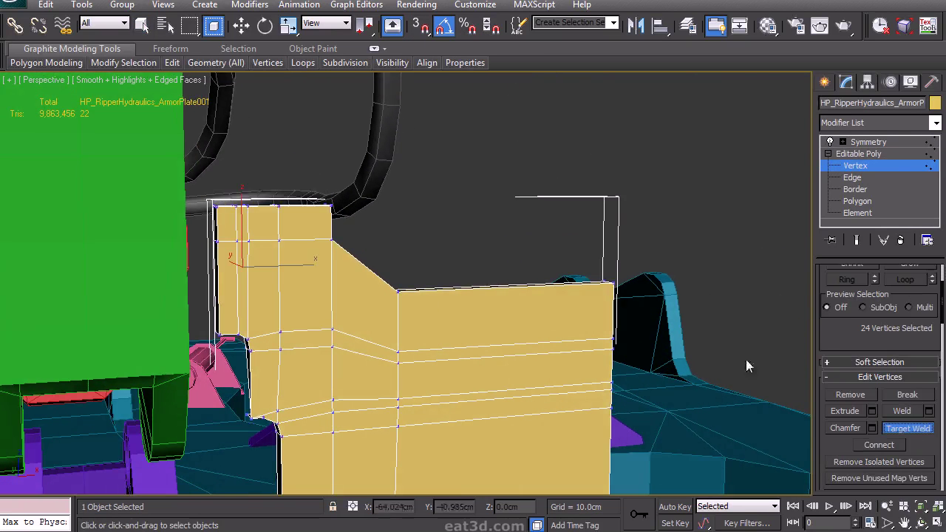
{"action": "left_click", "coordinate": [279, 208]}
{"action": "middle_click_drag", "start_coordinate": [278, 208], "coordinate": [207, 245], "text": "alt"}
{"action": "left_click", "coordinate": [211, 252]}
{"action": "left_click", "coordinate": [210, 217]}
{"action": "right_click", "coordinate": [210, 218]}
{"action": "left_click", "coordinate": [852, 178]}
{"action": "middle_click_drag", "start_coordinate": [458, 247], "coordinate": [867, 237], "text": "alt"}
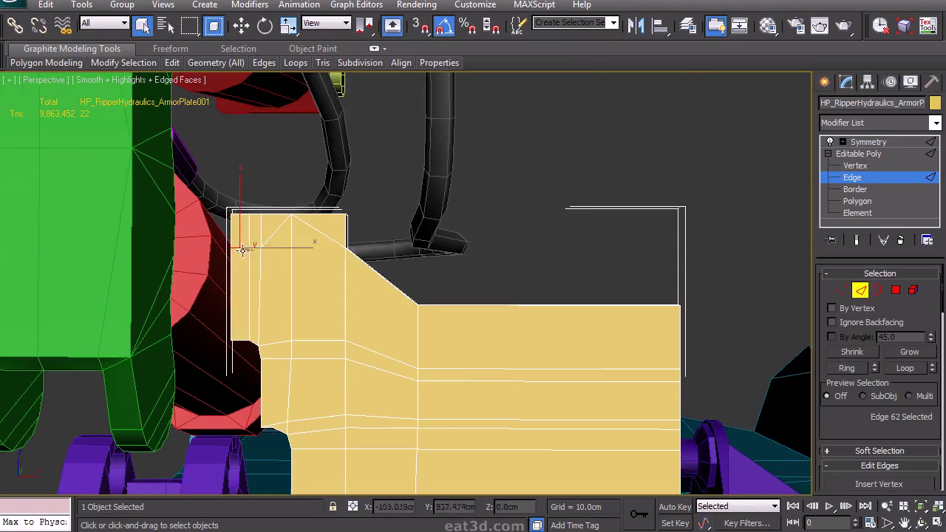
Select two separate elements of the armor plate mesh and delete them
{"action": "left_click", "coordinate": [913, 291]}
{"action": "middle_click_drag", "start_coordinate": [695, 299], "coordinate": [414, 270], "text": "alt"}
{"action": "left_click", "coordinate": [428, 250]}
{"action": "left_click", "coordinate": [429, 323], "text": "ctrl"}
{"action": "key", "text": "Delete"}
{"action": "middle_click_drag", "start_coordinate": [431, 327], "coordinate": [170, 350], "text": "alt"}
{"action": "middle_click_drag", "start_coordinate": [170, 350], "coordinate": [261, 372]}
Target weld the intermediate vertices along the raised section's top edge into its outer corner vertex
{"action": "left_click", "coordinate": [841, 291]}
{"action": "scroll", "coordinate": [910, 377], "scroll_direction": "down", "scroll_amount": 3}
{"action": "left_click", "coordinate": [916, 384]}
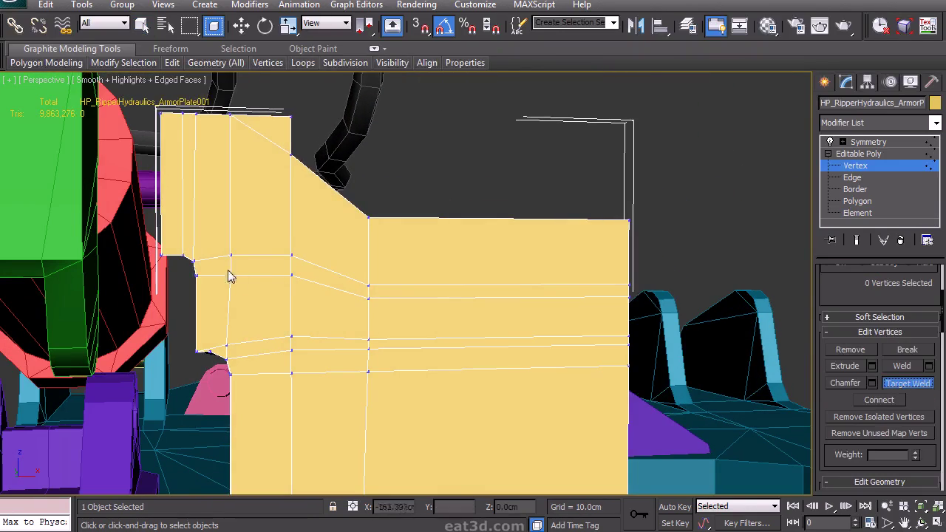
{"action": "left_click", "coordinate": [230, 115]}
{"action": "left_click", "coordinate": [196, 114]}
{"action": "left_click", "coordinate": [196, 114]}
{"action": "left_click", "coordinate": [182, 113]}
{"action": "left_click", "coordinate": [161, 114]}
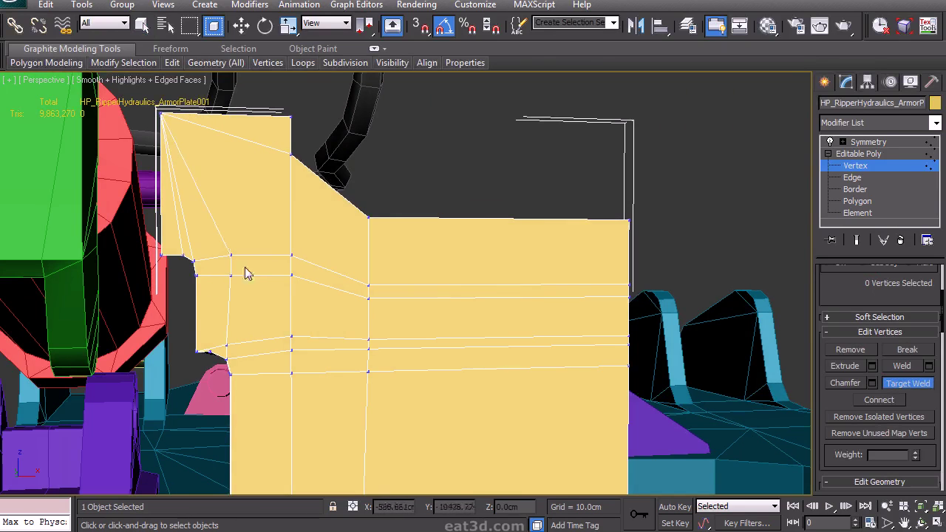
Target weld the interior vertices beside the upper notch into a single vertex below the sloped edge
{"action": "left_click", "coordinate": [230, 276]}
{"action": "left_click", "coordinate": [231, 277]}
{"action": "left_click", "coordinate": [292, 275]}
{"action": "left_click", "coordinate": [292, 256]}
{"action": "left_click", "coordinate": [293, 275]}
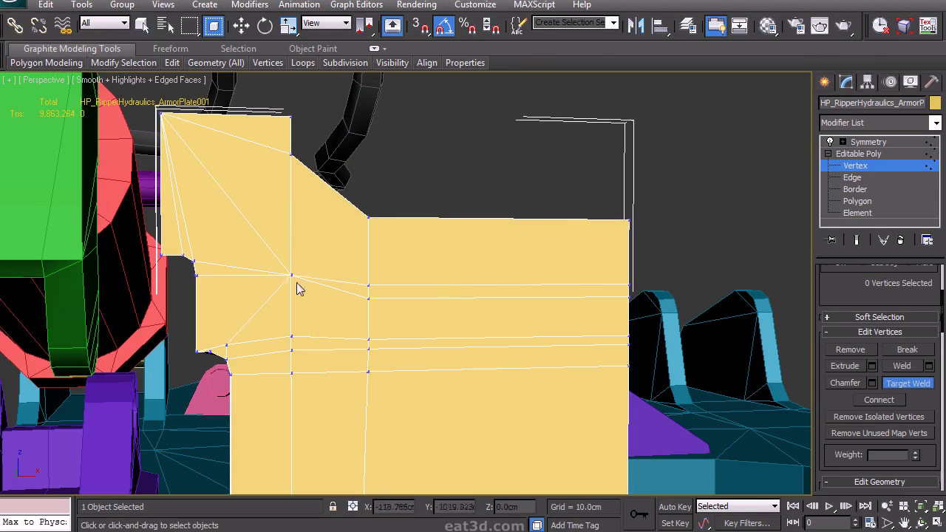
Target weld the upper interior vertices into the vertex at the foot of the slope and collapse the upper right-edge vertices into the top corner
{"action": "left_click", "coordinate": [368, 297]}
{"action": "left_click", "coordinate": [368, 286]}
{"action": "left_click", "coordinate": [367, 285]}
{"action": "left_click", "coordinate": [368, 220]}
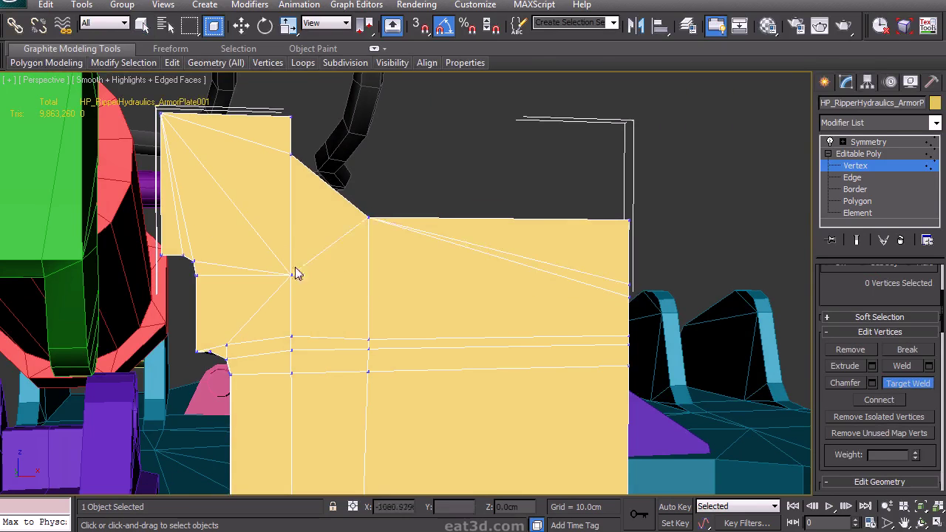
{"action": "left_click", "coordinate": [366, 218]}
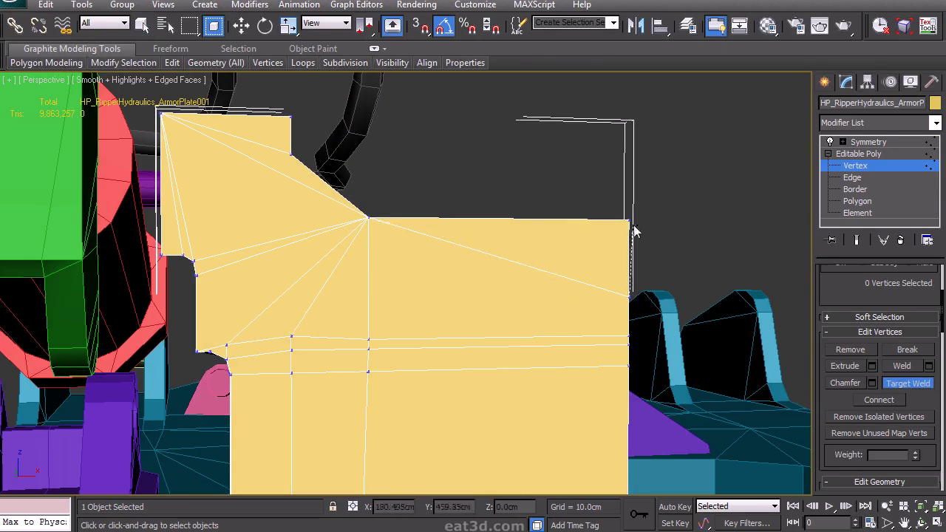
{"action": "right_click", "coordinate": [210, 369]}
{"action": "left_click", "coordinate": [843, 178]}
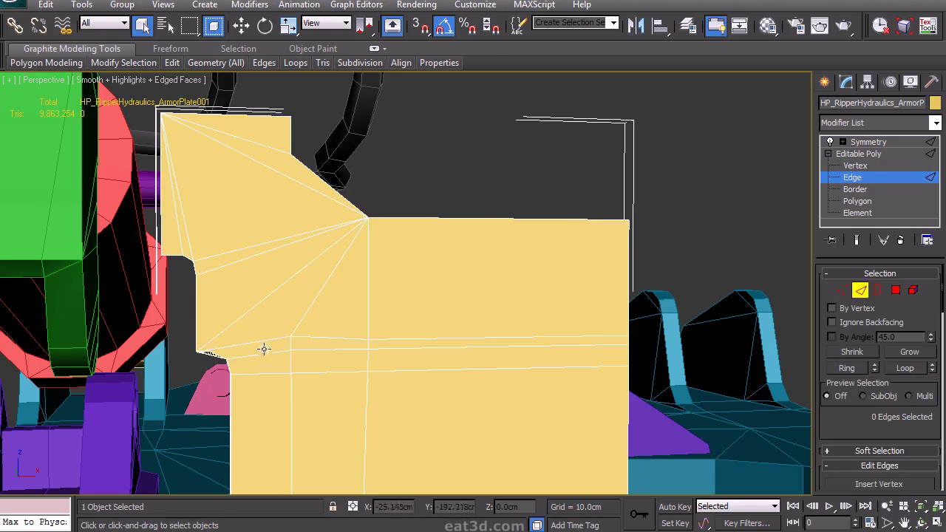
Connect the lower notch vertex with the vertex at the foot of the sloped edge
{"action": "left_click", "coordinate": [846, 291]}
{"action": "left_click", "coordinate": [210, 348]}
{"action": "left_click", "coordinate": [366, 218], "text": "ctrl"}
{"action": "scroll", "coordinate": [897, 453], "scroll_direction": "down", "scroll_amount": 2}
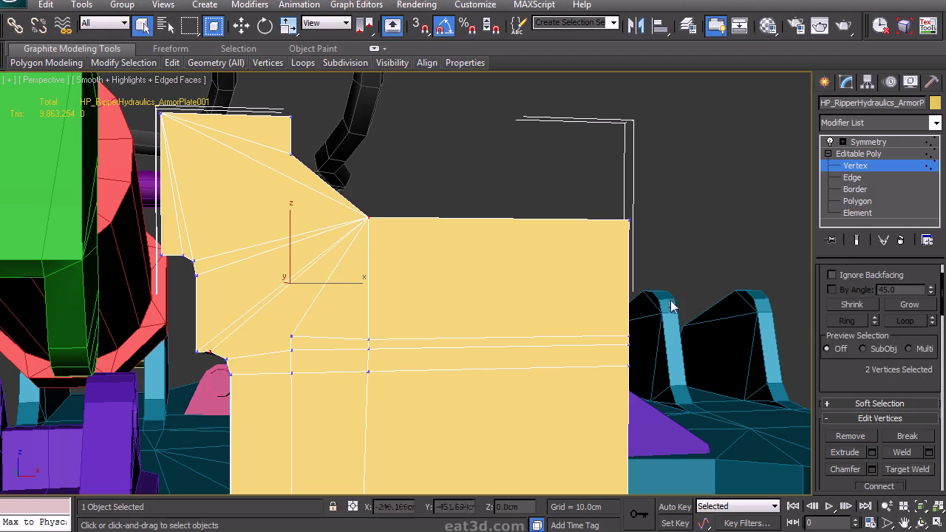
Target weld the lower interior vertices into one vertex directly below the foot of the sloped edge
{"action": "key", "text": "ctrl+shift+w"}
{"action": "left_click", "coordinate": [293, 372]}
{"action": "left_click", "coordinate": [372, 352]}
{"action": "left_click", "coordinate": [368, 348]}
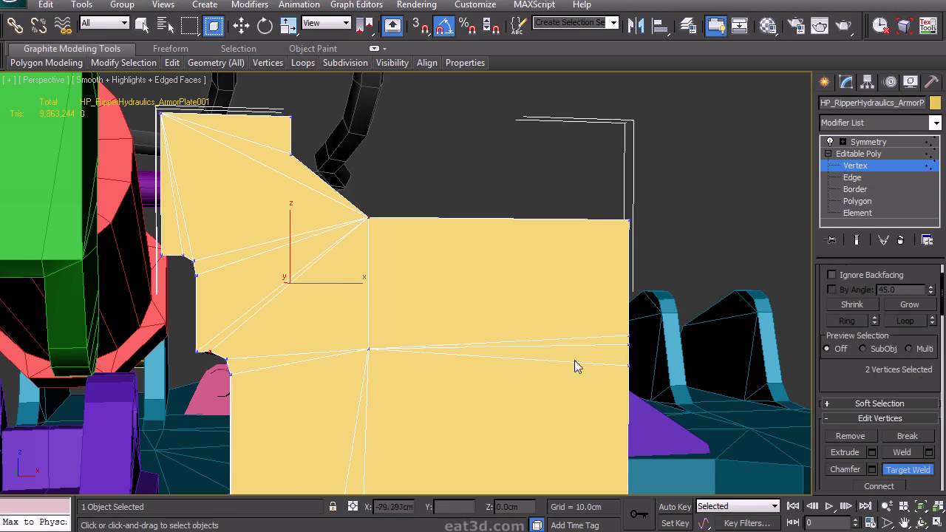
Target weld the remaining right-edge vertices into the top corner and the last interior vertex into the foot of the sloped edge
{"action": "left_click", "coordinate": [629, 365]}
{"action": "left_click", "coordinate": [628, 221]}
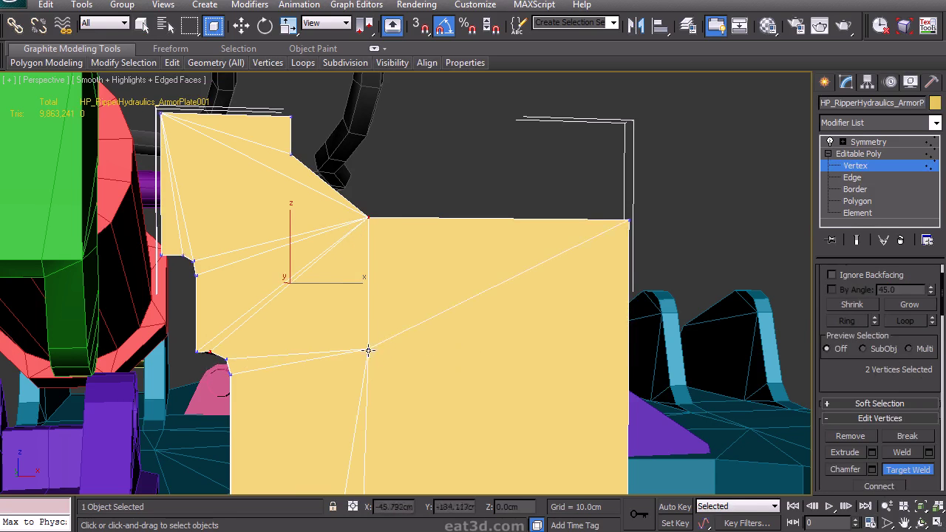
{"action": "left_click", "coordinate": [367, 216]}
{"action": "middle_click_drag", "start_coordinate": [343, 340], "coordinate": [337, 169]}
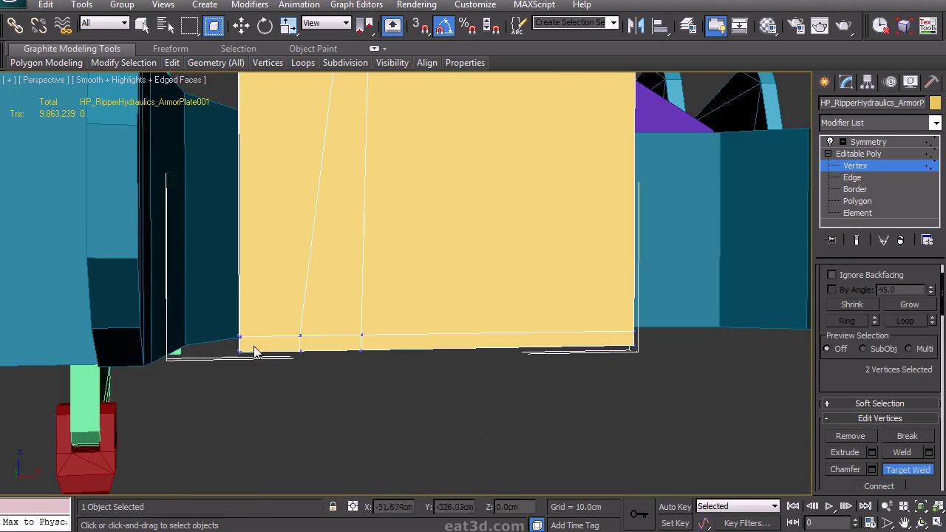
{"action": "key", "text": "ctrl+z"}
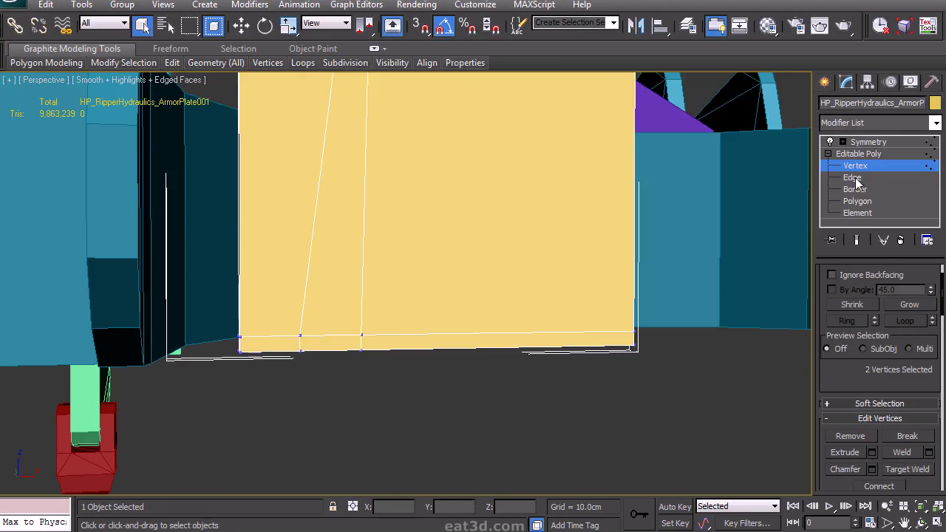
Remove the horizontal edge loop near the armor plate's lower border and the slanted interior edge, together with their vertices
{"action": "left_click", "coordinate": [855, 178]}
{"action": "double_click", "coordinate": [398, 337]}
{"action": "key", "text": "ctrl+BackSpace"}
{"action": "middle_click_drag", "start_coordinate": [370, 174], "coordinate": [351, 194]}
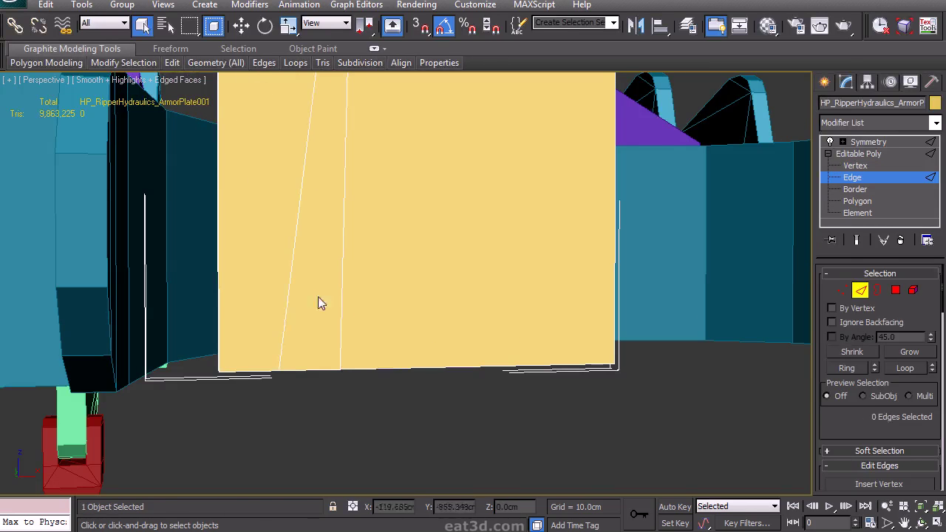
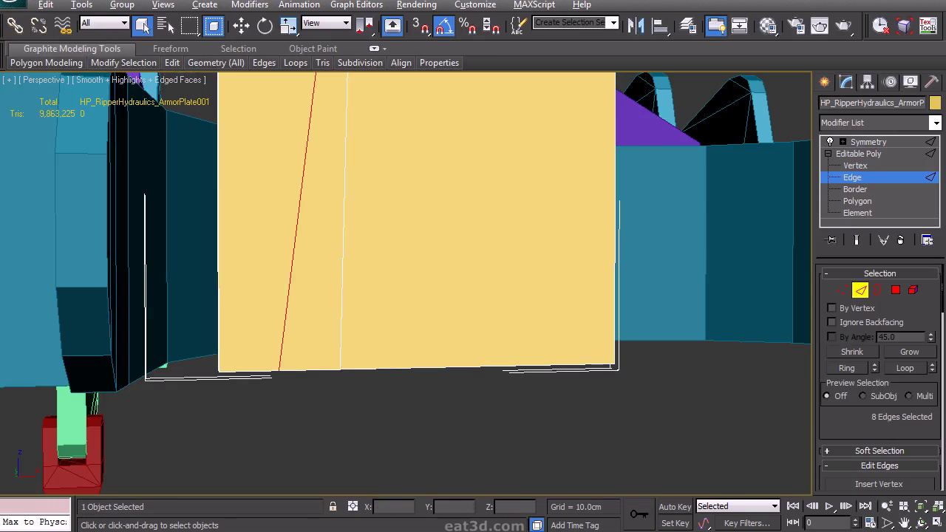
Target weld the remaining interior vertex on the plate's lower border into the adjacent lower corner
{"action": "left_click", "coordinate": [843, 292]}
{"action": "scroll", "coordinate": [874, 396], "scroll_direction": "down", "scroll_amount": 1}
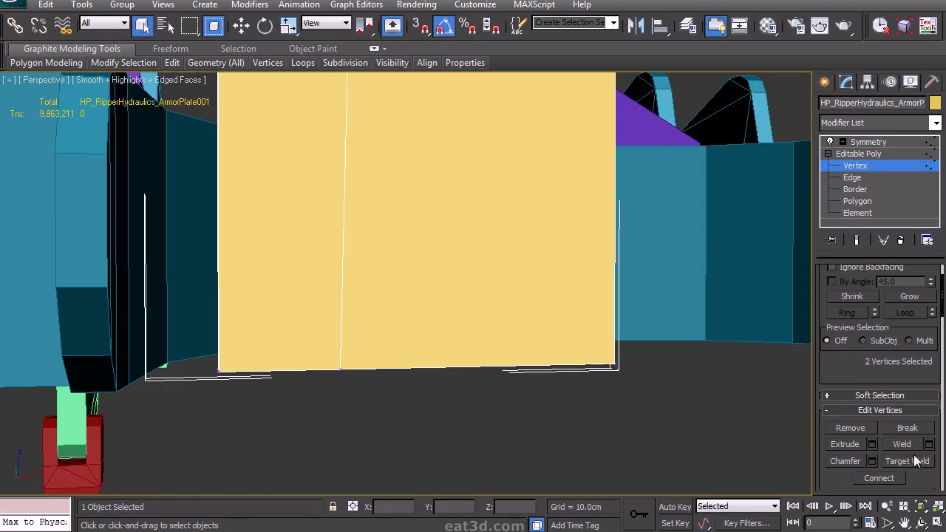
{"action": "left_click", "coordinate": [907, 461]}
{"action": "left_click", "coordinate": [340, 370]}
{"action": "left_click", "coordinate": [220, 371]}
{"action": "middle_click_drag", "start_coordinate": [355, 103], "coordinate": [386, 320]}
{"action": "right_click", "coordinate": [356, 280]}
{"action": "middle_click_drag", "start_coordinate": [340, 285], "coordinate": [357, 327]}
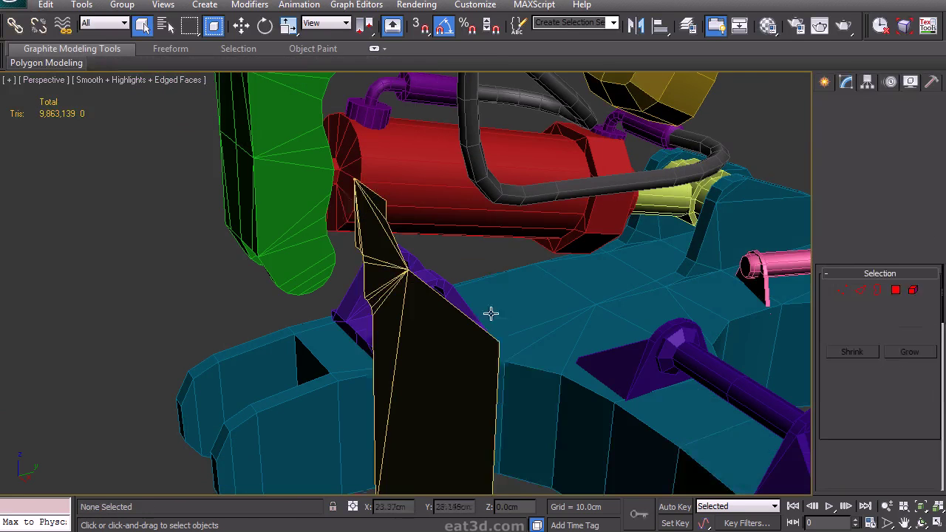
Paste the Symmetry modifier onto the one-sided armor plate and add a Shell modifier beneath it
{"action": "right_click", "coordinate": [880, 143]}
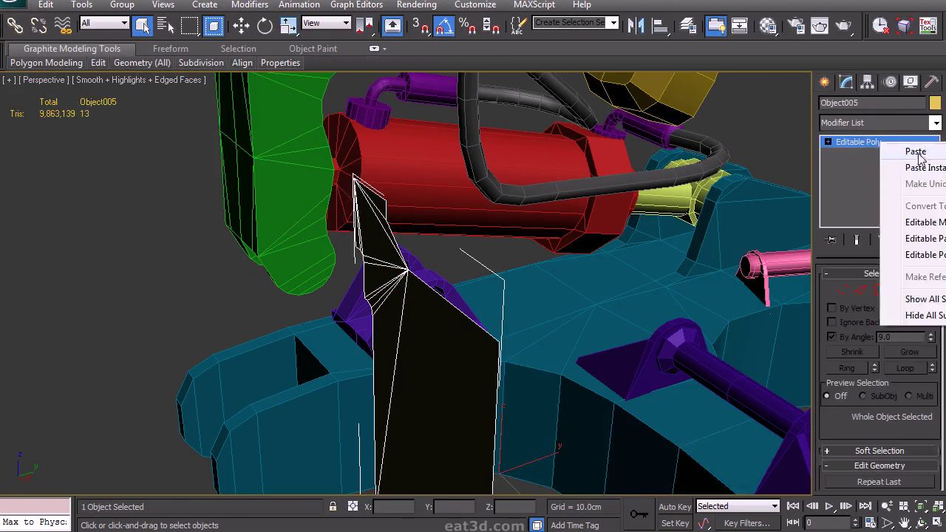
{"action": "left_click", "coordinate": [920, 157]}
{"action": "left_click", "coordinate": [877, 154]}
{"action": "left_click", "coordinate": [887, 123]}
{"action": "key", "text": "s"}
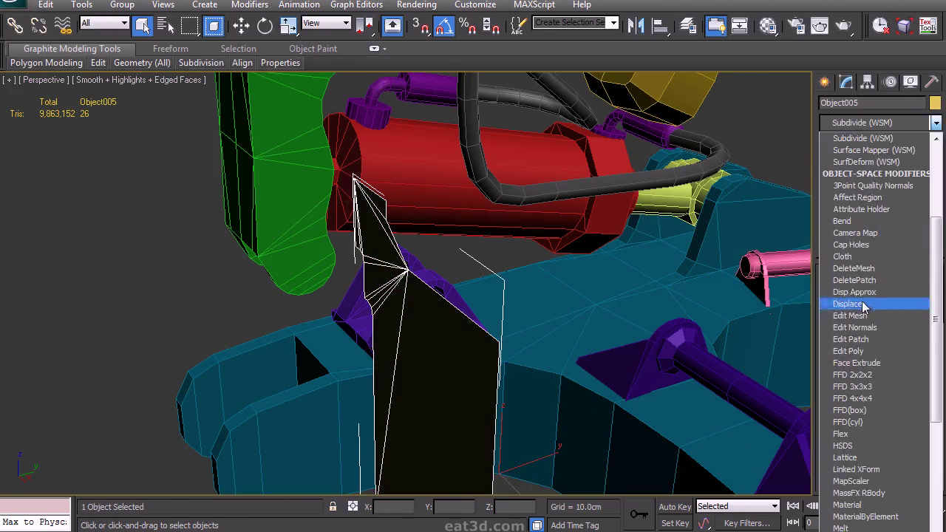
{"action": "scroll", "coordinate": [858, 413], "scroll_direction": "down", "scroll_amount": 5}
{"action": "left_click", "coordinate": [846, 291]}
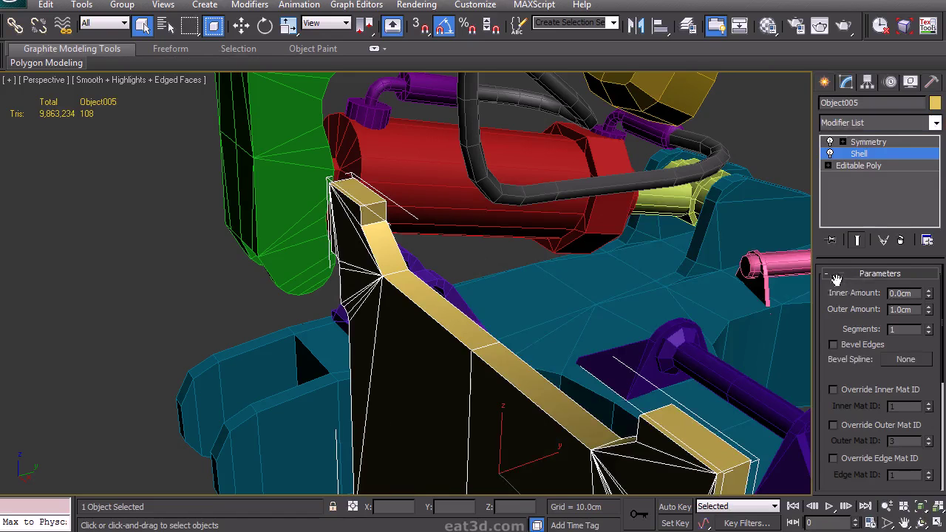
Unhide the HPRipper layer to show the high-poly ripper alongside the low-poly parts
{"action": "left_click", "coordinate": [688, 27]}
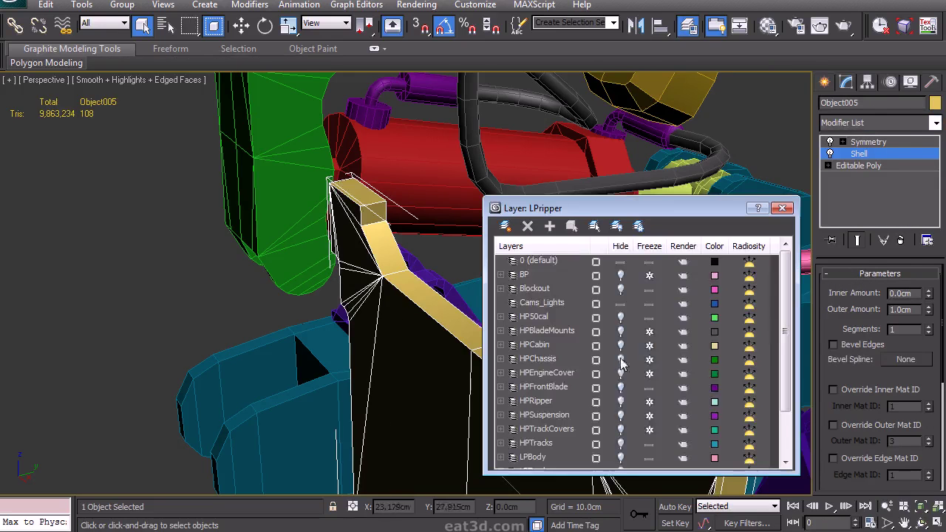
{"action": "scroll", "coordinate": [728, 397], "scroll_direction": "down", "scroll_amount": 2}
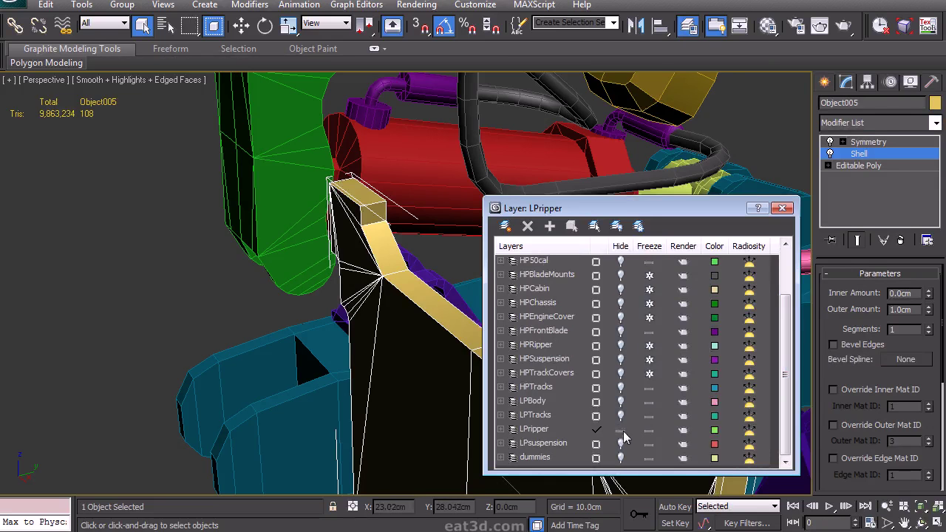
{"action": "left_click", "coordinate": [620, 361]}
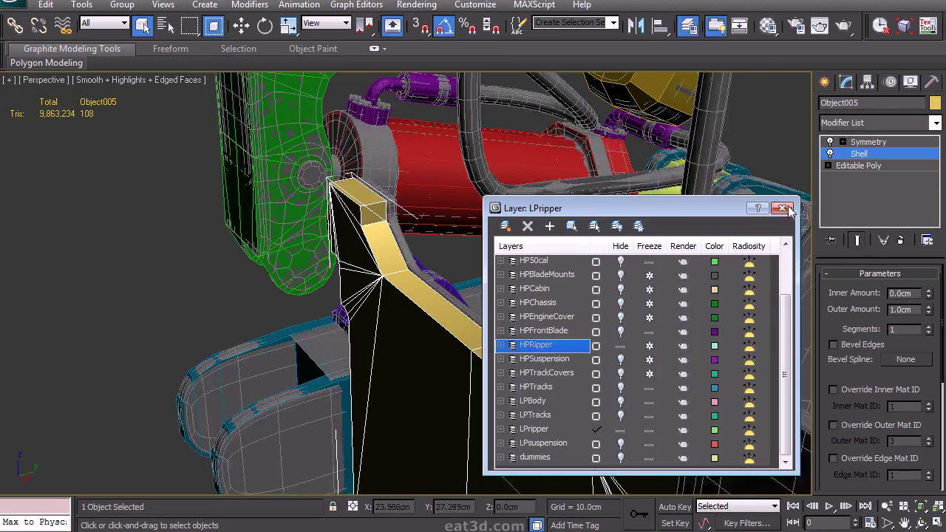
{"action": "left_click", "coordinate": [782, 207]}
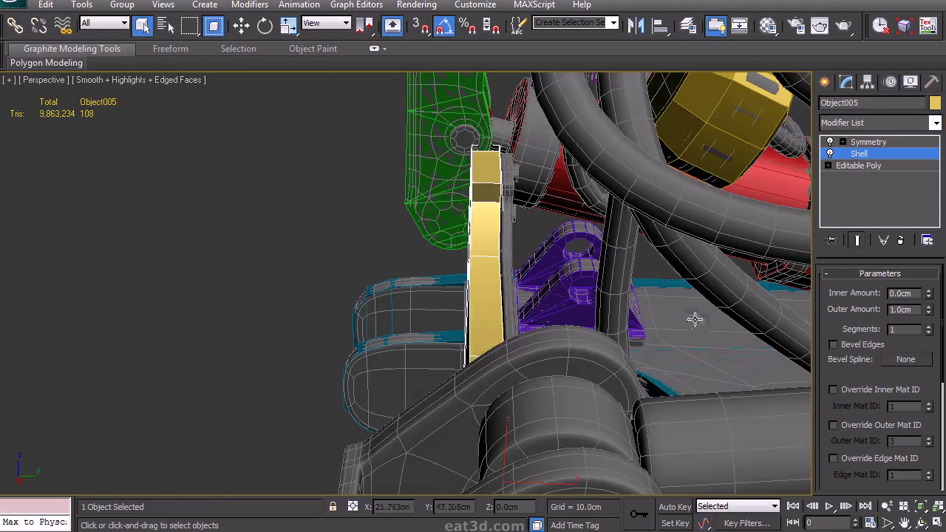
Adjust the Shell's outer and inner amounts so the armor plate's thickness matches the high-poly plate
{"action": "left_click_drag", "start_coordinate": [928, 309], "coordinate": [927, 354]}
{"action": "right_click", "coordinate": [928, 311]}
{"action": "left_click_drag", "start_coordinate": [928, 293], "coordinate": [928, 269]}
{"action": "middle_click_drag", "start_coordinate": [584, 343], "coordinate": [539, 318], "text": "alt"}
{"action": "left_click_drag", "start_coordinate": [929, 296], "coordinate": [929, 286]}
{"action": "middle_click_drag", "start_coordinate": [623, 396], "coordinate": [538, 369], "text": "alt"}
Mirror the one-sided ripper hydraulics across the X axis as instances, using the transform coordinate center
{"action": "scroll", "coordinate": [621, 416], "scroll_direction": "down", "scroll_amount": 5}
{"action": "scroll", "coordinate": [624, 380], "scroll_direction": "up", "scroll_amount": 5}
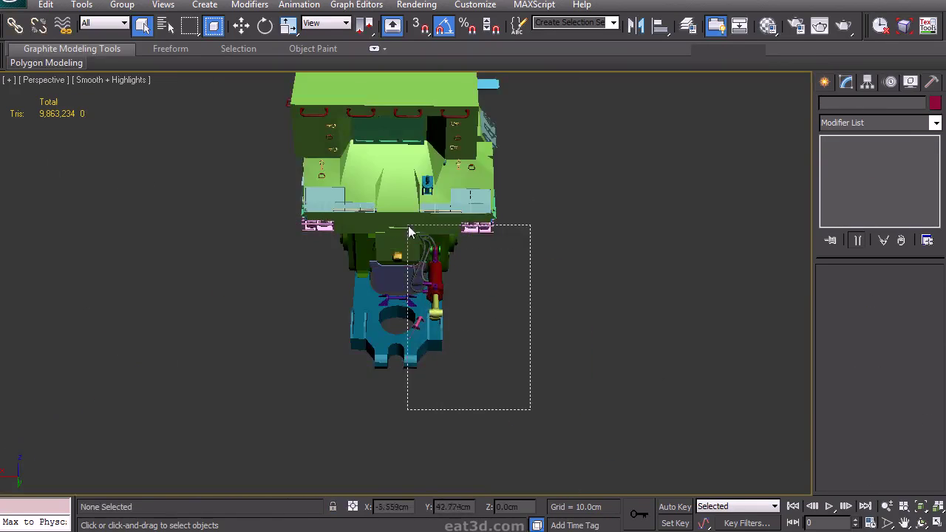
{"action": "left_click_drag", "start_coordinate": [408, 225], "coordinate": [408, 225]}
{"action": "middle_click_drag", "start_coordinate": [408, 226], "coordinate": [467, 297], "text": "alt"}
{"action": "scroll", "coordinate": [467, 297], "scroll_direction": "up", "scroll_amount": 2}
{"action": "left_click_drag", "start_coordinate": [368, 31], "coordinate": [367, 97]}
{"action": "left_click", "coordinate": [640, 31]}
{"action": "left_click", "coordinate": [447, 302]}
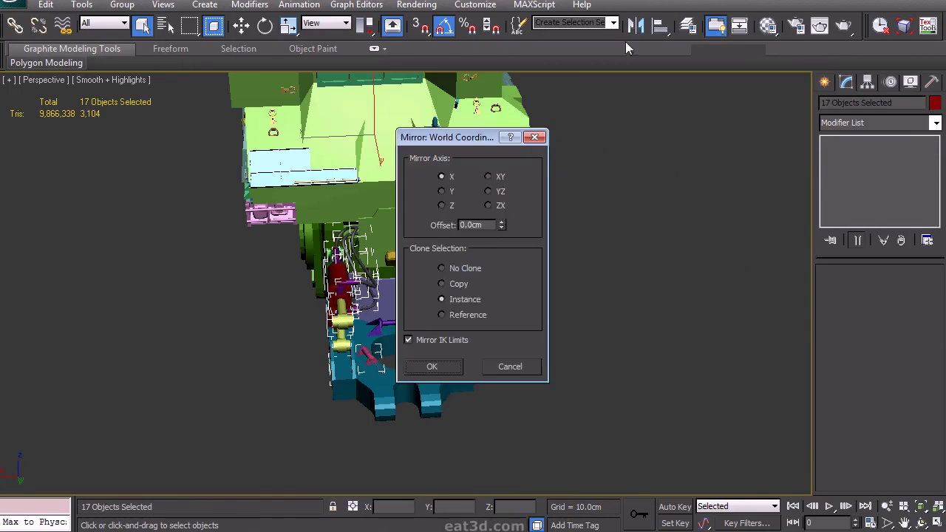
{"action": "left_click", "coordinate": [431, 367]}
{"action": "left_click", "coordinate": [545, 376]}
Draw a box about 29.8 cm long and 10.4 cm wide over the ripper's upright column in the Left view
{"action": "middle_click_drag", "start_coordinate": [545, 375], "coordinate": [432, 330], "text": "alt"}
{"action": "middle_click_drag", "start_coordinate": [465, 302], "coordinate": [522, 338], "text": "alt"}
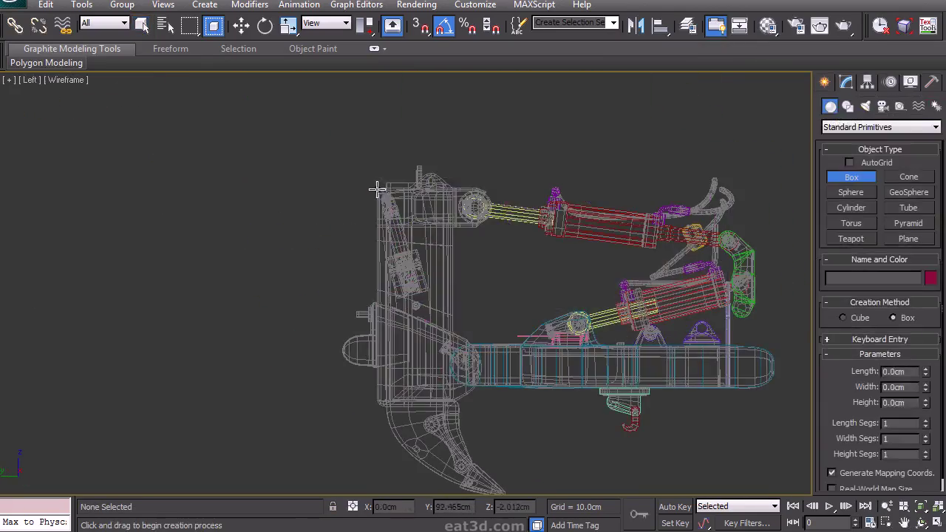
{"action": "mouse_move", "coordinate": [377, 190]}
{"action": "left_mouse_down"}
{"action": "mouse_move", "coordinate": [406, 234]}
{"action": "mouse_move", "coordinate": [450, 400]}
{"action": "left_mouse_up"}
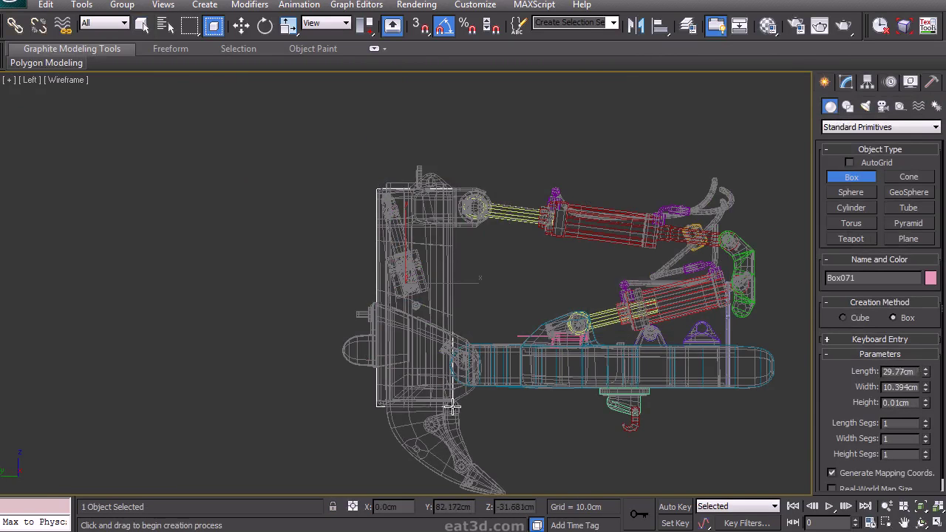
{"action": "left_click", "coordinate": [439, 382]}
{"action": "right_click", "coordinate": [439, 382]}
Set the new box's height to about 2.517 cm to match the thickness of the high-poly column
{"action": "middle_click_drag", "start_coordinate": [439, 382], "coordinate": [562, 382]}
{"action": "key", "text": "alt+w"}
{"action": "key", "text": "alt+w"}
{"action": "scroll", "coordinate": [547, 362], "scroll_direction": "up", "scroll_amount": 5}
{"action": "middle_click_drag", "start_coordinate": [481, 281], "coordinate": [508, 419]}
{"action": "left_click", "coordinate": [847, 82]}
{"action": "left_click_drag", "start_coordinate": [925, 327], "coordinate": [918, 347]}
{"action": "middle_click_drag", "start_coordinate": [610, 399], "coordinate": [550, 347]}
{"action": "middle_click_drag", "start_coordinate": [551, 347], "coordinate": [498, 303], "text": "alt"}
{"action": "scroll", "coordinate": [486, 408], "scroll_direction": "up", "scroll_amount": 3}
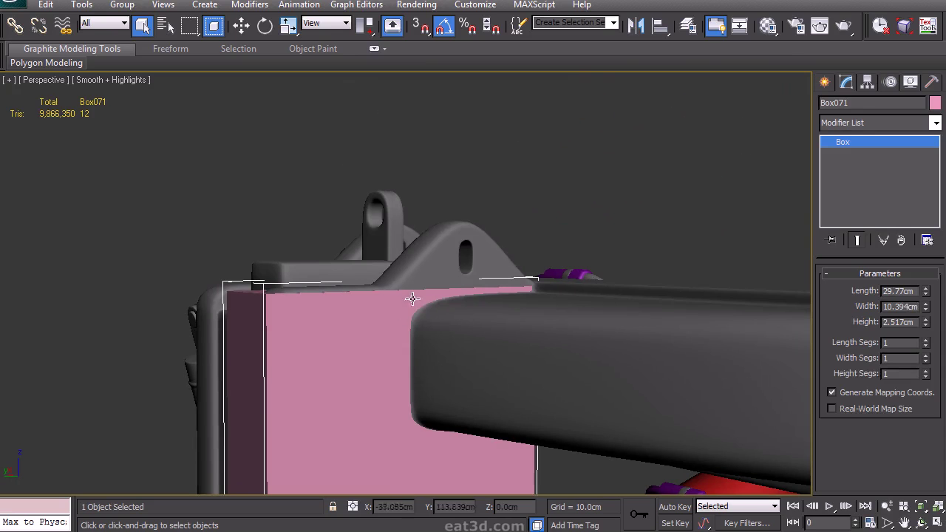
Convert the box to Editable Poly and delete its inner side face at the ripper's centerline
{"action": "right_click", "coordinate": [843, 142]}
{"action": "left_click", "coordinate": [857, 249]}
{"action": "key", "text": "4"}
{"action": "left_click", "coordinate": [235, 345]}
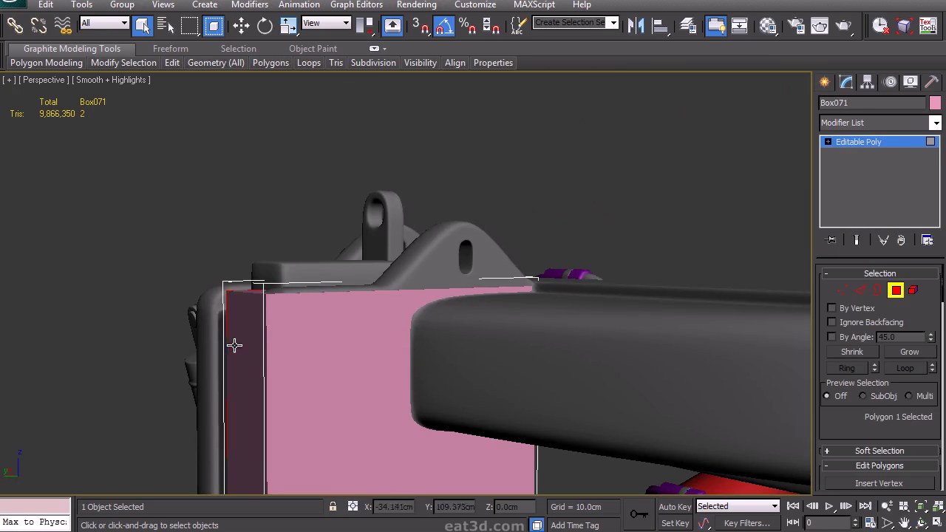
Insert edge loops in the column near its upper end, vertically through its middle, and at the lower bracket's height
{"action": "key", "text": "alt+1"}
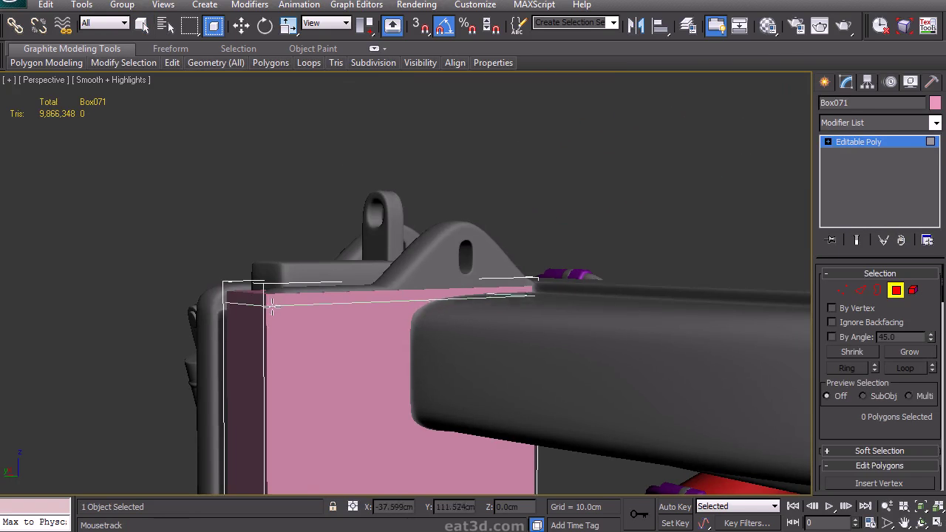
{"action": "middle_click_drag", "start_coordinate": [276, 323], "coordinate": [289, 303], "text": "alt"}
{"action": "left_click", "coordinate": [289, 289]}
{"action": "key", "text": "F4"}
{"action": "mouse_move", "coordinate": [397, 327]}
{"action": "middle_mouse_down", "text": "alt"}
{"action": "mouse_move", "coordinate": [389, 328]}
{"action": "mouse_move", "coordinate": [392, 314]}
{"action": "middle_mouse_up", "text": "alt"}
{"action": "middle_click_drag", "start_coordinate": [397, 380], "coordinate": [399, 362], "text": "alt"}
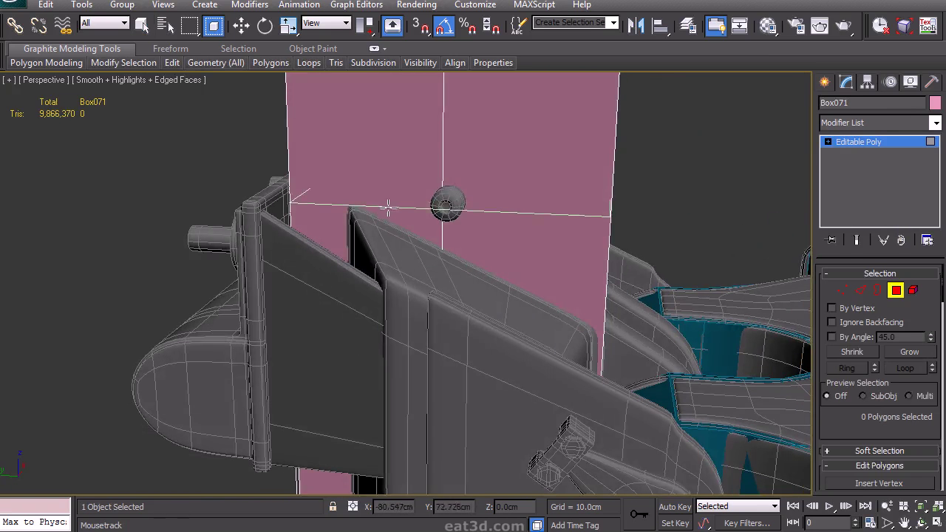
Add further edge loops to the column and move its vertices to line up with the high-poly crossbeam and lower bracket
{"action": "key", "text": "w"}
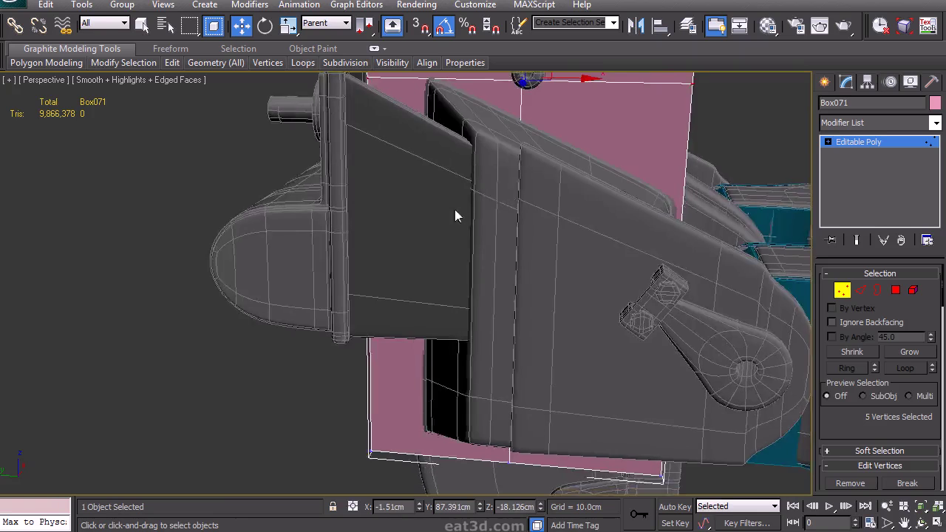
{"action": "middle_click_drag", "start_coordinate": [454, 210], "coordinate": [510, 323], "text": "alt"}
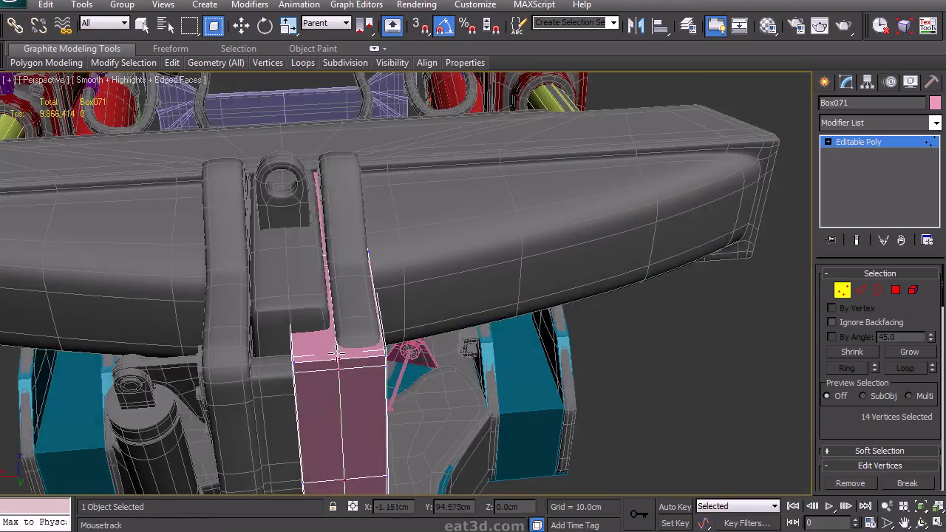
{"action": "key", "text": "w"}
{"action": "middle_click_drag", "start_coordinate": [337, 355], "coordinate": [323, 318], "text": "alt"}
{"action": "scroll", "coordinate": [323, 318], "scroll_direction": "down", "scroll_amount": 4}
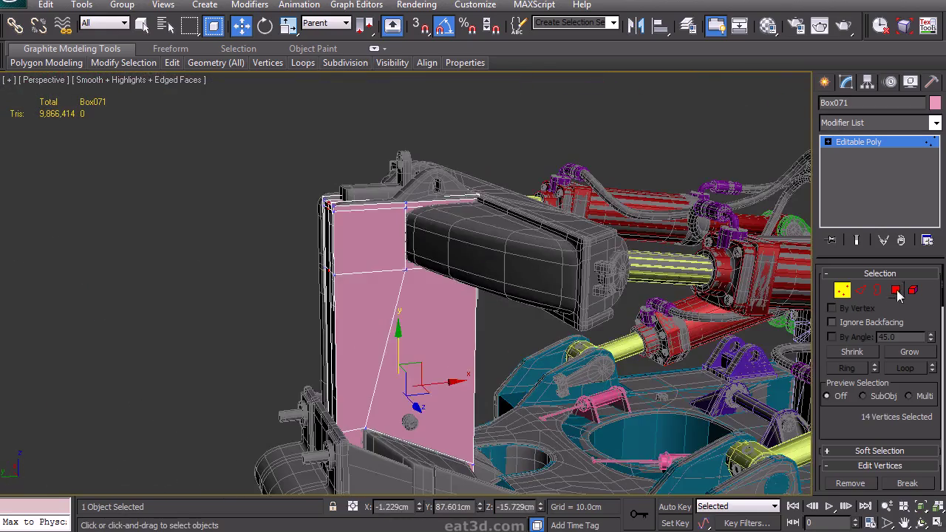
Extrude the column's upper side polygon outward to form the crossbeam up to its outer end
{"action": "left_click", "coordinate": [895, 292]}
{"action": "left_click", "coordinate": [422, 245]}
{"action": "left_click_drag", "start_coordinate": [859, 437], "coordinate": [860, 328]}
{"action": "left_click", "coordinate": [872, 389]}
{"action": "left_click", "coordinate": [412, 333]}
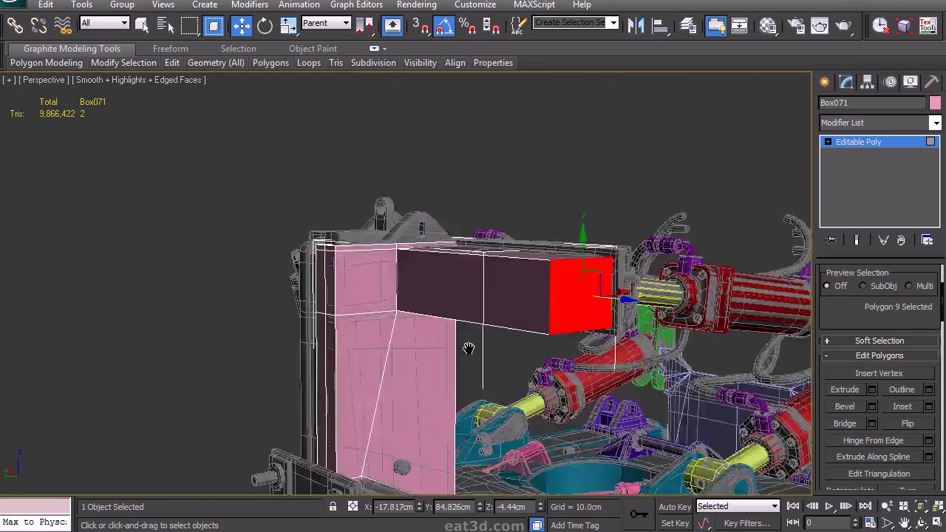
Extrude the column's lower side polygon outward and move its end face to match the high-poly bracket
{"action": "middle_click_drag", "start_coordinate": [473, 311], "coordinate": [511, 222], "text": "alt"}
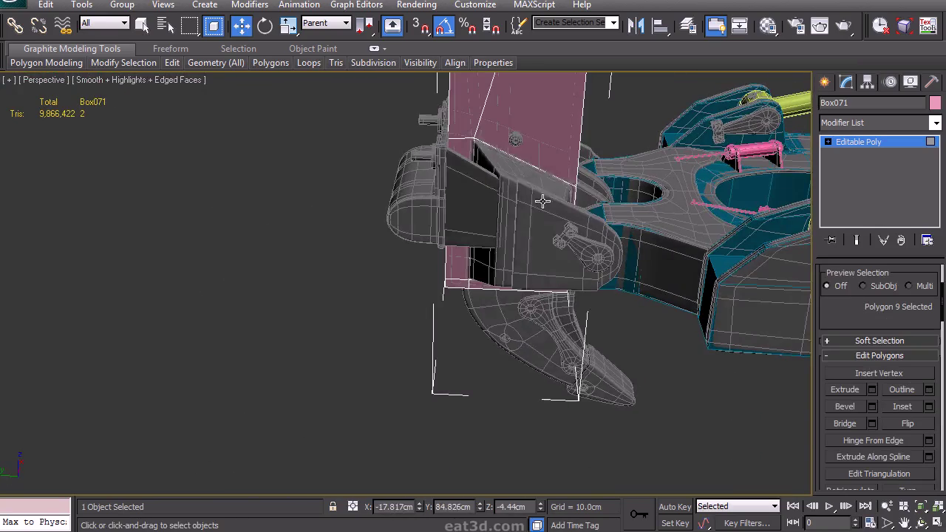
{"action": "left_click", "coordinate": [872, 390]}
{"action": "left_click", "coordinate": [412, 333]}
{"action": "middle_click_drag", "start_coordinate": [517, 354], "coordinate": [597, 332], "text": "alt"}
{"action": "scroll", "coordinate": [597, 332], "scroll_direction": "up", "scroll_amount": 3}
{"action": "left_click_drag", "start_coordinate": [660, 329], "coordinate": [535, 302]}
{"action": "middle_click_drag", "start_coordinate": [534, 302], "coordinate": [665, 262], "text": "alt"}
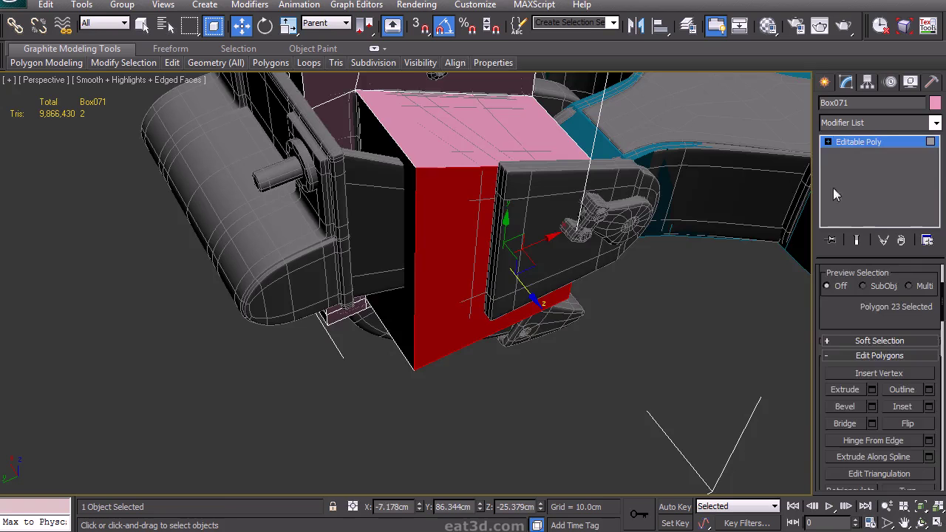
Move the bracket extrusion's vertical corner edge and lower edge to follow the high-poly bracket outline
{"action": "left_click", "coordinate": [827, 142]}
{"action": "left_click", "coordinate": [852, 166]}
{"action": "left_click", "coordinate": [414, 253]}
{"action": "middle_click_drag", "start_coordinate": [414, 252], "coordinate": [415, 212], "text": "alt"}
{"action": "left_click_drag", "start_coordinate": [462, 283], "coordinate": [511, 281]}
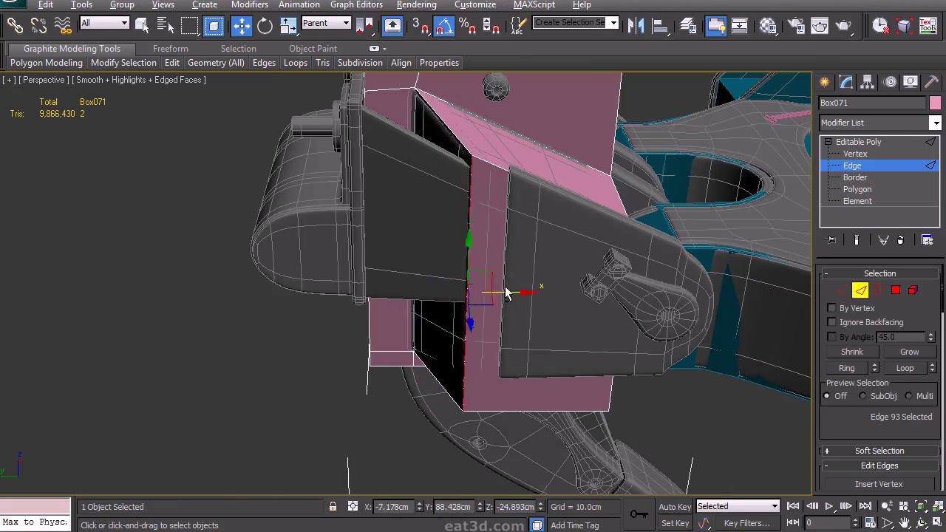
{"action": "middle_click_drag", "start_coordinate": [512, 282], "coordinate": [548, 235], "text": "alt"}
{"action": "middle_click_drag", "start_coordinate": [528, 336], "coordinate": [506, 352], "text": "alt"}
{"action": "left_click_drag", "start_coordinate": [475, 424], "coordinate": [488, 401]}
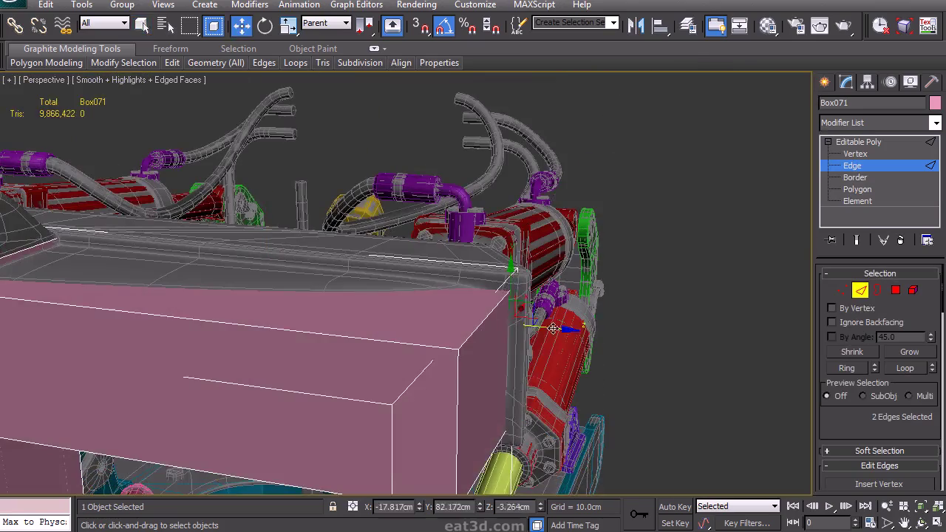
Extrude the crossbeam's outer end edges sideways and its lower edges downward to cover the high-poly flange
{"action": "middle_click_drag", "start_coordinate": [563, 327], "coordinate": [504, 324], "text": "alt"}
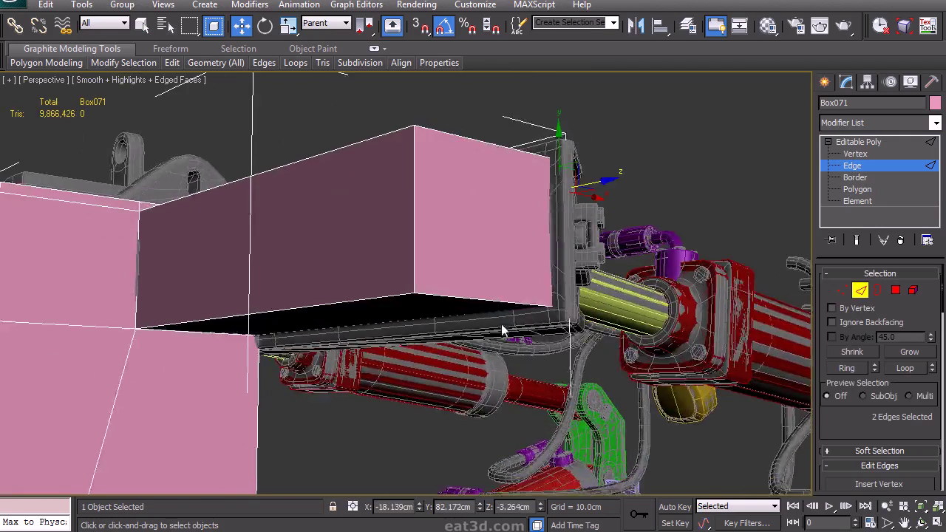
{"action": "key", "text": "F3"}
{"action": "left_click", "coordinate": [388, 324]}
{"action": "key", "text": "F3"}
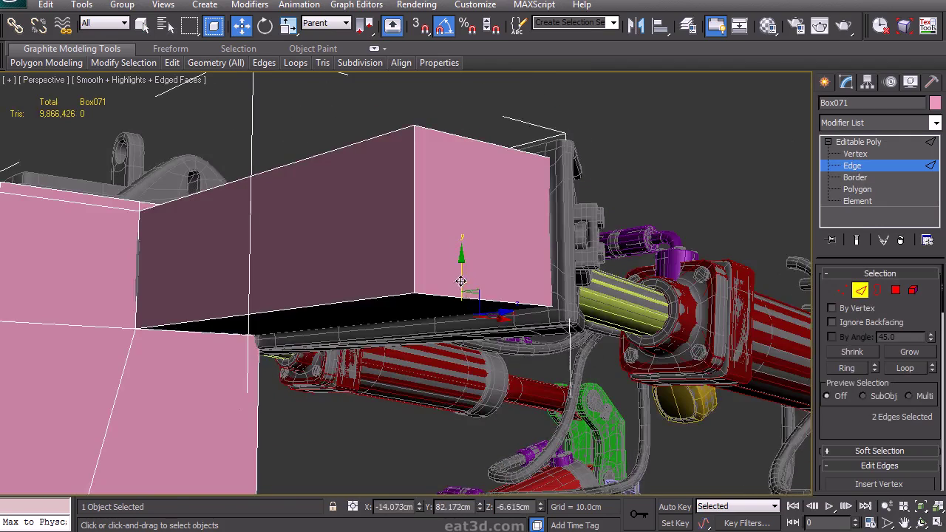
{"action": "middle_click_drag", "start_coordinate": [509, 287], "coordinate": [579, 298], "text": "alt"}
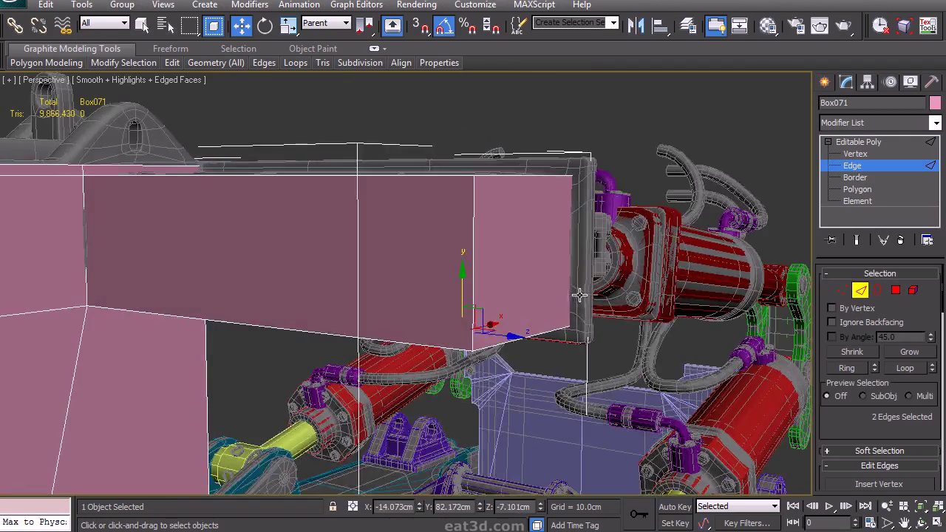
Target weld the flange's corner vertices and shift its outer vertical edge outward by about 0.2 cm
{"action": "key", "text": "F3"}
{"action": "middle_click_drag", "start_coordinate": [442, 222], "coordinate": [534, 268], "text": "alt"}
{"action": "left_click", "coordinate": [843, 291]}
{"action": "scroll", "coordinate": [881, 355], "scroll_direction": "down", "scroll_amount": 3}
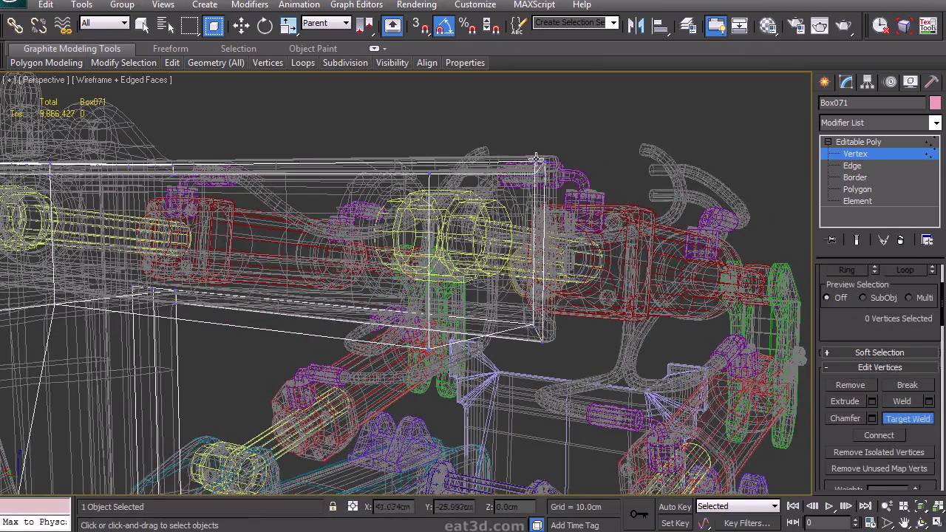
{"action": "key", "text": "2"}
{"action": "key", "text": "F3"}
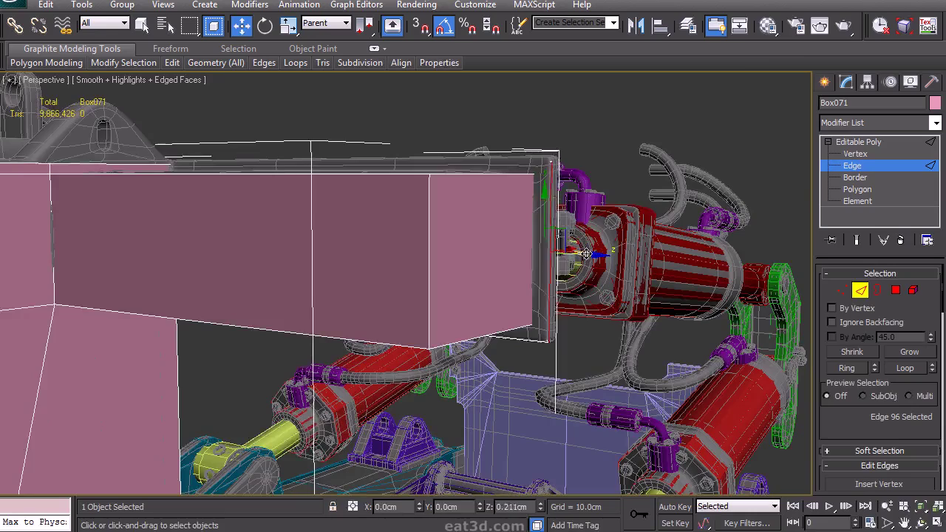
Select only the flange's upper edges along the crossbeam and raise them about 0.155 cm to meet the high-poly flange
{"action": "middle_click_drag", "start_coordinate": [507, 194], "coordinate": [517, 294], "text": "alt"}
{"action": "left_click", "coordinate": [481, 335]}
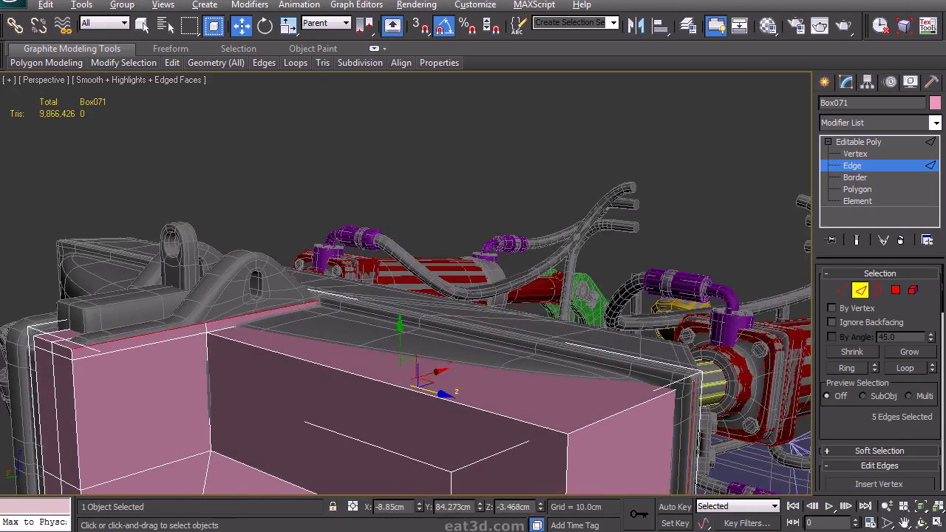
{"action": "key", "text": "F3"}
{"action": "left_click", "coordinate": [194, 326], "text": "alt"}
{"action": "key", "text": "F3"}
{"action": "key", "text": "F3"}
{"action": "middle_click_drag", "start_coordinate": [430, 323], "coordinate": [411, 218]}
{"action": "left_click_drag", "start_coordinate": [653, 233], "coordinate": [687, 459], "text": "alt"}
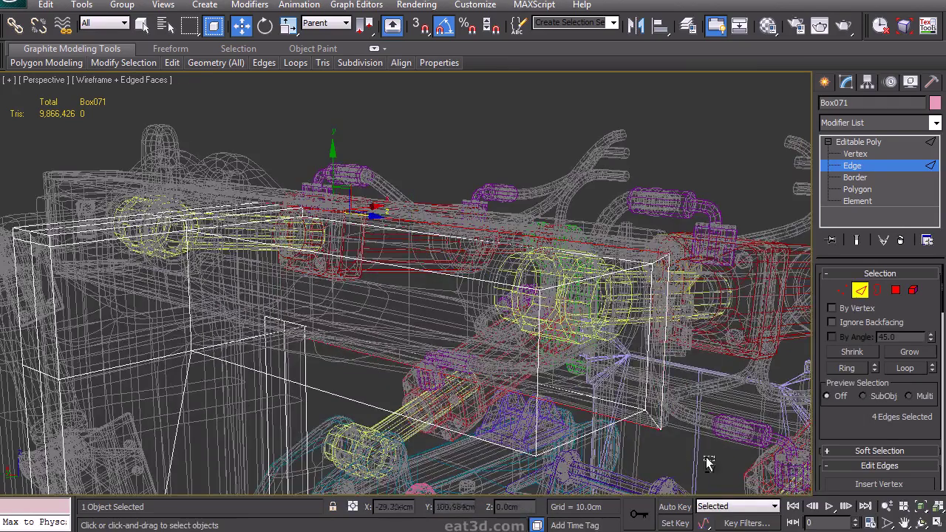
{"action": "key", "text": "F3"}
{"action": "left_click_drag", "start_coordinate": [335, 171], "coordinate": [336, 168]}
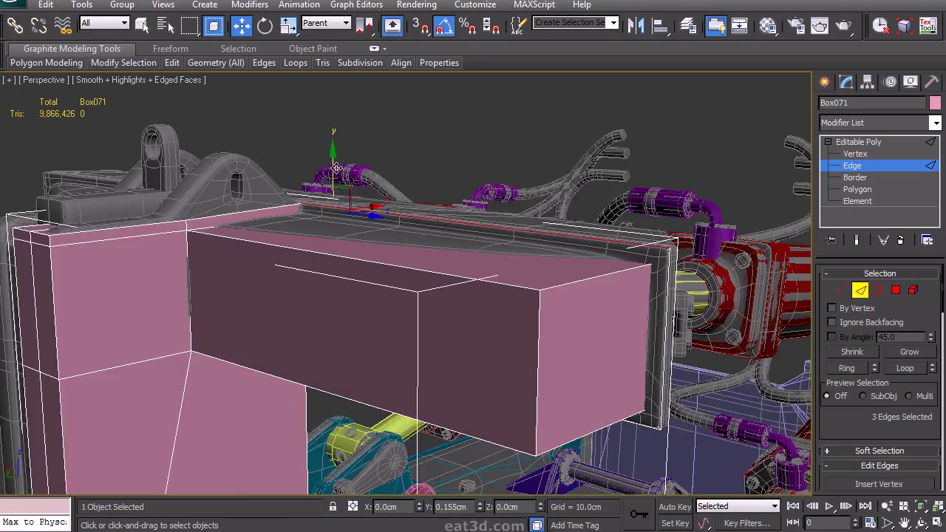
Select the crossbeam's lengthwise edges and connect them with a new edge loop across the beam
{"action": "middle_click_drag", "start_coordinate": [394, 207], "coordinate": [436, 198], "text": "alt"}
{"action": "left_click", "coordinate": [558, 201], "text": "ctrl"}
{"action": "middle_click_drag", "start_coordinate": [558, 201], "coordinate": [576, 164], "text": "alt"}
{"action": "left_click", "coordinate": [537, 222], "text": "ctrl"}
{"action": "middle_click_drag", "start_coordinate": [537, 223], "coordinate": [488, 276], "text": "alt"}
Pull the vertices at the crossbeam's outer front end back toward the high-poly beam surface
{"action": "left_click_drag", "start_coordinate": [465, 133], "coordinate": [562, 162]}
{"action": "middle_click_drag", "start_coordinate": [465, 347], "coordinate": [426, 348], "text": "alt"}
{"action": "left_click_drag", "start_coordinate": [439, 388], "coordinate": [500, 353]}
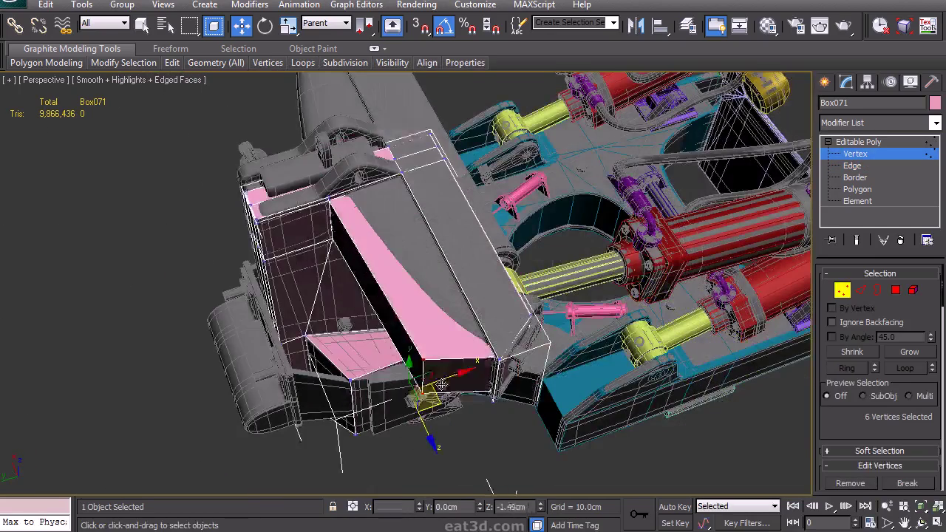
{"action": "left_click_drag", "start_coordinate": [441, 384], "coordinate": [446, 350]}
{"action": "key", "text": "ctrl+z"}
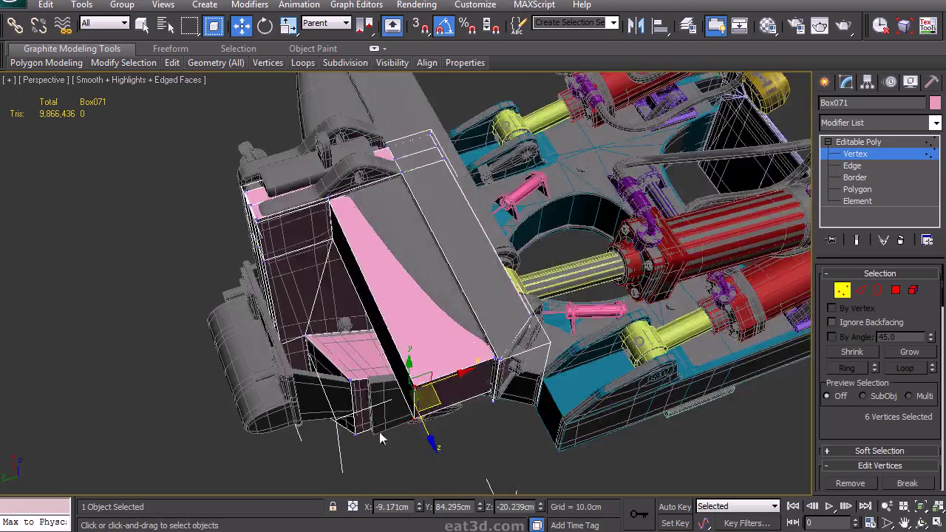
Move the mid-length front vertices of the crossbeam inward to follow the high-poly beam's curved face
{"action": "middle_click_drag", "start_coordinate": [412, 451], "coordinate": [488, 354], "text": "alt"}
{"action": "left_click_drag", "start_coordinate": [428, 214], "coordinate": [497, 275]}
{"action": "middle_click_drag", "start_coordinate": [497, 275], "coordinate": [434, 376], "text": "alt"}
{"action": "left_click_drag", "start_coordinate": [474, 260], "coordinate": [481, 185]}
{"action": "middle_click_drag", "start_coordinate": [481, 185], "coordinate": [441, 272], "text": "alt"}
{"action": "scroll", "coordinate": [484, 235], "scroll_direction": "up", "scroll_amount": 5}
{"action": "scroll", "coordinate": [479, 276], "scroll_direction": "down", "scroll_amount": 5}
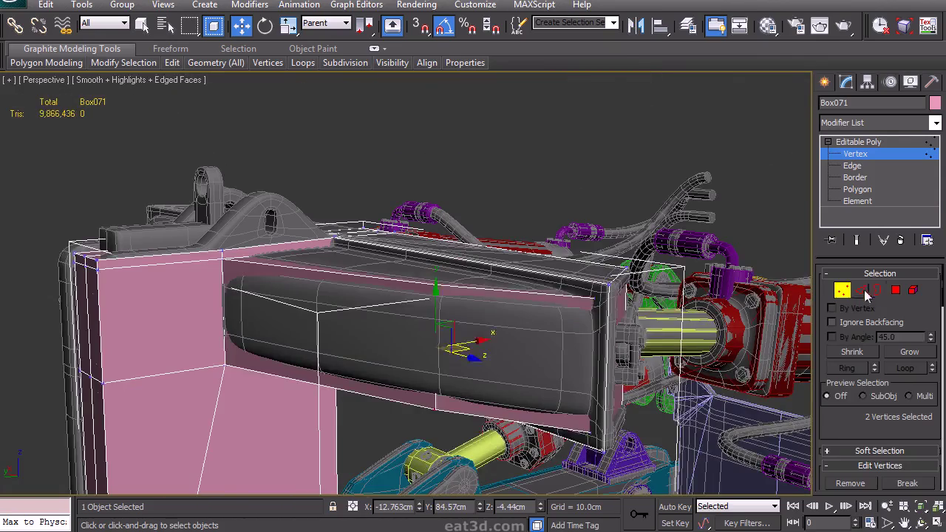
Chamfer the long upper and lower front edges of the crossbeam
{"action": "left_click", "coordinate": [862, 291]}
{"action": "left_click", "coordinate": [488, 288]}
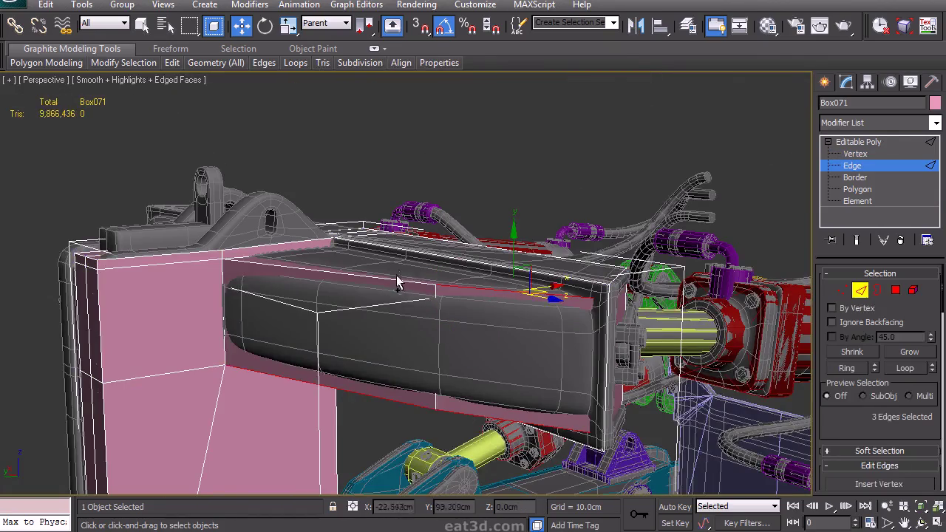
{"action": "left_click_drag", "start_coordinate": [842, 409], "coordinate": [852, 322]}
{"action": "left_click", "coordinate": [872, 437]}
{"action": "left_click_drag", "start_coordinate": [424, 292], "coordinate": [419, 291]}
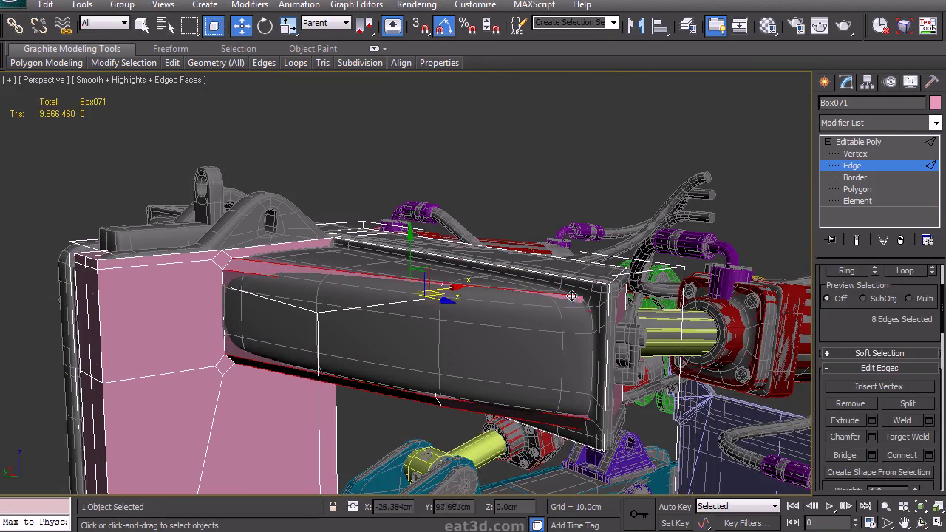
Target weld the surplus chamfer vertices at the crossbeam's ends onto the neighbouring corner vertices
{"action": "key", "text": "1"}
{"action": "middle_click_drag", "start_coordinate": [547, 295], "coordinate": [563, 320], "text": "alt"}
{"action": "key", "text": "F3"}
{"action": "middle_click_drag", "start_coordinate": [599, 448], "coordinate": [325, 362], "text": "alt"}
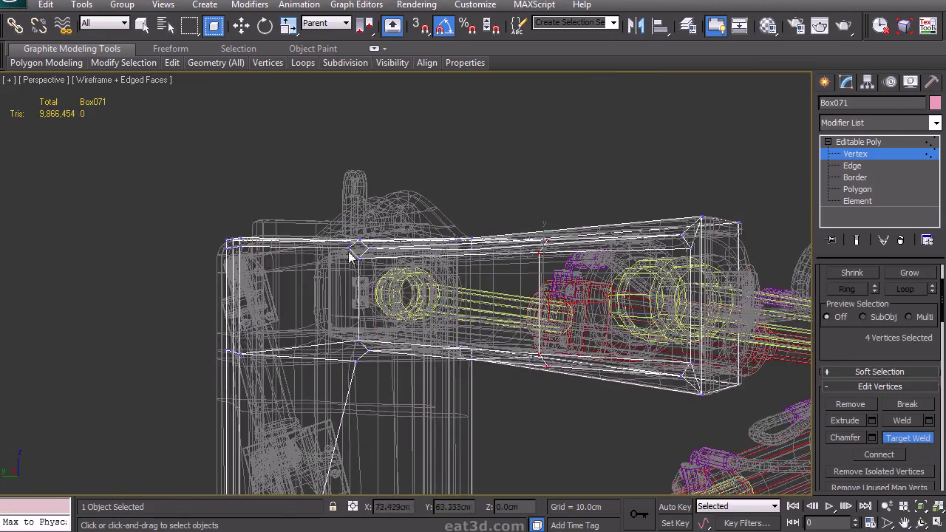
{"action": "left_click", "coordinate": [240, 246]}
{"action": "middle_click_drag", "start_coordinate": [253, 255], "coordinate": [355, 285], "text": "alt"}
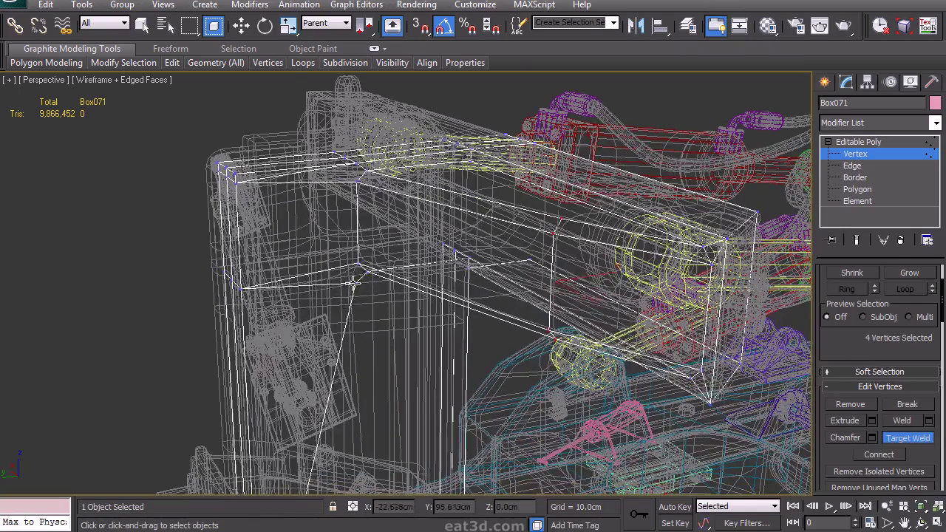
{"action": "left_click", "coordinate": [354, 284]}
{"action": "left_click", "coordinate": [367, 272]}
{"action": "key", "text": "w"}
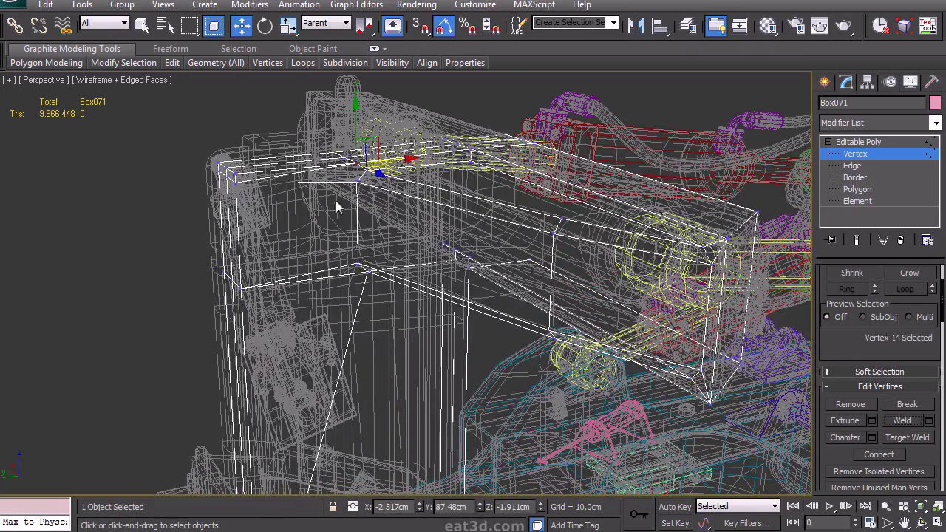
{"action": "left_click", "coordinate": [510, 326]}
{"action": "mouse_move", "coordinate": [510, 325]}
{"action": "middle_mouse_down", "text": "alt"}
{"action": "mouse_move", "coordinate": [494, 342]}
{"action": "mouse_move", "coordinate": [517, 414]}
{"action": "middle_mouse_up", "text": "alt"}
{"action": "key", "text": "F3"}
Extrude the top polygon above the column, beneath the high-poly hump, upward
{"action": "key", "text": "4"}
{"action": "left_click", "coordinate": [473, 325]}
{"action": "left_click_drag", "start_coordinate": [818, 473], "coordinate": [819, 391]}
{"action": "left_click", "coordinate": [872, 416]}
{"action": "right_click", "coordinate": [415, 312]}
{"action": "left_click_drag", "start_coordinate": [415, 312], "coordinate": [417, 307]}
{"action": "left_click", "coordinate": [413, 334]}
Raise the extruded top polygon to the hump's peak and scale it down to form a tapered lug
{"action": "left_click_drag", "start_coordinate": [460, 249], "coordinate": [459, 201]}
{"action": "key", "text": "r"}
{"action": "left_click_drag", "start_coordinate": [406, 243], "coordinate": [644, 204]}
{"action": "middle_click_drag", "start_coordinate": [642, 210], "coordinate": [518, 192], "text": "alt"}
{"action": "left_click_drag", "start_coordinate": [463, 159], "coordinate": [466, 168]}
{"action": "scroll", "coordinate": [880, 370], "scroll_direction": "down", "scroll_amount": 10}
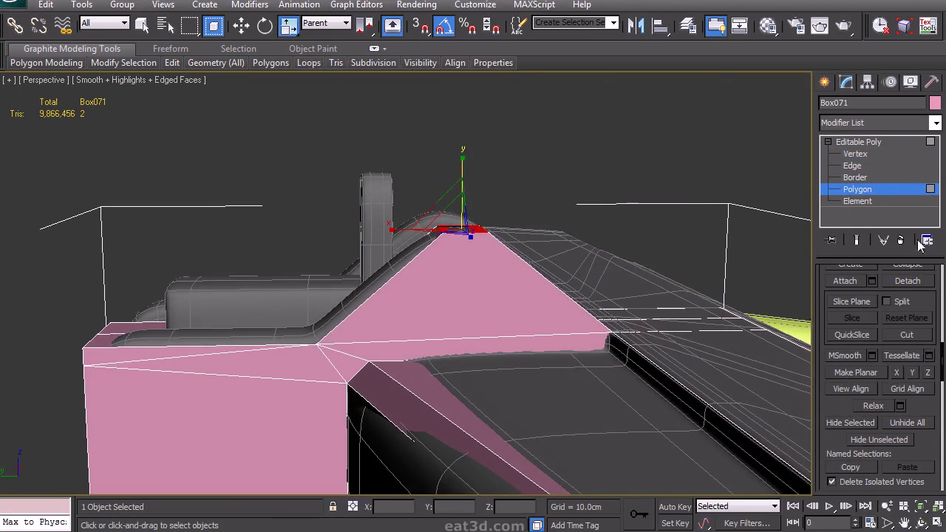
Try to flatten the lug's top polygon with Make Planar along X and Z
{"action": "left_click", "coordinate": [897, 372]}
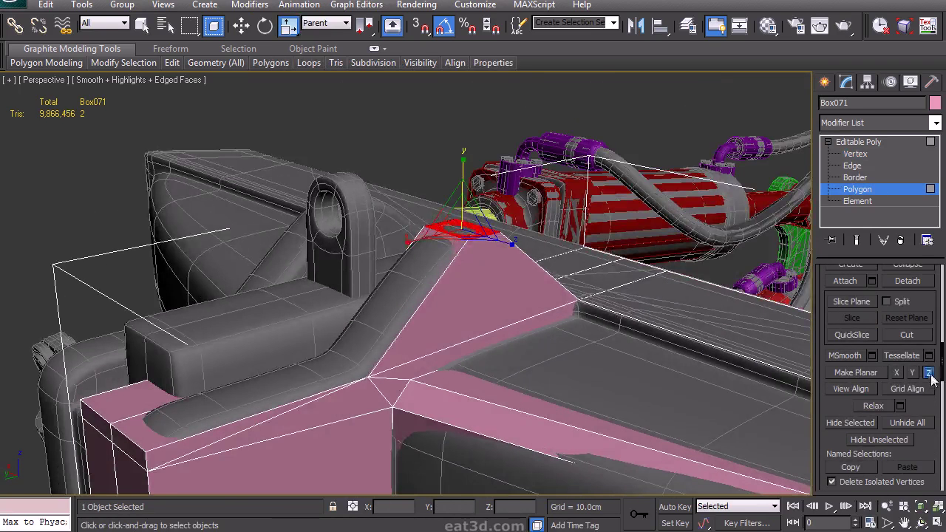
{"action": "left_click", "coordinate": [930, 374]}
{"action": "key", "text": "ctrl+z"}
Lower the lug's top polygon slightly to sit on the high-poly hump
{"action": "middle_click_drag", "start_coordinate": [513, 243], "coordinate": [437, 234], "text": "alt"}
{"action": "key", "text": "w"}
{"action": "left_click_drag", "start_coordinate": [446, 204], "coordinate": [447, 208]}
Insert a horizontal edge loop around the lug at about mid-height
{"action": "middle_click_drag", "start_coordinate": [503, 188], "coordinate": [451, 211]}
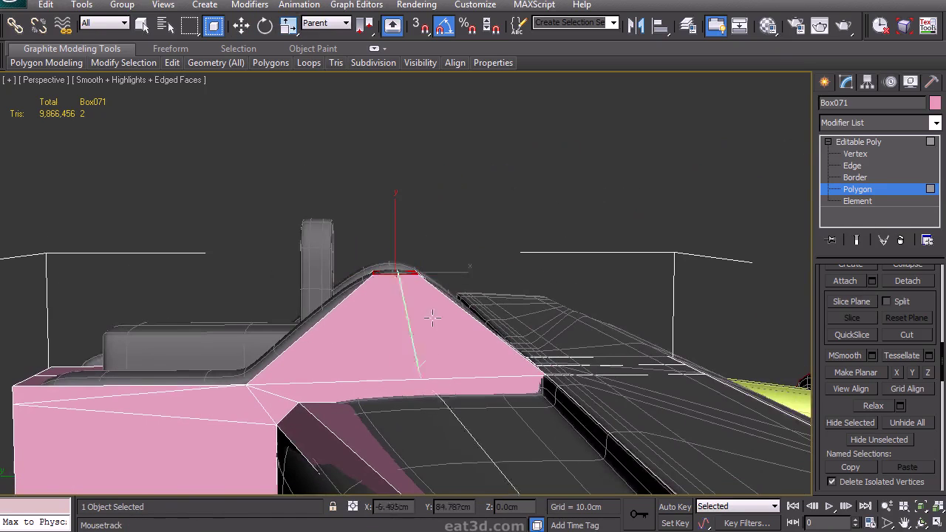
{"action": "left_click", "coordinate": [317, 326]}
{"action": "middle_click_drag", "start_coordinate": [363, 326], "coordinate": [429, 303], "text": "alt"}
{"action": "key", "text": "ctrl+z"}
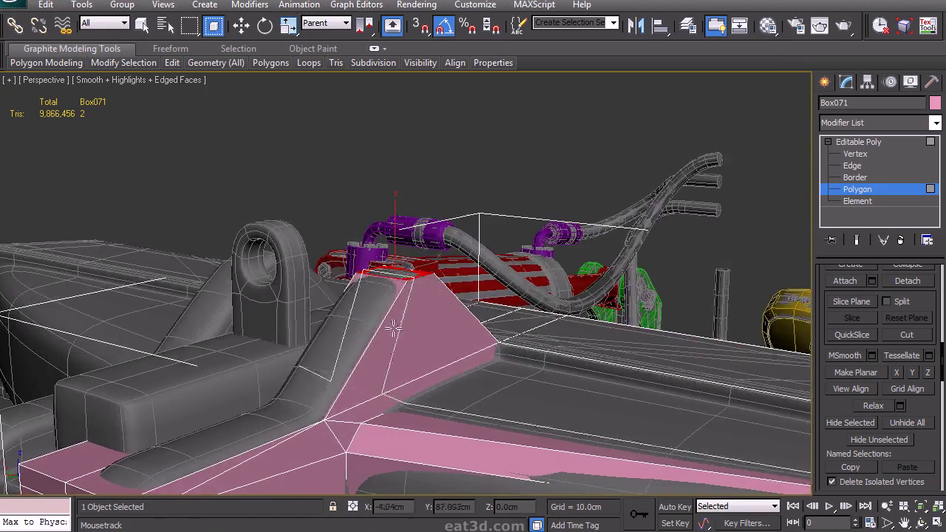
{"action": "middle_click_drag", "start_coordinate": [370, 336], "coordinate": [323, 327], "text": "alt"}
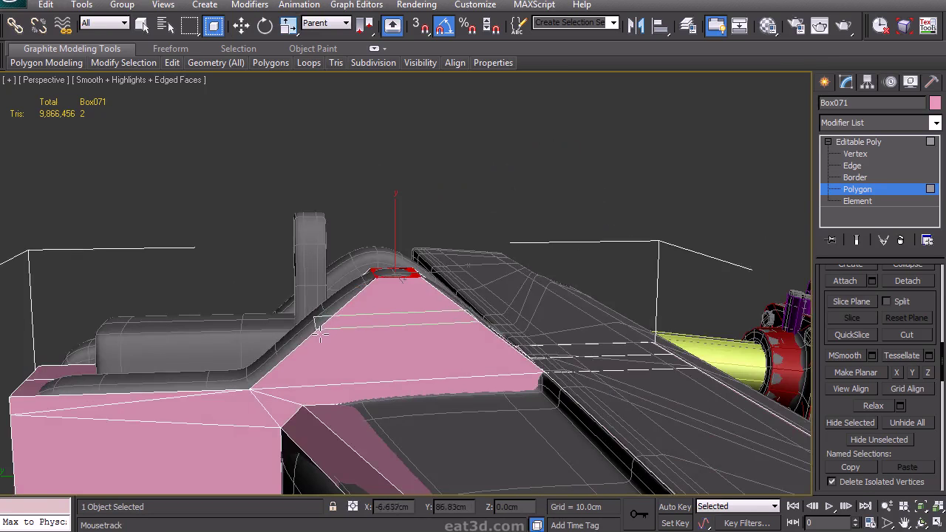
{"action": "left_click", "coordinate": [321, 334]}
{"action": "right_click", "coordinate": [322, 333]}
Raise the lug's mid-height loop vertices about 0.091 cm and adjust their spread to follow the high-poly hump
{"action": "left_click", "coordinate": [857, 155]}
{"action": "middle_click_drag", "start_coordinate": [437, 316], "coordinate": [380, 298], "text": "alt"}
{"action": "key", "text": "r"}
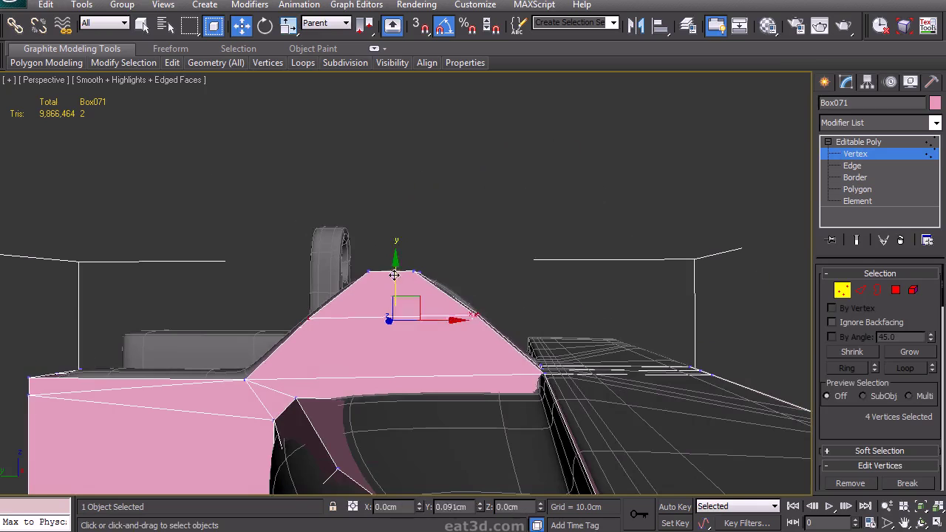
{"action": "middle_click_drag", "start_coordinate": [390, 273], "coordinate": [406, 288], "text": "alt"}
{"action": "middle_click_drag", "start_coordinate": [325, 357], "coordinate": [296, 317], "text": "alt"}
{"action": "left_click_drag", "start_coordinate": [293, 292], "coordinate": [363, 302]}
Extrude the bracket's end polygon 0.872 cm and move it outward to cover the high-poly rounded arm
{"action": "middle_click_drag", "start_coordinate": [399, 303], "coordinate": [438, 319], "text": "alt"}
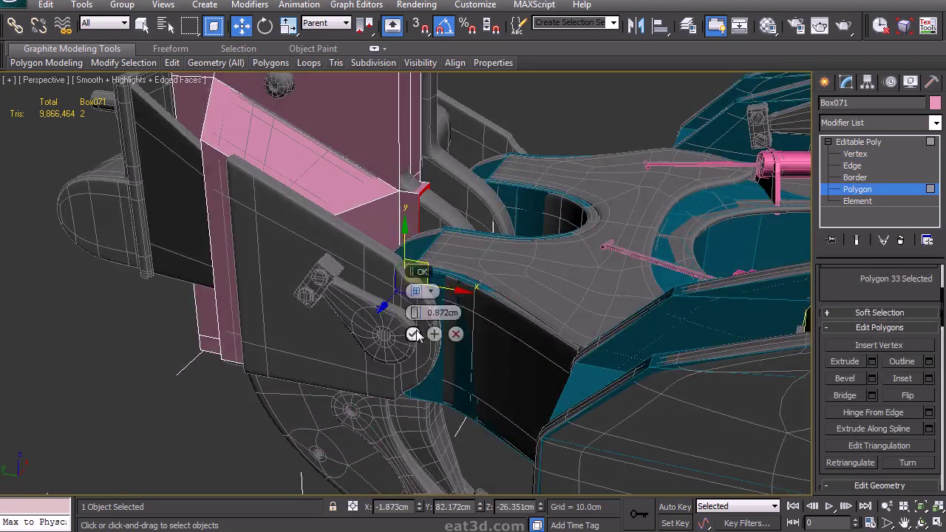
{"action": "left_click_drag", "start_coordinate": [471, 291], "coordinate": [524, 300]}
{"action": "middle_click_drag", "start_coordinate": [524, 300], "coordinate": [486, 232], "text": "alt"}
{"action": "left_click_drag", "start_coordinate": [480, 311], "coordinate": [484, 287]}
{"action": "middle_click_drag", "start_coordinate": [484, 287], "coordinate": [406, 329], "text": "alt"}
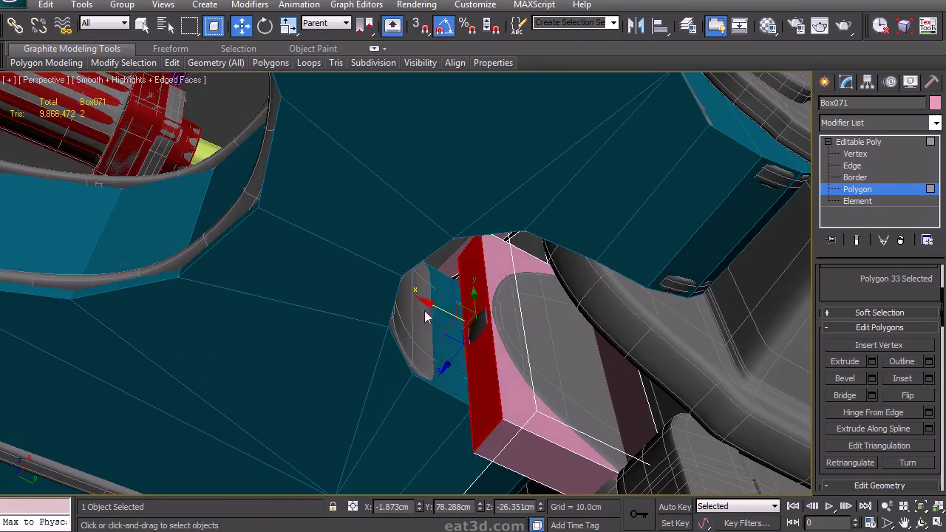
Scale the bracket's extruded end polygon down vertically and shift it to fit the rounded arm's tip
{"action": "key", "text": "r"}
{"action": "left_click_drag", "start_coordinate": [491, 315], "coordinate": [488, 305]}
{"action": "left_click_drag", "start_coordinate": [496, 214], "coordinate": [495, 211]}
{"action": "middle_click_drag", "start_coordinate": [546, 331], "coordinate": [540, 322]}
Add an edge loop around the bracket's extruded arm and scale it to 105 percent along Y
{"action": "key", "text": "w"}
{"action": "left_click", "coordinate": [857, 163]}
{"action": "middle_click_drag", "start_coordinate": [581, 292], "coordinate": [581, 287]}
{"action": "key", "text": "r"}
{"action": "mouse_move", "coordinate": [544, 397]}
{"action": "left_mouse_down"}
{"action": "mouse_move", "coordinate": [551, 405]}
{"action": "mouse_move", "coordinate": [547, 394]}
{"action": "left_mouse_up"}
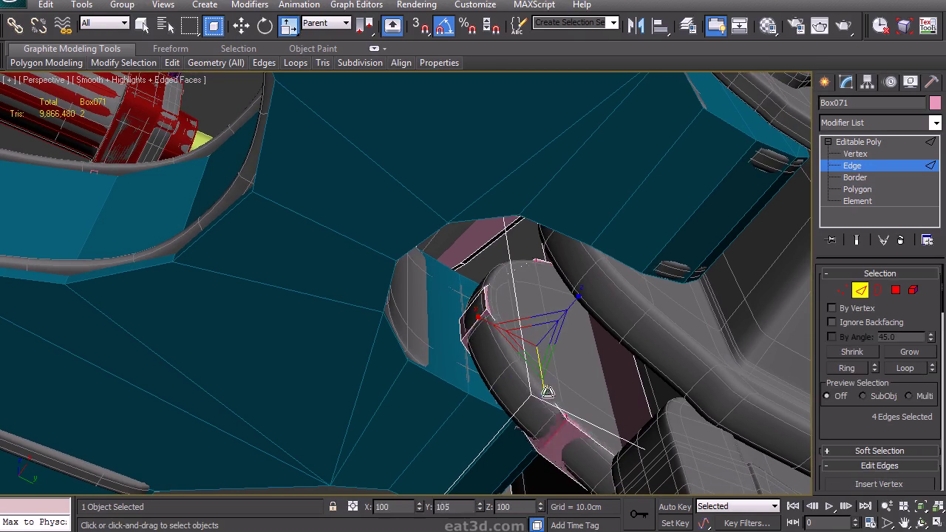
Insert a second edge loop farther along the bracket arm and scale it to 140 percent along Y
{"action": "key", "text": "alt+s"}
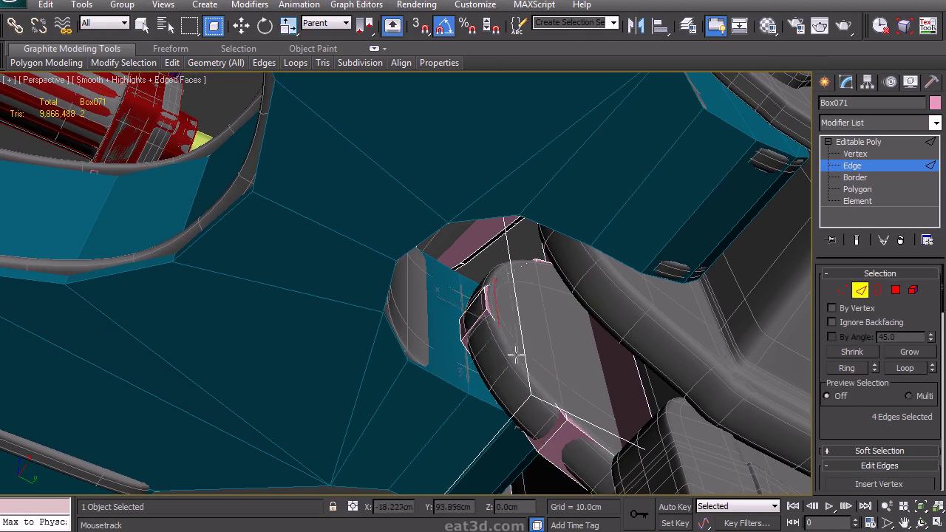
{"action": "left_click", "coordinate": [515, 354]}
{"action": "right_click", "coordinate": [516, 358]}
{"action": "key", "text": "r"}
{"action": "left_click_drag", "start_coordinate": [504, 360], "coordinate": [508, 381]}
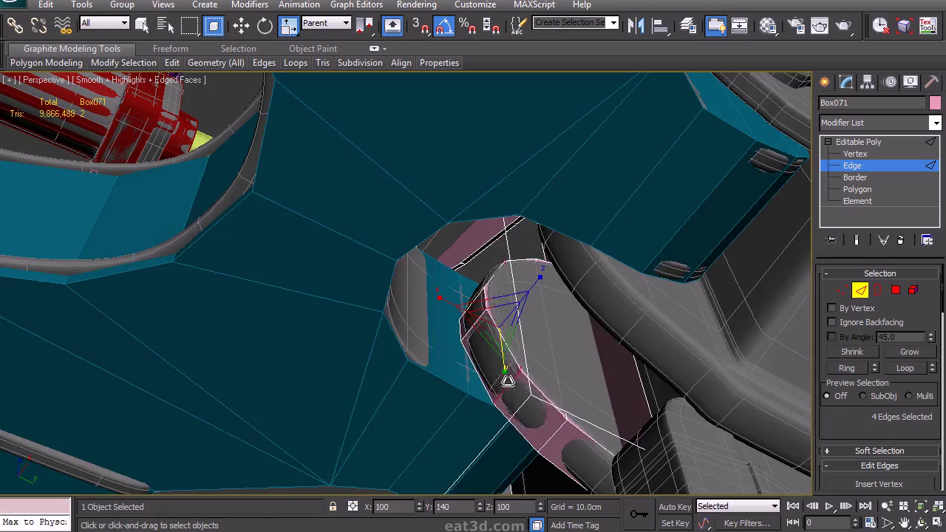
Select two edges at the bracket arm's tip and shift them along X to match the rounded high-poly tip
{"action": "middle_click_drag", "start_coordinate": [507, 381], "coordinate": [501, 422], "text": "alt"}
{"action": "left_click", "coordinate": [548, 448]}
{"action": "key", "text": "w"}
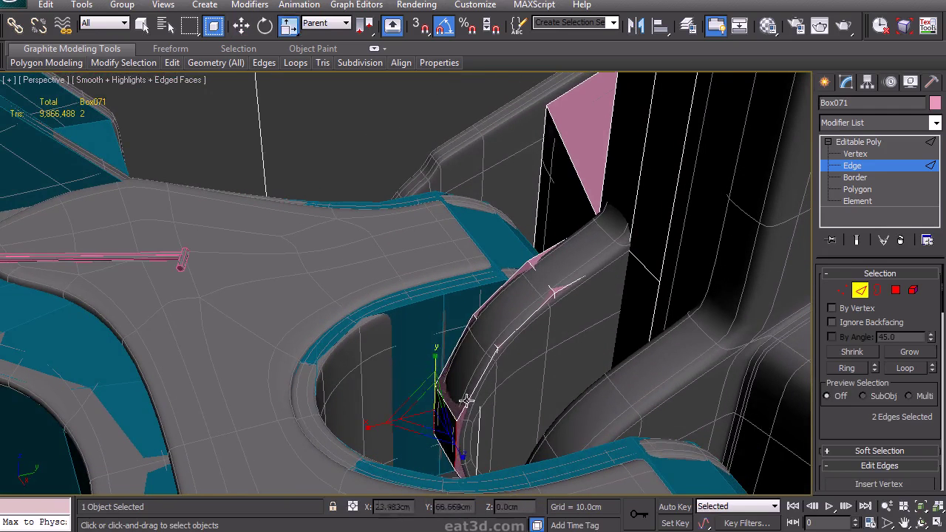
{"action": "left_click_drag", "start_coordinate": [392, 423], "coordinate": [396, 422]}
Select the facing open edges at the bracket's lower end and bridge them
{"action": "middle_click_drag", "start_coordinate": [517, 391], "coordinate": [614, 309], "text": "alt"}
{"action": "scroll", "coordinate": [613, 310], "scroll_direction": "down", "scroll_amount": 4}
{"action": "scroll", "coordinate": [614, 310], "scroll_direction": "down", "scroll_amount": 3}
{"action": "left_click", "coordinate": [858, 291]}
{"action": "left_click", "coordinate": [529, 183]}
{"action": "middle_click_drag", "start_coordinate": [529, 183], "coordinate": [623, 292], "text": "alt"}
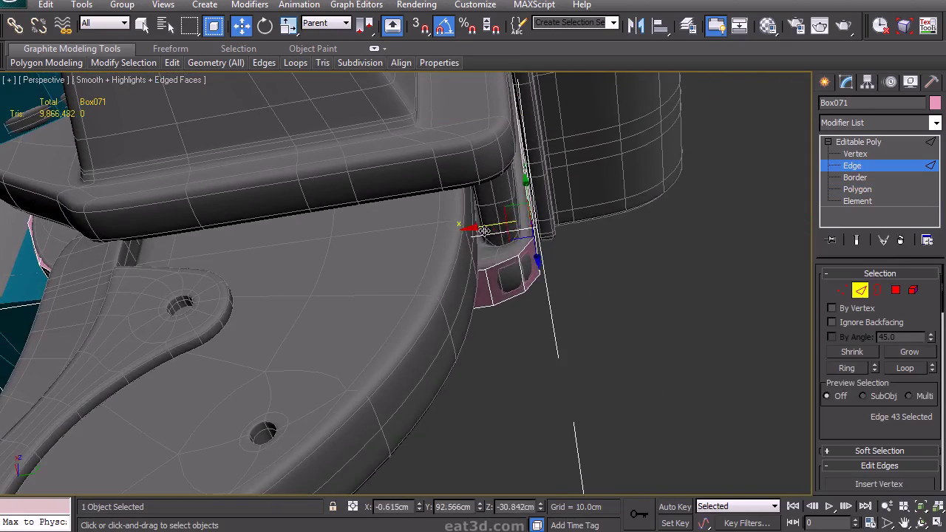
{"action": "left_click", "coordinate": [498, 263], "text": "ctrl"}
{"action": "left_click_drag", "start_coordinate": [855, 423], "coordinate": [855, 348]}
{"action": "left_click", "coordinate": [841, 477]}
Move the crossbeam's outer end edges and end polygon outward to cover the high-poly pin plate
{"action": "middle_click_drag", "start_coordinate": [613, 355], "coordinate": [545, 288], "text": "alt"}
{"action": "scroll", "coordinate": [439, 307], "scroll_direction": "down", "scroll_amount": 4}
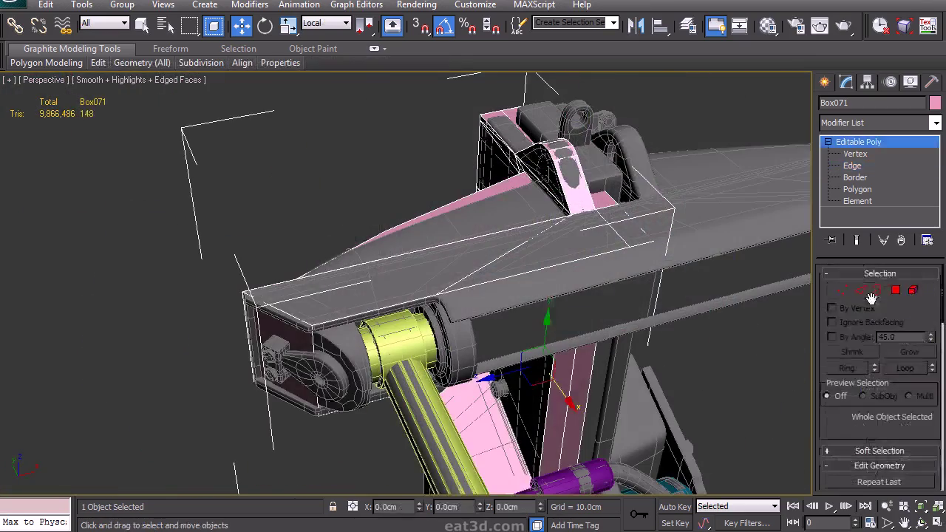
{"action": "left_click", "coordinate": [860, 291]}
{"action": "left_click_drag", "start_coordinate": [281, 379], "coordinate": [232, 400]}
{"action": "middle_click_drag", "start_coordinate": [232, 399], "coordinate": [495, 387], "text": "alt"}
{"action": "left_click", "coordinate": [899, 291]}
{"action": "left_click", "coordinate": [254, 399]}
{"action": "left_click_drag", "start_coordinate": [301, 404], "coordinate": [383, 407]}
{"action": "middle_click_drag", "start_coordinate": [383, 407], "coordinate": [260, 418], "text": "alt"}
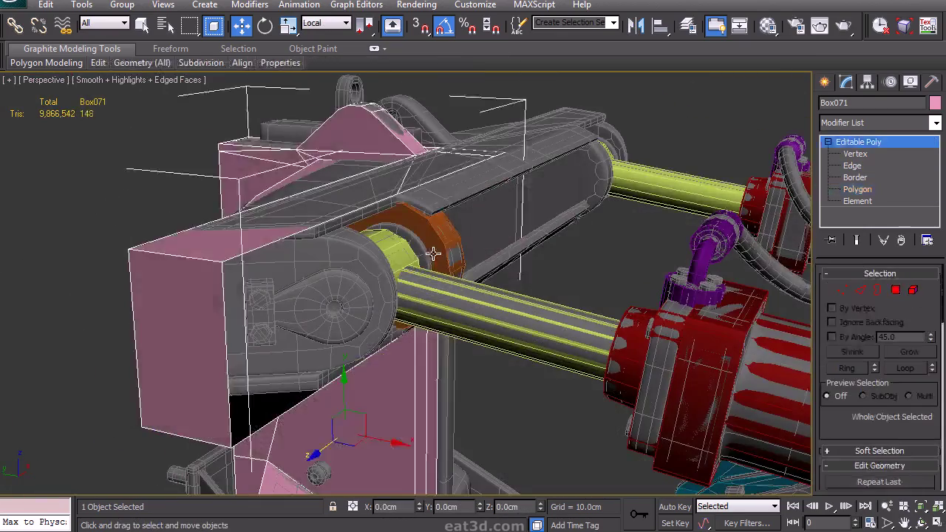
Attach the orange cylindrical collar around the piston hinge to the crossbeam object
{"action": "left_click", "coordinate": [435, 256]}
{"action": "middle_click_drag", "start_coordinate": [751, 291], "coordinate": [530, 299], "text": "alt"}
{"action": "right_click", "coordinate": [826, 155]}
{"action": "left_click", "coordinate": [858, 299]}
{"action": "left_click", "coordinate": [254, 338]}
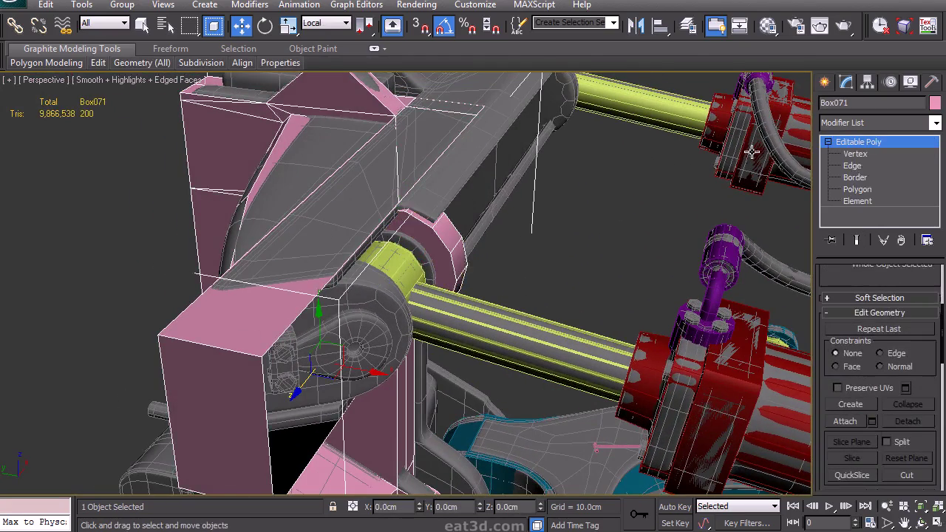
Select the collar's two end cap polygons and delete them
{"action": "left_click", "coordinate": [864, 191]}
{"action": "middle_click_drag", "start_coordinate": [469, 283], "coordinate": [518, 409], "text": "alt"}
{"action": "left_click", "coordinate": [445, 356]}
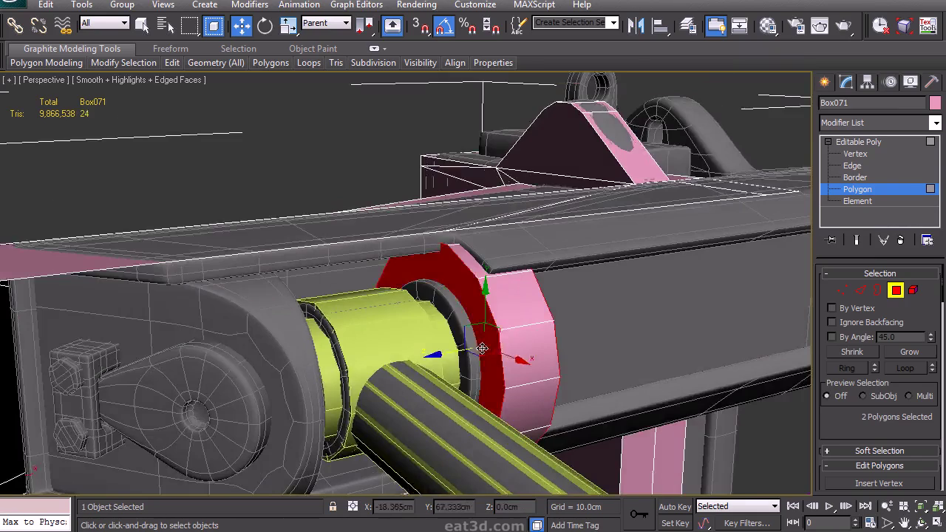
{"action": "key", "text": "Delete"}
Delete the collar's surplus polygons hidden inside the crossbeam, keeping only its exposed arc
{"action": "key", "text": "alt+w"}
{"action": "key", "text": "alt+w"}
{"action": "left_click_drag", "start_coordinate": [330, 458], "coordinate": [451, 171]}
{"action": "middle_click_drag", "start_coordinate": [463, 335], "coordinate": [494, 326]}
{"action": "left_click_drag", "start_coordinate": [422, 433], "coordinate": [347, 233], "text": "ctrl"}
{"action": "key", "text": "alt+w"}
{"action": "middle_click", "coordinate": [569, 336]}
{"action": "key", "text": "alt+w"}
{"action": "key", "text": "Delete"}
{"action": "middle_click_drag", "start_coordinate": [550, 329], "coordinate": [488, 340], "text": "alt"}
Bridge the upper and lower open edges beside the collar to close the crossbeam's side face
{"action": "left_click", "coordinate": [855, 154]}
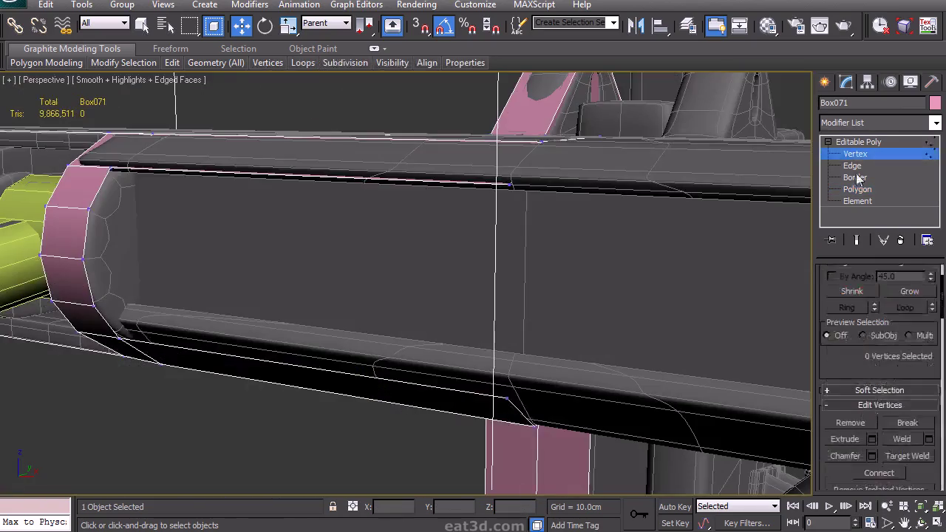
{"action": "left_click", "coordinate": [855, 167]}
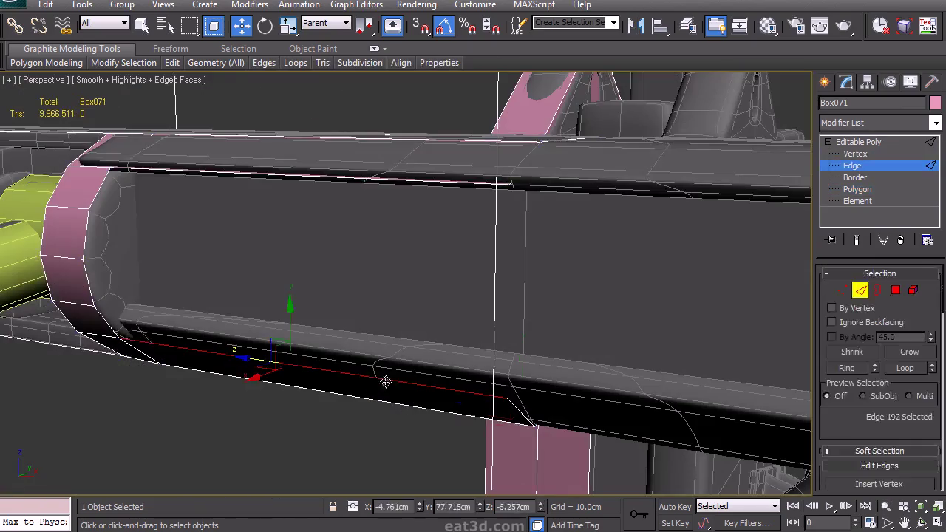
{"action": "left_click", "coordinate": [280, 176], "text": "ctrl"}
{"action": "left_click_drag", "start_coordinate": [855, 424], "coordinate": [853, 345]}
{"action": "left_click", "coordinate": [842, 471]}
{"action": "middle_click_drag", "start_coordinate": [609, 196], "coordinate": [661, 220]}
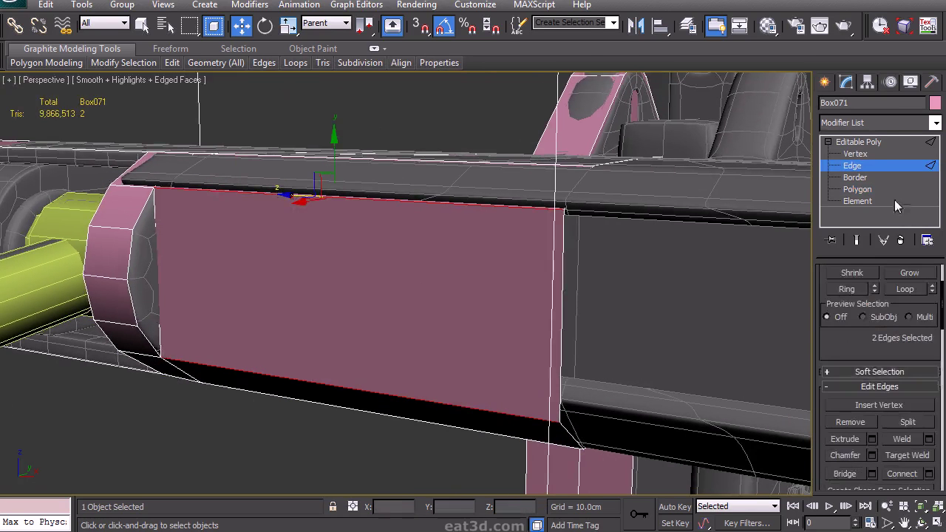
Select the open border on the collar's inner side and cap it
{"action": "key", "text": "3"}
{"action": "left_click", "coordinate": [165, 286]}
{"action": "left_click_drag", "start_coordinate": [853, 406], "coordinate": [853, 303]}
{"action": "left_click", "coordinate": [901, 396]}
{"action": "middle_click_drag", "start_coordinate": [349, 324], "coordinate": [403, 363]}
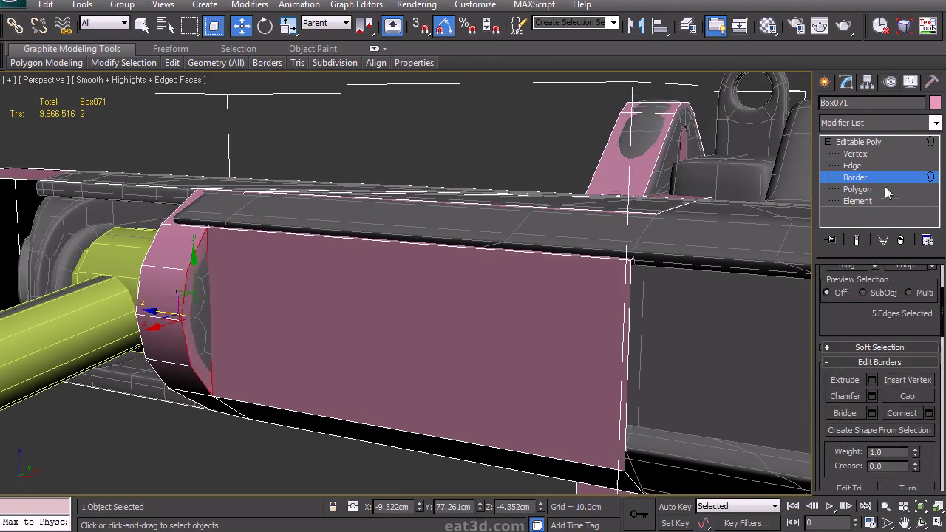
Connect the selected vertices beside the collar's capped side with an edge
{"action": "left_click", "coordinate": [858, 155]}
{"action": "left_click_drag", "start_coordinate": [855, 411], "coordinate": [855, 288]}
{"action": "left_click", "coordinate": [879, 411]}
{"action": "left_click", "coordinate": [460, 373]}
Bridge the upper and lower open edges on the collar's piston side to close the gap behind the hinge
{"action": "middle_click_drag", "start_coordinate": [460, 372], "coordinate": [566, 367], "text": "alt"}
{"action": "scroll", "coordinate": [511, 384], "scroll_direction": "down", "scroll_amount": 4}
{"action": "scroll", "coordinate": [566, 367], "scroll_direction": "up", "scroll_amount": 4}
{"action": "left_click", "coordinate": [882, 164]}
{"action": "middle_click_drag", "start_coordinate": [555, 275], "coordinate": [568, 235], "text": "alt"}
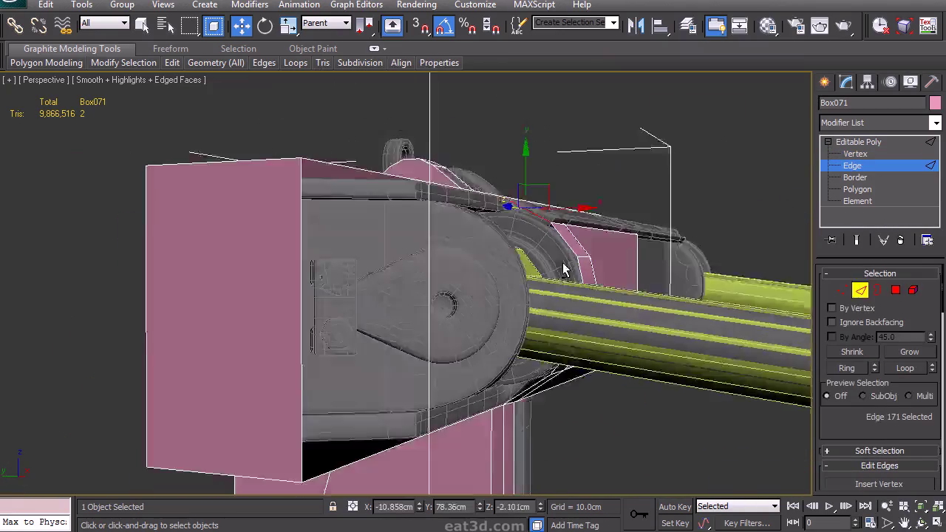
{"action": "left_click", "coordinate": [534, 381], "text": "ctrl"}
{"action": "middle_click_drag", "start_coordinate": [645, 267], "coordinate": [629, 278], "text": "alt"}
{"action": "scroll", "coordinate": [843, 414], "scroll_direction": "down", "scroll_amount": 3}
{"action": "left_click", "coordinate": [853, 445]}
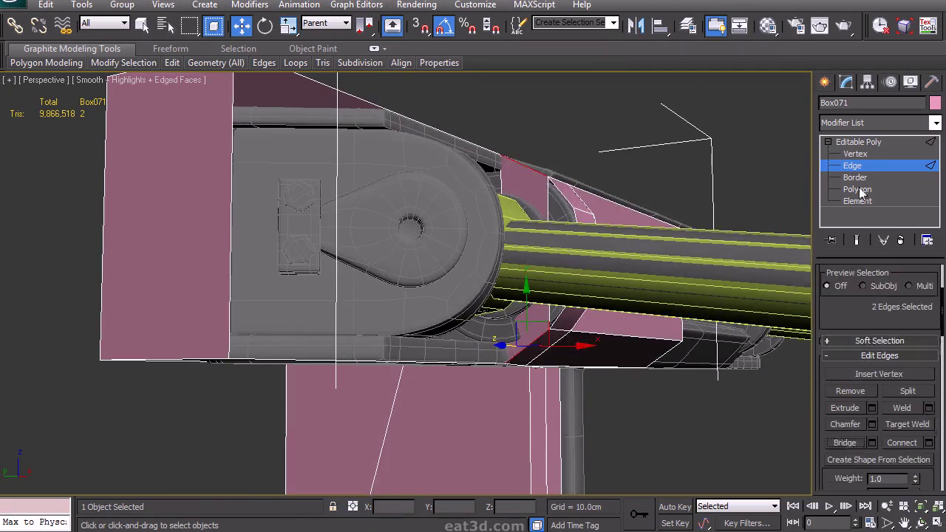
Select the remaining open border beside the piston hinge and cap it
{"action": "left_click", "coordinate": [855, 178]}
{"action": "left_click", "coordinate": [577, 282]}
{"action": "scroll", "coordinate": [847, 408], "scroll_direction": "down", "scroll_amount": 3}
{"action": "left_click", "coordinate": [904, 417]}
Select the hinge collar's polygons and clone them as an element onto the opposite side of the piston hinge
{"action": "middle_click_drag", "start_coordinate": [737, 262], "coordinate": [573, 295], "text": "alt"}
{"action": "left_click", "coordinate": [868, 192]}
{"action": "left_click", "coordinate": [572, 241]}
{"action": "left_click", "coordinate": [570, 276], "text": "ctrl"}
{"action": "left_click", "coordinate": [907, 353]}
{"action": "left_click", "coordinate": [543, 176], "text": "ctrl"}
{"action": "middle_click_drag", "start_coordinate": [544, 178], "coordinate": [553, 118], "text": "alt"}
{"action": "left_click", "coordinate": [547, 346], "text": "ctrl"}
{"action": "middle_click_drag", "start_coordinate": [547, 347], "coordinate": [511, 318], "text": "alt"}
{"action": "mouse_move", "coordinate": [515, 274]}
{"action": "left_mouse_down", "text": "shift"}
{"action": "mouse_move", "coordinate": [366, 250]}
{"action": "mouse_move", "coordinate": [328, 221]}
{"action": "left_mouse_up", "text": "shift"}
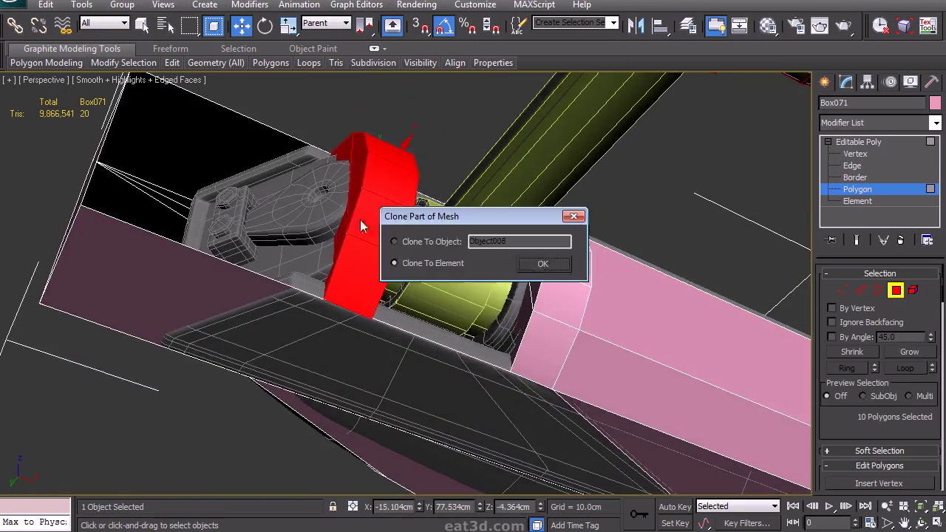
{"action": "left_click", "coordinate": [540, 268]}
{"action": "mouse_move", "coordinate": [473, 284]}
{"action": "middle_mouse_down", "text": "alt"}
{"action": "mouse_move", "coordinate": [392, 347]}
{"action": "mouse_move", "coordinate": [399, 417]}
{"action": "middle_mouse_up", "text": "alt"}
{"action": "left_click_drag", "start_coordinate": [323, 211], "coordinate": [324, 211]}
{"action": "middle_click_drag", "start_coordinate": [324, 210], "coordinate": [297, 215], "text": "alt"}
Bridge the open edges of the cloned collar to close its gap
{"action": "left_click", "coordinate": [861, 292]}
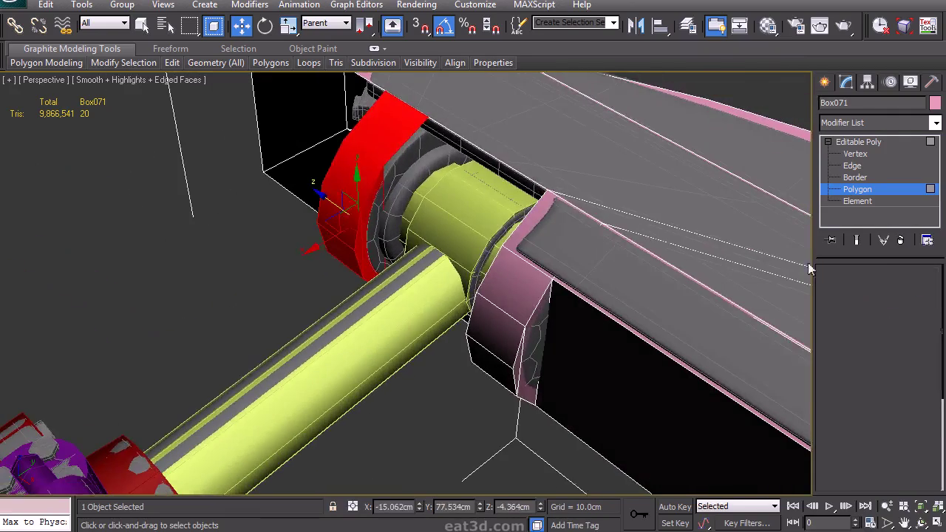
{"action": "middle_click_drag", "start_coordinate": [406, 162], "coordinate": [423, 328], "text": "alt"}
{"action": "scroll", "coordinate": [875, 431], "scroll_direction": "down", "scroll_amount": 3}
{"action": "left_click", "coordinate": [851, 466]}
Stretch the cloned collar outward by its end polygons and snap them level with the crossbeam's outer end
{"action": "middle_click_drag", "start_coordinate": [688, 347], "coordinate": [625, 214], "text": "alt"}
{"action": "middle_click_drag", "start_coordinate": [798, 183], "coordinate": [630, 225]}
{"action": "left_click", "coordinate": [855, 155]}
{"action": "left_click", "coordinate": [393, 342]}
{"action": "key", "text": "s"}
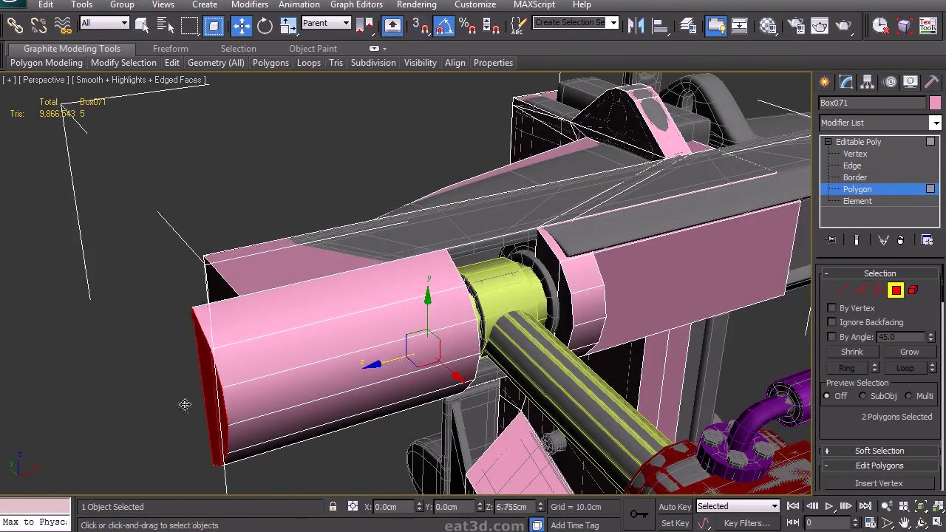
{"action": "left_click_drag", "start_coordinate": [185, 405], "coordinate": [186, 405]}
{"action": "key", "text": "s"}
{"action": "left_click_drag", "start_coordinate": [213, 316], "coordinate": [233, 298]}
{"action": "key", "text": "ctrl+z"}
{"action": "key", "text": "ctrl+z"}
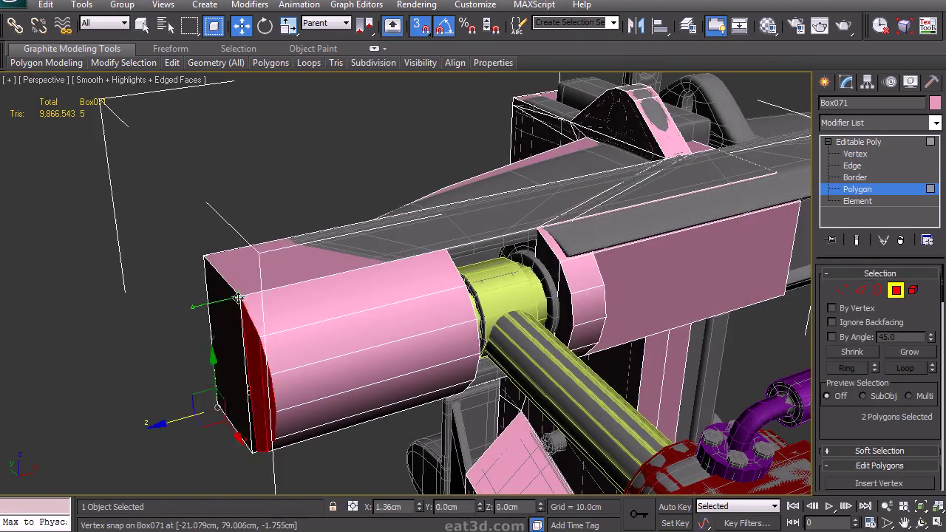
Target weld the stretched collar's outer end vertices to the matching corners of the crossbeam's end
{"action": "middle_click_drag", "start_coordinate": [237, 297], "coordinate": [274, 289], "text": "alt"}
{"action": "key", "text": "1"}
{"action": "key", "text": "s"}
{"action": "left_click", "coordinate": [240, 298]}
{"action": "left_click_drag", "start_coordinate": [865, 430], "coordinate": [866, 325]}
{"action": "left_click", "coordinate": [907, 412]}
{"action": "middle_click_drag", "start_coordinate": [287, 479], "coordinate": [339, 270]}
{"action": "left_click", "coordinate": [291, 356]}
{"action": "key", "text": "w"}
Cut an edge across the crossbeam from its outer corner to the collar's inner corner vertex
{"action": "middle_click_drag", "start_coordinate": [524, 342], "coordinate": [495, 322]}
{"action": "left_click", "coordinate": [864, 193]}
{"action": "key", "text": "alt+c"}
{"action": "left_click", "coordinate": [184, 341]}
{"action": "left_click", "coordinate": [477, 320]}
{"action": "key", "text": "w"}
{"action": "left_click", "coordinate": [847, 294]}
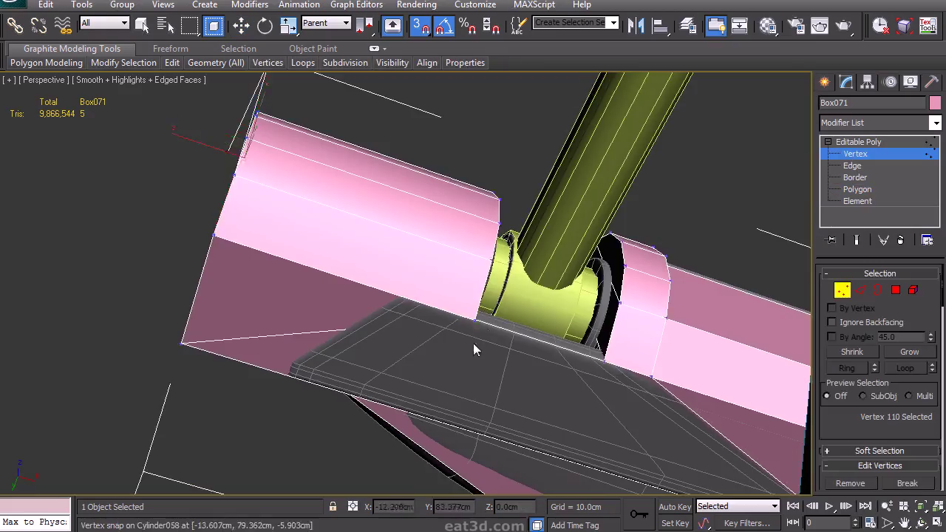
{"action": "key", "text": "F3"}
{"action": "scroll", "coordinate": [469, 338], "scroll_direction": "up", "scroll_amount": 5}
{"action": "middle_click_drag", "start_coordinate": [470, 338], "coordinate": [444, 332]}
{"action": "scroll", "coordinate": [446, 319], "scroll_direction": "down", "scroll_amount": 2}
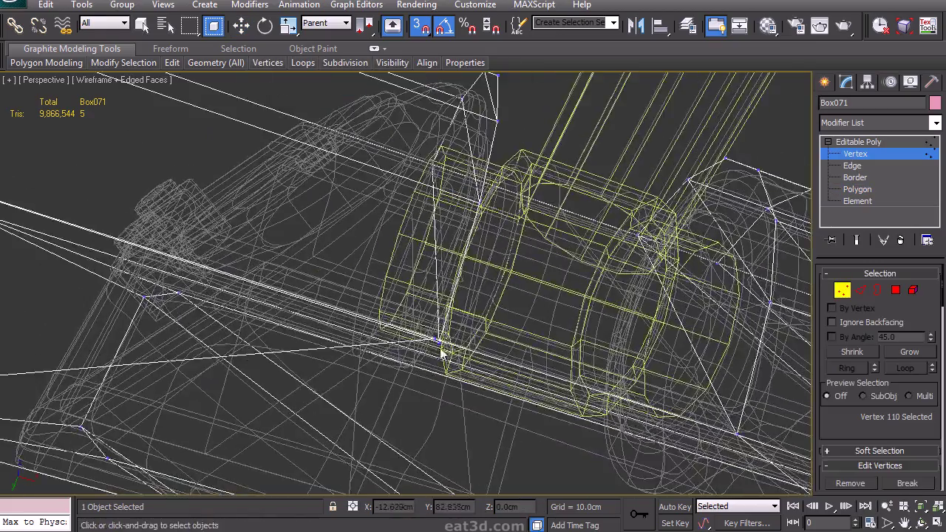
{"action": "left_click", "coordinate": [437, 345]}
{"action": "key", "text": "w"}
Cut a matching edge on the crossbeam's opposite face from its outer corner to the collar's inner corner
{"action": "scroll", "coordinate": [435, 358], "scroll_direction": "down", "scroll_amount": 5}
{"action": "middle_click_drag", "start_coordinate": [485, 306], "coordinate": [477, 362], "text": "alt"}
{"action": "key", "text": "4"}
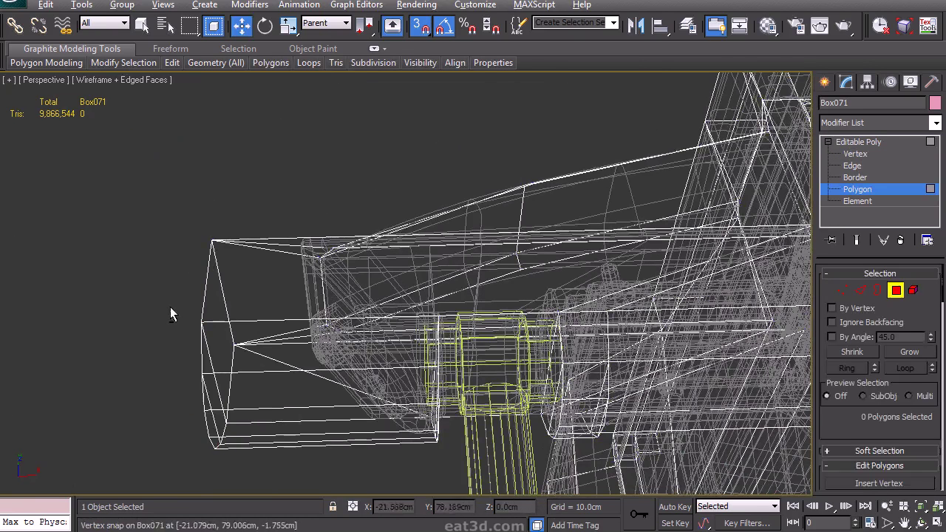
{"action": "right_click", "coordinate": [440, 326]}
Weld the overlapping vertices at the collar's inner corner where the new cut ends
{"action": "left_click", "coordinate": [843, 292]}
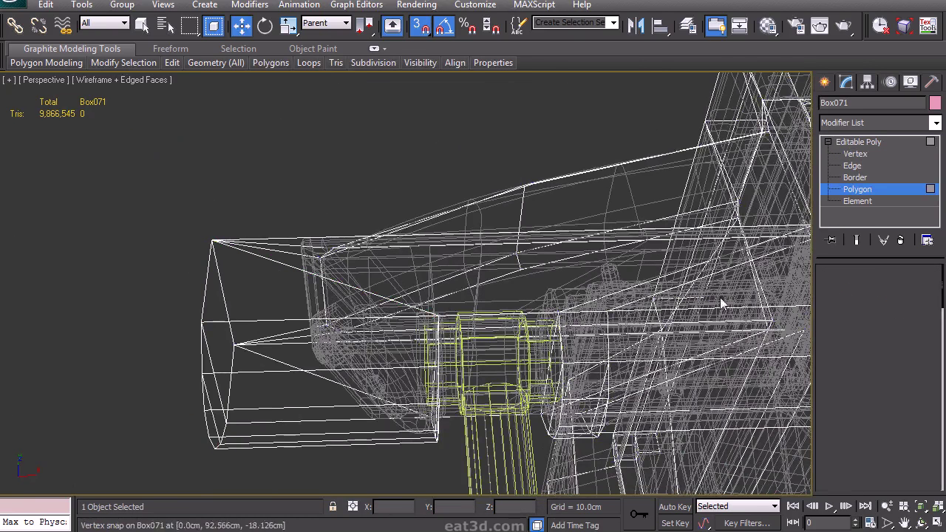
{"action": "key", "text": "s"}
{"action": "left_click_drag", "start_coordinate": [430, 327], "coordinate": [448, 309]}
{"action": "left_click_drag", "start_coordinate": [855, 422], "coordinate": [855, 362]}
{"action": "left_click", "coordinate": [902, 439]}
{"action": "left_click", "coordinate": [497, 344]}
Select the polygons of the stretched collar and the crossbeam's outer end for slicing
{"action": "key", "text": "F3"}
{"action": "mouse_move", "coordinate": [499, 343]}
{"action": "middle_mouse_down", "text": "alt"}
{"action": "mouse_move", "coordinate": [480, 342]}
{"action": "mouse_move", "coordinate": [542, 287]}
{"action": "mouse_move", "coordinate": [501, 319]}
{"action": "mouse_move", "coordinate": [500, 356]}
{"action": "middle_mouse_up", "text": "alt"}
{"action": "scroll", "coordinate": [481, 341], "scroll_direction": "down", "scroll_amount": 4}
{"action": "left_click", "coordinate": [871, 189]}
{"action": "left_click_drag", "start_coordinate": [244, 457], "coordinate": [435, 312]}
{"action": "middle_click_drag", "start_coordinate": [434, 317], "coordinate": [595, 314], "text": "alt"}
{"action": "key", "text": "2"}
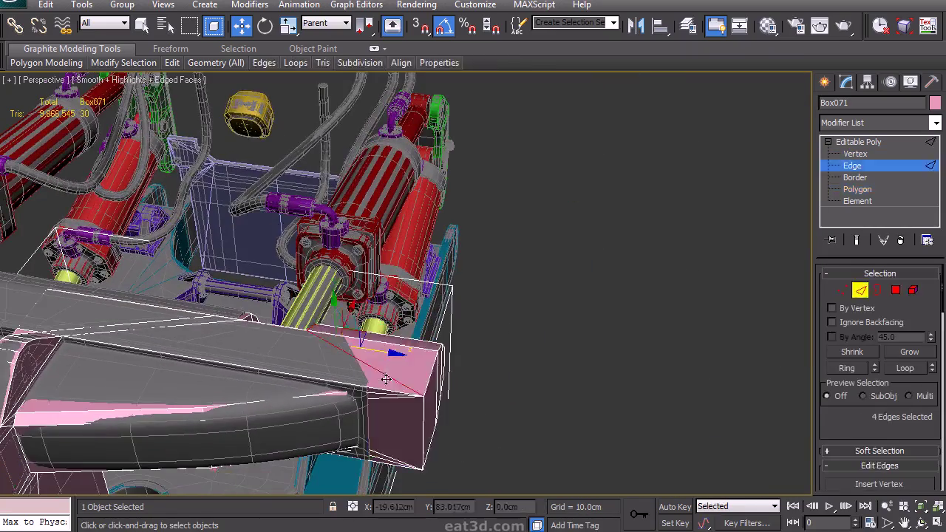
{"action": "key", "text": "alt+q"}
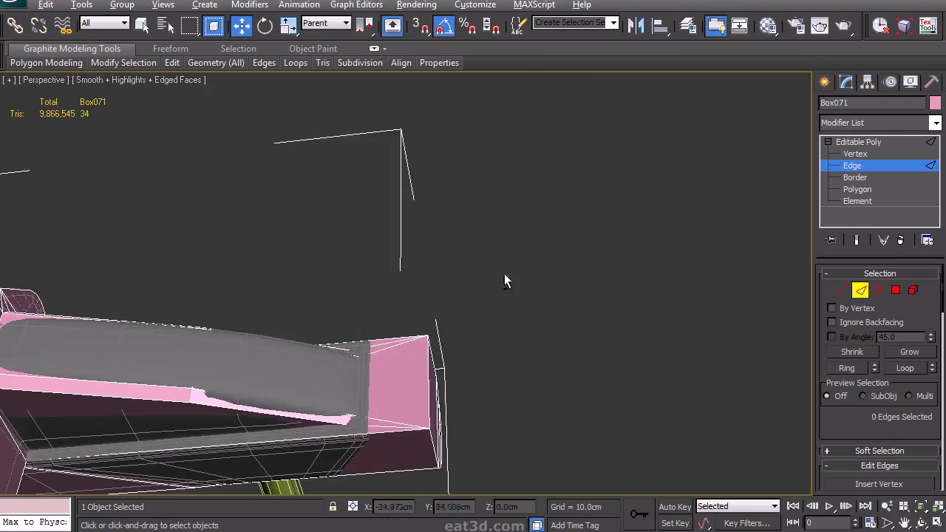
{"action": "middle_click_drag", "start_coordinate": [399, 409], "coordinate": [686, 303], "text": "alt"}
{"action": "key", "text": "4"}
{"action": "scroll", "coordinate": [681, 299], "scroll_direction": "down", "scroll_amount": 4}
{"action": "middle_click_drag", "start_coordinate": [594, 333], "coordinate": [397, 291], "text": "alt"}
{"action": "middle_click_drag", "start_coordinate": [409, 353], "coordinate": [421, 270], "text": "alt"}
{"action": "left_click", "coordinate": [399, 317], "text": "ctrl"}
{"action": "middle_click_drag", "start_coordinate": [403, 318], "coordinate": [377, 362], "text": "alt"}
{"action": "scroll", "coordinate": [867, 449], "scroll_direction": "down", "scroll_amount": 4}
{"action": "scroll", "coordinate": [880, 310], "scroll_direction": "down", "scroll_amount": 5}
Slice the selected crossbeam end diagonally in the Top view with the slice plane rotated to -55 degrees along the high-poly bevel
{"action": "left_click", "coordinate": [852, 343]}
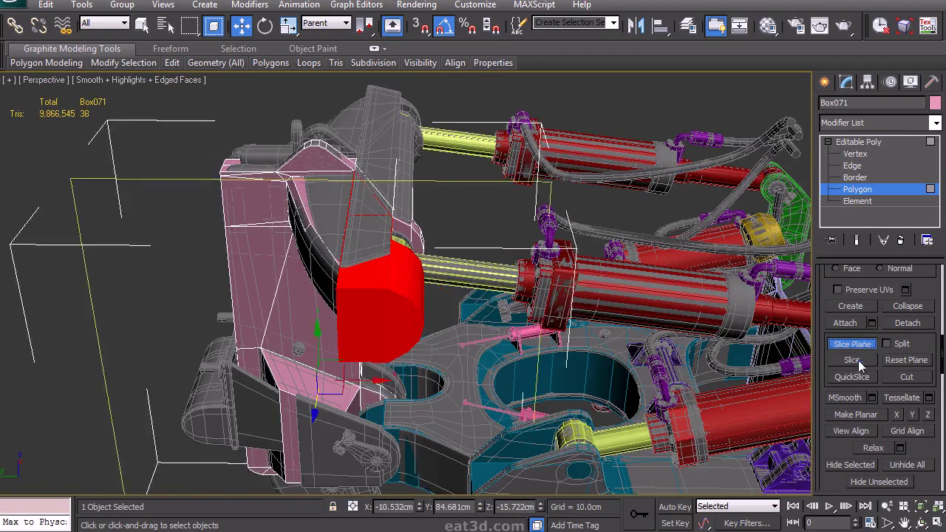
{"action": "key", "text": "alt+w"}
{"action": "middle_click_drag", "start_coordinate": [150, 385], "coordinate": [160, 396]}
{"action": "key", "text": "alt+w"}
{"action": "key", "text": "z"}
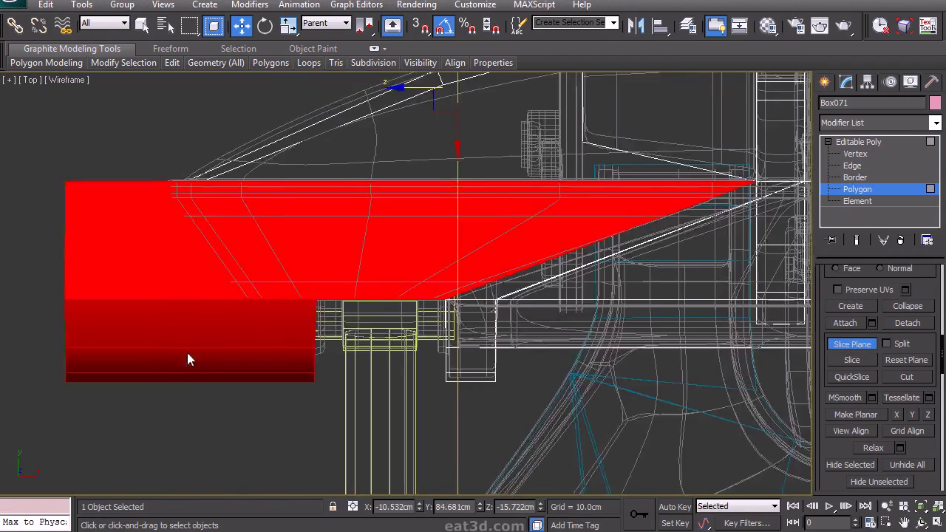
{"action": "scroll", "coordinate": [182, 378], "scroll_direction": "down", "scroll_amount": 2}
{"action": "left_click_drag", "start_coordinate": [396, 151], "coordinate": [193, 194]}
{"action": "left_click_drag", "start_coordinate": [222, 169], "coordinate": [221, 247]}
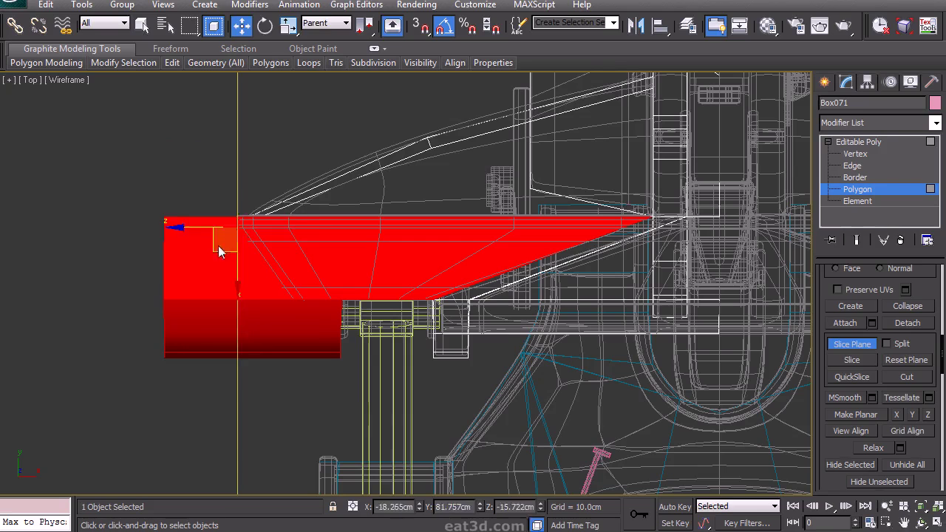
{"action": "key", "text": "e"}
{"action": "left_click_drag", "start_coordinate": [294, 235], "coordinate": [298, 210]}
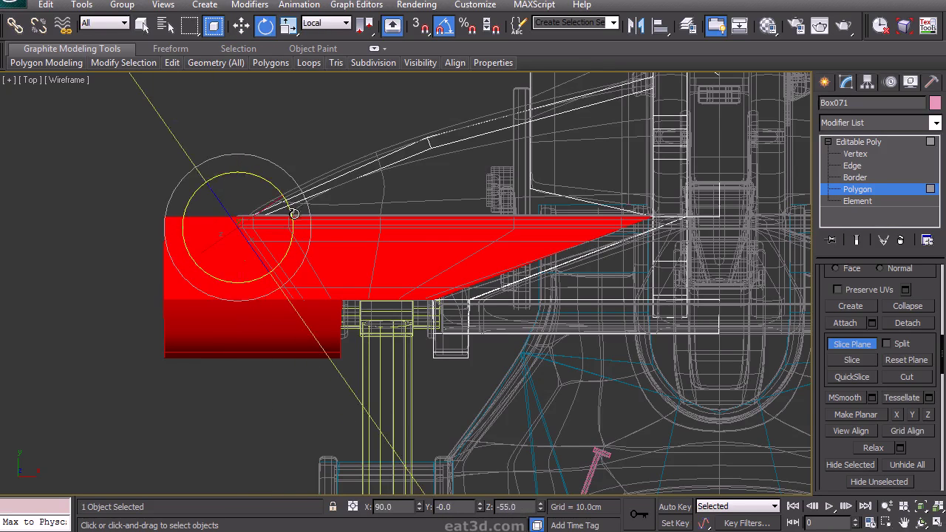
{"action": "left_click", "coordinate": [841, 349]}
Select the polygons beyond the diagonal slice, exclude the ones to keep, and delete the rest
{"action": "middle_click_drag", "start_coordinate": [419, 441], "coordinate": [437, 442]}
{"action": "left_click_drag", "start_coordinate": [59, 424], "coordinate": [348, 174]}
{"action": "middle_click_drag", "start_coordinate": [391, 247], "coordinate": [379, 270]}
{"action": "key", "text": "alt+w"}
{"action": "middle_click", "coordinate": [450, 267]}
{"action": "key", "text": "alt+w"}
{"action": "middle_click_drag", "start_coordinate": [481, 278], "coordinate": [623, 308], "text": "alt"}
{"action": "scroll", "coordinate": [623, 309], "scroll_direction": "up", "scroll_amount": 3}
{"action": "key", "text": "F3"}
{"action": "key", "text": "q"}
{"action": "left_click", "coordinate": [403, 301]}
{"action": "key", "text": "ctrl+z"}
{"action": "left_click", "coordinate": [407, 298], "text": "alt"}
{"action": "left_click", "coordinate": [407, 355], "text": "alt"}
{"action": "left_click", "coordinate": [403, 429], "text": "alt"}
{"action": "mouse_move", "coordinate": [434, 386]}
{"action": "middle_mouse_down", "text": "alt"}
{"action": "mouse_move", "coordinate": [445, 372]}
{"action": "mouse_move", "coordinate": [420, 389]}
{"action": "mouse_move", "coordinate": [414, 316]}
{"action": "mouse_move", "coordinate": [436, 294]}
{"action": "middle_mouse_up", "text": "alt"}
{"action": "key", "text": "Delete"}
Target weld the loose vertex on the trimmed end to its neighbouring corner vertex
{"action": "key", "text": "F3"}
{"action": "scroll", "coordinate": [420, 384], "scroll_direction": "up", "scroll_amount": 3}
{"action": "left_click", "coordinate": [865, 156]}
{"action": "left_click_drag", "start_coordinate": [845, 425], "coordinate": [847, 329]}
{"action": "left_click", "coordinate": [913, 418]}
{"action": "left_click", "coordinate": [372, 218]}
{"action": "middle_click_drag", "start_coordinate": [390, 287], "coordinate": [411, 299]}
{"action": "right_click", "coordinate": [425, 210]}
Bridge the open edges across the crossbeam's angled end face and cap the remaining opening beside the collar
{"action": "left_click", "coordinate": [848, 168]}
{"action": "left_click", "coordinate": [436, 431], "text": "ctrl"}
{"action": "left_click_drag", "start_coordinate": [840, 426], "coordinate": [840, 357]}
{"action": "left_click", "coordinate": [841, 484]}
{"action": "middle_click_drag", "start_coordinate": [468, 220], "coordinate": [382, 252], "text": "alt"}
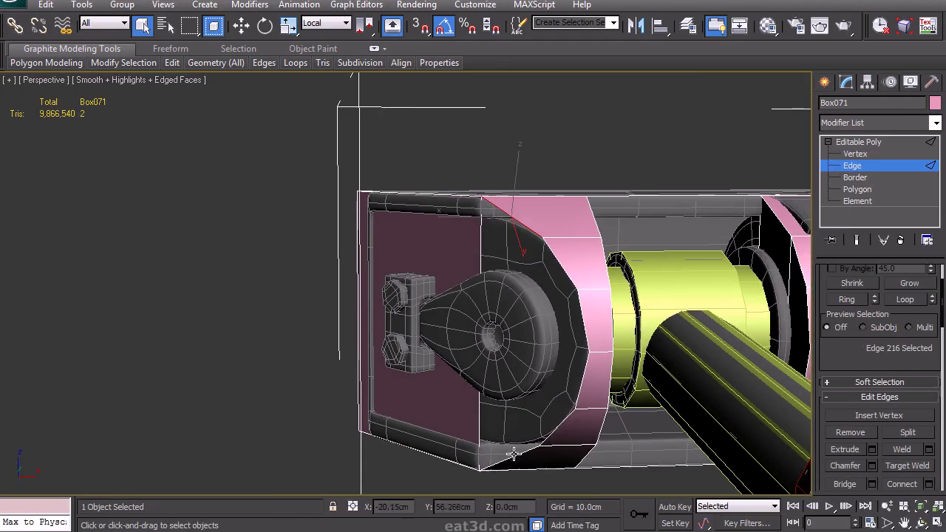
{"action": "left_click", "coordinate": [851, 485]}
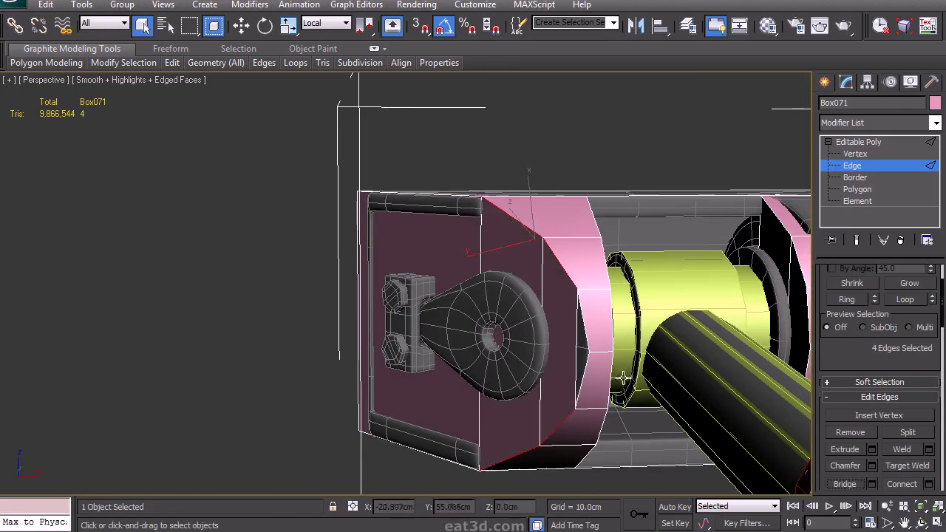
{"action": "left_click", "coordinate": [855, 177]}
{"action": "scroll", "coordinate": [918, 353], "scroll_direction": "down", "scroll_amount": 1}
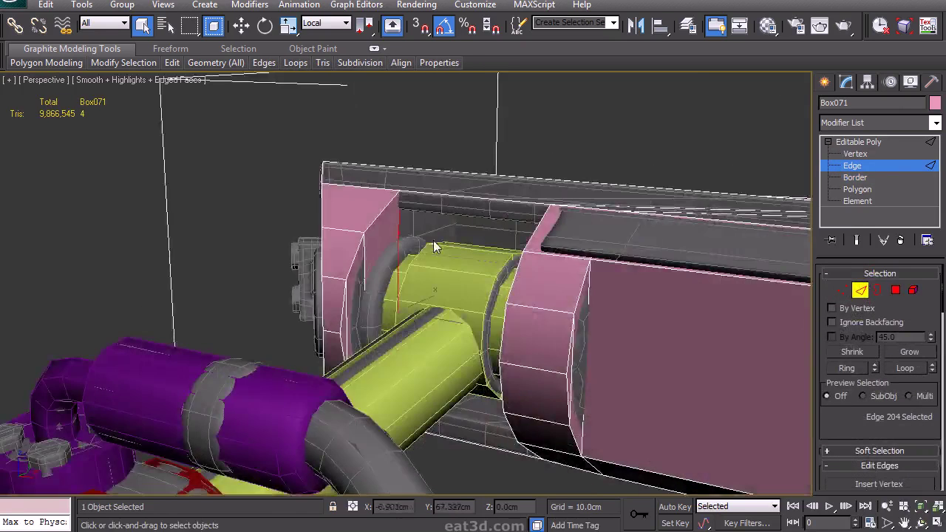
Bridge the facing edges of the two collars to close the opening behind the piston hinge
{"action": "middle_click_drag", "start_coordinate": [401, 232], "coordinate": [573, 261], "text": "alt"}
{"action": "left_click_drag", "start_coordinate": [871, 414], "coordinate": [870, 335]}
{"action": "left_click", "coordinate": [862, 473]}
Connect the side edges of the face behind the hinge with 2 segments, pinch 77 and a slight negative slide
{"action": "middle_click_drag", "start_coordinate": [651, 346], "coordinate": [558, 408], "text": "alt"}
{"action": "left_click", "coordinate": [929, 474]}
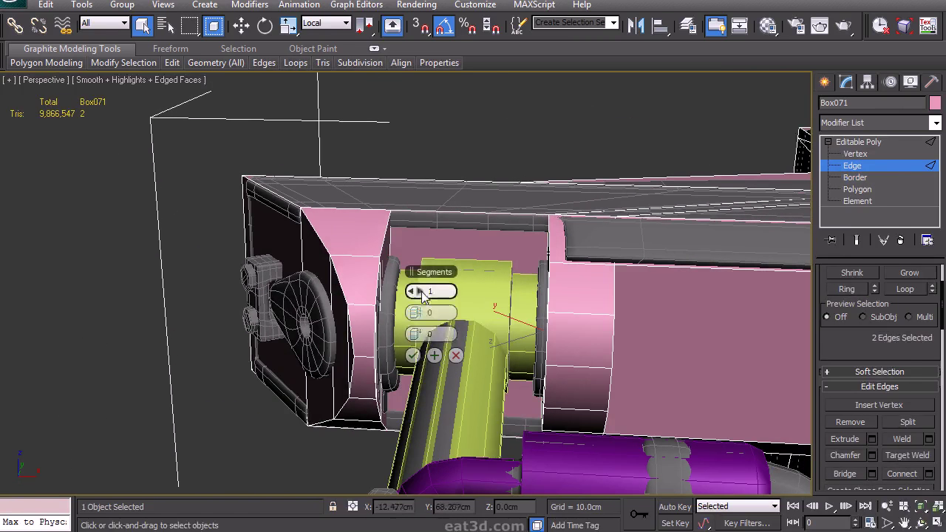
{"action": "left_click", "coordinate": [420, 292]}
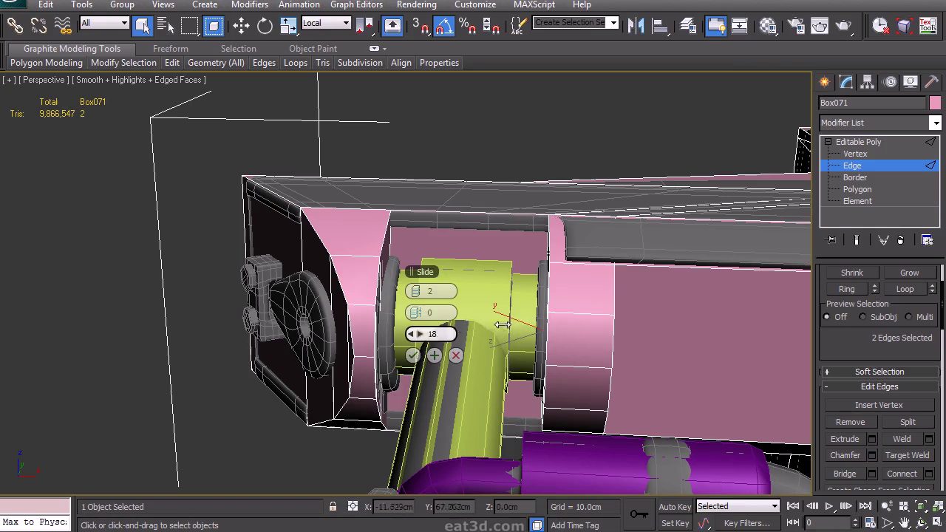
{"action": "right_click", "coordinate": [414, 338]}
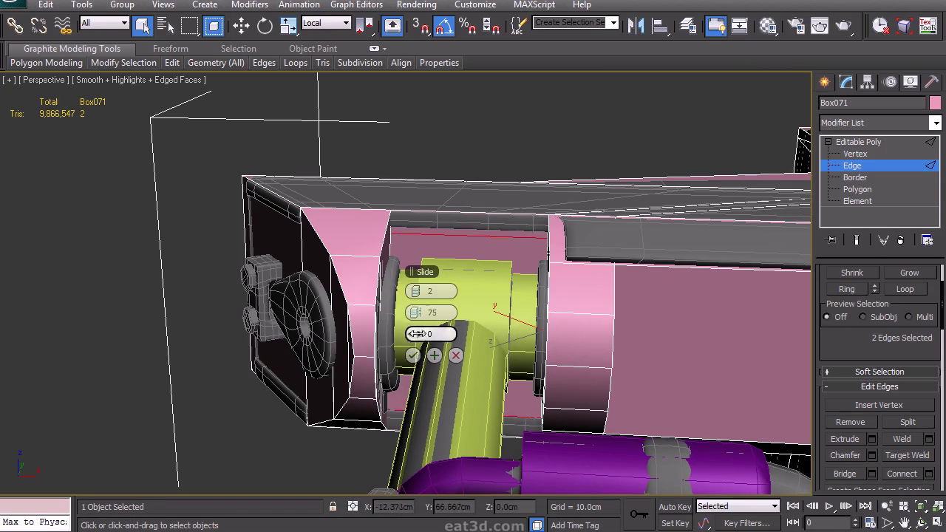
{"action": "left_click", "coordinate": [413, 337]}
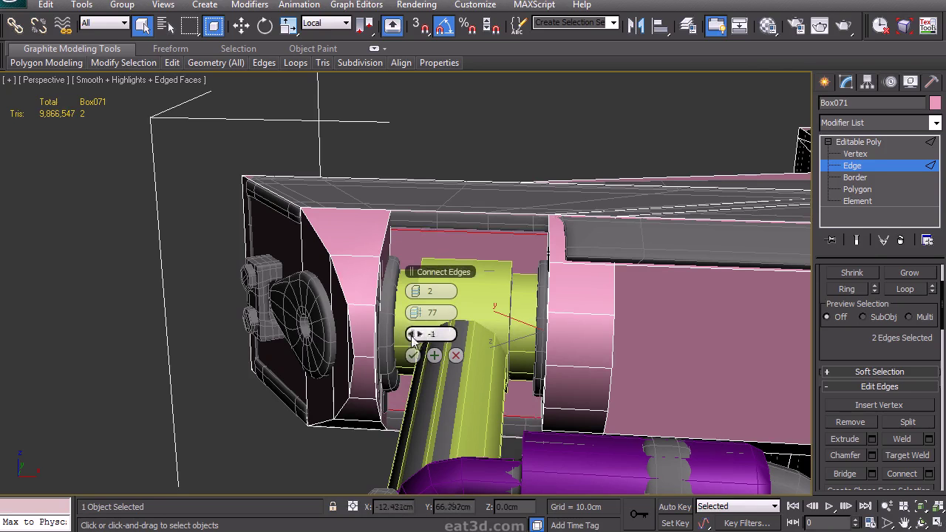
{"action": "left_click", "coordinate": [413, 335]}
{"action": "left_click", "coordinate": [414, 355]}
Extrude the middle polygon between the two new edges behind the piston hinge
{"action": "middle_click_drag", "start_coordinate": [446, 302], "coordinate": [435, 323]}
{"action": "key", "text": "w"}
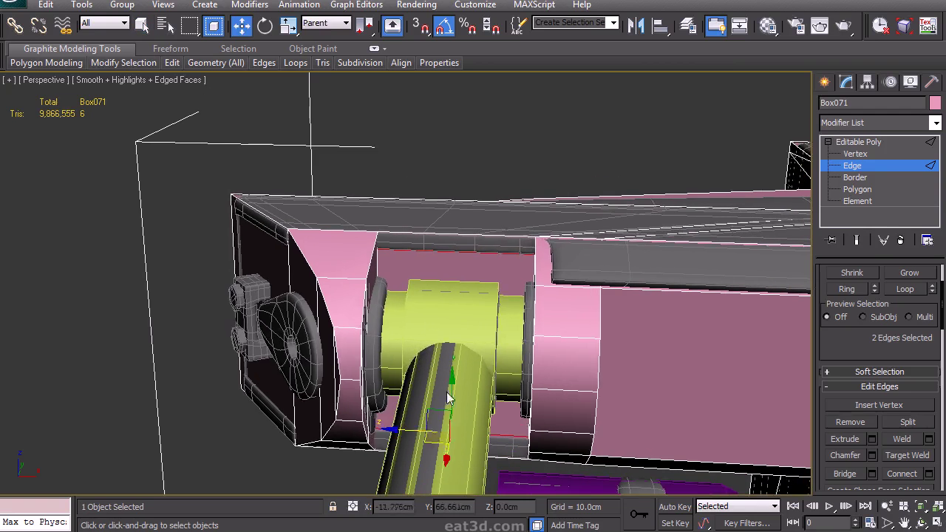
{"action": "middle_click_drag", "start_coordinate": [441, 376], "coordinate": [428, 385], "text": "alt"}
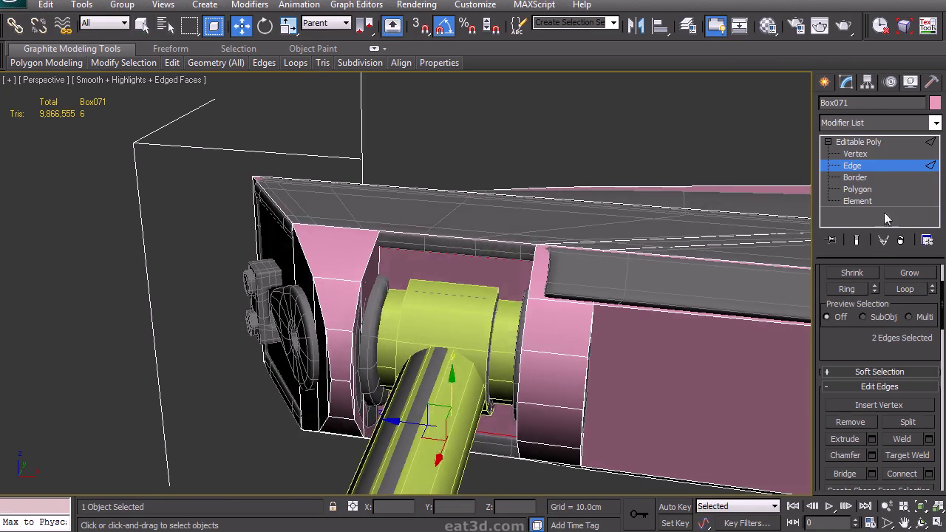
{"action": "left_click", "coordinate": [857, 189]}
{"action": "left_click", "coordinate": [480, 320]}
{"action": "left_click_drag", "start_coordinate": [862, 430], "coordinate": [862, 376]}
{"action": "left_click", "coordinate": [872, 447]}
{"action": "left_click_drag", "start_coordinate": [415, 314], "coordinate": [408, 317]}
{"action": "left_click", "coordinate": [413, 337]}
{"action": "mouse_move", "coordinate": [454, 338]}
{"action": "middle_mouse_down", "text": "alt"}
{"action": "mouse_move", "coordinate": [465, 350]}
{"action": "mouse_move", "coordinate": [457, 342]}
{"action": "middle_mouse_up", "text": "alt"}
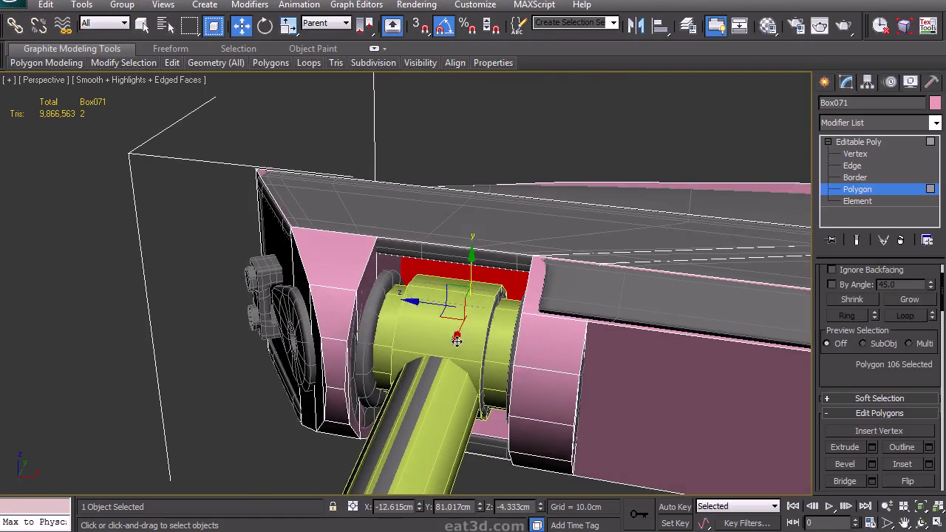
Connect the vertex pairs between the new upper edge's ends and the adjoining collar corners
{"action": "left_click", "coordinate": [858, 155]}
{"action": "left_click", "coordinate": [378, 255]}
{"action": "left_click", "coordinate": [359, 287], "text": "ctrl"}
{"action": "left_click_drag", "start_coordinate": [858, 428], "coordinate": [859, 359]}
{"action": "left_click", "coordinate": [878, 460]}
{"action": "middle_click_drag", "start_coordinate": [647, 343], "coordinate": [727, 327], "text": "alt"}
{"action": "left_click", "coordinate": [478, 239]}
{"action": "left_click", "coordinate": [879, 462]}
Connect the vertex pairs between the new lower edge's ends and the adjoining collar corners
{"action": "middle_click_drag", "start_coordinate": [637, 414], "coordinate": [584, 336], "text": "alt"}
{"action": "left_click", "coordinate": [477, 430]}
{"action": "left_click", "coordinate": [518, 412], "text": "ctrl"}
{"action": "left_click", "coordinate": [886, 461]}
{"action": "middle_click_drag", "start_coordinate": [588, 426], "coordinate": [418, 415], "text": "alt"}
{"action": "left_click", "coordinate": [353, 428]}
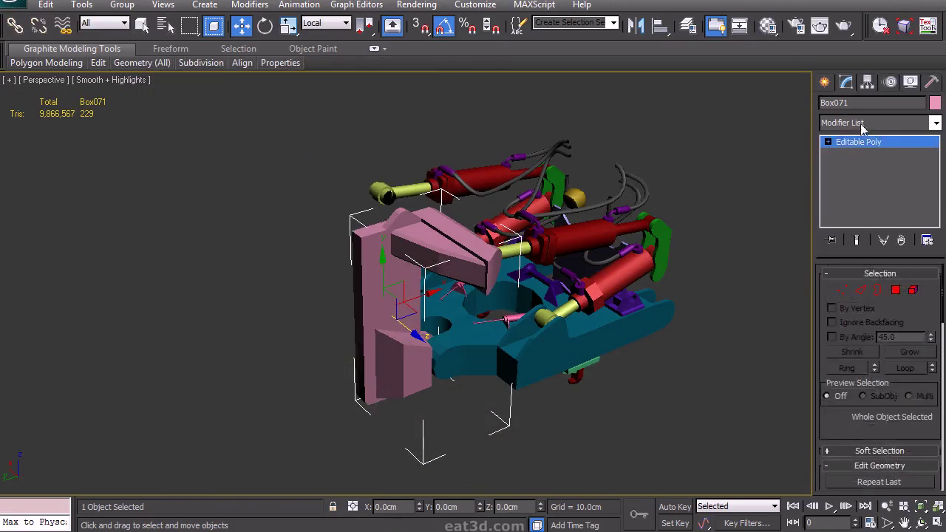
Apply a Symmetry modifier to the low-poly frame with Z as the mirror axis
{"action": "left_click", "coordinate": [936, 123]}
{"action": "scroll", "coordinate": [868, 458], "scroll_direction": "down", "scroll_amount": 10}
{"action": "left_click", "coordinate": [852, 435]}
{"action": "left_click", "coordinate": [872, 302]}
{"action": "left_click", "coordinate": [901, 301]}
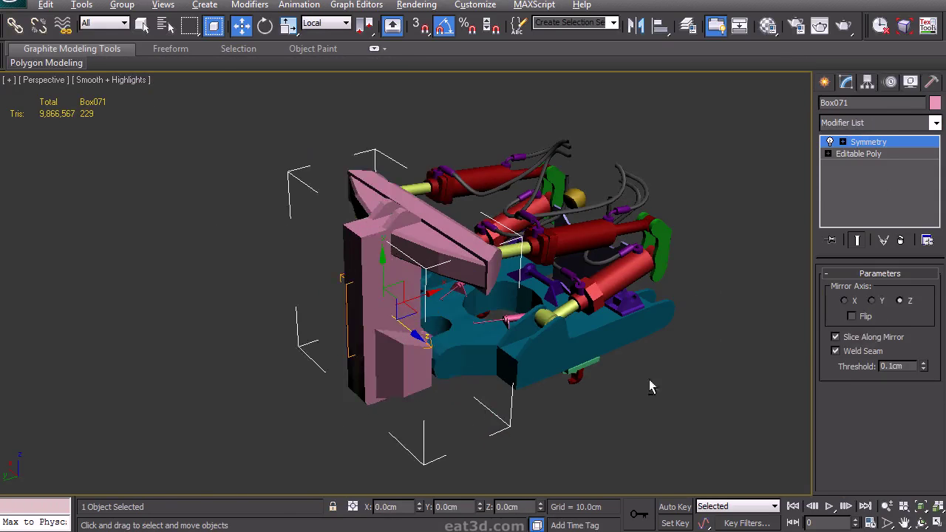
{"action": "middle_click_drag", "start_coordinate": [645, 372], "coordinate": [683, 387], "text": "alt"}
Move the lower front and rear vertices of the shank box onto the corners where the high-poly shank meets its tooth
{"action": "left_click", "coordinate": [621, 338]}
{"action": "middle_click_drag", "start_coordinate": [621, 338], "coordinate": [733, 289], "text": "alt"}
{"action": "scroll", "coordinate": [523, 387], "scroll_direction": "down", "scroll_amount": 2}
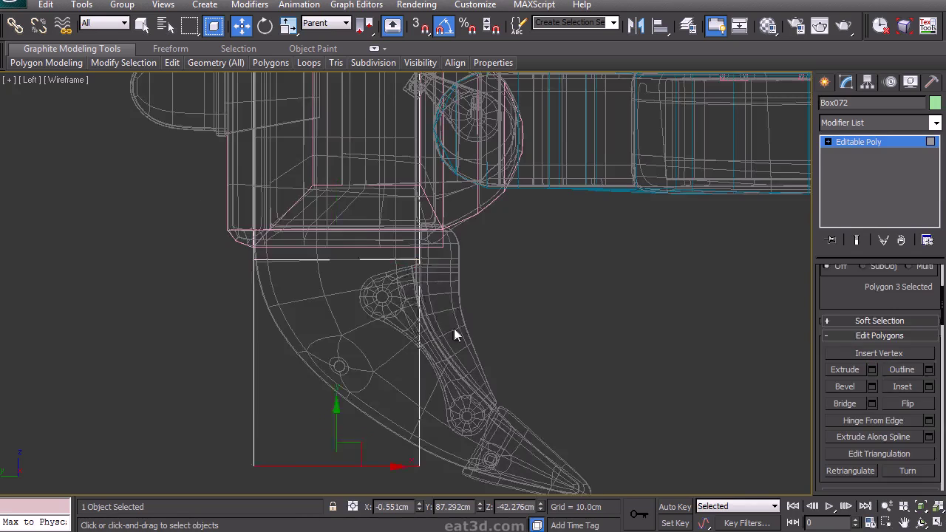
{"action": "middle_click_drag", "start_coordinate": [454, 330], "coordinate": [412, 278]}
{"action": "left_click", "coordinate": [828, 141]}
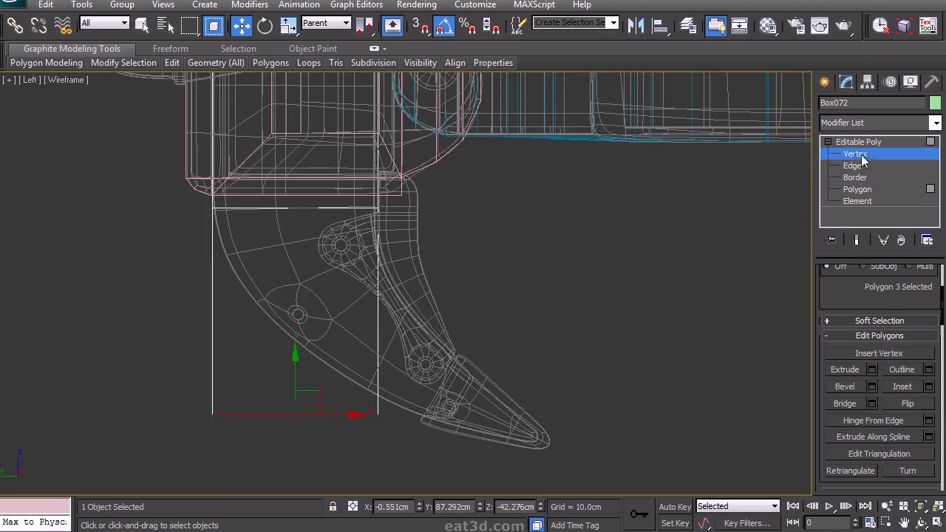
{"action": "left_click", "coordinate": [856, 154]}
{"action": "left_click_drag", "start_coordinate": [479, 336], "coordinate": [480, 335]}
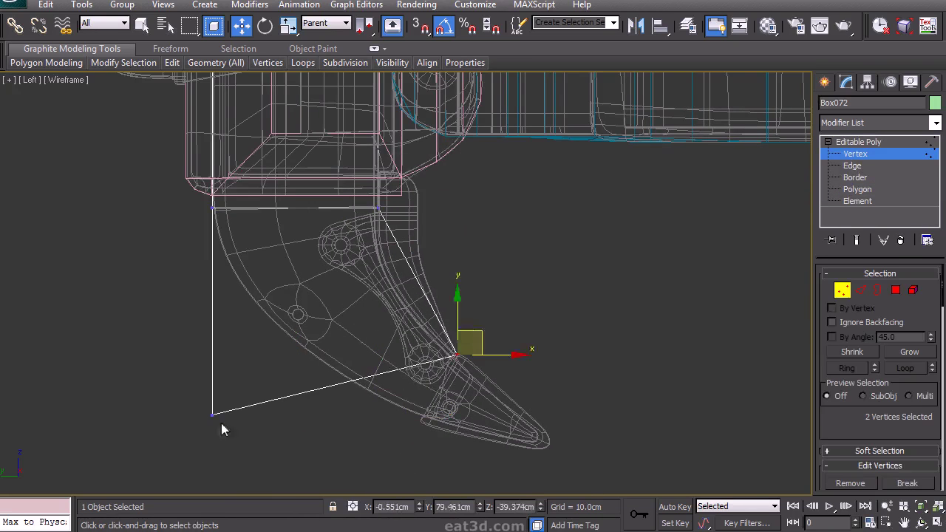
{"action": "left_click_drag", "start_coordinate": [187, 442], "coordinate": [321, 362]}
{"action": "left_click_drag", "start_coordinate": [237, 396], "coordinate": [447, 398]}
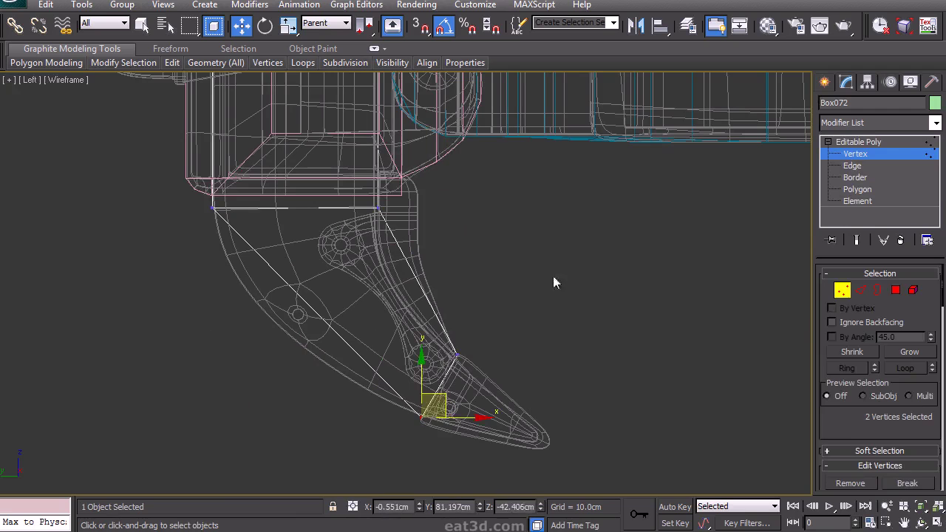
Insert an edge loop across the shank's middle and move its inner and outer vertices onto the curved outline
{"action": "key", "text": "2"}
{"action": "key", "text": "alt+s"}
{"action": "left_click", "coordinate": [407, 285]}
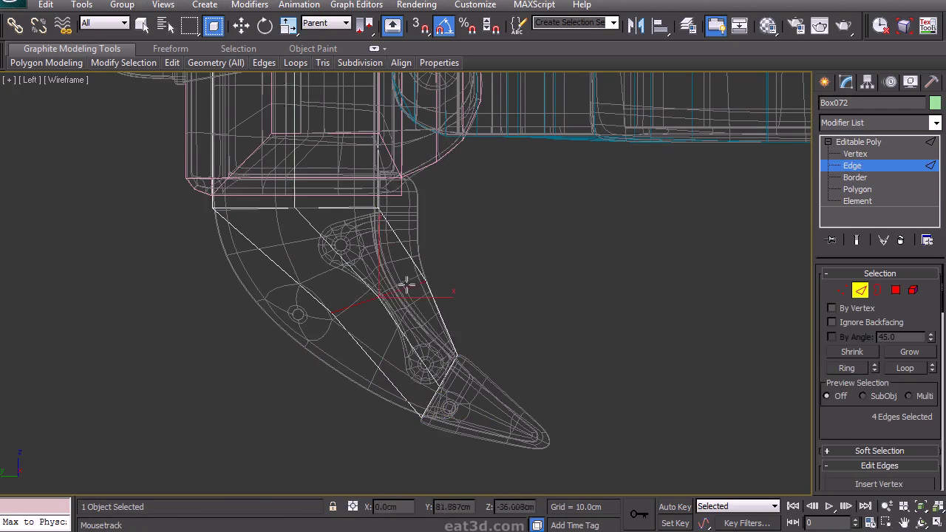
{"action": "key", "text": "ctrl+z"}
{"action": "left_click", "coordinate": [408, 289]}
{"action": "key", "text": "w"}
{"action": "left_click_drag", "start_coordinate": [394, 284], "coordinate": [377, 294]}
{"action": "left_click", "coordinate": [843, 289]}
{"action": "left_click_drag", "start_coordinate": [277, 349], "coordinate": [325, 300]}
{"action": "left_click_drag", "start_coordinate": [326, 304], "coordinate": [310, 315]}
Insert another edge loop across the upper shank and fit its vertices to the high-poly curve
{"action": "key", "text": "alt+s"}
{"action": "left_click", "coordinate": [262, 259]}
{"action": "left_click", "coordinate": [385, 365]}
{"action": "key", "text": "ctrl+z"}
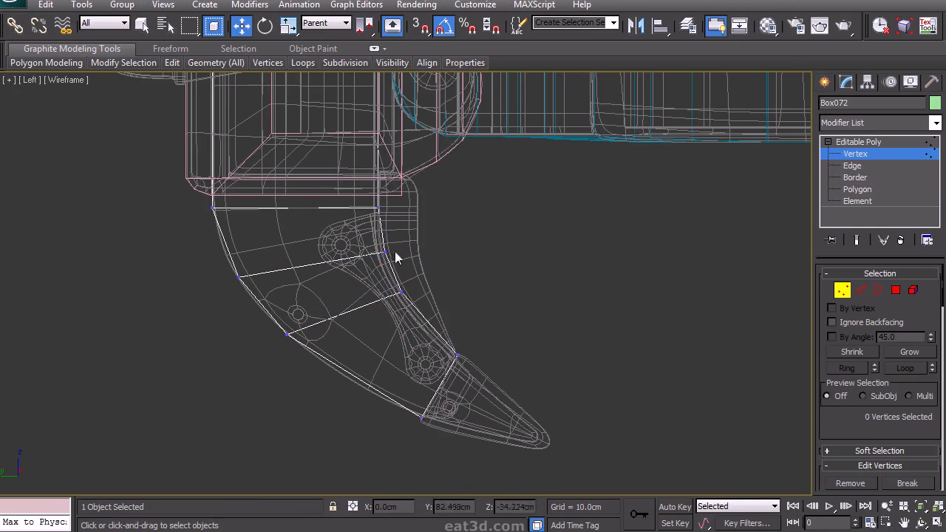
{"action": "middle_click_drag", "start_coordinate": [286, 253], "coordinate": [309, 261]}
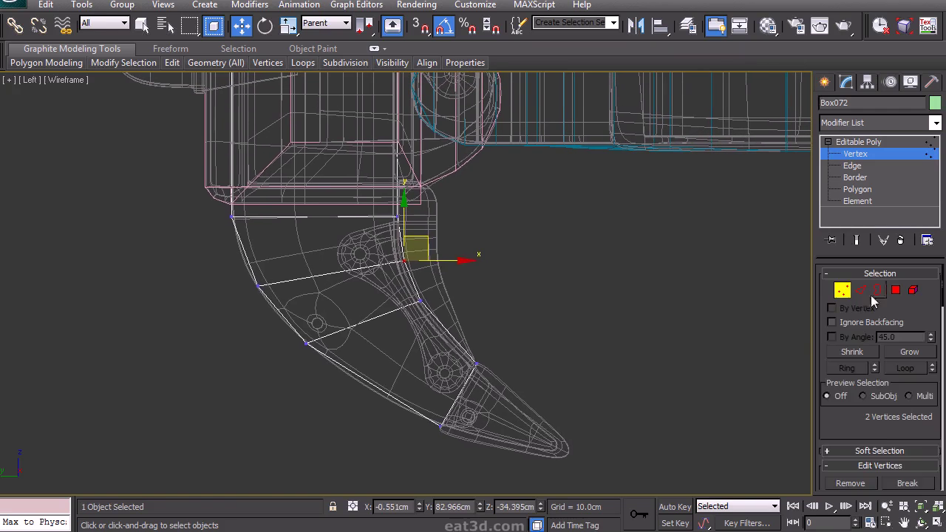
Chamfer the upper loop's outer edge and move the resulting edges onto the shank's outer curve
{"action": "key", "text": "2"}
{"action": "left_click_drag", "start_coordinate": [870, 426], "coordinate": [870, 362]}
{"action": "left_click", "coordinate": [872, 470]}
{"action": "left_click_drag", "start_coordinate": [416, 291], "coordinate": [416, 287]}
{"action": "left_click", "coordinate": [411, 354]}
{"action": "left_click_drag", "start_coordinate": [272, 241], "coordinate": [272, 242]}
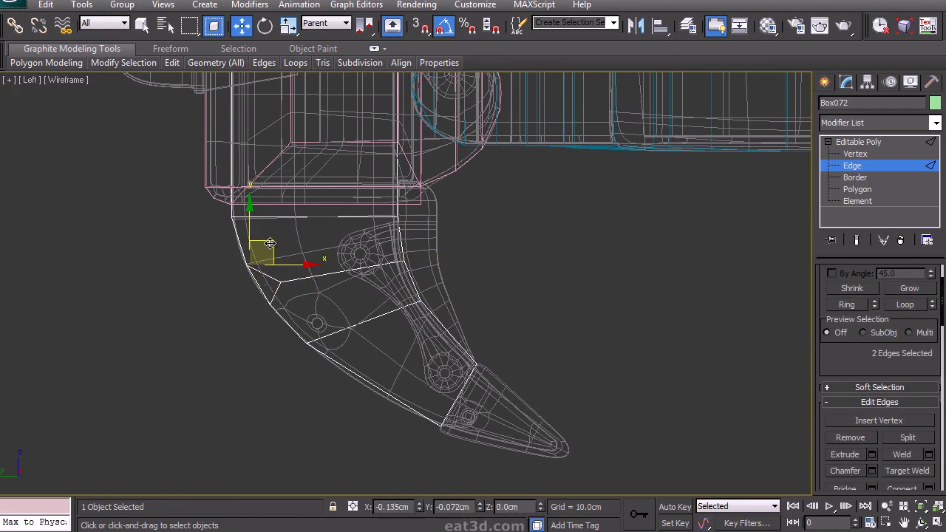
{"action": "left_click", "coordinate": [295, 295]}
{"action": "left_click", "coordinate": [267, 253]}
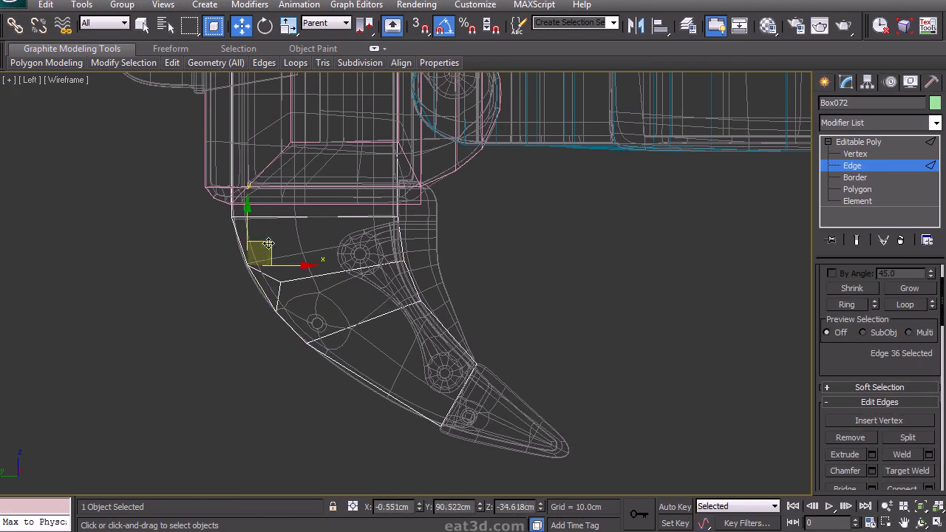
Target weld the leftover chamfer vertices to the adjoining vertices on the shank's inner curve
{"action": "left_click", "coordinate": [862, 155]}
{"action": "left_click", "coordinate": [923, 461]}
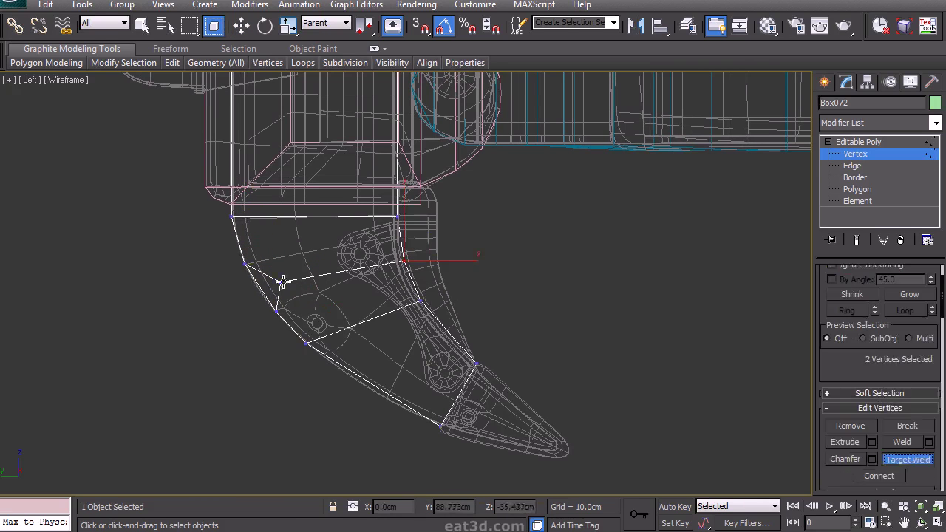
{"action": "left_click", "coordinate": [404, 260]}
{"action": "key", "text": "w"}
Add an edge loop across the lower shank and move the outer vertices onto the curved outline
{"action": "key", "text": "4"}
{"action": "middle_click_drag", "start_coordinate": [442, 330], "coordinate": [399, 271]}
{"action": "left_click", "coordinate": [857, 291]}
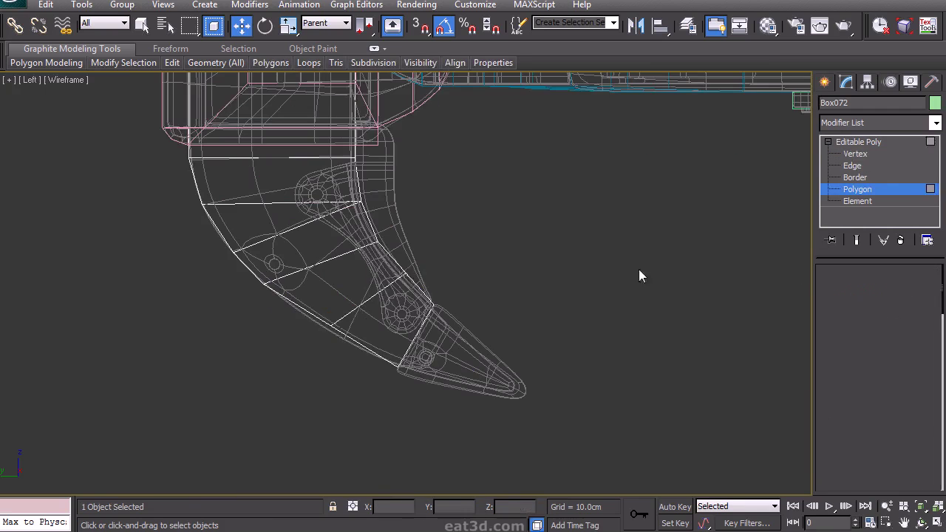
{"action": "left_click", "coordinate": [841, 289]}
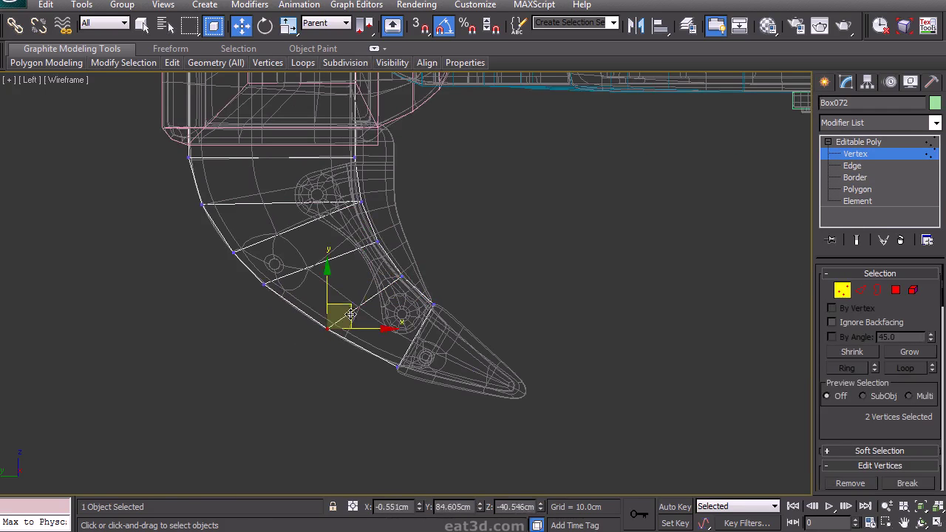
{"action": "left_click_drag", "start_coordinate": [253, 295], "coordinate": [278, 271]}
{"action": "left_click_drag", "start_coordinate": [288, 265], "coordinate": [301, 274]}
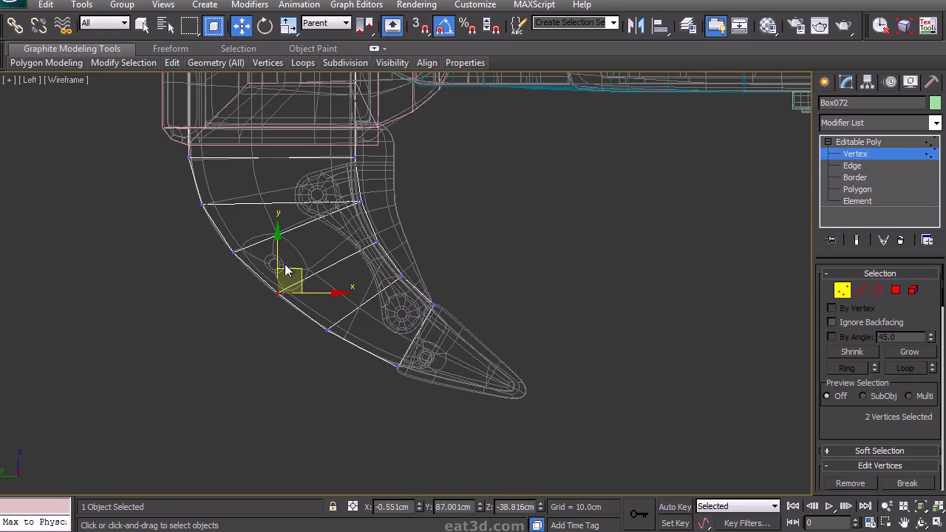
{"action": "middle_click_drag", "start_coordinate": [417, 224], "coordinate": [316, 222]}
Extrude the polygon at the shank's lower end along the length of the high-poly tooth
{"action": "left_click", "coordinate": [895, 291]}
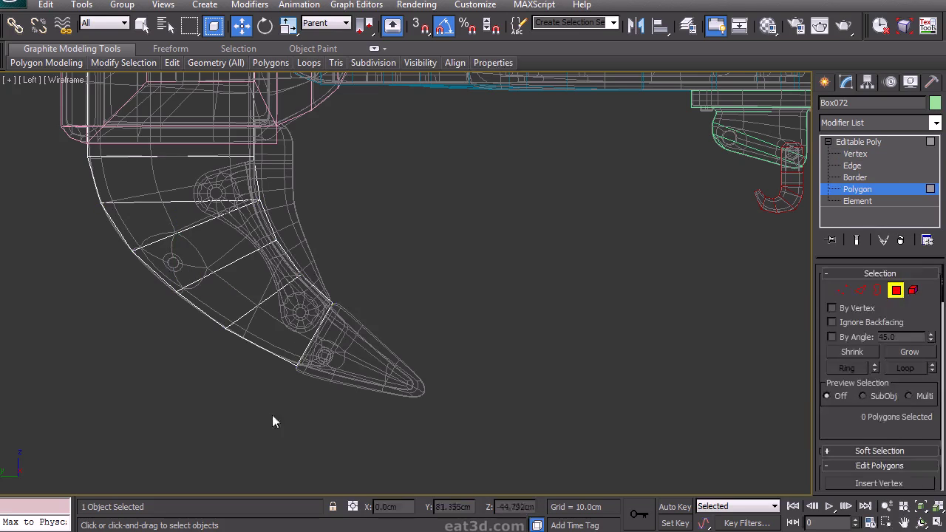
{"action": "left_click_drag", "start_coordinate": [291, 380], "coordinate": [360, 299]}
{"action": "scroll", "coordinate": [869, 371], "scroll_direction": "down", "scroll_amount": 3}
{"action": "left_click", "coordinate": [872, 382]}
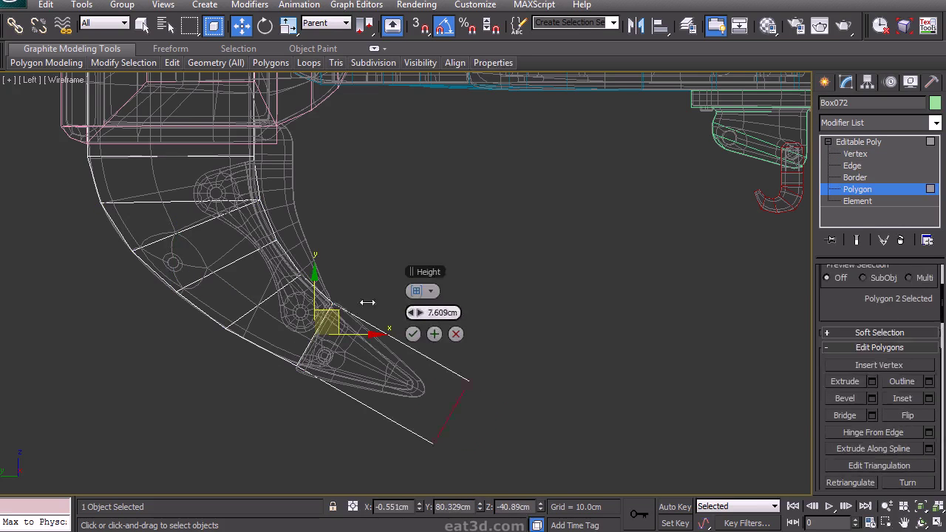
{"action": "left_click", "coordinate": [413, 333]}
Move the extruded end's upper and lower vertices to the pointed tip of the high-poly tooth
{"action": "key", "text": "1"}
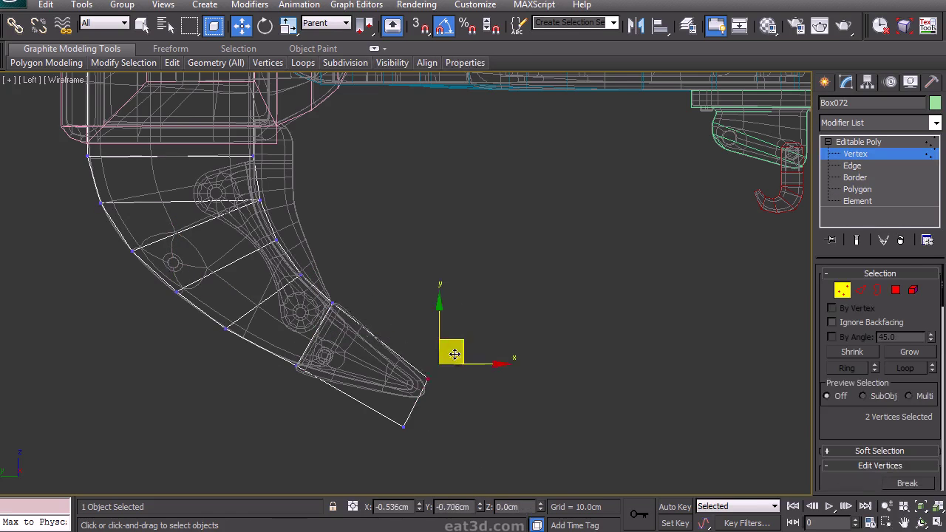
{"action": "left_click_drag", "start_coordinate": [467, 339], "coordinate": [450, 362]}
{"action": "left_click_drag", "start_coordinate": [330, 313], "coordinate": [343, 294]}
{"action": "left_click_drag", "start_coordinate": [356, 281], "coordinate": [358, 279]}
{"action": "left_click_drag", "start_coordinate": [396, 440], "coordinate": [416, 415]}
{"action": "left_click_drag", "start_coordinate": [422, 411], "coordinate": [440, 382]}
{"action": "middle_click_drag", "start_coordinate": [359, 381], "coordinate": [350, 375]}
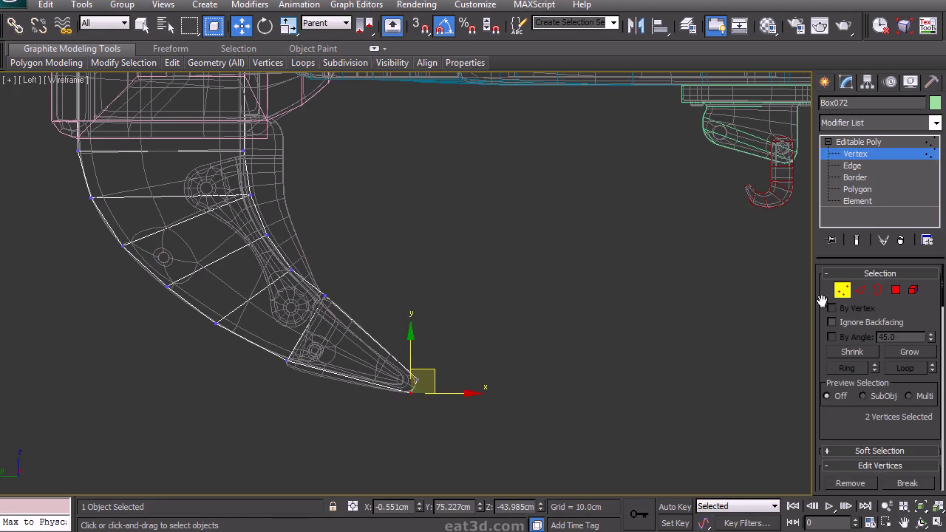
Connect the two lower edges of the tooth and move the new edge to the tooth's rear lower corner
{"action": "key", "text": "2"}
{"action": "left_click", "coordinate": [355, 385]}
{"action": "key", "text": "alt+r"}
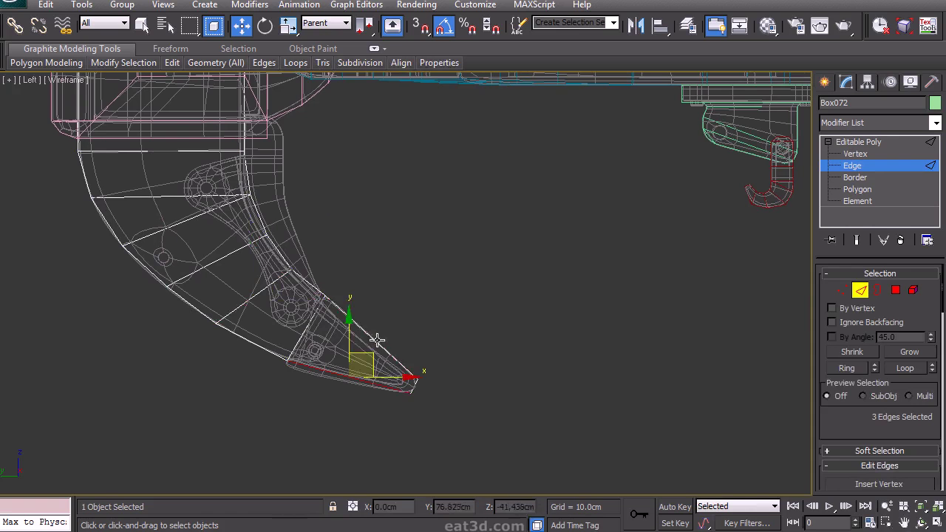
{"action": "middle_click_drag", "start_coordinate": [433, 328], "coordinate": [421, 325]}
{"action": "key", "text": "alt+w"}
{"action": "middle_click", "coordinate": [542, 297]}
{"action": "key", "text": "alt+w"}
{"action": "middle_click_drag", "start_coordinate": [542, 298], "coordinate": [524, 308], "text": "alt"}
{"action": "key", "text": "F3"}
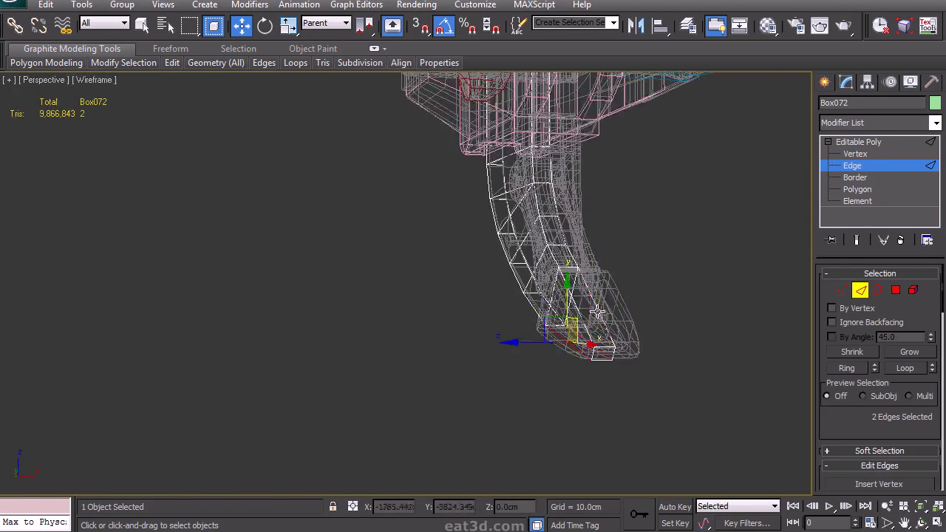
{"action": "middle_click_drag", "start_coordinate": [596, 312], "coordinate": [606, 305], "text": "alt"}
{"action": "left_click", "coordinate": [606, 306], "text": "alt"}
{"action": "key", "text": "alt+w"}
{"action": "middle_click", "coordinate": [244, 339]}
{"action": "key", "text": "alt+w"}
{"action": "middle_click_drag", "start_coordinate": [308, 342], "coordinate": [308, 313]}
{"action": "scroll", "coordinate": [881, 399], "scroll_direction": "down", "scroll_amount": 3}
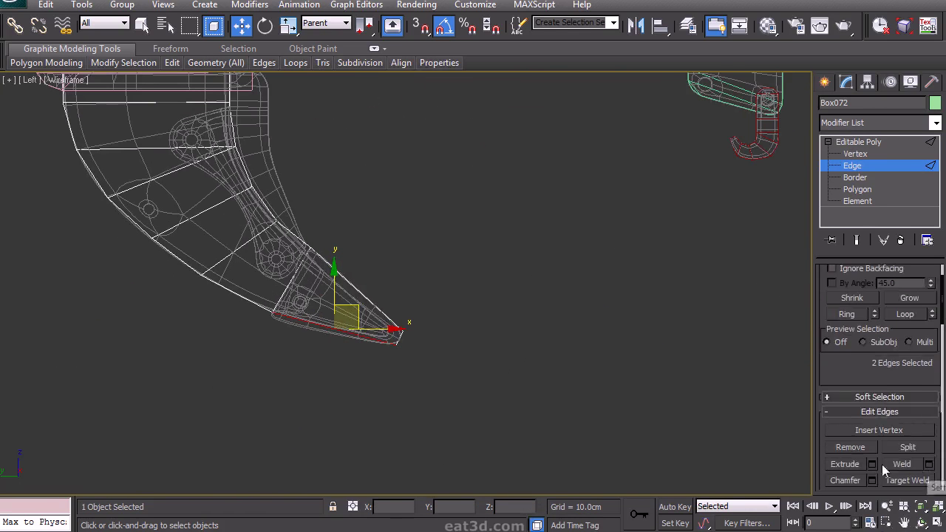
{"action": "scroll", "coordinate": [914, 464], "scroll_direction": "down", "scroll_amount": 3}
{"action": "left_click", "coordinate": [929, 431]}
{"action": "left_click", "coordinate": [413, 357]}
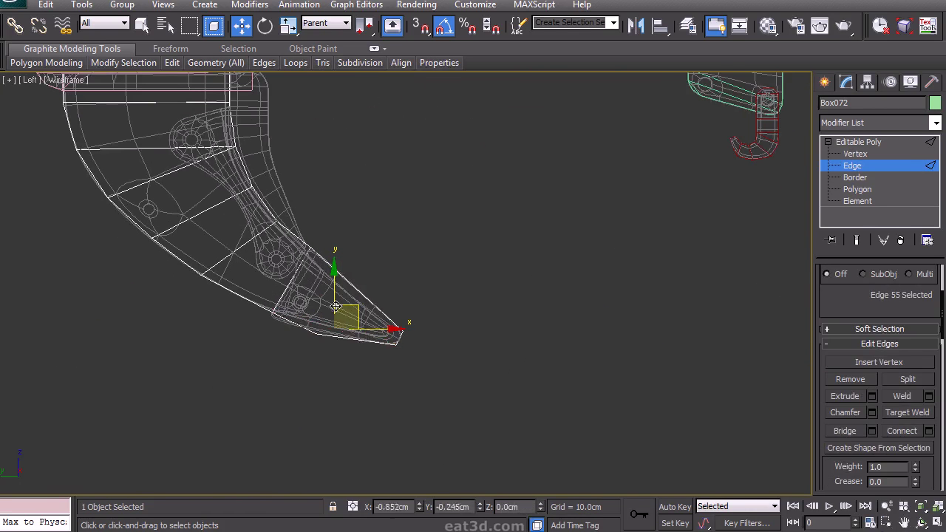
{"action": "left_click_drag", "start_coordinate": [297, 292], "coordinate": [296, 294]}
{"action": "middle_click_drag", "start_coordinate": [359, 315], "coordinate": [356, 310]}
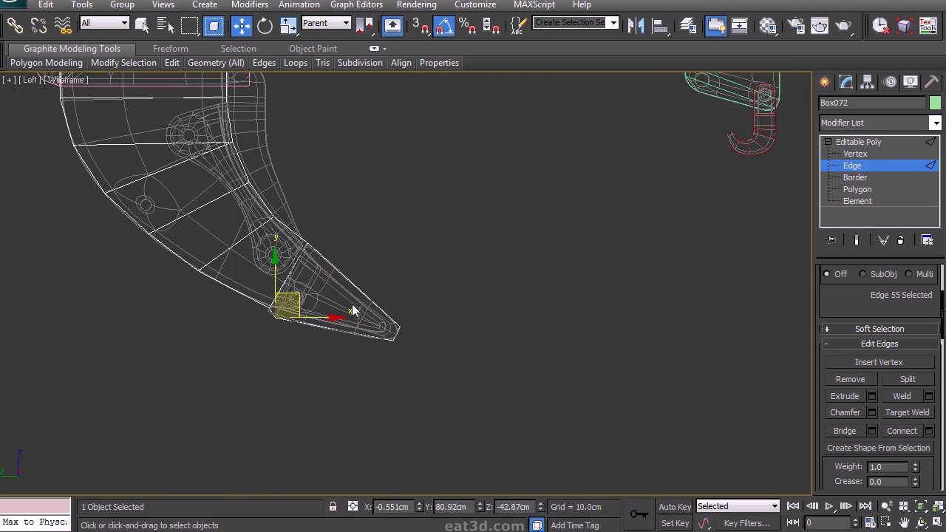
Extrude the tooth's side polygon outward to match the width of the high-poly tooth
{"action": "key", "text": "alt+w"}
{"action": "right_click", "coordinate": [529, 372]}
{"action": "key", "text": "alt+w"}
{"action": "key", "text": "F3"}
{"action": "middle_click_drag", "start_coordinate": [532, 317], "coordinate": [411, 371], "text": "alt"}
{"action": "scroll", "coordinate": [546, 352], "scroll_direction": "up", "scroll_amount": 3}
{"action": "left_click", "coordinate": [858, 190]}
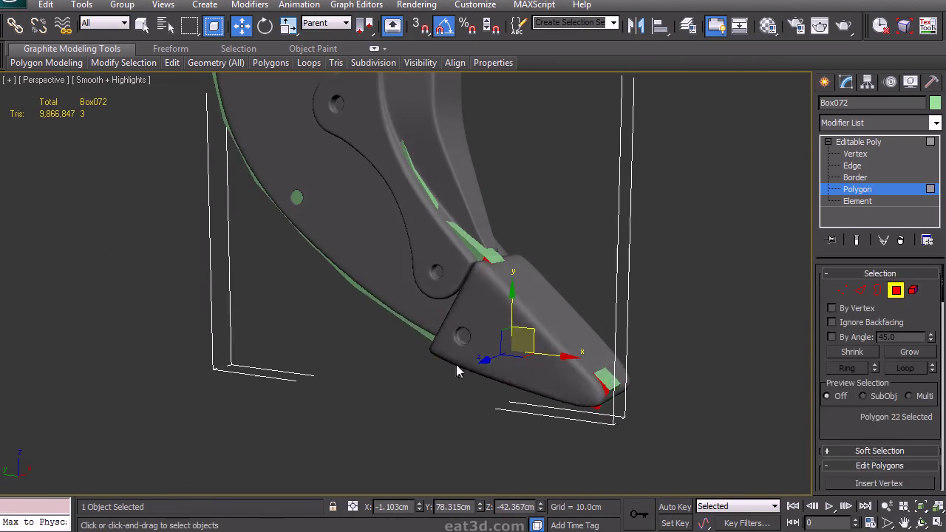
{"action": "scroll", "coordinate": [878, 427], "scroll_direction": "down", "scroll_amount": 2}
{"action": "left_click", "coordinate": [872, 431]}
{"action": "right_click", "coordinate": [413, 315]}
{"action": "left_click_drag", "start_coordinate": [414, 315], "coordinate": [421, 316]}
{"action": "left_click", "coordinate": [414, 334]}
{"action": "middle_click_drag", "start_coordinate": [423, 337], "coordinate": [518, 354], "text": "alt"}
Move the tip edge and the rear edges of the extruded tooth side to fit the high-poly tooth
{"action": "left_click", "coordinate": [855, 167]}
{"action": "left_click", "coordinate": [568, 426]}
{"action": "left_click_drag", "start_coordinate": [539, 432], "coordinate": [545, 431]}
{"action": "left_click", "coordinate": [474, 287]}
{"action": "middle_click_drag", "start_coordinate": [474, 288], "coordinate": [624, 284], "text": "alt"}
{"action": "left_click", "coordinate": [482, 323], "text": "ctrl"}
{"action": "left_click_drag", "start_coordinate": [510, 310], "coordinate": [511, 309]}
{"action": "middle_click_drag", "start_coordinate": [512, 309], "coordinate": [414, 318], "text": "alt"}
Connect the selected crosswise edges of the tooth
{"action": "scroll", "coordinate": [419, 340], "scroll_direction": "up", "scroll_amount": 3}
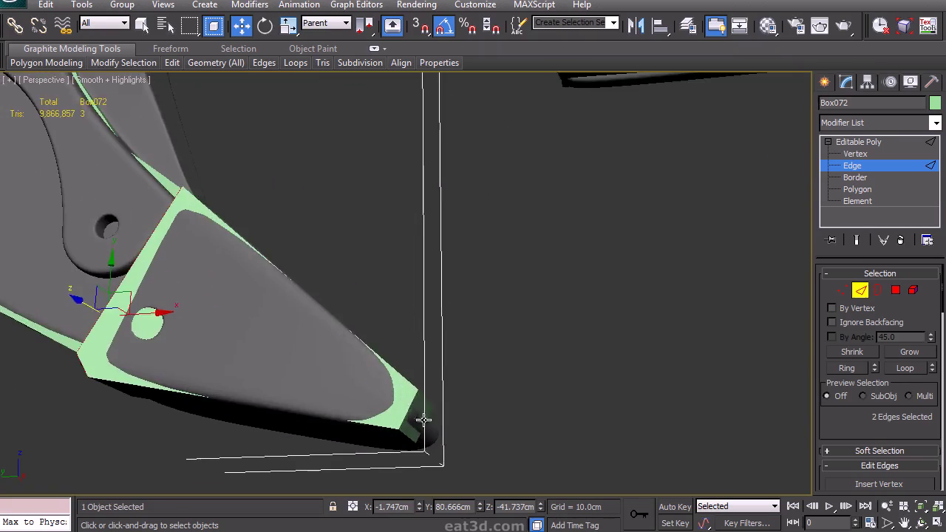
{"action": "left_click", "coordinate": [426, 433], "text": "ctrl"}
{"action": "key", "text": "F3"}
{"action": "middle_click_drag", "start_coordinate": [437, 406], "coordinate": [414, 419], "text": "alt"}
{"action": "scroll", "coordinate": [844, 414], "scroll_direction": "down", "scroll_amount": 2}
{"action": "left_click", "coordinate": [929, 479]}
{"action": "left_click", "coordinate": [413, 357]}
Connect the five crosswise edges on the shank's inner curved face with 1 segment, pinch 0 and slide 0
{"action": "middle_click_drag", "start_coordinate": [423, 358], "coordinate": [473, 362], "text": "alt"}
{"action": "key", "text": "F3"}
{"action": "middle_click_drag", "start_coordinate": [445, 453], "coordinate": [448, 451], "text": "alt"}
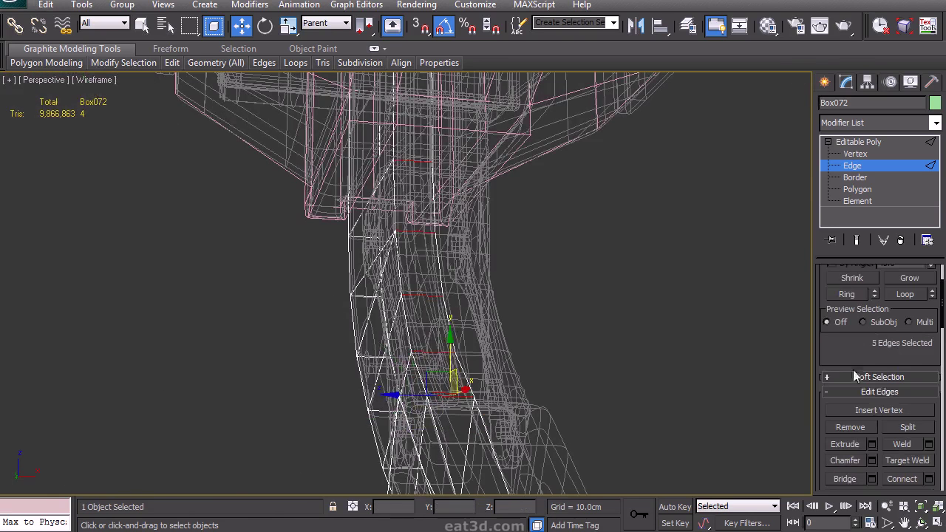
{"action": "scroll", "coordinate": [853, 369], "scroll_direction": "down", "scroll_amount": 2}
{"action": "left_click", "coordinate": [929, 408]}
{"action": "left_click", "coordinate": [413, 356]}
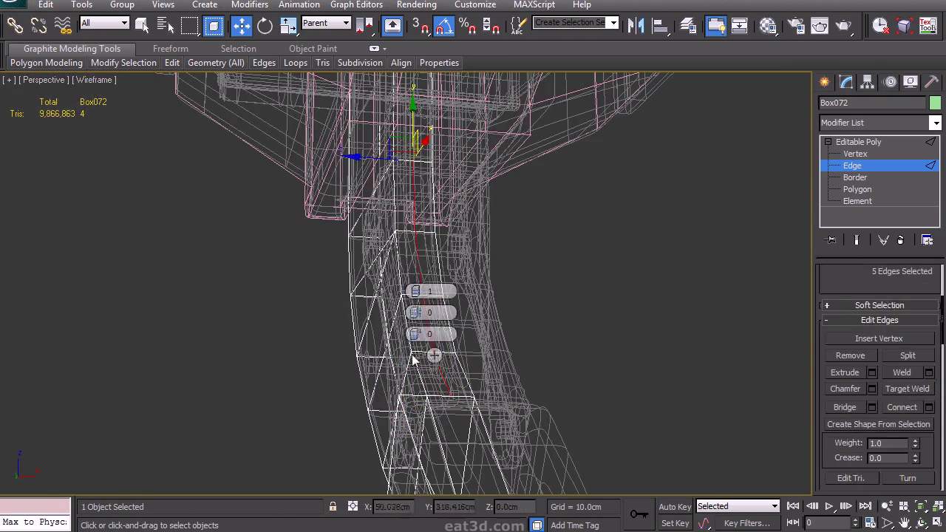
Target weld the top vertex of the new lengthwise edge line to the shank's adjoining corner vertex
{"action": "left_click", "coordinate": [854, 154]}
{"action": "scroll", "coordinate": [838, 419], "scroll_direction": "down", "scroll_amount": 2}
{"action": "left_click", "coordinate": [906, 419]}
{"action": "key", "text": "w"}
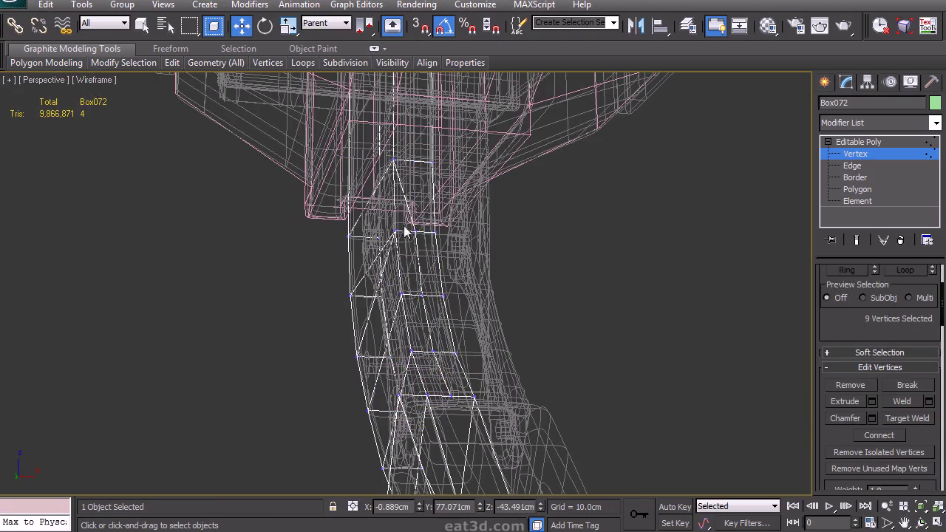
Shift the upper vertex beside the new lengthwise edge line sideways and target weld the adjoining vertex to the shank's side edge
{"action": "key", "text": "F3"}
{"action": "key", "text": "F4"}
{"action": "left_click_drag", "start_coordinate": [379, 228], "coordinate": [360, 228]}
{"action": "key", "text": "F4"}
{"action": "key", "text": "F4"}
{"action": "key", "text": "F3"}
{"action": "key", "text": "F3"}
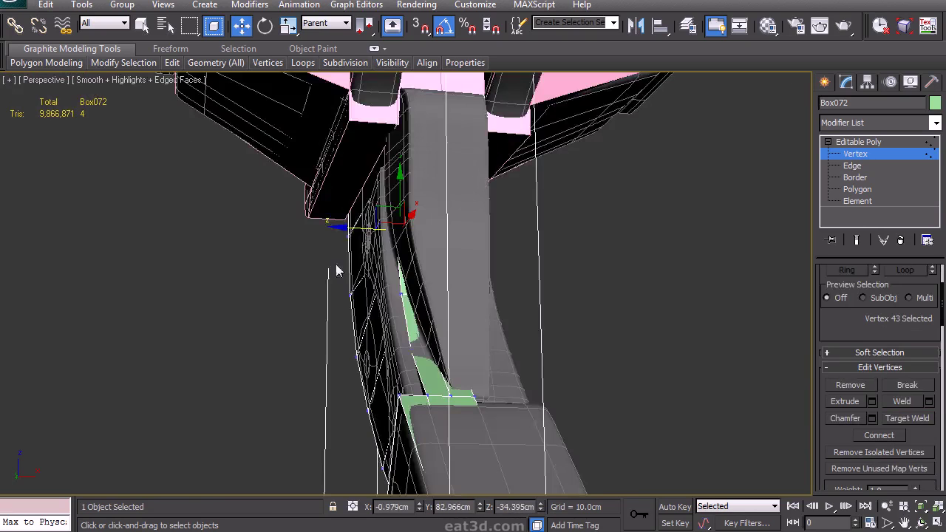
{"action": "mouse_move", "coordinate": [373, 269]}
{"action": "middle_mouse_down", "text": "alt"}
{"action": "mouse_move", "coordinate": [424, 257]}
{"action": "mouse_move", "coordinate": [478, 211]}
{"action": "mouse_move", "coordinate": [405, 251]}
{"action": "middle_mouse_up", "text": "alt"}
{"action": "key", "text": "F3"}
{"action": "left_click", "coordinate": [915, 418]}
{"action": "left_click", "coordinate": [397, 231]}
{"action": "key", "text": "w"}
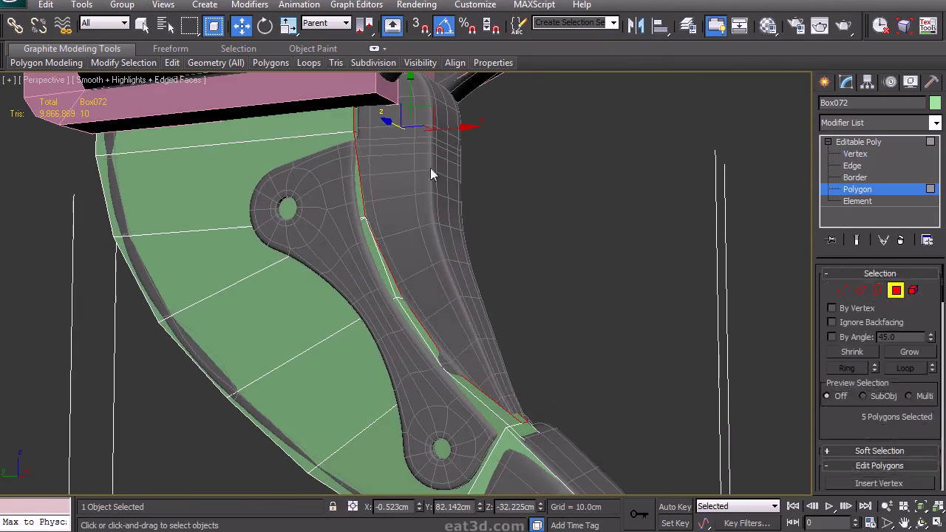
Extrude the five selected polygons on the shank's inner curve about 1.7 cm by Local Normal
{"action": "scroll", "coordinate": [880, 384], "scroll_direction": "down", "scroll_amount": 2}
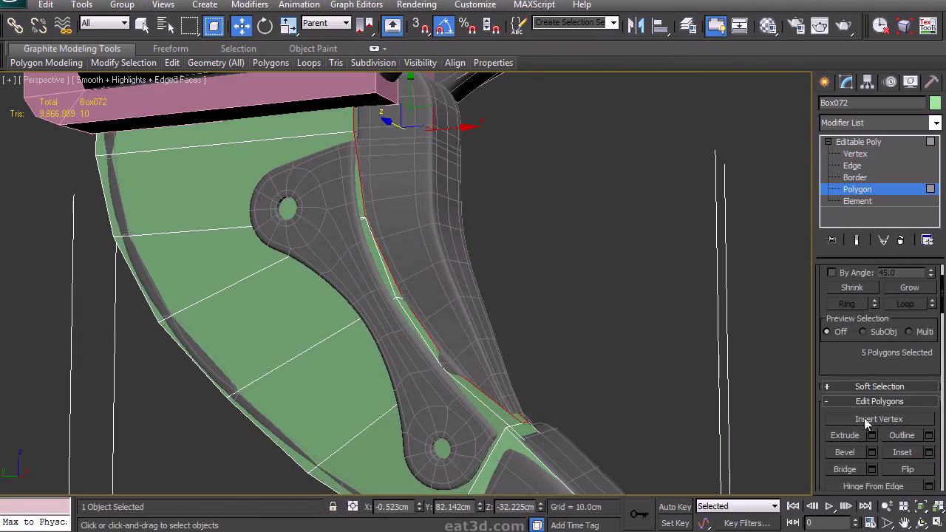
{"action": "left_click", "coordinate": [872, 435]}
{"action": "left_click", "coordinate": [430, 293]}
{"action": "left_click", "coordinate": [449, 321]}
{"action": "left_click_drag", "start_coordinate": [417, 313], "coordinate": [426, 307]}
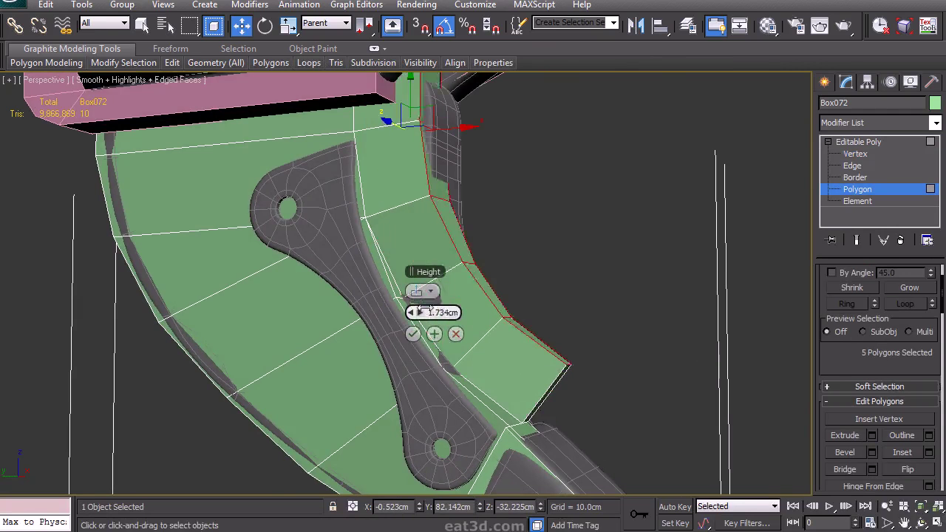
{"action": "left_click", "coordinate": [413, 334]}
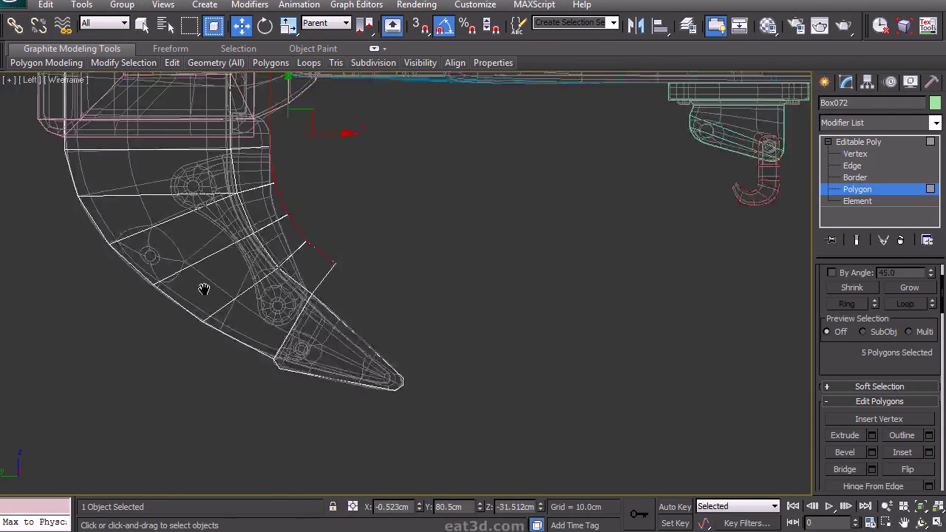
Move the extruded strip's end vertices to the tooth joint and fit the vertices above to the high-poly outline
{"action": "scroll", "coordinate": [337, 313], "scroll_direction": "up", "scroll_amount": 3}
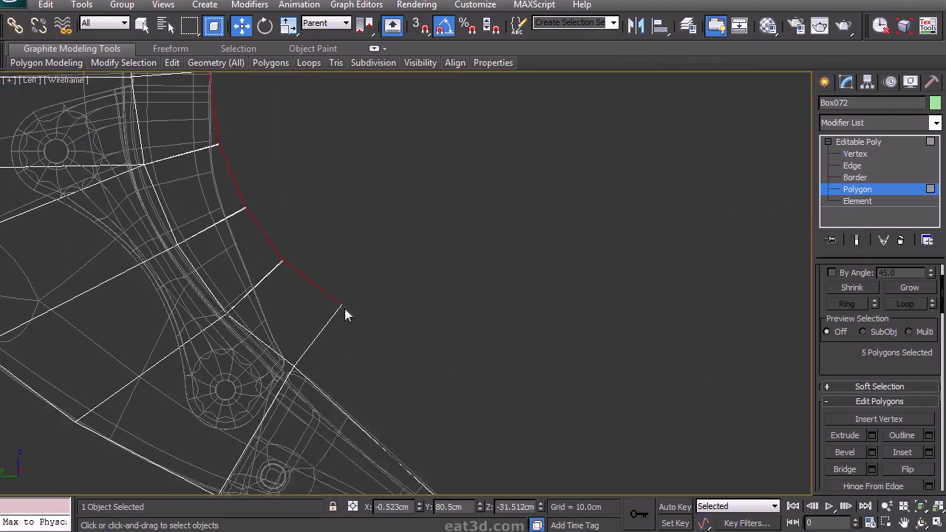
{"action": "left_click", "coordinate": [856, 153]}
{"action": "left_click_drag", "start_coordinate": [371, 290], "coordinate": [323, 352]}
{"action": "left_click_drag", "start_coordinate": [356, 342], "coordinate": [293, 392]}
{"action": "left_click_drag", "start_coordinate": [882, 428], "coordinate": [882, 335]}
{"action": "middle_click_drag", "start_coordinate": [337, 313], "coordinate": [359, 360]}
{"action": "left_click_drag", "start_coordinate": [340, 296], "coordinate": [300, 336]}
{"action": "left_click_drag", "start_coordinate": [296, 244], "coordinate": [277, 255]}
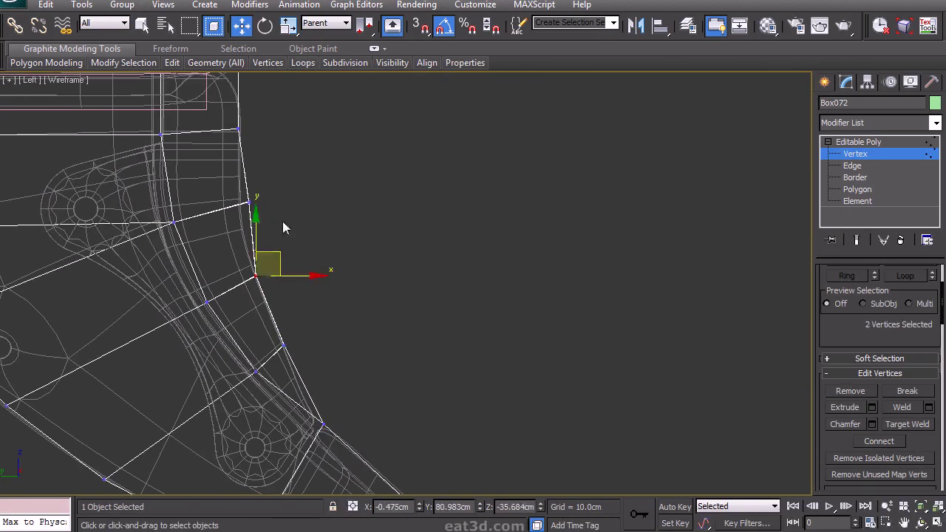
Fit the upper vertex pairs of the shank's inner strip to the high-poly outline, placing the top pair at the frame's lower corner
{"action": "left_click_drag", "start_coordinate": [271, 190], "coordinate": [259, 193]}
{"action": "middle_click_drag", "start_coordinate": [296, 192], "coordinate": [391, 509]}
{"action": "scroll", "coordinate": [340, 325], "scroll_direction": "down", "scroll_amount": 6}
{"action": "middle_click_drag", "start_coordinate": [337, 201], "coordinate": [351, 346]}
{"action": "middle_click_drag", "start_coordinate": [478, 325], "coordinate": [500, 163]}
{"action": "scroll", "coordinate": [498, 161], "scroll_direction": "up", "scroll_amount": 3}
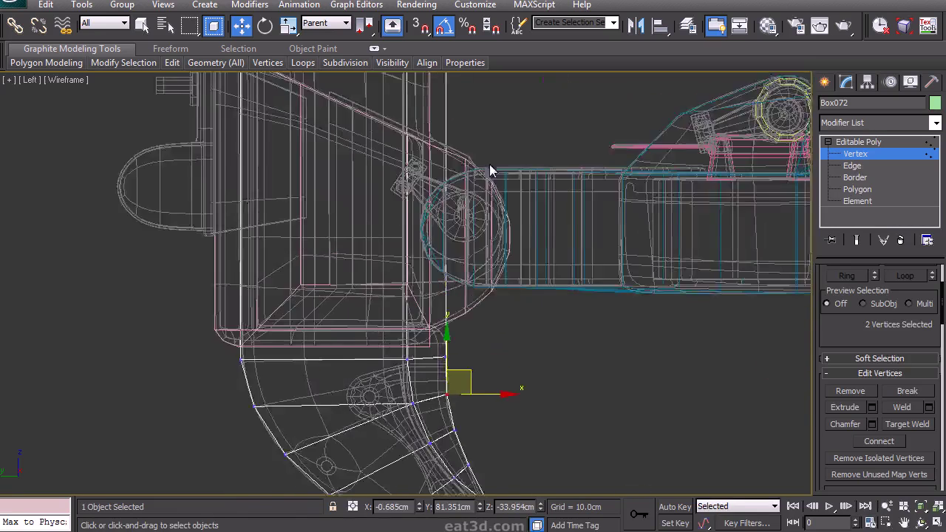
{"action": "middle_click_drag", "start_coordinate": [464, 187], "coordinate": [447, 181]}
{"action": "key", "text": "alt+s"}
{"action": "left_click", "coordinate": [438, 325]}
{"action": "right_click", "coordinate": [437, 325]}
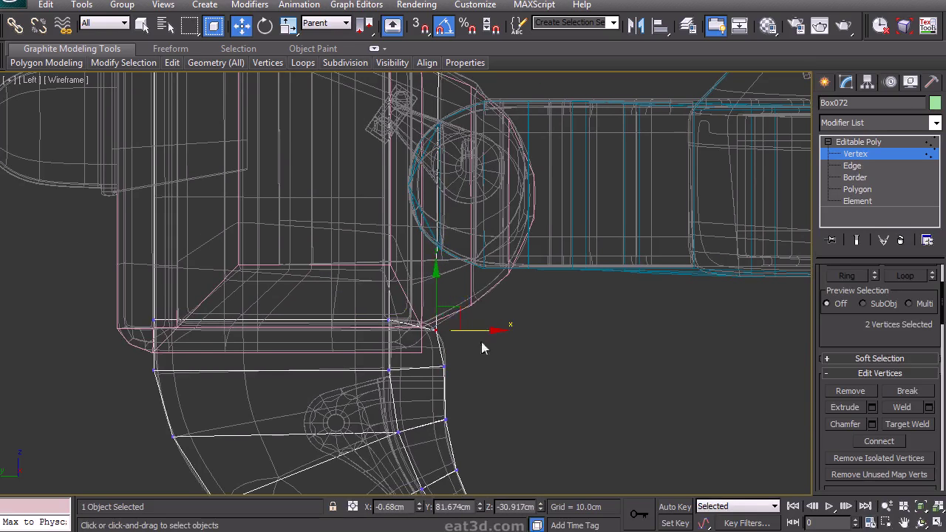
{"action": "middle_click_drag", "start_coordinate": [465, 332], "coordinate": [471, 325]}
{"action": "scroll", "coordinate": [496, 285], "scroll_direction": "down", "scroll_amount": 2}
{"action": "middle_click_drag", "start_coordinate": [495, 285], "coordinate": [488, 339]}
Delete the selected shank polygons inside the ripper frame
{"action": "left_click", "coordinate": [863, 187]}
{"action": "scroll", "coordinate": [744, 238], "scroll_direction": "down", "scroll_amount": 4}
{"action": "mouse_move", "coordinate": [455, 172]}
{"action": "middle_mouse_down"}
{"action": "mouse_move", "coordinate": [464, 204]}
{"action": "mouse_move", "coordinate": [448, 272]}
{"action": "middle_mouse_up"}
{"action": "scroll", "coordinate": [465, 211], "scroll_direction": "down", "scroll_amount": 2}
{"action": "mouse_move", "coordinate": [494, 120]}
{"action": "left_mouse_down"}
{"action": "mouse_move", "coordinate": [395, 346]}
{"action": "mouse_move", "coordinate": [392, 386]}
{"action": "left_mouse_up"}
{"action": "key", "text": "alt+w"}
{"action": "middle_click", "coordinate": [576, 292]}
{"action": "key", "text": "alt+w"}
{"action": "mouse_move", "coordinate": [580, 290]}
{"action": "middle_mouse_down", "text": "alt"}
{"action": "mouse_move", "coordinate": [467, 322]}
{"action": "mouse_move", "coordinate": [466, 313]}
{"action": "middle_mouse_up", "text": "alt"}
{"action": "key", "text": "Delete"}
Extend the two open edges on the shank's upper part to the centre plane at X 0 cm
{"action": "left_click", "coordinate": [852, 165]}
{"action": "key", "text": "F3"}
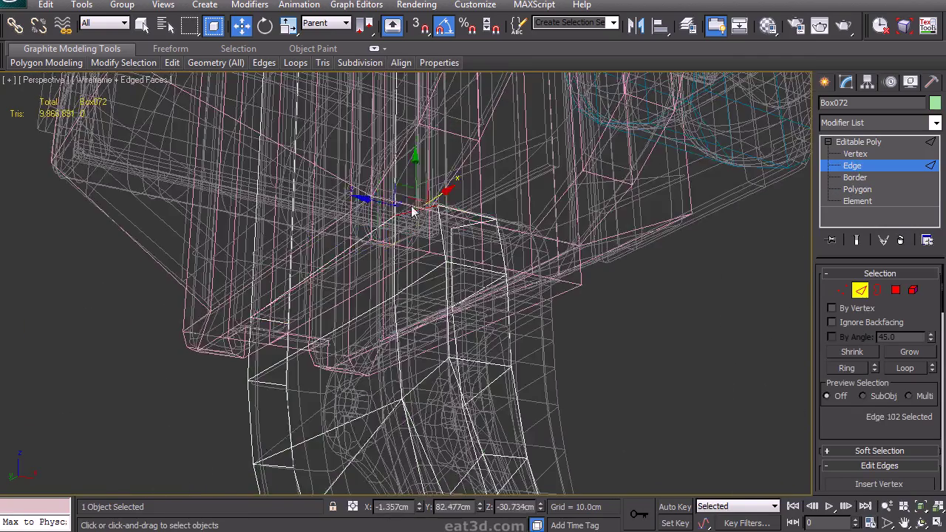
{"action": "scroll", "coordinate": [421, 171], "scroll_direction": "down", "scroll_amount": 4}
{"action": "middle_click_drag", "start_coordinate": [462, 228], "coordinate": [465, 288]}
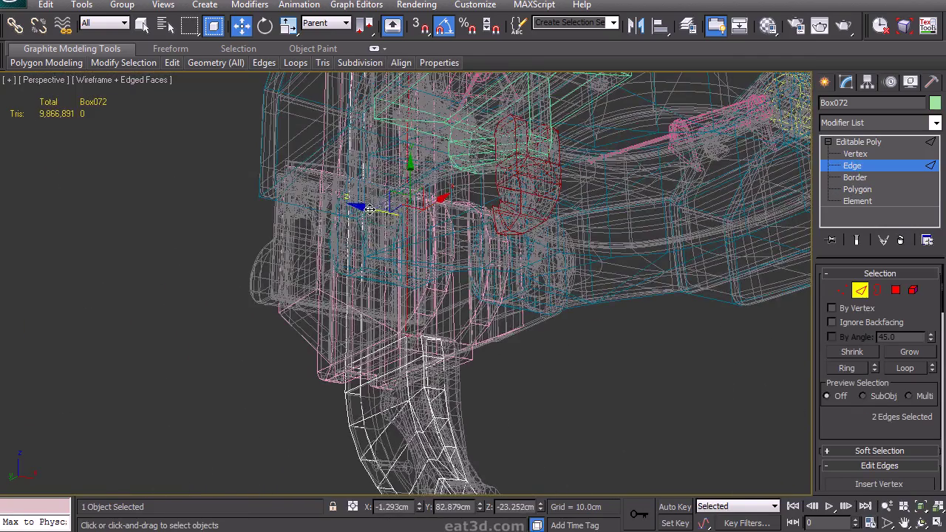
{"action": "key", "text": "ctrl+z"}
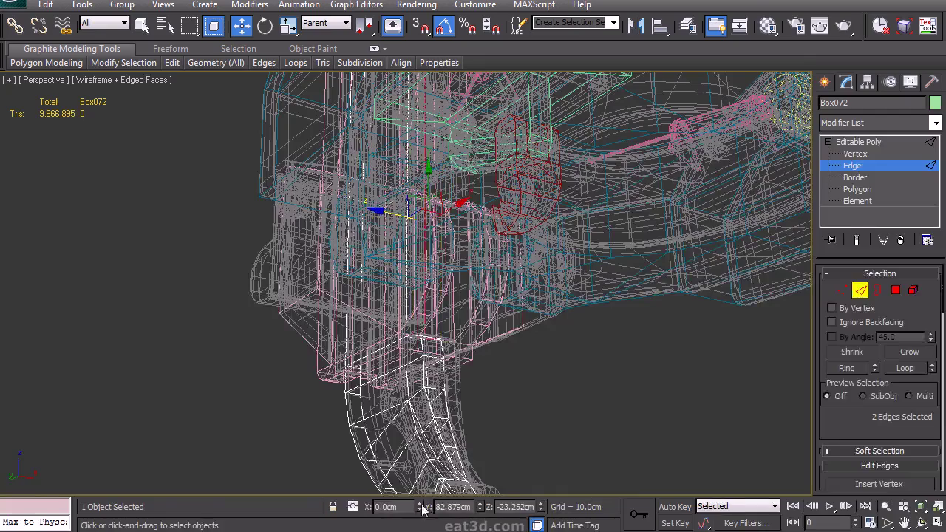
{"action": "left_click", "coordinate": [842, 291]}
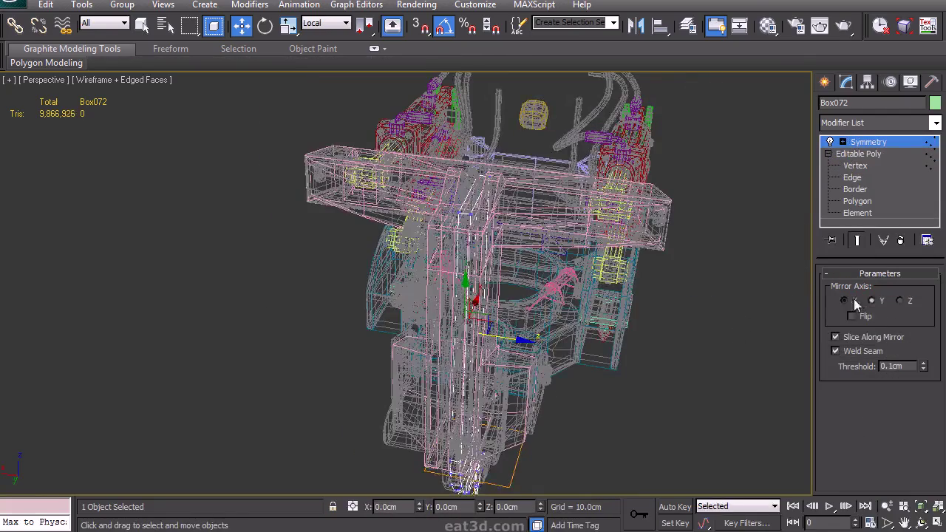
Mirror the shank across the Z axis with Symmetry and set the mirror plane's X position to 0 cm
{"action": "left_click", "coordinate": [852, 300]}
{"action": "left_click", "coordinate": [899, 300]}
{"action": "middle_click_drag", "start_coordinate": [802, 325], "coordinate": [711, 305], "text": "alt"}
{"action": "key", "text": "F3"}
{"action": "mouse_move", "coordinate": [711, 305]}
{"action": "middle_mouse_down"}
{"action": "mouse_move", "coordinate": [713, 279]}
{"action": "mouse_move", "coordinate": [706, 290]}
{"action": "middle_mouse_up"}
{"action": "left_click", "coordinate": [843, 142]}
{"action": "left_click", "coordinate": [863, 155]}
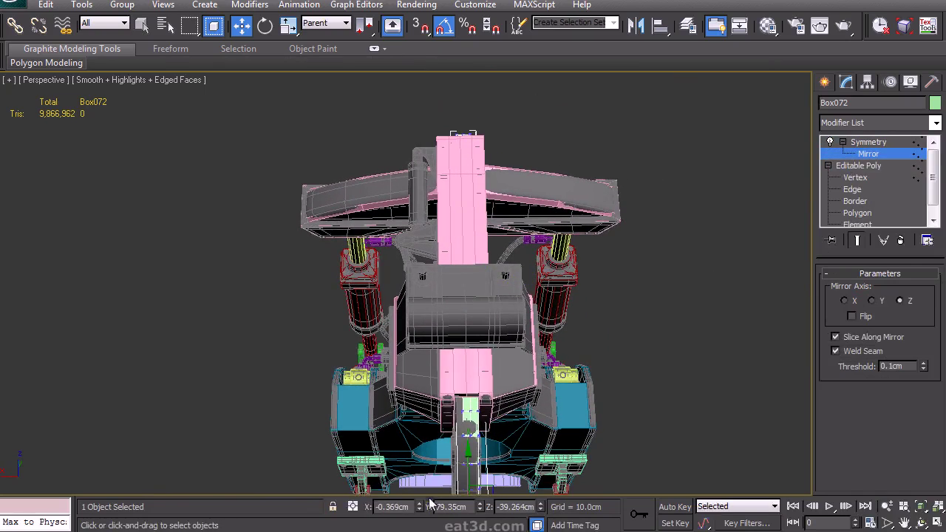
{"action": "left_click", "coordinate": [843, 142]}
Examine the mirrored low-poly shank while toggling the visibility of the HPRipper layer
{"action": "left_click", "coordinate": [826, 84]}
{"action": "middle_click_drag", "start_coordinate": [641, 265], "coordinate": [485, 336], "text": "alt"}
{"action": "left_click", "coordinate": [688, 27]}
{"action": "left_click", "coordinate": [619, 401]}
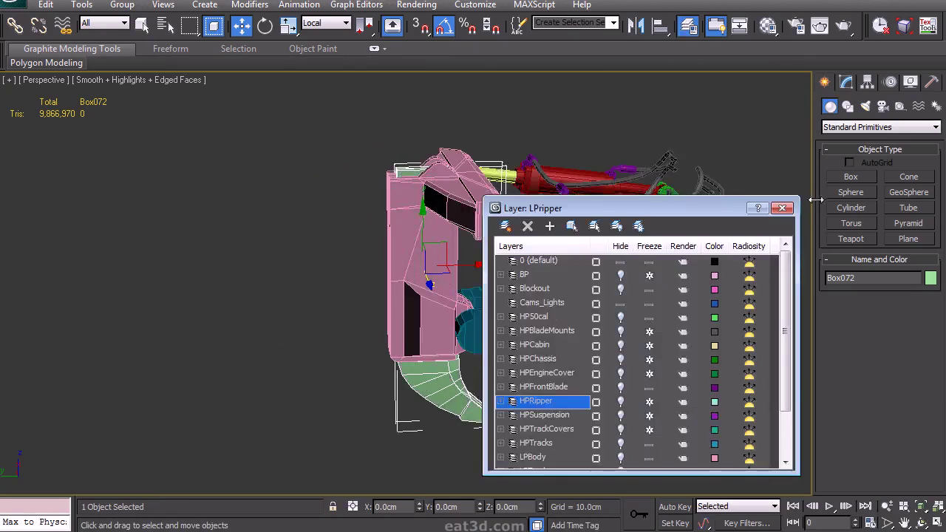
{"action": "left_click", "coordinate": [788, 208]}
{"action": "left_click", "coordinate": [632, 415]}
{"action": "key", "text": "F4"}
Create a box about 8.9 cm long, 0.6 cm wide and 5.7 cm high over half of the bumper's mounting plate
{"action": "middle_click_drag", "start_coordinate": [621, 393], "coordinate": [691, 392]}
{"action": "scroll", "coordinate": [568, 323], "scroll_direction": "down", "scroll_amount": 3}
{"action": "middle_click_drag", "start_coordinate": [567, 330], "coordinate": [583, 332], "text": "alt"}
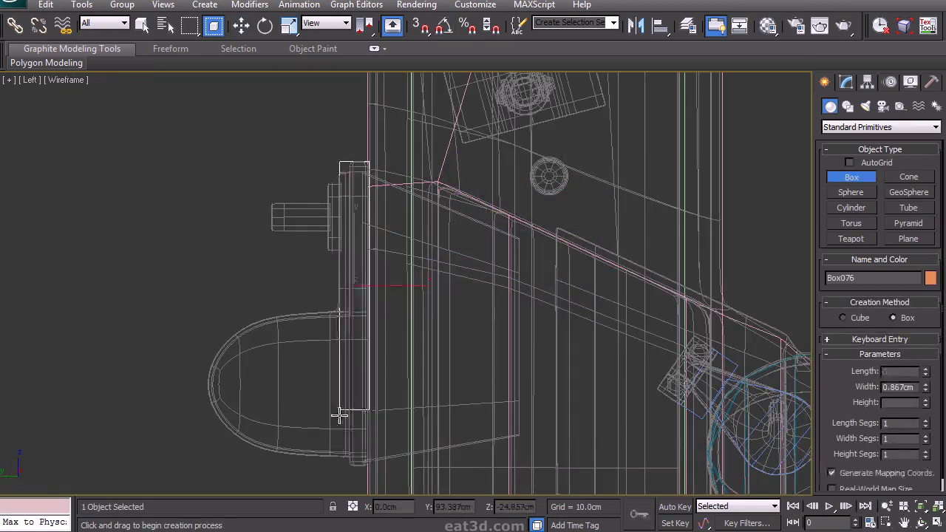
{"action": "left_click_drag", "start_coordinate": [362, 464], "coordinate": [348, 464]}
{"action": "left_click", "coordinate": [372, 321]}
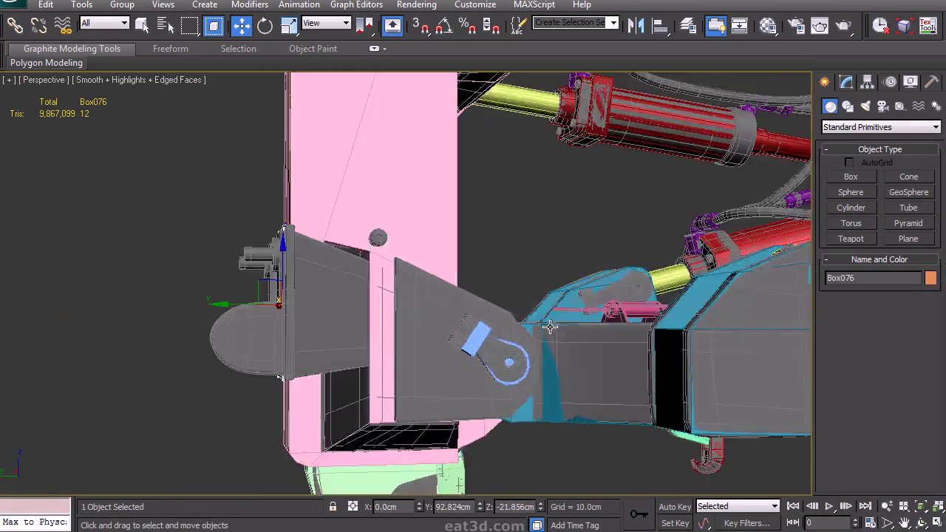
{"action": "mouse_move", "coordinate": [373, 321]}
{"action": "middle_mouse_down", "text": "alt"}
{"action": "mouse_move", "coordinate": [568, 337]}
{"action": "mouse_move", "coordinate": [561, 332]}
{"action": "middle_mouse_up", "text": "alt"}
{"action": "left_click", "coordinate": [846, 82]}
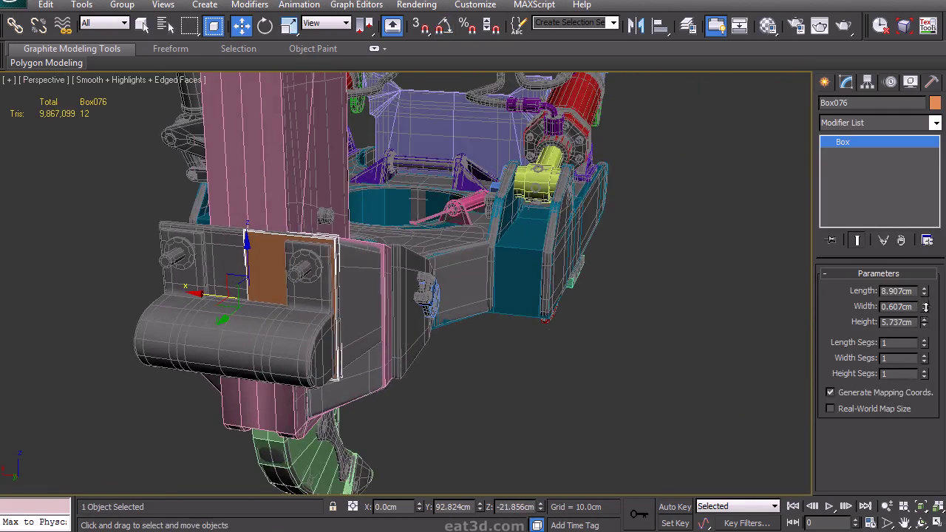
Convert the box to an Editable Poly with a horizontal loop at the bumper's top, and delete its centre-side polygons
{"action": "middle_click_drag", "start_coordinate": [613, 365], "coordinate": [473, 347], "text": "alt"}
{"action": "scroll", "coordinate": [496, 382], "scroll_direction": "up", "scroll_amount": 3}
{"action": "middle_click_drag", "start_coordinate": [473, 348], "coordinate": [595, 315]}
{"action": "right_click", "coordinate": [864, 142]}
{"action": "left_click", "coordinate": [920, 257]}
{"action": "key", "text": "4"}
{"action": "middle_click_drag", "start_coordinate": [111, 399], "coordinate": [184, 411], "text": "alt"}
{"action": "left_click", "coordinate": [259, 222]}
{"action": "middle_click_drag", "start_coordinate": [295, 268], "coordinate": [285, 271], "text": "alt"}
{"action": "key", "text": "Delete"}
{"action": "middle_click_drag", "start_coordinate": [385, 271], "coordinate": [332, 249], "text": "alt"}
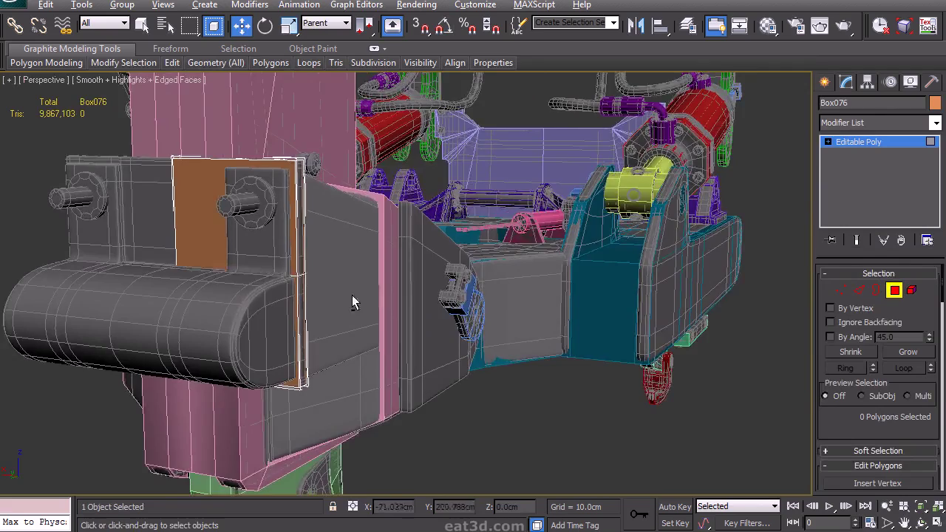
Extrude the plate's lower front polygon outward over the first part of the bumper
{"action": "middle_click_drag", "start_coordinate": [345, 314], "coordinate": [320, 308], "text": "alt"}
{"action": "left_click", "coordinate": [245, 363]}
{"action": "middle_click_drag", "start_coordinate": [245, 363], "coordinate": [208, 373], "text": "alt"}
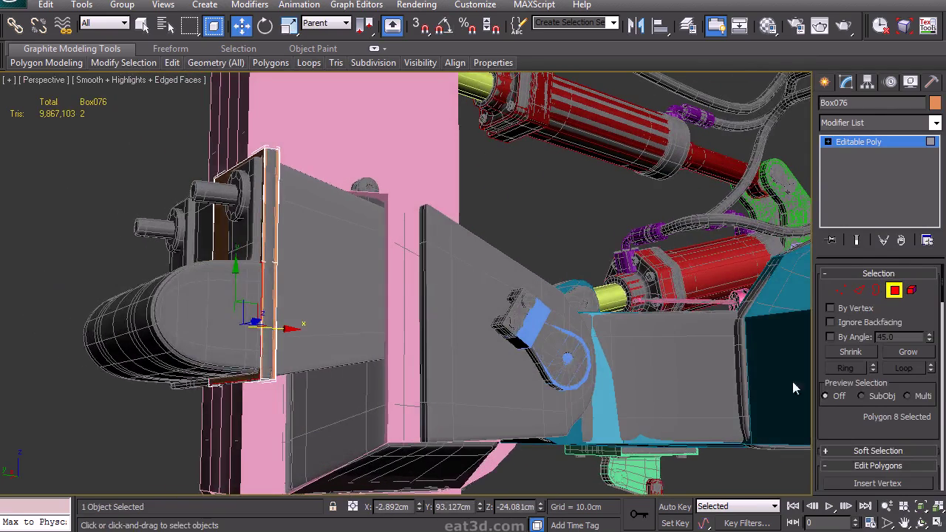
{"action": "scroll", "coordinate": [865, 418], "scroll_direction": "down", "scroll_amount": 3}
{"action": "left_click", "coordinate": [871, 419]}
{"action": "left_click_drag", "start_coordinate": [415, 312], "coordinate": [415, 318]}
{"action": "left_click", "coordinate": [413, 334]}
Fit the extruded block's bottom polygons and lower front vertices to the bumper's underside
{"action": "middle_click_drag", "start_coordinate": [412, 334], "coordinate": [414, 335], "text": "alt"}
{"action": "scroll", "coordinate": [412, 334], "scroll_direction": "up", "scroll_amount": 3}
{"action": "left_click_drag", "start_coordinate": [120, 436], "coordinate": [347, 335]}
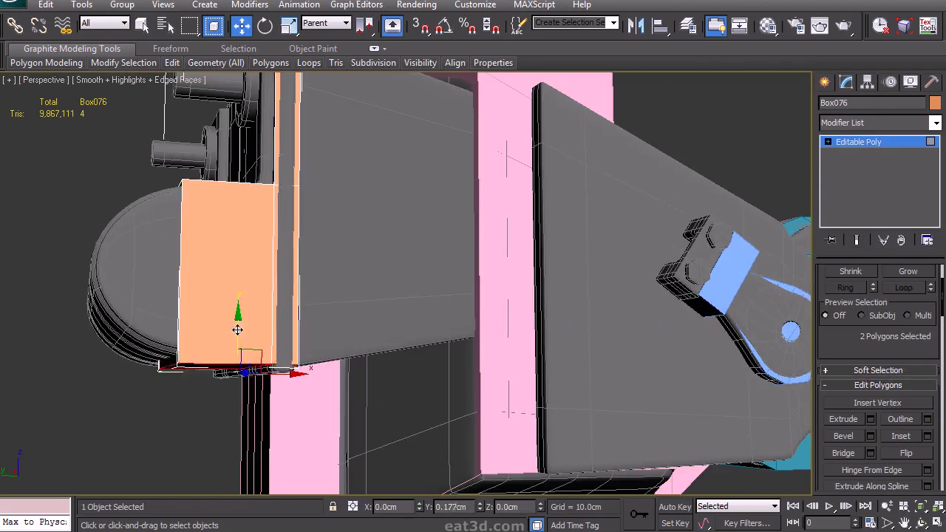
{"action": "left_click", "coordinate": [828, 142]}
{"action": "left_click", "coordinate": [855, 154]}
{"action": "middle_click_drag", "start_coordinate": [373, 255], "coordinate": [462, 347], "text": "alt"}
{"action": "left_click_drag", "start_coordinate": [159, 352], "coordinate": [251, 238]}
{"action": "middle_click_drag", "start_coordinate": [260, 381], "coordinate": [247, 325]}
{"action": "middle_click_drag", "start_coordinate": [247, 325], "coordinate": [234, 314], "text": "alt"}
{"action": "left_click_drag", "start_coordinate": [228, 325], "coordinate": [254, 374]}
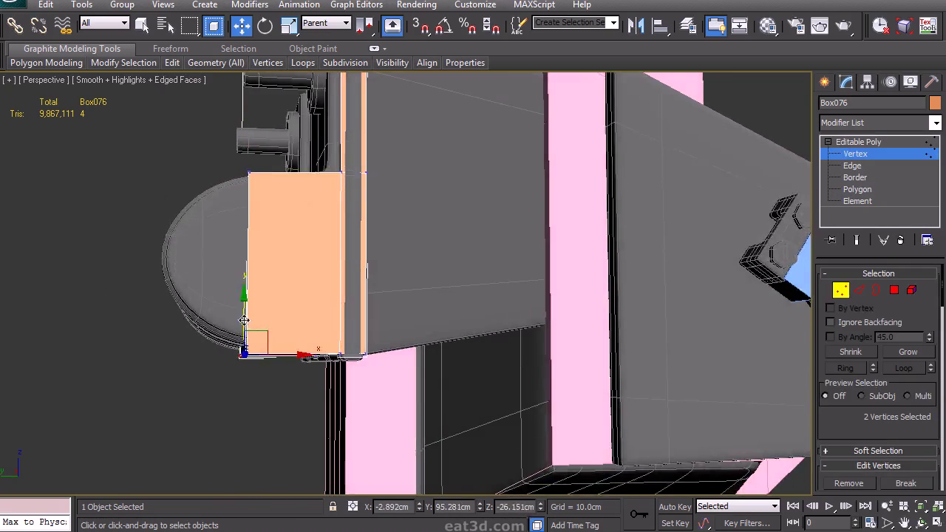
{"action": "left_click_drag", "start_coordinate": [244, 311], "coordinate": [244, 309]}
{"action": "middle_click_drag", "start_coordinate": [247, 311], "coordinate": [317, 365], "text": "alt"}
Extrude the block's front polygon along the bumper and scale it vertically to match the high-poly curve
{"action": "left_click", "coordinate": [895, 290]}
{"action": "scroll", "coordinate": [879, 399], "scroll_direction": "down", "scroll_amount": 3}
{"action": "left_click", "coordinate": [871, 412]}
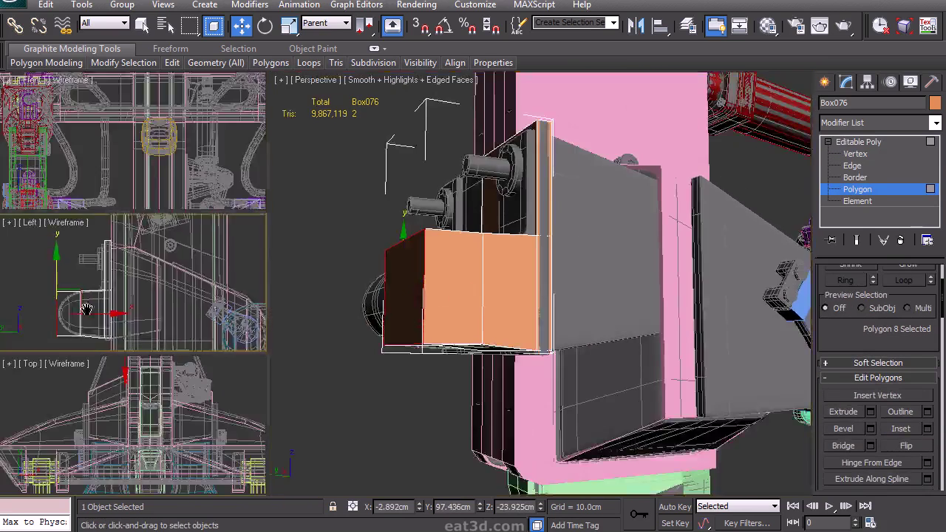
{"action": "middle_click_drag", "start_coordinate": [87, 309], "coordinate": [118, 281]}
{"action": "key", "text": "alt+w"}
{"action": "scroll", "coordinate": [399, 245], "scroll_direction": "up", "scroll_amount": 2}
{"action": "left_click_drag", "start_coordinate": [271, 290], "coordinate": [326, 287]}
{"action": "key", "text": "r"}
{"action": "left_click_drag", "start_coordinate": [274, 225], "coordinate": [273, 246]}
Extrude the front polygon once more, align it with the bumper's foremost point and shrink it vertically
{"action": "left_click", "coordinate": [854, 155]}
{"action": "key", "text": "4"}
{"action": "scroll", "coordinate": [870, 449], "scroll_direction": "down", "scroll_amount": 3}
{"action": "left_click", "coordinate": [870, 447]}
{"action": "left_click", "coordinate": [412, 334]}
{"action": "key", "text": "w"}
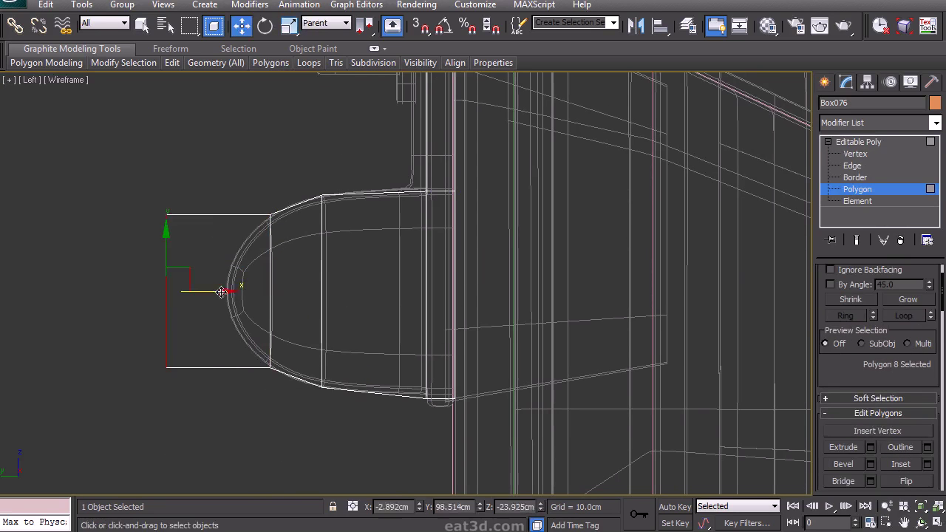
{"action": "key", "text": "r"}
{"action": "left_click_drag", "start_coordinate": [226, 241], "coordinate": [221, 303]}
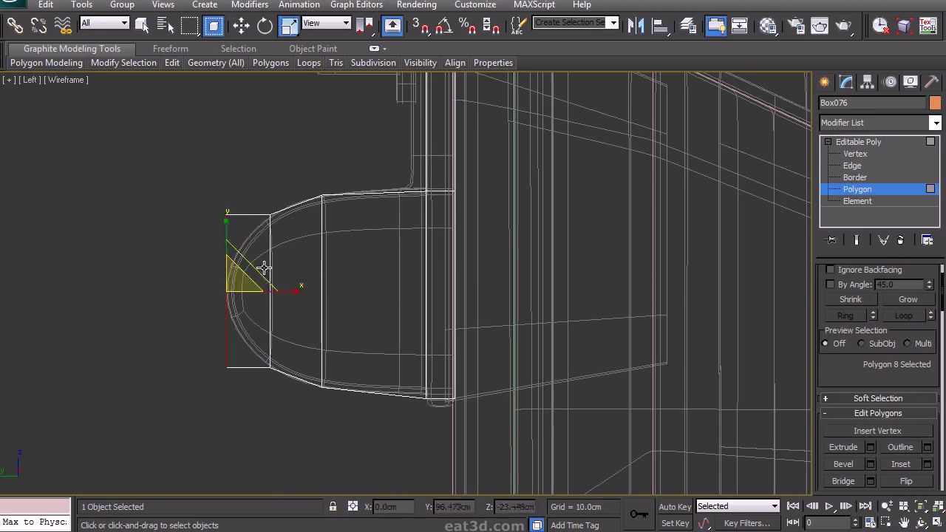
{"action": "key", "text": "w"}
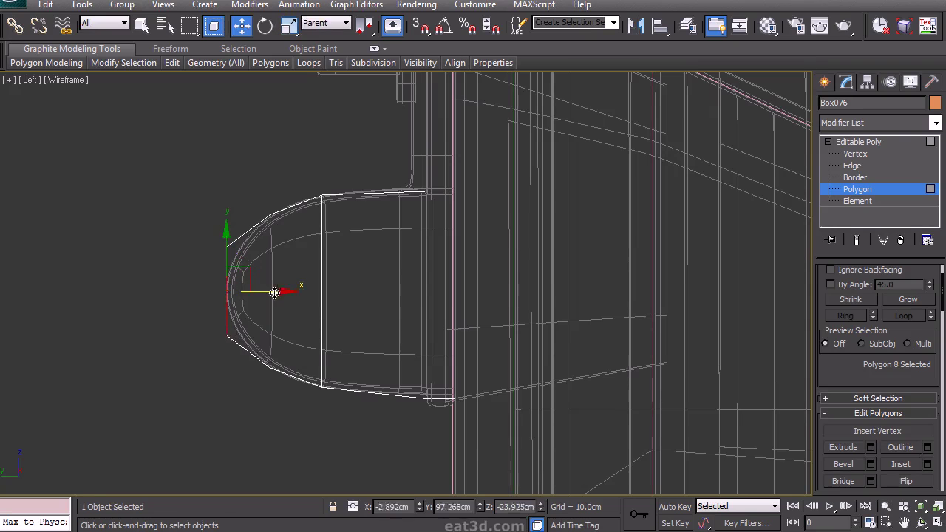
Connect the vertical edges of the foremost polygon and move the new horizontal edge out to the bumper's rounded nose
{"action": "mouse_move", "coordinate": [694, 279]}
{"action": "middle_mouse_down"}
{"action": "mouse_move", "coordinate": [553, 321]}
{"action": "mouse_move", "coordinate": [613, 325]}
{"action": "middle_mouse_up"}
{"action": "key", "text": "p"}
{"action": "left_click", "coordinate": [847, 155]}
{"action": "key", "text": "2"}
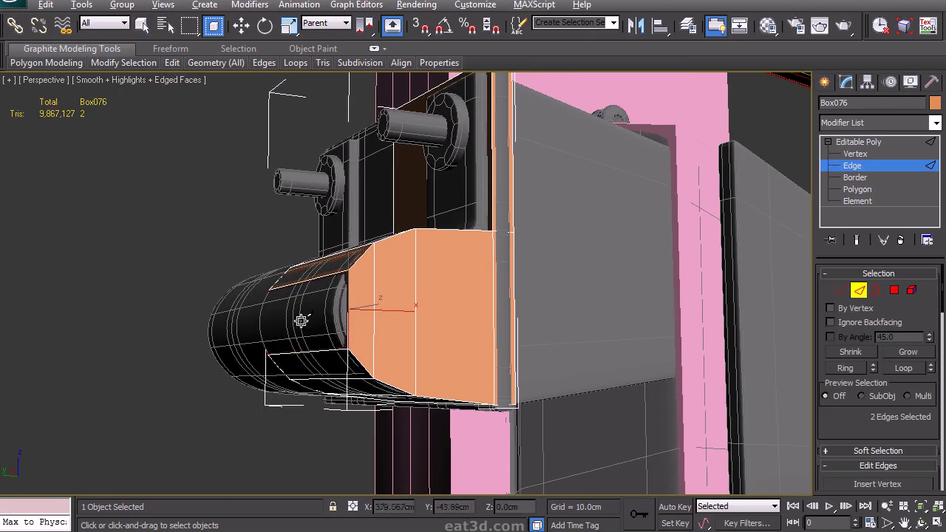
{"action": "right_click", "coordinate": [365, 325]}
{"action": "middle_click_drag", "start_coordinate": [365, 325], "coordinate": [342, 295]}
{"action": "left_click_drag", "start_coordinate": [880, 459], "coordinate": [891, 365]}
{"action": "left_click", "coordinate": [928, 458]}
{"action": "left_click", "coordinate": [415, 355]}
{"action": "left_click_drag", "start_coordinate": [321, 289], "coordinate": [322, 289]}
{"action": "left_click", "coordinate": [862, 156]}
{"action": "left_click", "coordinate": [316, 278]}
{"action": "scroll", "coordinate": [914, 460], "scroll_direction": "down", "scroll_amount": 2}
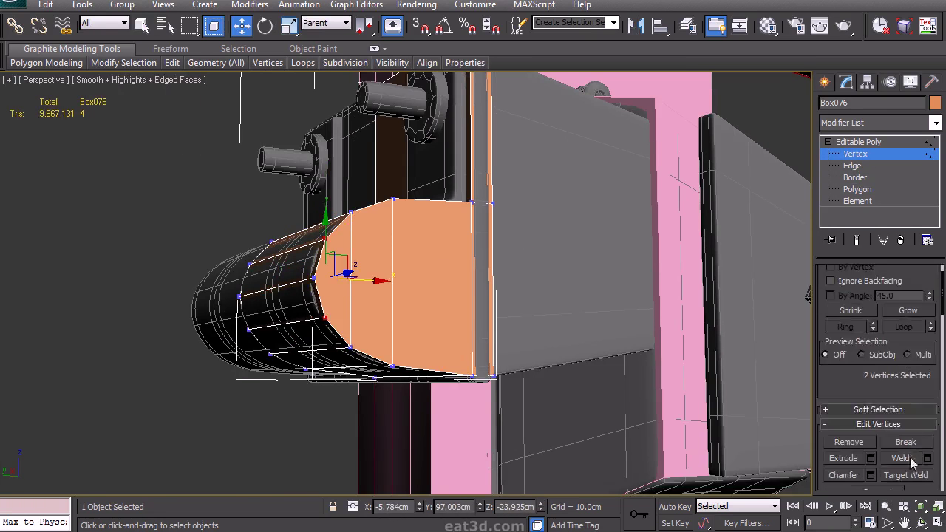
{"action": "left_click_drag", "start_coordinate": [865, 381], "coordinate": [849, 308]}
Delete the bumper's polygons on the centre side
{"action": "left_click", "coordinate": [873, 192]}
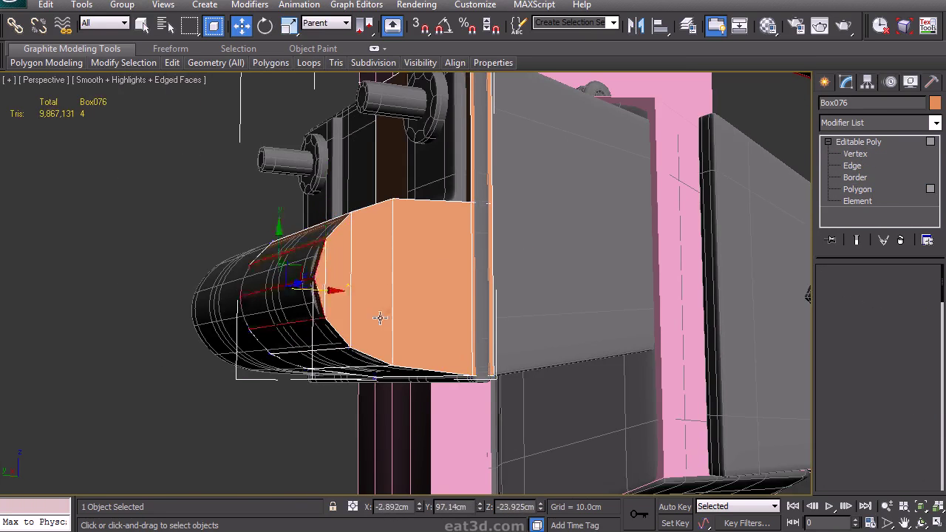
{"action": "middle_click_drag", "start_coordinate": [561, 283], "coordinate": [303, 346], "text": "alt"}
{"action": "left_click", "coordinate": [185, 272]}
{"action": "middle_click_drag", "start_coordinate": [185, 272], "coordinate": [420, 258], "text": "alt"}
{"action": "key", "text": "Delete"}
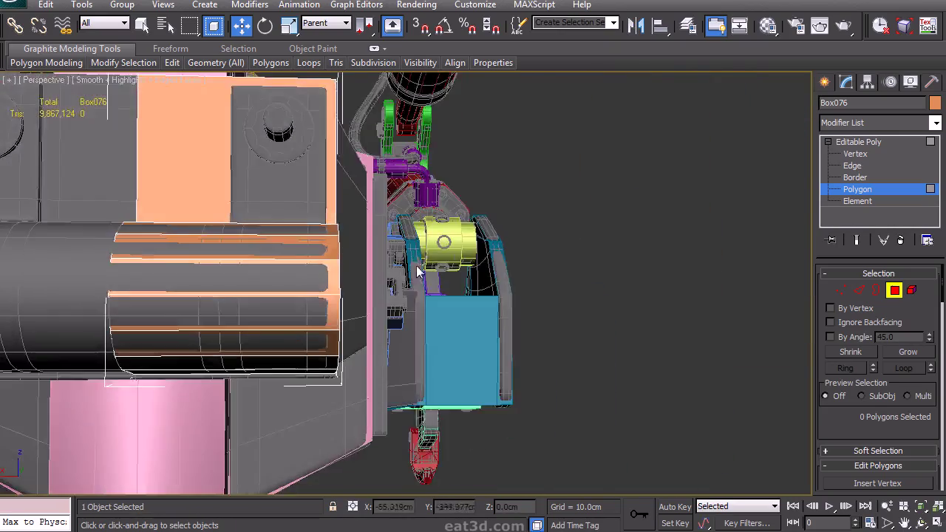
Add a horizontal loop near the plate's top and a vertical loop along the bolt pad's inner edge
{"action": "left_click_drag", "start_coordinate": [290, 68], "coordinate": [290, 71]}
{"action": "middle_click_drag", "start_coordinate": [425, 284], "coordinate": [378, 290], "text": "alt"}
{"action": "left_click_drag", "start_coordinate": [380, 273], "coordinate": [379, 274]}
{"action": "middle_click_drag", "start_coordinate": [379, 274], "coordinate": [553, 342], "text": "alt"}
{"action": "left_click", "coordinate": [859, 290]}
{"action": "middle_click_drag", "start_coordinate": [419, 272], "coordinate": [362, 260], "text": "alt"}
{"action": "scroll", "coordinate": [510, 240], "scroll_direction": "up", "scroll_amount": 2}
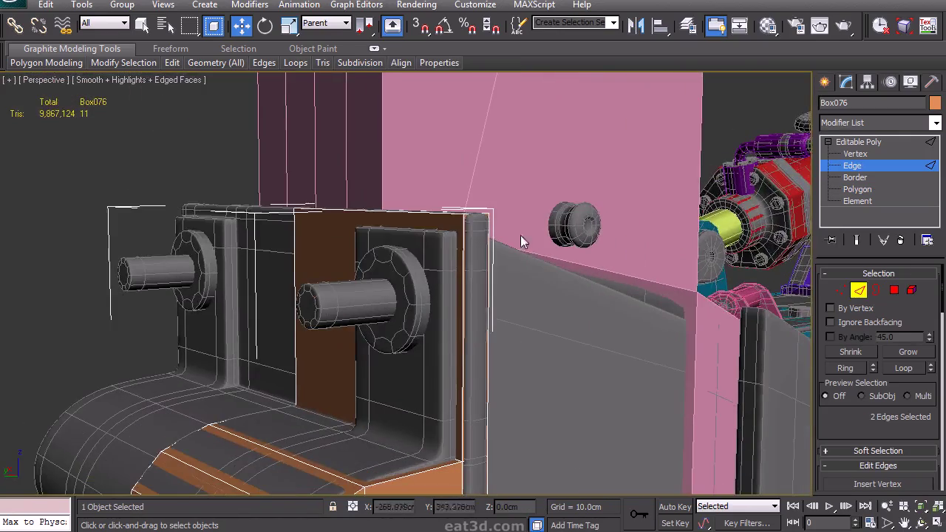
{"action": "left_click", "coordinate": [465, 237]}
{"action": "middle_click_drag", "start_coordinate": [466, 238], "coordinate": [536, 306], "text": "alt"}
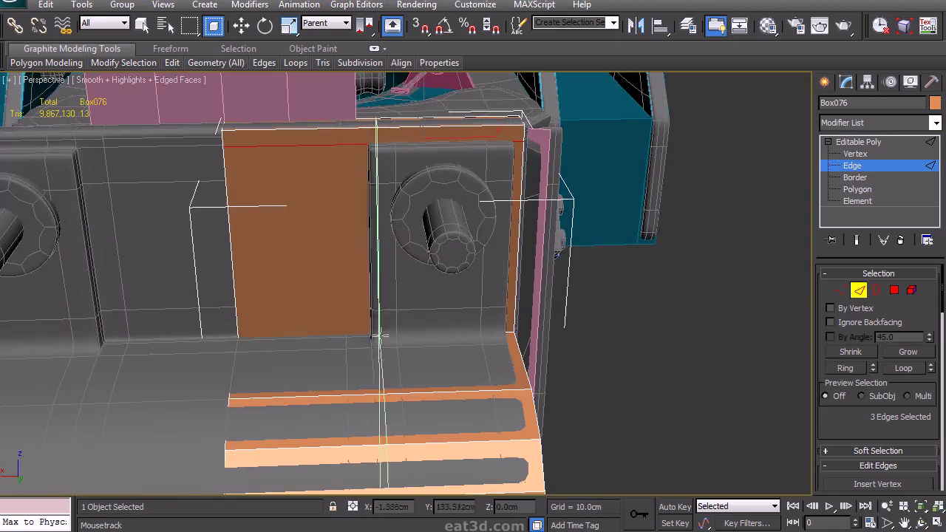
{"action": "left_click", "coordinate": [370, 337]}
Target weld the vertical loop's surplus vertices outside the bolt pad area to the outer corner vertices
{"action": "key", "text": "w"}
{"action": "middle_click_drag", "start_coordinate": [455, 328], "coordinate": [437, 247]}
{"action": "left_click", "coordinate": [841, 291], "text": "ctrl"}
{"action": "key", "text": "q"}
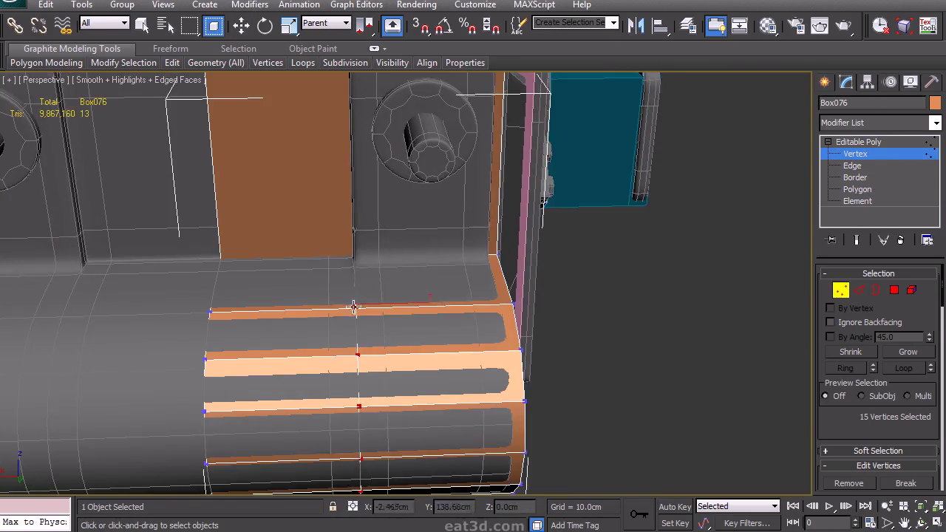
{"action": "middle_click_drag", "start_coordinate": [515, 316], "coordinate": [448, 277], "text": "alt"}
{"action": "key", "text": "w"}
{"action": "middle_click_drag", "start_coordinate": [540, 278], "coordinate": [436, 291], "text": "alt"}
{"action": "scroll", "coordinate": [903, 472], "scroll_direction": "down", "scroll_amount": 2}
{"action": "left_click", "coordinate": [913, 440]}
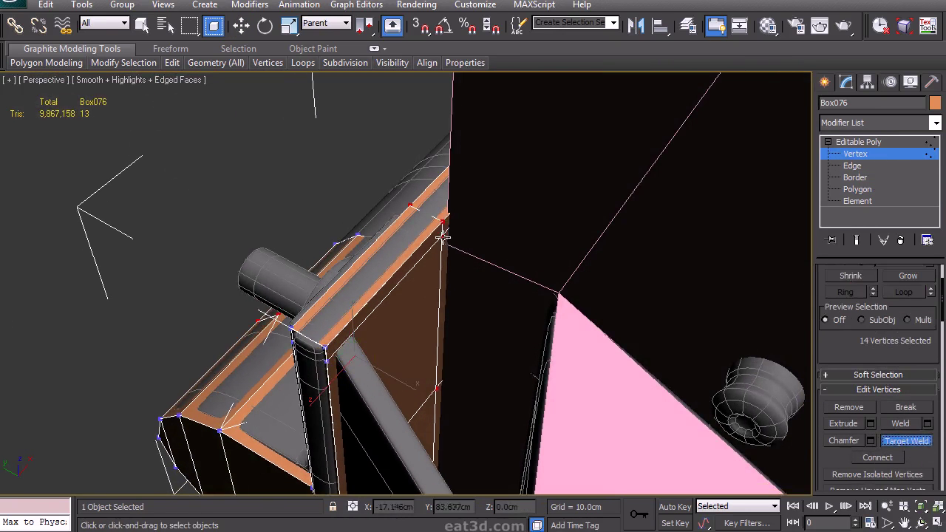
{"action": "middle_click_drag", "start_coordinate": [373, 290], "coordinate": [549, 262], "text": "alt"}
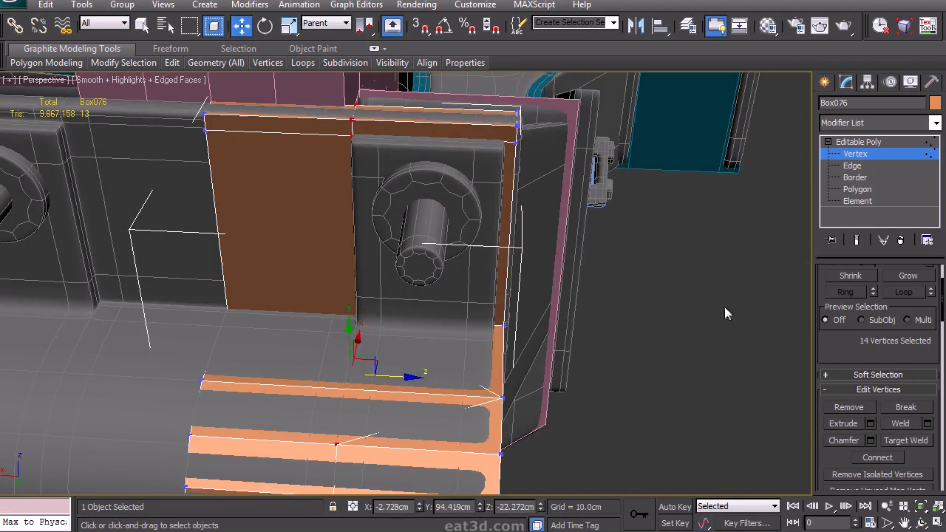
{"action": "key", "text": "w"}
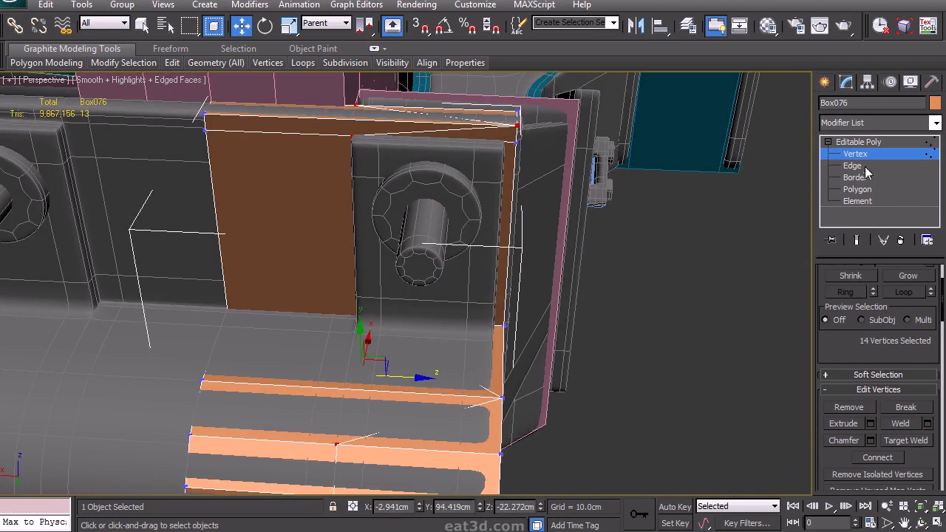
Cut an edge from the bumper's centre-side top vertex to the bottom of the plate's vertical edge
{"action": "key", "text": "2"}
{"action": "mouse_move", "coordinate": [418, 318]}
{"action": "middle_mouse_down", "text": "alt"}
{"action": "mouse_move", "coordinate": [448, 298]}
{"action": "mouse_move", "coordinate": [386, 327]}
{"action": "mouse_move", "coordinate": [429, 333]}
{"action": "middle_mouse_up", "text": "alt"}
{"action": "key", "text": "F3"}
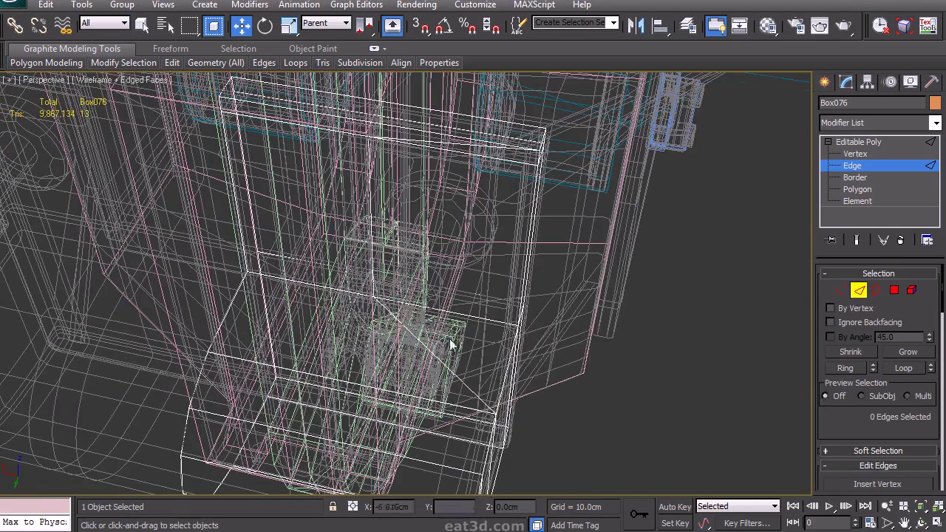
{"action": "left_click", "coordinate": [209, 352]}
Adjust the position of the vertex where the cut meets the bottom of the plate's vertical edge
{"action": "key", "text": "w"}
{"action": "key", "text": "s"}
{"action": "left_click", "coordinate": [841, 291]}
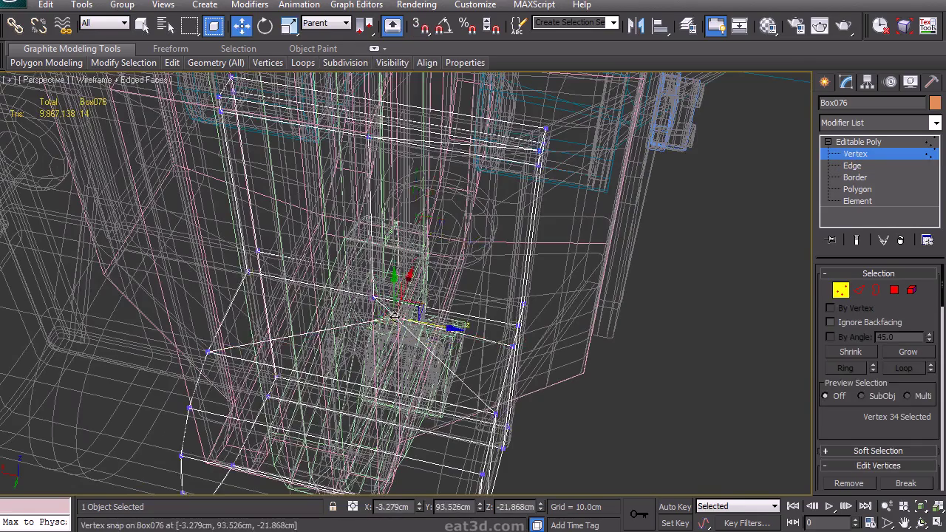
{"action": "left_click", "coordinate": [393, 317]}
{"action": "middle_click_drag", "start_coordinate": [393, 316], "coordinate": [429, 348], "text": "alt"}
{"action": "left_click_drag", "start_coordinate": [421, 304], "coordinate": [388, 303]}
{"action": "key", "text": "F3"}
{"action": "scroll", "coordinate": [434, 274], "scroll_direction": "up", "scroll_amount": 4}
{"action": "mouse_move", "coordinate": [433, 323]}
{"action": "middle_mouse_down"}
{"action": "mouse_move", "coordinate": [434, 275]}
{"action": "mouse_move", "coordinate": [283, 271]}
{"action": "mouse_move", "coordinate": [307, 242]}
{"action": "mouse_move", "coordinate": [321, 289]}
{"action": "mouse_move", "coordinate": [310, 276]}
{"action": "middle_mouse_up"}
{"action": "key", "text": "F3"}
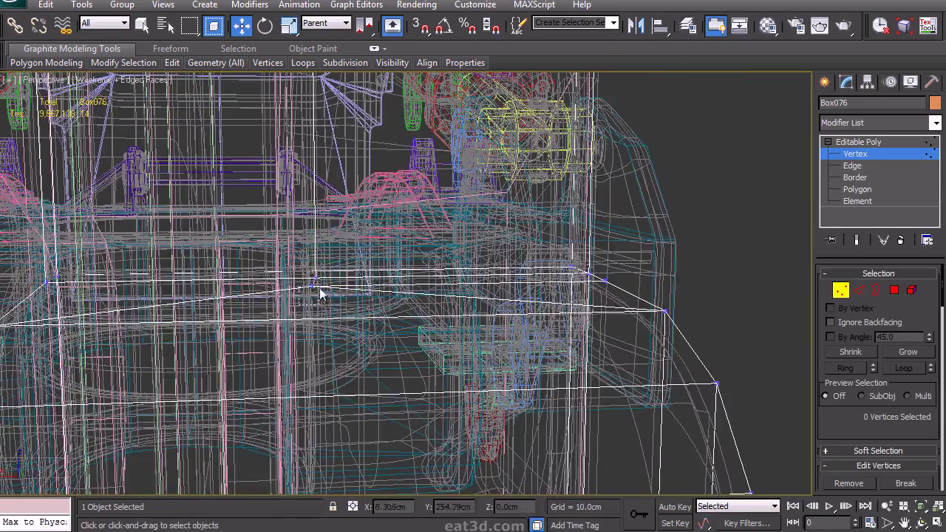
{"action": "middle_click_drag", "start_coordinate": [378, 285], "coordinate": [358, 286], "text": "alt"}
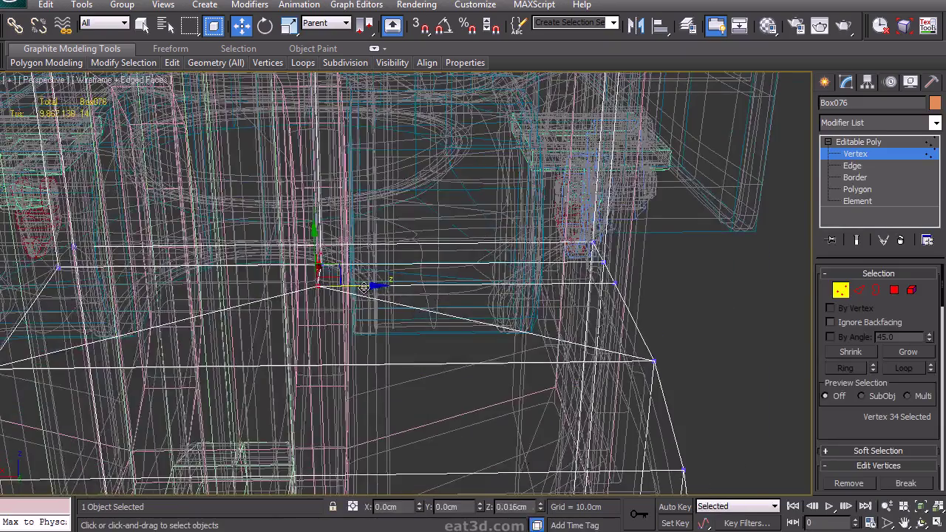
{"action": "left_click_drag", "start_coordinate": [364, 288], "coordinate": [362, 287]}
{"action": "scroll", "coordinate": [363, 287], "scroll_direction": "down", "scroll_amount": 2}
Extrude the bolt pad polygon on the plate outward
{"action": "left_click", "coordinate": [894, 290]}
{"action": "left_click", "coordinate": [483, 286]}
{"action": "middle_click_drag", "start_coordinate": [483, 286], "coordinate": [471, 304], "text": "alt"}
{"action": "mouse_move", "coordinate": [470, 304]}
{"action": "middle_mouse_down"}
{"action": "mouse_move", "coordinate": [452, 412]}
{"action": "mouse_move", "coordinate": [416, 325]}
{"action": "middle_mouse_up"}
{"action": "left_click", "coordinate": [448, 302]}
{"action": "scroll", "coordinate": [875, 420], "scroll_direction": "down", "scroll_amount": 1}
{"action": "left_click", "coordinate": [870, 445]}
{"action": "key", "text": "F3"}
{"action": "left_click_drag", "start_coordinate": [415, 313], "coordinate": [441, 262]}
{"action": "left_click", "coordinate": [413, 334]}
{"action": "scroll", "coordinate": [606, 310], "scroll_direction": "up", "scroll_amount": 3}
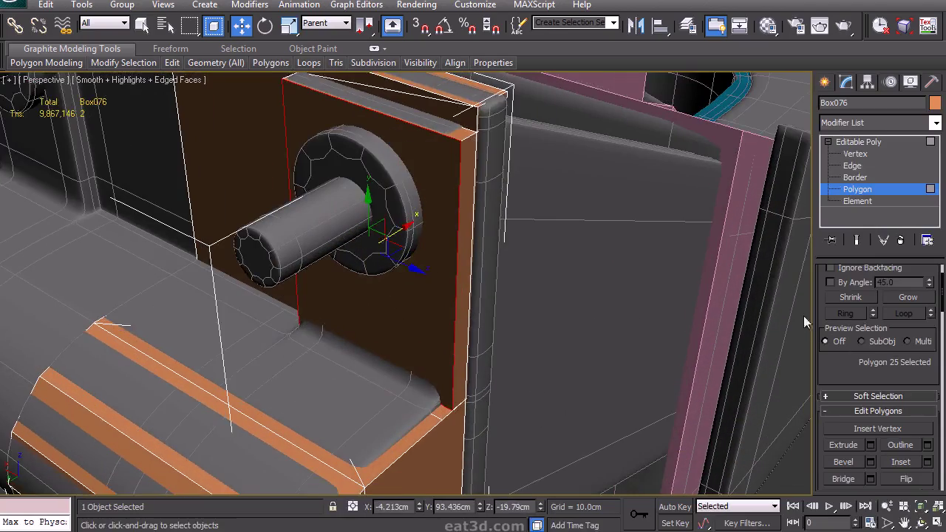
Delete the two underside polygons of the extruded bolt pad and target weld its open bottom vertices to the plate's vertices
{"action": "left_click_drag", "start_coordinate": [405, 345], "coordinate": [278, 312]}
{"action": "middle_click_drag", "start_coordinate": [360, 342], "coordinate": [348, 356], "text": "alt"}
{"action": "key", "text": "F3"}
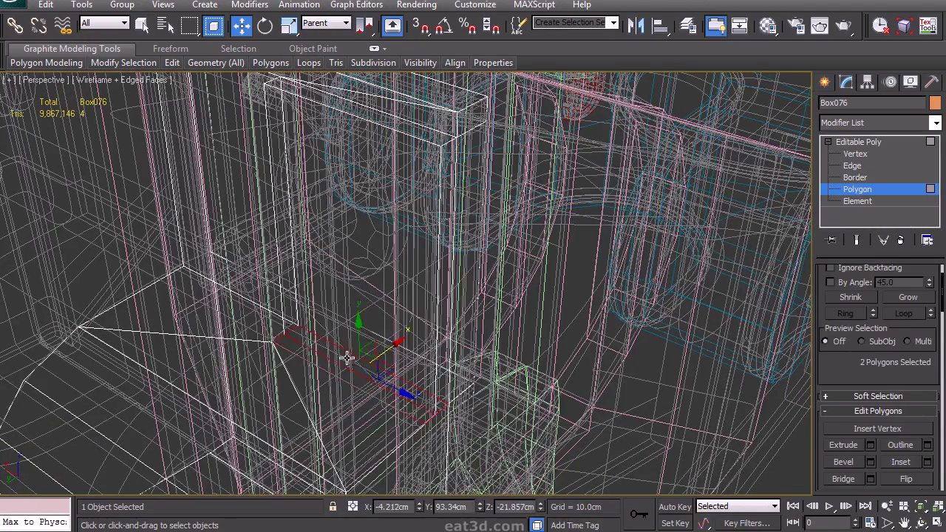
{"action": "left_click", "coordinate": [859, 155]}
{"action": "key", "text": "ctrl+w"}
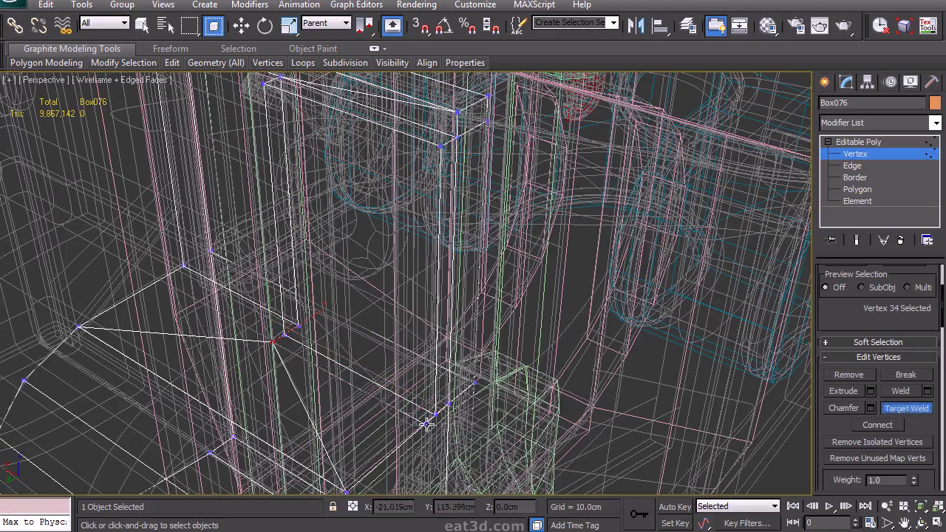
{"action": "left_click", "coordinate": [286, 335]}
{"action": "key", "text": "w"}
{"action": "middle_click_drag", "start_coordinate": [372, 406], "coordinate": [369, 393], "text": "alt"}
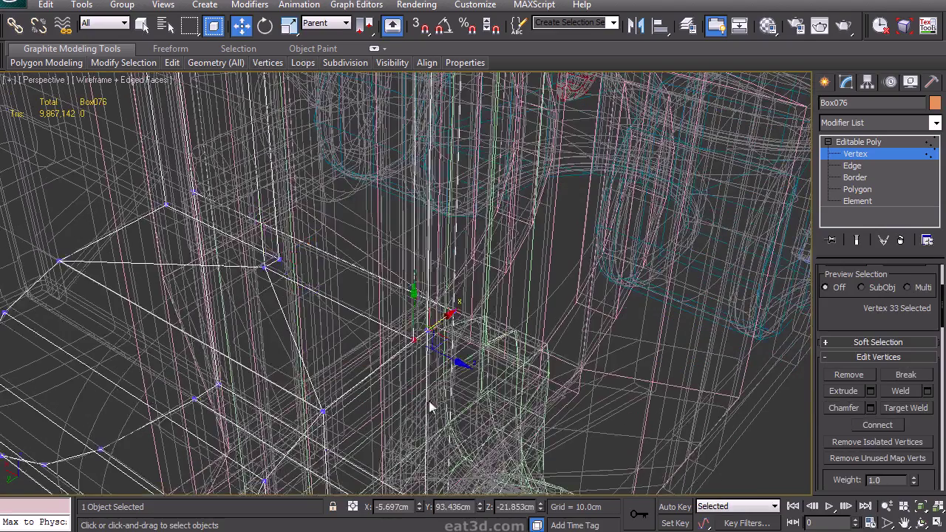
Try to connect the bolt pad's bottom outer vertex to the plate's lower corner vertex
{"action": "middle_click_drag", "start_coordinate": [416, 342], "coordinate": [465, 369], "text": "alt"}
{"action": "left_click", "coordinate": [410, 327]}
{"action": "middle_click_drag", "start_coordinate": [402, 346], "coordinate": [395, 267]}
{"action": "left_click", "coordinate": [418, 464], "text": "ctrl"}
{"action": "scroll", "coordinate": [919, 401], "scroll_direction": "down", "scroll_amount": 1}
{"action": "left_click", "coordinate": [919, 401]}
{"action": "middle_click_drag", "start_coordinate": [542, 350], "coordinate": [533, 266]}
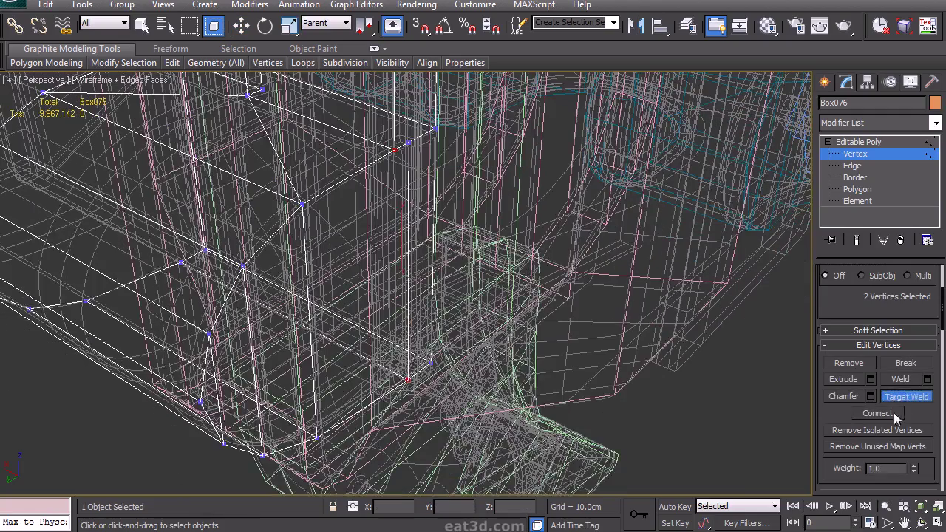
{"action": "middle_click_drag", "start_coordinate": [449, 370], "coordinate": [449, 397], "text": "alt"}
{"action": "key", "text": "ctrl+z"}
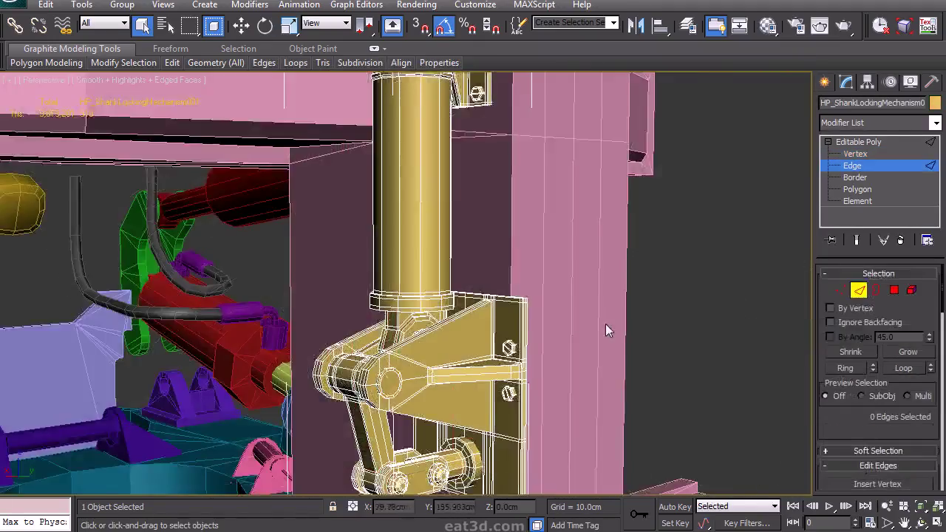
Delete the small bolt elements from the shank locking mechanism's mounting plates
{"action": "key", "text": "5"}
{"action": "scroll", "coordinate": [710, 331], "scroll_direction": "up", "scroll_amount": 2}
{"action": "middle_click_drag", "start_coordinate": [709, 329], "coordinate": [684, 329], "text": "alt"}
{"action": "left_click_drag", "start_coordinate": [576, 429], "coordinate": [462, 290]}
{"action": "middle_click_drag", "start_coordinate": [461, 290], "coordinate": [488, 331], "text": "alt"}
{"action": "left_click_drag", "start_coordinate": [314, 403], "coordinate": [397, 293], "text": "ctrl"}
{"action": "middle_click_drag", "start_coordinate": [488, 333], "coordinate": [374, 302]}
{"action": "left_click_drag", "start_coordinate": [458, 222], "coordinate": [384, 393], "text": "ctrl"}
{"action": "middle_click_drag", "start_coordinate": [384, 393], "coordinate": [628, 322], "text": "alt"}
{"action": "left_click_drag", "start_coordinate": [315, 426], "coordinate": [407, 274], "text": "ctrl"}
{"action": "middle_click_drag", "start_coordinate": [406, 274], "coordinate": [428, 222], "text": "alt"}
{"action": "key", "text": "Delete"}
{"action": "middle_click_drag", "start_coordinate": [429, 222], "coordinate": [465, 232], "text": "alt"}
{"action": "left_click", "coordinate": [345, 281]}
{"action": "left_click", "coordinate": [222, 291], "text": "ctrl"}
{"action": "key", "text": "Delete"}
{"action": "middle_click_drag", "start_coordinate": [317, 337], "coordinate": [380, 286], "text": "alt"}
Remove the support edges around the lower bracket's mounting plate and its horizontal rib
{"action": "left_click", "coordinate": [859, 289]}
{"action": "middle_click_drag", "start_coordinate": [643, 278], "coordinate": [537, 278], "text": "alt"}
{"action": "middle_click_drag", "start_coordinate": [407, 344], "coordinate": [399, 288], "text": "alt"}
{"action": "scroll", "coordinate": [482, 333], "scroll_direction": "up", "scroll_amount": 4}
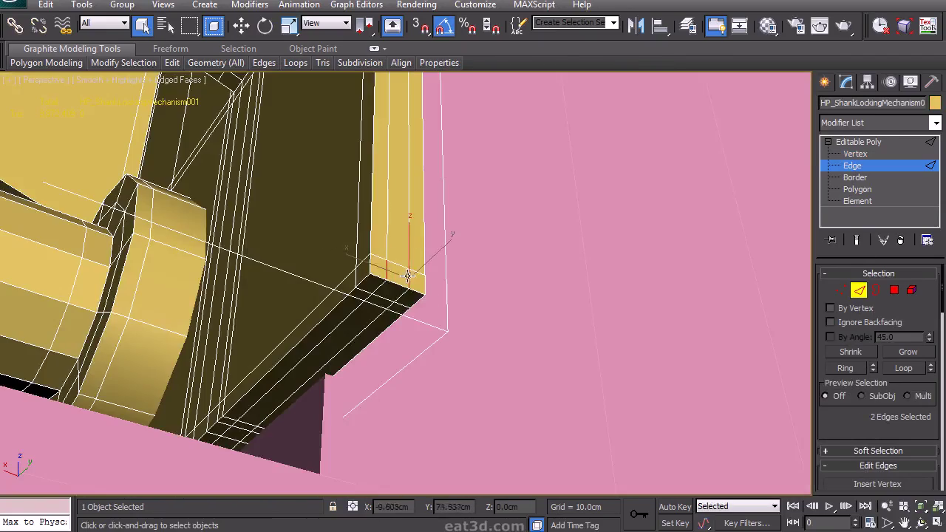
{"action": "middle_click_drag", "start_coordinate": [385, 242], "coordinate": [444, 328]}
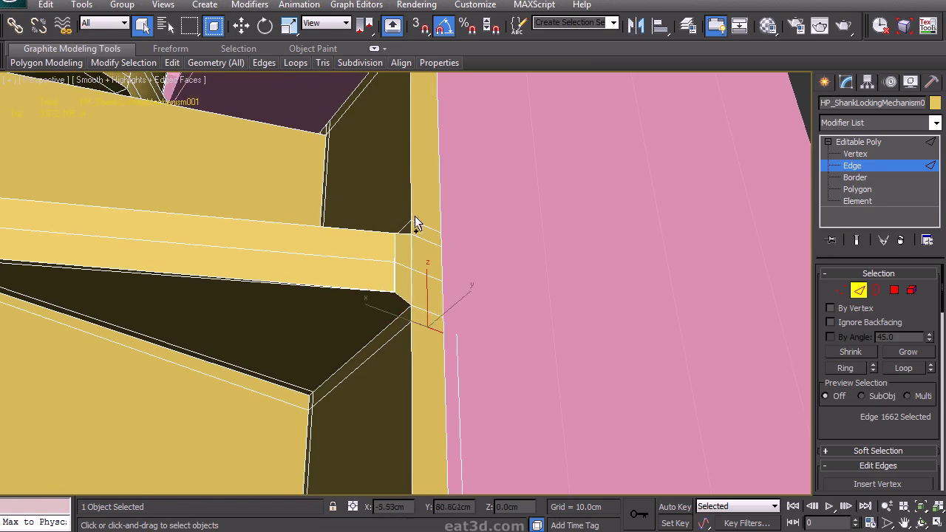
{"action": "left_click", "coordinate": [163, 323]}
{"action": "middle_click_drag", "start_coordinate": [164, 322], "coordinate": [461, 334]}
{"action": "key", "text": "ctrl+d"}
{"action": "middle_click_drag", "start_coordinate": [569, 325], "coordinate": [459, 370], "text": "alt"}
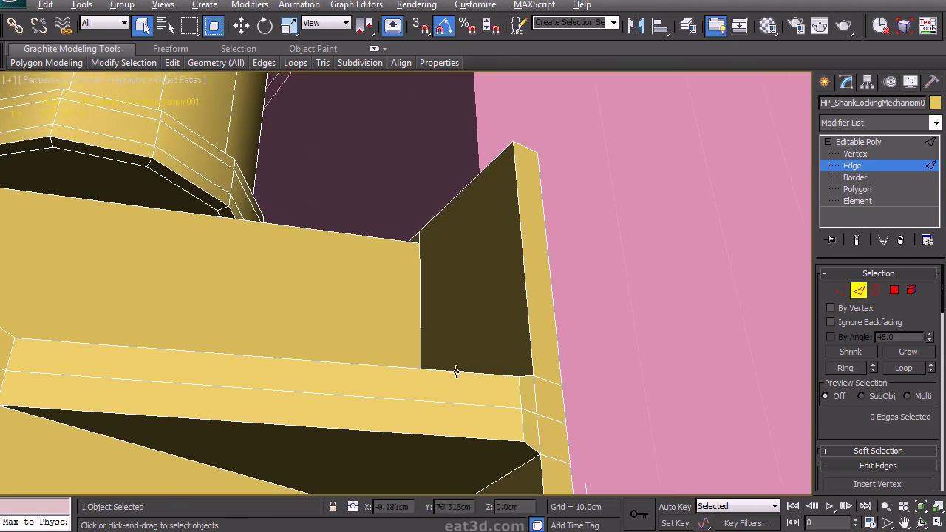
{"action": "middle_click_drag", "start_coordinate": [413, 323], "coordinate": [411, 157]}
Remove the support edge loops around the lower bracket's rounded pivot arm
{"action": "middle_click_drag", "start_coordinate": [18, 211], "coordinate": [228, 439]}
{"action": "scroll", "coordinate": [513, 369], "scroll_direction": "down", "scroll_amount": 5}
{"action": "middle_click_drag", "start_coordinate": [309, 308], "coordinate": [376, 353], "text": "alt"}
{"action": "double_click", "coordinate": [375, 355], "text": "alt"}
{"action": "left_click", "coordinate": [374, 303]}
{"action": "middle_click_drag", "start_coordinate": [374, 303], "coordinate": [536, 285], "text": "alt"}
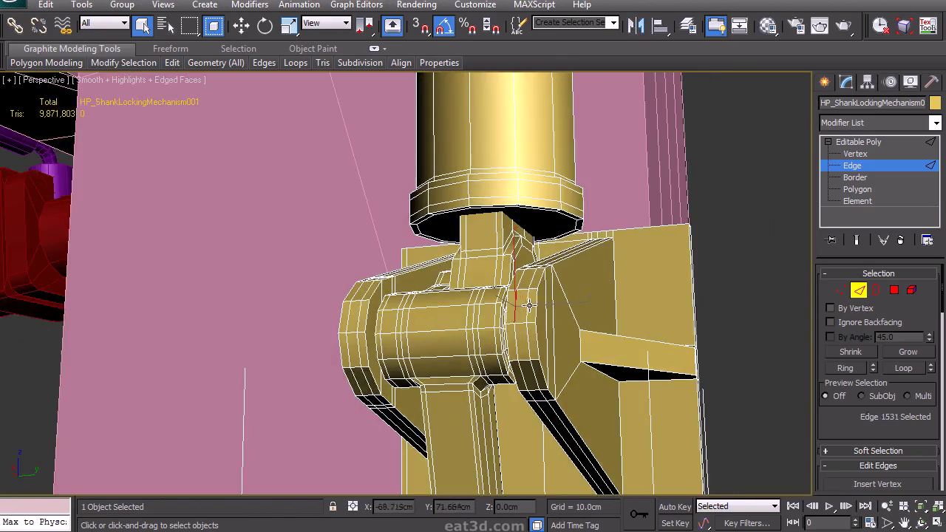
{"action": "key", "text": "alt+l"}
{"action": "key", "text": "ctrl+BackSpace"}
{"action": "middle_click_drag", "start_coordinate": [437, 221], "coordinate": [480, 340]}
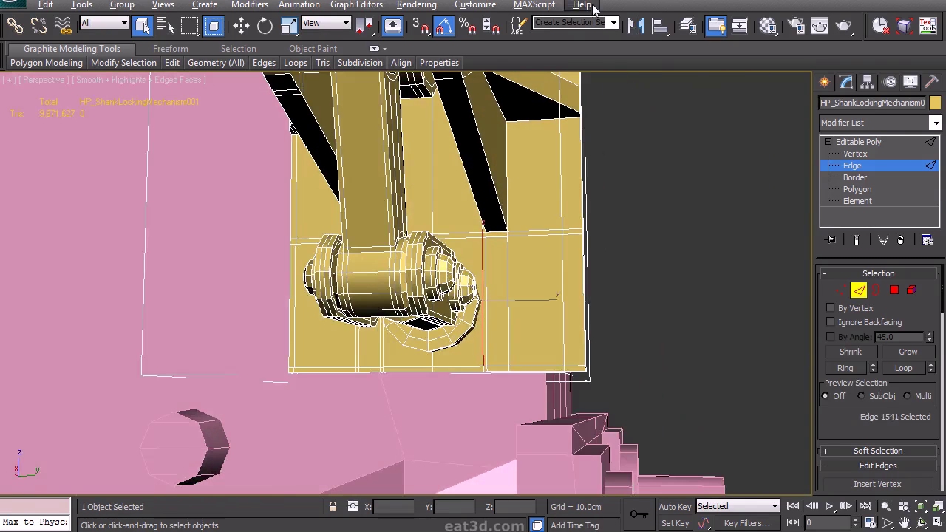
Target weld the horizontal rib's upper end vertex to the adjacent vertex on the mounting plate's edge
{"action": "scroll", "coordinate": [621, 103], "scroll_direction": "up", "scroll_amount": 5}
{"action": "middle_click_drag", "start_coordinate": [628, 118], "coordinate": [779, 293], "text": "alt"}
{"action": "key", "text": "1"}
{"action": "key", "text": "ctrl+shift+w"}
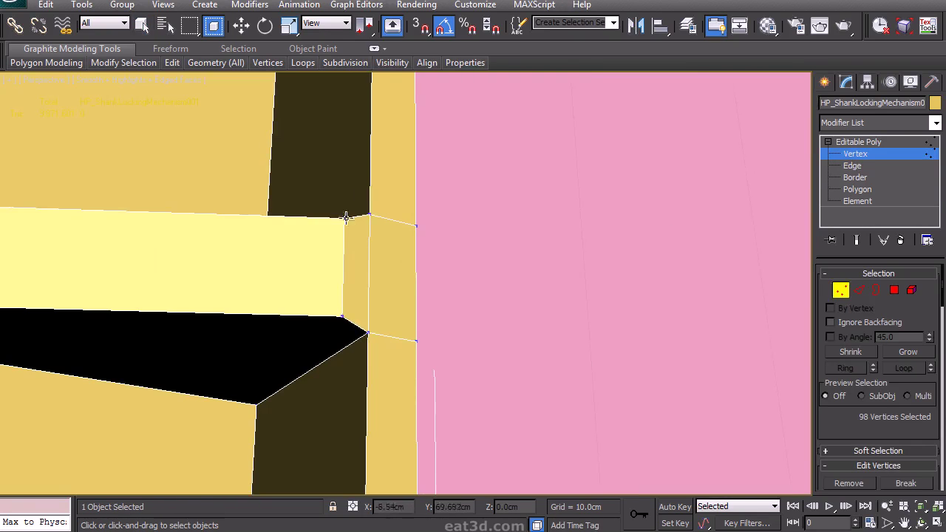
{"action": "left_click", "coordinate": [350, 219]}
{"action": "left_click", "coordinate": [367, 215]}
{"action": "scroll", "coordinate": [423, 362], "scroll_direction": "down", "scroll_amount": 10}
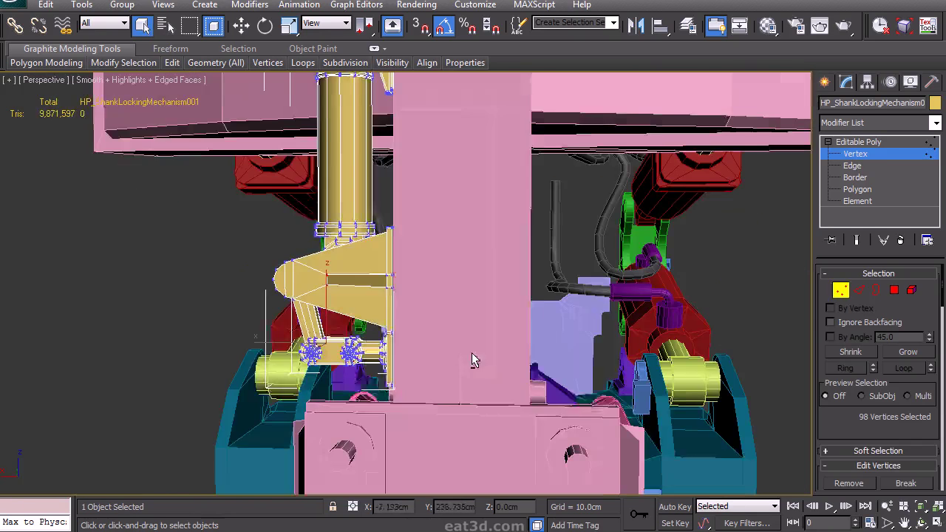
Enable polygon selection by angle at 9.0 and delete the locking mechanism's hidden faces against the shank
{"action": "middle_click_drag", "start_coordinate": [472, 353], "coordinate": [477, 347], "text": "alt"}
{"action": "key", "text": "4"}
{"action": "left_click", "coordinate": [851, 337]}
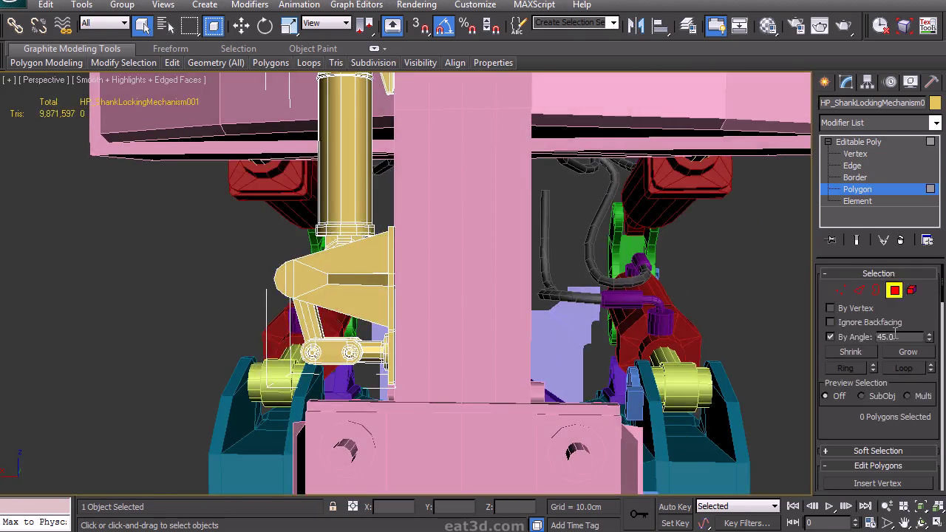
{"action": "scroll", "coordinate": [765, 384], "scroll_direction": "up", "scroll_amount": 4}
{"action": "middle_click_drag", "start_coordinate": [628, 363], "coordinate": [680, 316], "text": "alt"}
{"action": "left_click", "coordinate": [479, 331]}
{"action": "key", "text": "Delete"}
{"action": "middle_click_drag", "start_coordinate": [654, 274], "coordinate": [528, 344]}
{"action": "key", "text": "F3"}
{"action": "left_click", "coordinate": [507, 244]}
{"action": "key", "text": "Delete"}
{"action": "key", "text": "F3"}
Remove the chamfer support edges from the upper bracket's mounting plate and arm
{"action": "mouse_move", "coordinate": [614, 93]}
{"action": "middle_mouse_down", "text": "alt"}
{"action": "mouse_move", "coordinate": [468, 291]}
{"action": "mouse_move", "coordinate": [567, 297]}
{"action": "mouse_move", "coordinate": [506, 410]}
{"action": "middle_mouse_up", "text": "alt"}
{"action": "scroll", "coordinate": [567, 297], "scroll_direction": "up", "scroll_amount": 4}
{"action": "left_click", "coordinate": [859, 290]}
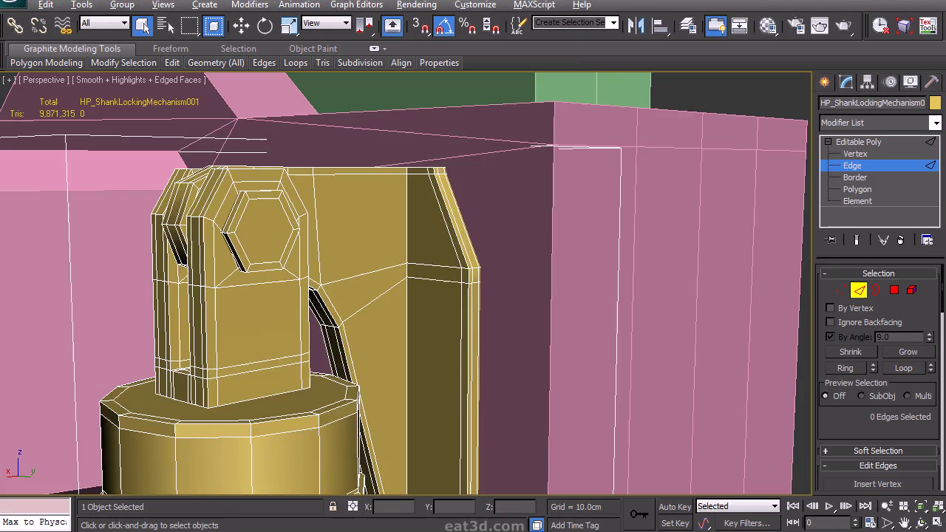
{"action": "middle_click_drag", "start_coordinate": [456, 344], "coordinate": [368, 332], "text": "alt"}
{"action": "left_click", "coordinate": [394, 356]}
{"action": "middle_click_drag", "start_coordinate": [394, 356], "coordinate": [577, 295], "text": "alt"}
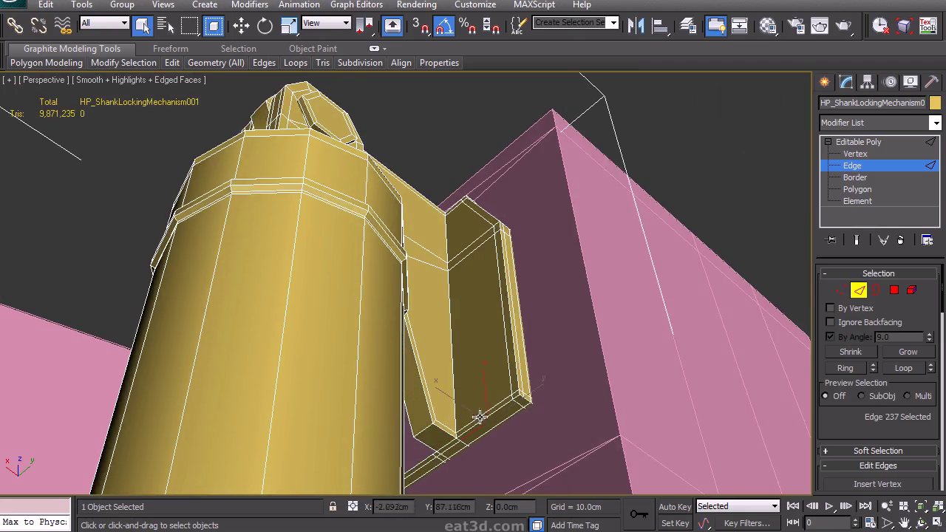
{"action": "middle_click_drag", "start_coordinate": [419, 256], "coordinate": [405, 349], "text": "alt"}
{"action": "left_click", "coordinate": [289, 347]}
{"action": "middle_click_drag", "start_coordinate": [337, 278], "coordinate": [376, 391], "text": "alt"}
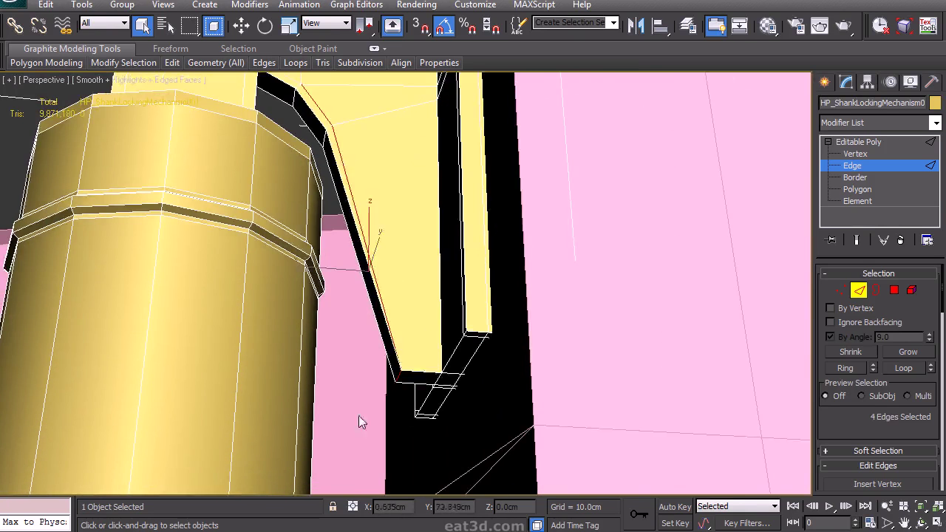
Remove two more support edge loops along the upper bracket's arm
{"action": "middle_click_drag", "start_coordinate": [451, 192], "coordinate": [411, 414]}
{"action": "left_click", "coordinate": [345, 181]}
{"action": "mouse_move", "coordinate": [443, 67]}
{"action": "key", "text": "alt+l"}
{"action": "key", "text": "ctrl+BackSpace"}
{"action": "middle_click_drag", "start_coordinate": [244, 369], "coordinate": [334, 323]}
{"action": "left_click", "coordinate": [337, 303]}
{"action": "key", "text": "alt+l"}
{"action": "key", "text": "F3"}
{"action": "key", "text": "ctrl+BackSpace"}
Undo the last edge removal, redo it, and remove the remaining surplus edge loops on the upper bracket
{"action": "middle_click_drag", "start_coordinate": [634, 306], "coordinate": [693, 211]}
{"action": "key", "text": "ctrl+z"}
{"action": "key", "text": "ctrl+BackSpace"}
{"action": "left_click", "coordinate": [605, 298]}
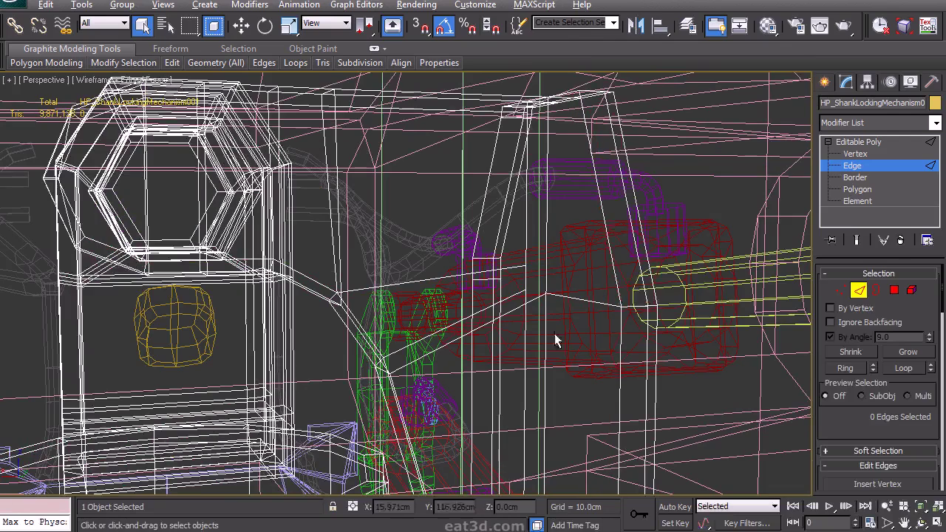
{"action": "key", "text": "ctrl+BackSpace"}
{"action": "middle_click_drag", "start_coordinate": [636, 237], "coordinate": [547, 276], "text": "alt"}
{"action": "key", "text": "F3"}
{"action": "left_click", "coordinate": [436, 282]}
{"action": "left_click", "coordinate": [443, 357], "text": "ctrl"}
{"action": "mouse_move", "coordinate": [471, 336]}
{"action": "middle_mouse_down", "text": "alt"}
{"action": "mouse_move", "coordinate": [448, 315]}
{"action": "mouse_move", "coordinate": [512, 236]}
{"action": "middle_mouse_up", "text": "alt"}
{"action": "key", "text": "alt+l"}
{"action": "key", "text": "ctrl+BackSpace"}
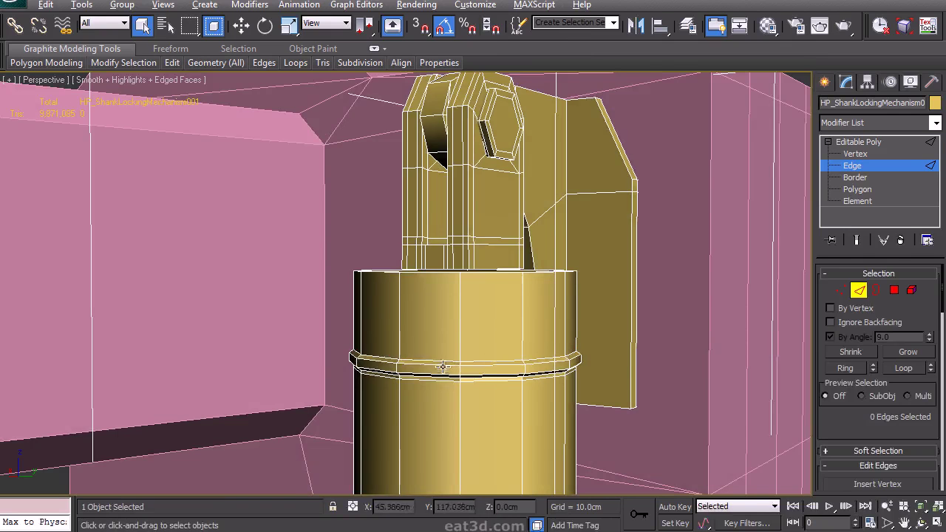
Remove the edge loops that form the raised collar ring around the cylinder
{"action": "key", "text": "F3"}
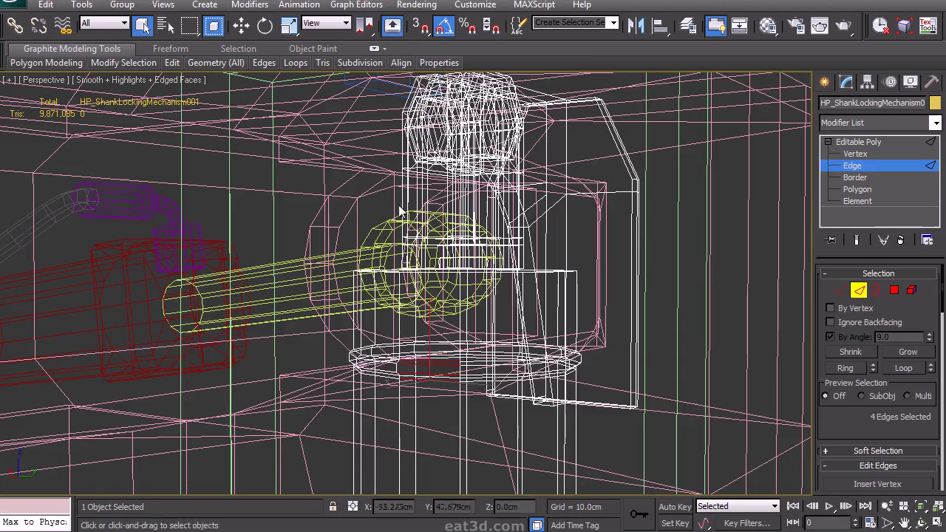
{"action": "left_click", "coordinate": [427, 389]}
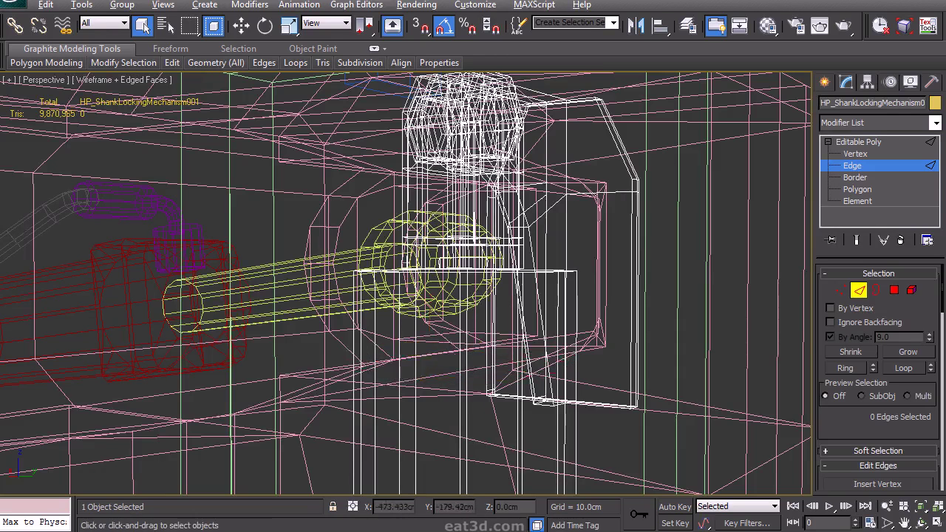
{"action": "key", "text": "F3"}
{"action": "middle_click_drag", "start_coordinate": [472, 272], "coordinate": [444, 340], "text": "alt"}
Select the cylinder's flat top cap by angle, turn off angle selection, and remove the edges inside the cap
{"action": "key", "text": "4"}
{"action": "left_click", "coordinate": [452, 410]}
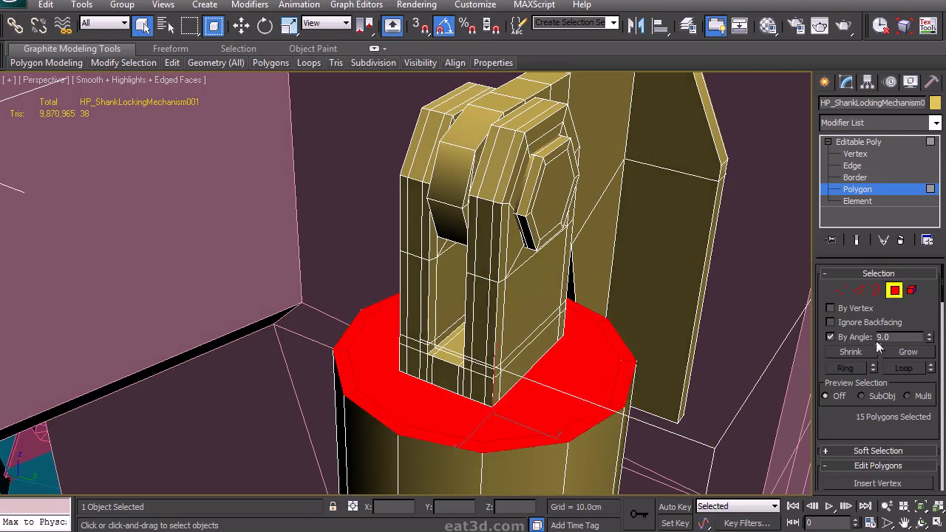
{"action": "left_click", "coordinate": [865, 349]}
{"action": "left_click", "coordinate": [855, 336]}
{"action": "left_click", "coordinate": [859, 291]}
{"action": "left_click", "coordinate": [892, 292]}
{"action": "left_click", "coordinate": [858, 292], "text": "ctrl"}
{"action": "key", "text": "ctrl+BackSpace"}
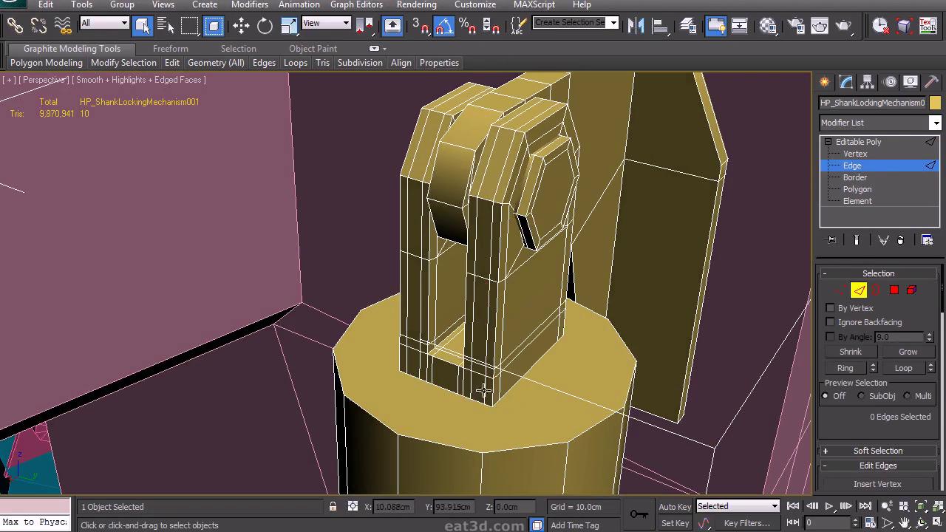
Remove the support edge loops from the two-pronged clevis on top of the cylinder
{"action": "key", "text": "alt+l"}
{"action": "key", "text": "ctrl+BackSpace"}
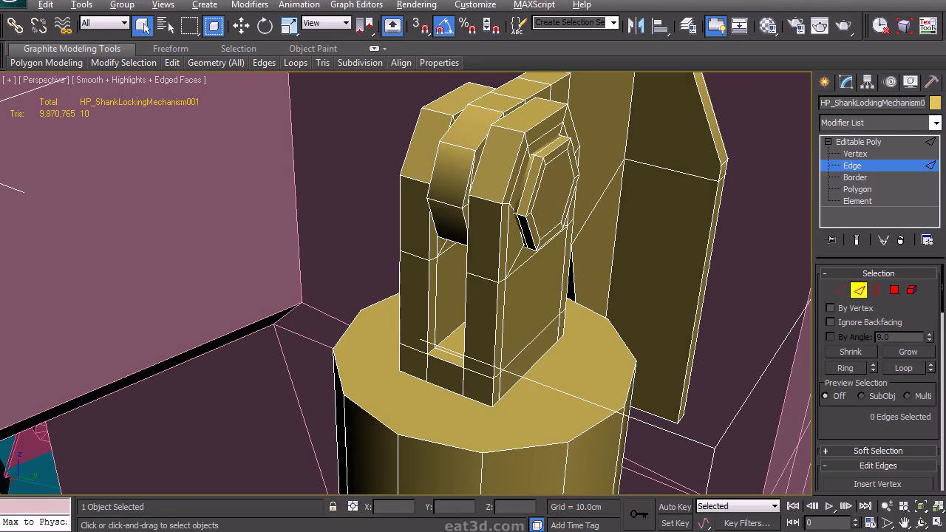
{"action": "middle_click_drag", "start_coordinate": [573, 295], "coordinate": [465, 322], "text": "alt"}
{"action": "middle_click_drag", "start_coordinate": [495, 357], "coordinate": [387, 428], "text": "alt"}
Select the lower pivot link's outer face polygons, convert the selection to edges, and remove the edges inside the face
{"action": "left_click", "coordinate": [567, 374], "text": "ctrl"}
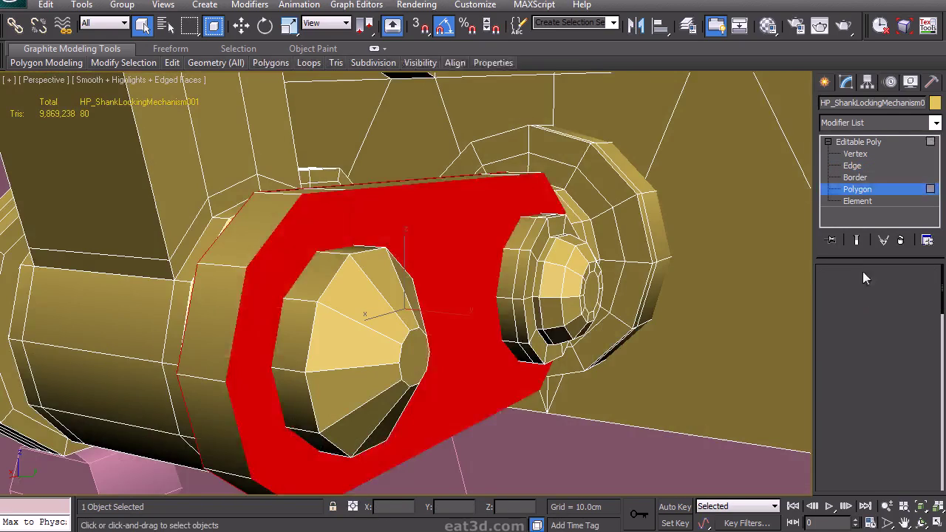
{"action": "left_click", "coordinate": [860, 291], "text": "ctrl"}
{"action": "left_click", "coordinate": [851, 352]}
{"action": "key", "text": "ctrl+BackSpace"}
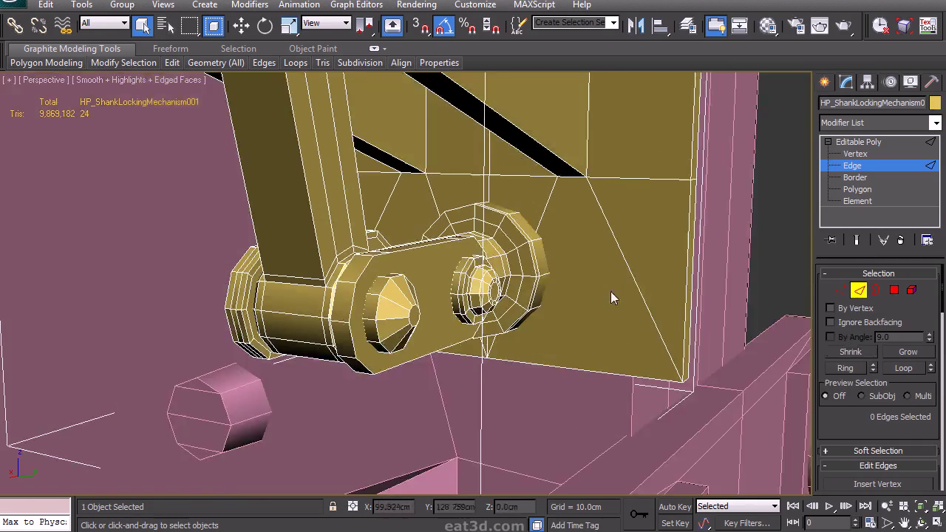
Clone the link's simpler pin head onto its other end as part of the mesh, replacing the denser pin head there
{"action": "key", "text": "5"}
{"action": "left_click", "coordinate": [414, 310]}
{"action": "left_click", "coordinate": [464, 317]}
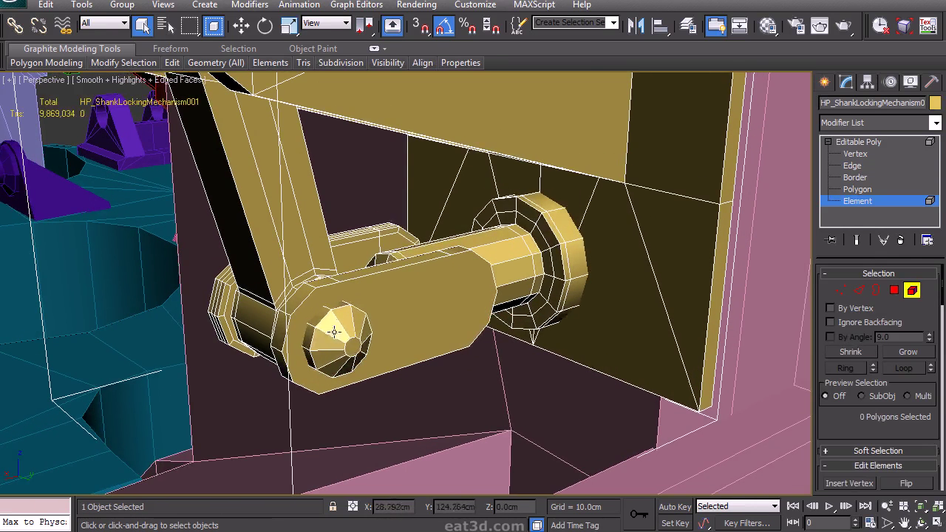
{"action": "left_click", "coordinate": [336, 331]}
{"action": "key", "text": "w"}
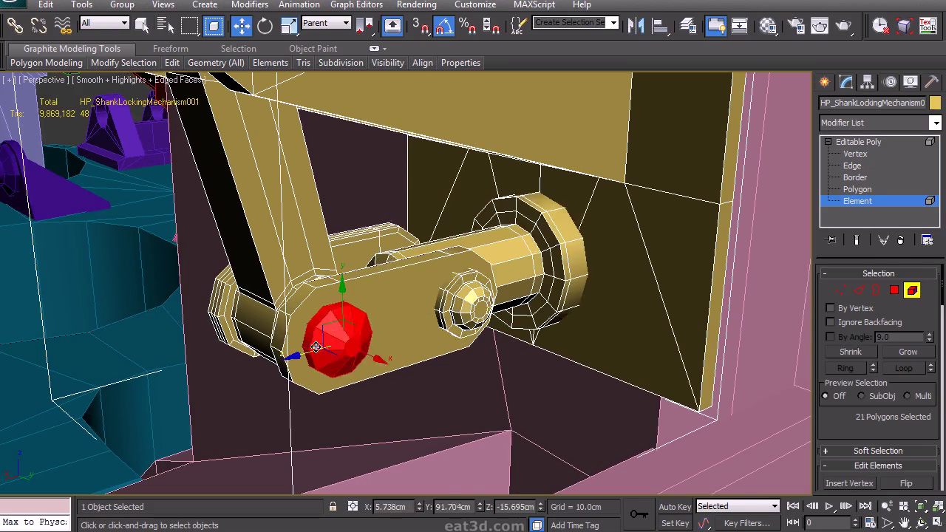
{"action": "left_click", "coordinate": [436, 317]}
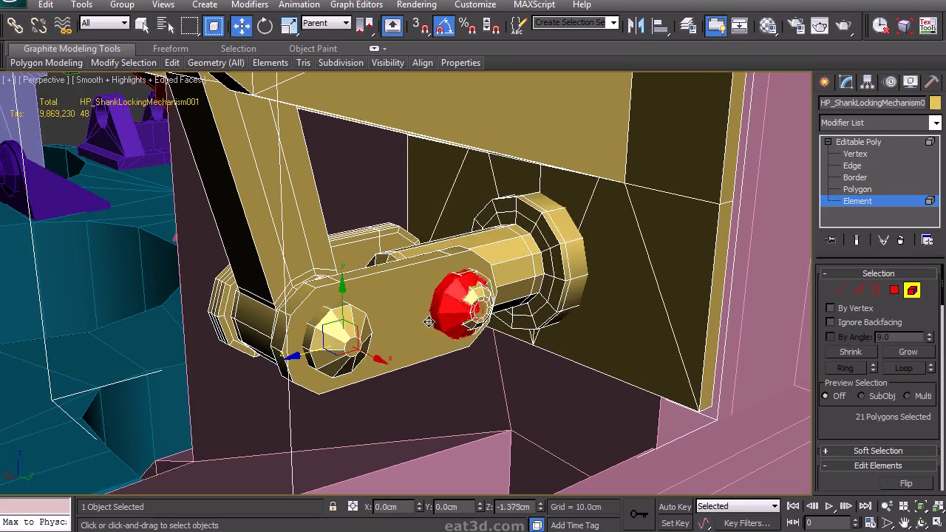
{"action": "left_click_drag", "start_coordinate": [433, 320], "coordinate": [436, 318], "text": "shift"}
{"action": "left_click", "coordinate": [539, 263]}
{"action": "key", "text": "ctrl+d"}
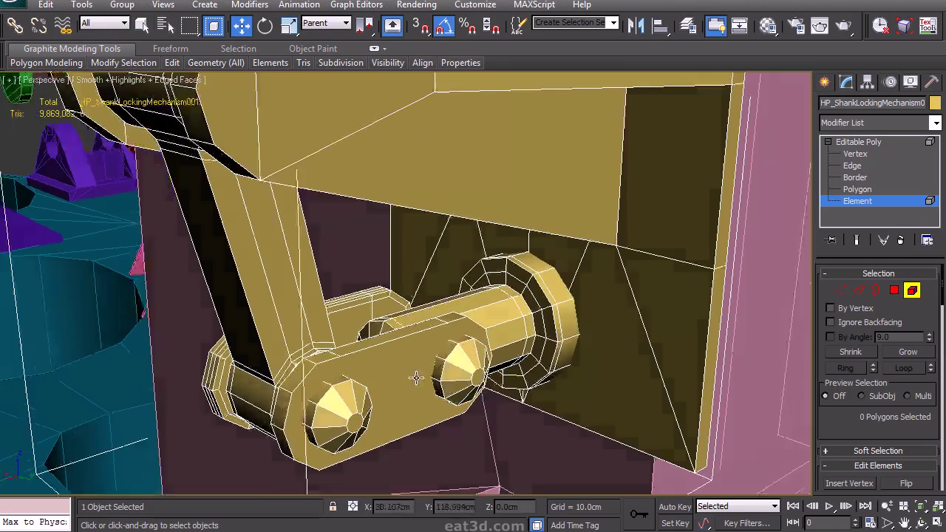
Remove the extra vertices and edges where the arm joins its pivot barrel
{"action": "middle_click_drag", "start_coordinate": [416, 378], "coordinate": [517, 359], "text": "alt"}
{"action": "left_click", "coordinate": [860, 292]}
{"action": "left_click", "coordinate": [373, 128]}
{"action": "key", "text": "ctrl+BackSpace"}
{"action": "middle_click_drag", "start_coordinate": [422, 241], "coordinate": [382, 249], "text": "alt"}
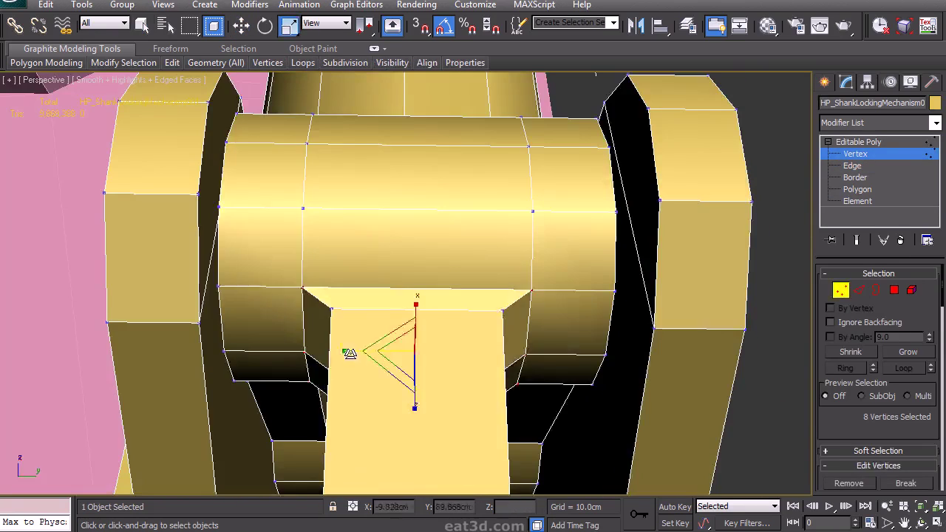
{"action": "middle_click_drag", "start_coordinate": [439, 365], "coordinate": [510, 355], "text": "alt"}
{"action": "left_click", "coordinate": [862, 291]}
{"action": "left_click", "coordinate": [471, 330]}
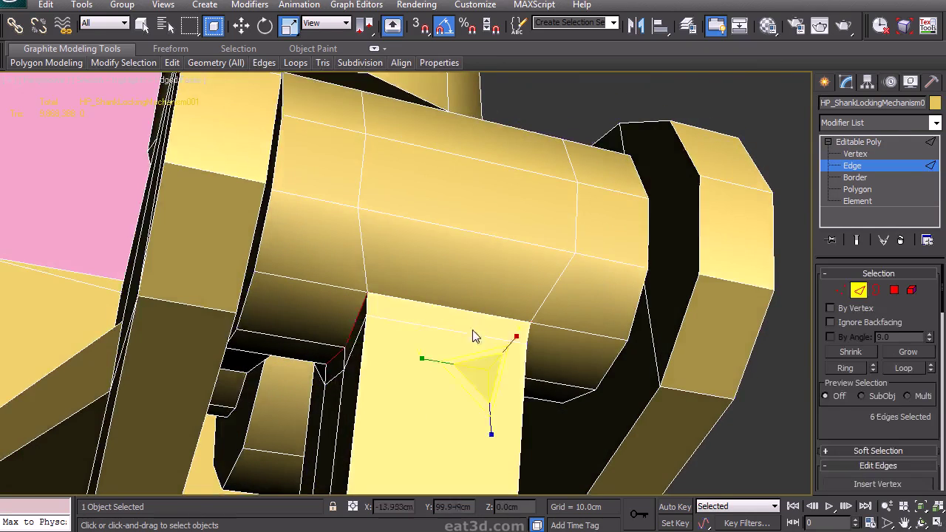
{"action": "key", "text": "ctrl+BackSpace"}
Target weld the leftover vertices around the arm's pivot barrel onto their neighbouring corner vertices
{"action": "middle_click_drag", "start_coordinate": [450, 335], "coordinate": [435, 366], "text": "alt"}
{"action": "left_click", "coordinate": [840, 290]}
{"action": "scroll", "coordinate": [878, 332], "scroll_direction": "down", "scroll_amount": 3}
{"action": "left_click", "coordinate": [906, 383]}
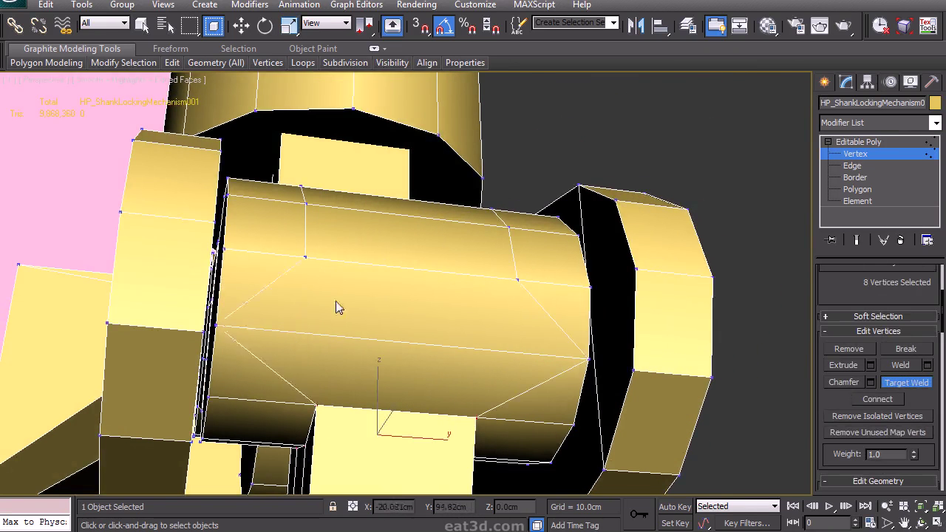
{"action": "middle_click_drag", "start_coordinate": [334, 301], "coordinate": [250, 235], "text": "alt"}
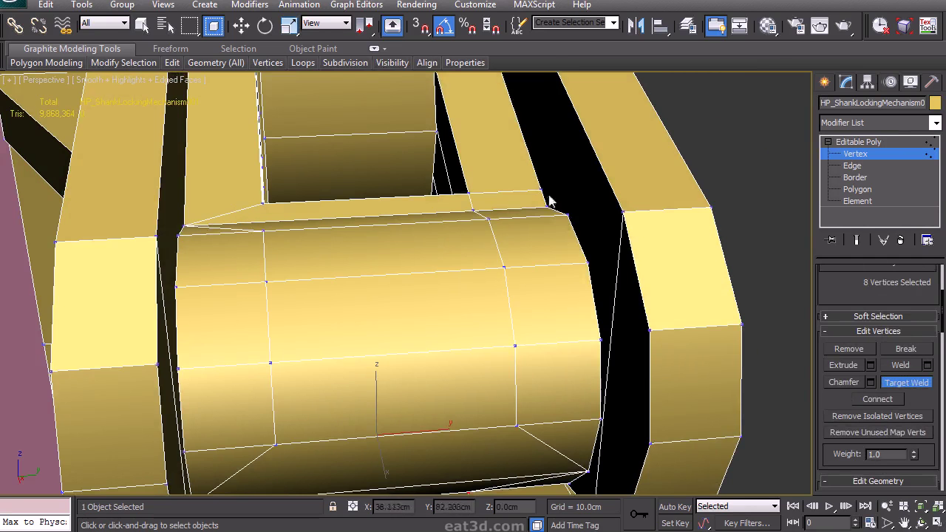
{"action": "left_click", "coordinate": [547, 206]}
{"action": "right_click", "coordinate": [548, 206]}
Select two edges running around the pivot barrel, extend them to full loops, and remove the loops
{"action": "left_click", "coordinate": [853, 166]}
{"action": "left_click", "coordinate": [266, 267]}
{"action": "left_click", "coordinate": [499, 246], "text": "ctrl"}
{"action": "key", "text": "alt+l"}
{"action": "key", "text": "ctrl+BackSpace"}
Remove the remaining support edge loops near both ends of the pivot barrel
{"action": "middle_click_drag", "start_coordinate": [566, 187], "coordinate": [229, 249], "text": "alt"}
{"action": "left_click", "coordinate": [224, 205]}
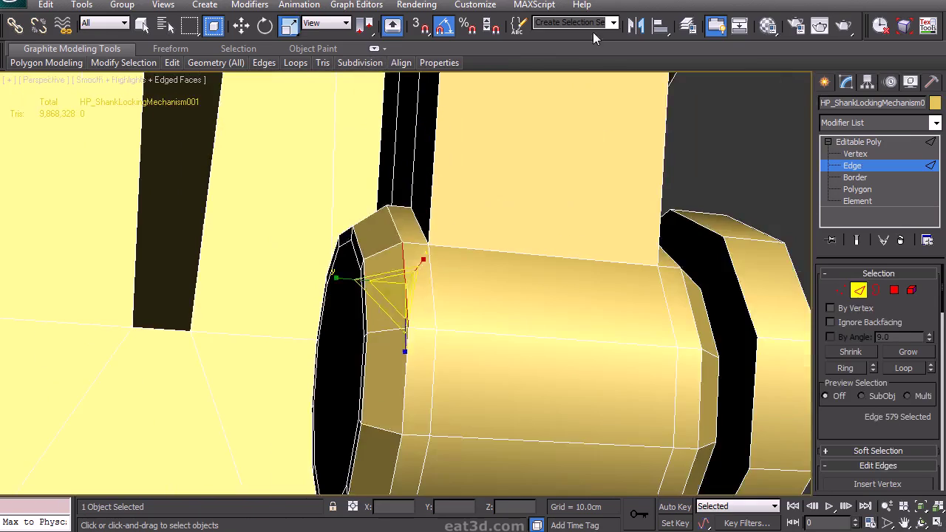
{"action": "key", "text": "alt+l"}
{"action": "key", "text": "ctrl+BackSpace"}
{"action": "middle_click_drag", "start_coordinate": [573, 308], "coordinate": [444, 340], "text": "alt"}
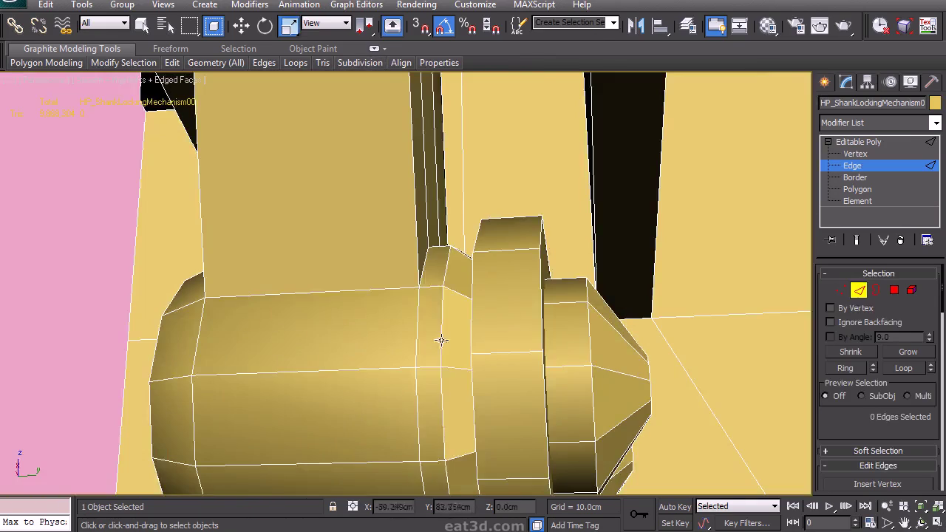
{"action": "left_click", "coordinate": [444, 340]}
{"action": "key", "text": "alt+l"}
{"action": "key", "text": "ctrl+BackSpace"}
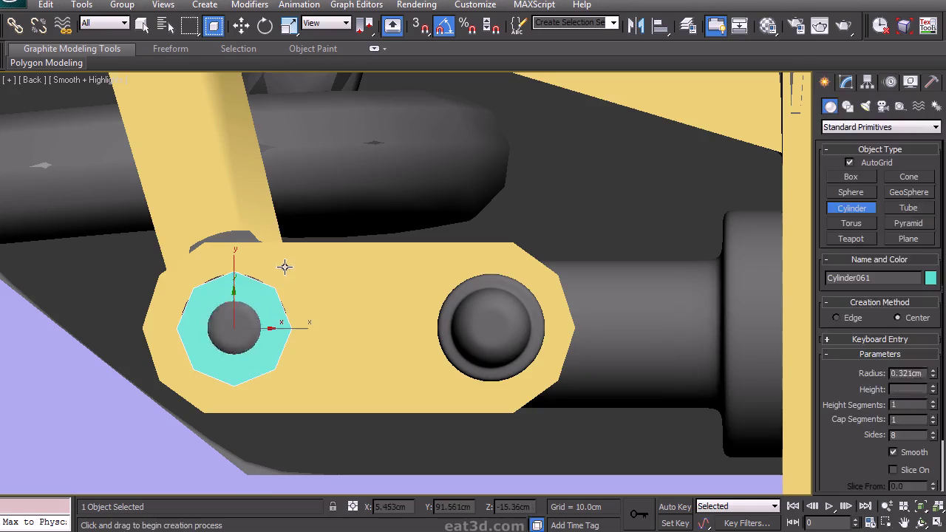
Convert the eight-sided pin cylinder on the link to Editable Poly and scale down its outer cap to form a taper
{"action": "left_click", "coordinate": [846, 81]}
{"action": "right_click", "coordinate": [872, 149]}
{"action": "left_click", "coordinate": [866, 251]}
{"action": "left_click", "coordinate": [894, 290]}
{"action": "left_click", "coordinate": [233, 325]}
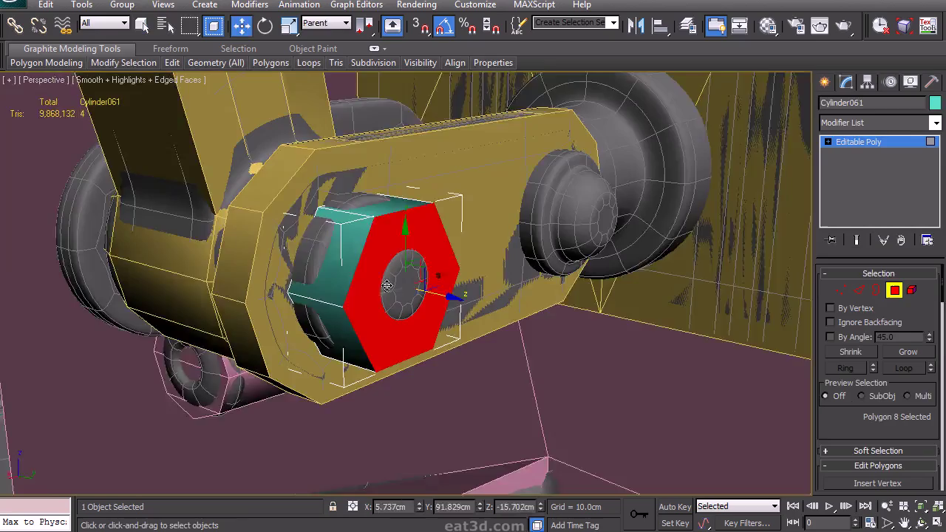
{"action": "key", "text": "r"}
{"action": "left_click_drag", "start_coordinate": [414, 233], "coordinate": [411, 286]}
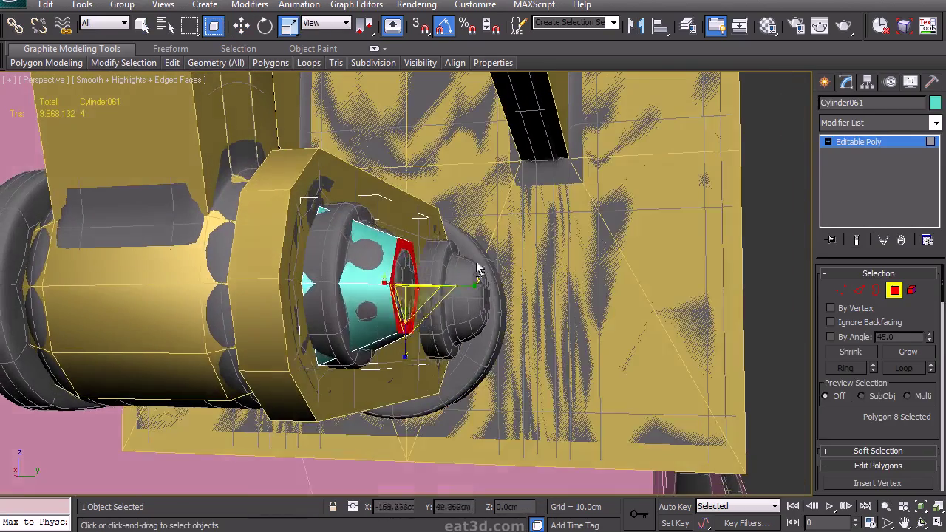
{"action": "key", "text": "q"}
{"action": "left_click", "coordinate": [318, 321]}
{"action": "left_click", "coordinate": [317, 319]}
{"action": "key", "text": "w"}
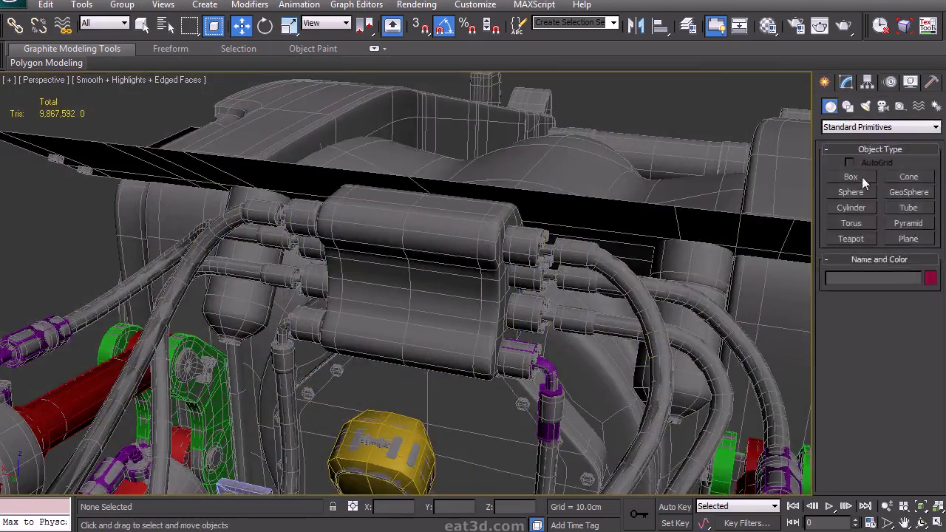
Create a box in the Left view over the side profile of the hydraulic manifold block
{"action": "left_click", "coordinate": [863, 184]}
{"action": "key", "text": "alt+w"}
{"action": "key", "text": "alt+w"}
{"action": "middle_click_drag", "start_coordinate": [373, 245], "coordinate": [357, 270]}
{"action": "key", "text": "alt+w"}
{"action": "middle_click_drag", "start_coordinate": [185, 311], "coordinate": [180, 322]}
{"action": "key", "text": "alt+w"}
{"action": "scroll", "coordinate": [275, 275], "scroll_direction": "down", "scroll_amount": 8}
{"action": "scroll", "coordinate": [563, 286], "scroll_direction": "down", "scroll_amount": 4}
{"action": "middle_click_drag", "start_coordinate": [563, 285], "coordinate": [468, 338]}
{"action": "scroll", "coordinate": [509, 262], "scroll_direction": "up", "scroll_amount": 4}
{"action": "scroll", "coordinate": [468, 337], "scroll_direction": "up", "scroll_amount": 2}
{"action": "left_click_drag", "start_coordinate": [569, 372], "coordinate": [384, 157]}
{"action": "left_click", "coordinate": [394, 115]}
{"action": "key", "text": "w"}
Convert the box to Editable Poly and move its corner vertices to follow the manifold's side profile
{"action": "left_click", "coordinate": [849, 85]}
{"action": "right_click", "coordinate": [852, 141]}
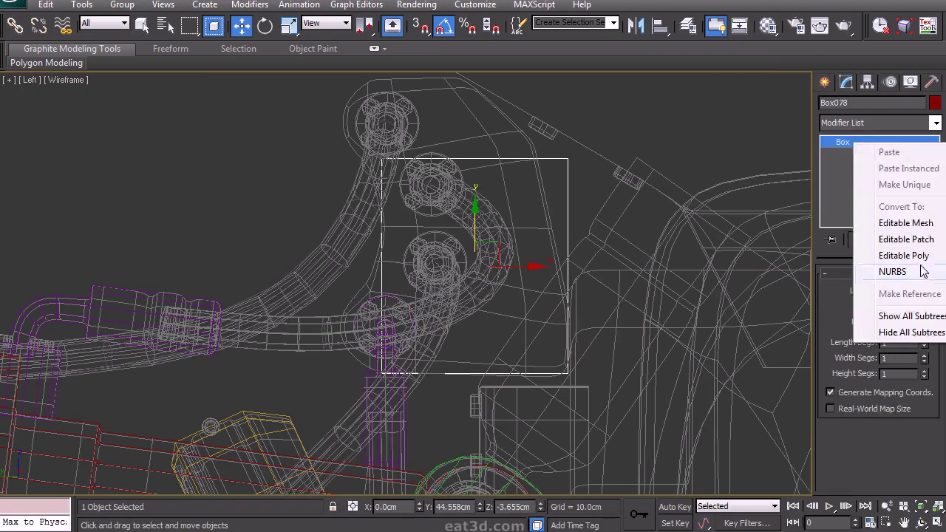
{"action": "left_click", "coordinate": [904, 256]}
{"action": "left_click", "coordinate": [844, 290]}
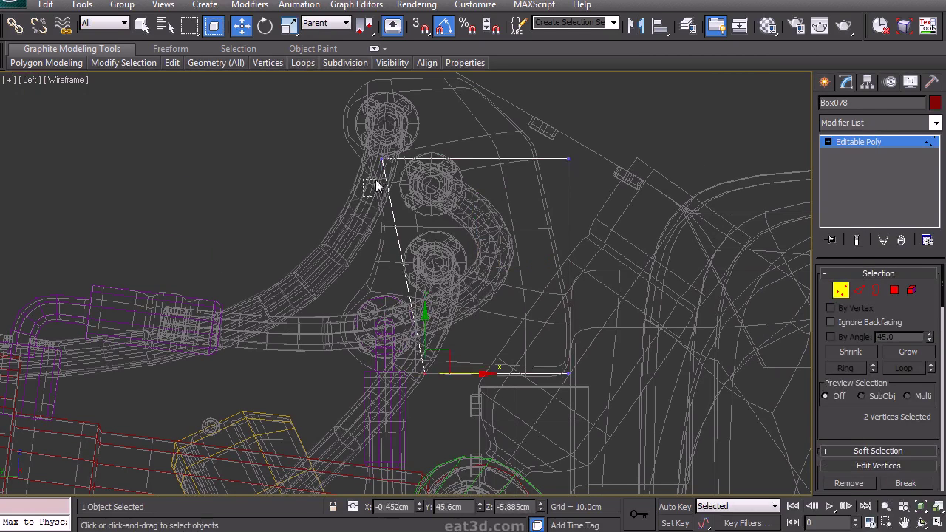
{"action": "left_click_drag", "start_coordinate": [591, 140], "coordinate": [559, 124]}
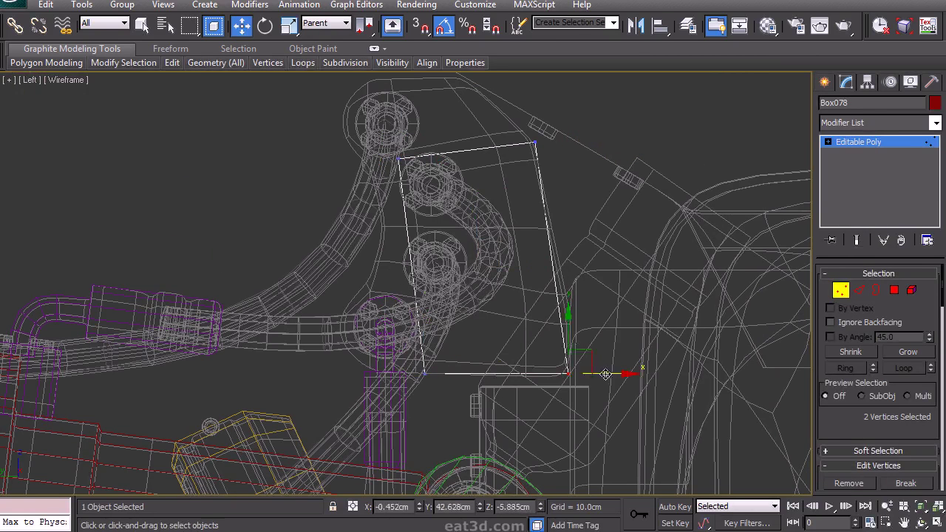
{"action": "middle_click_drag", "start_coordinate": [530, 302], "coordinate": [519, 326]}
{"action": "left_click_drag", "start_coordinate": [333, 433], "coordinate": [447, 156]}
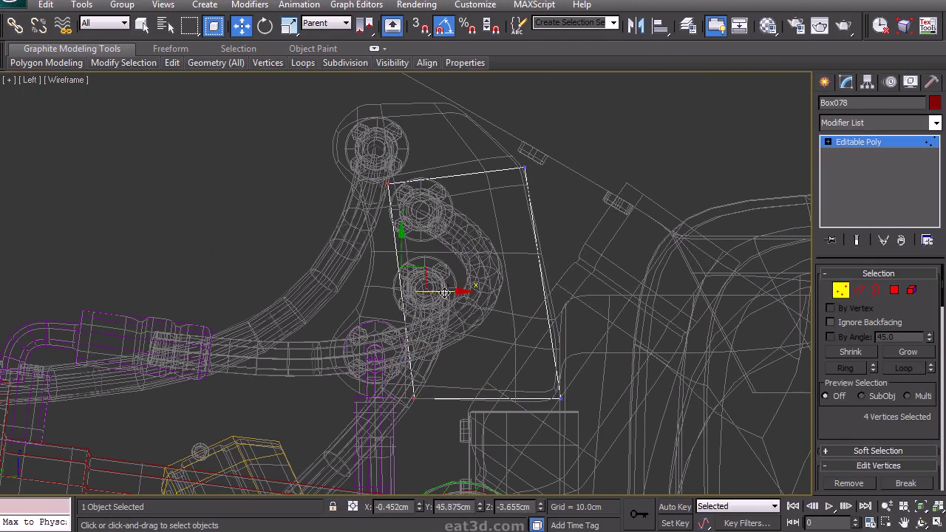
{"action": "left_click_drag", "start_coordinate": [385, 165], "coordinate": [385, 182]}
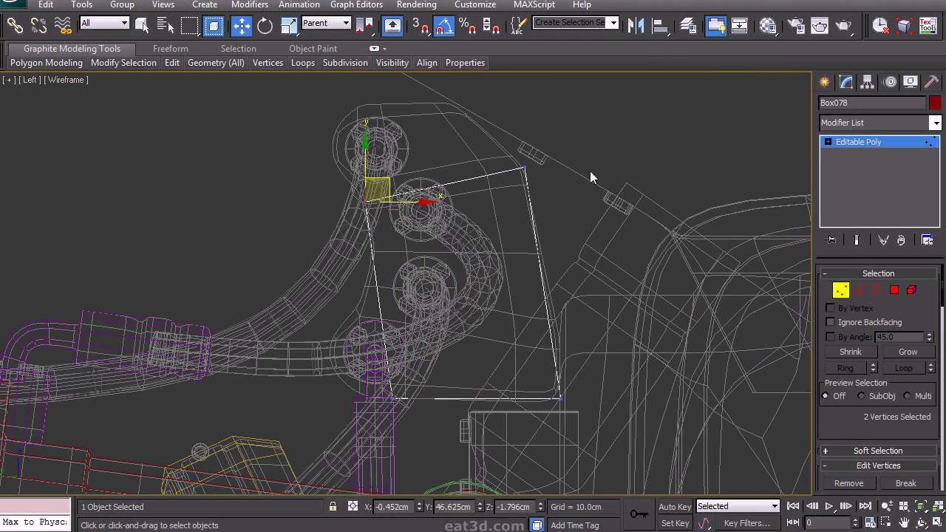
Extrude the box's top polygon upward to the top of the manifold's profile
{"action": "left_click", "coordinate": [895, 291]}
{"action": "scroll", "coordinate": [832, 414], "scroll_direction": "down", "scroll_amount": 3}
{"action": "left_click", "coordinate": [869, 400]}
{"action": "left_click_drag", "start_coordinate": [415, 312], "coordinate": [415, 324]}
{"action": "left_click", "coordinate": [414, 334]}
{"action": "left_click_drag", "start_coordinate": [460, 144], "coordinate": [460, 72]}
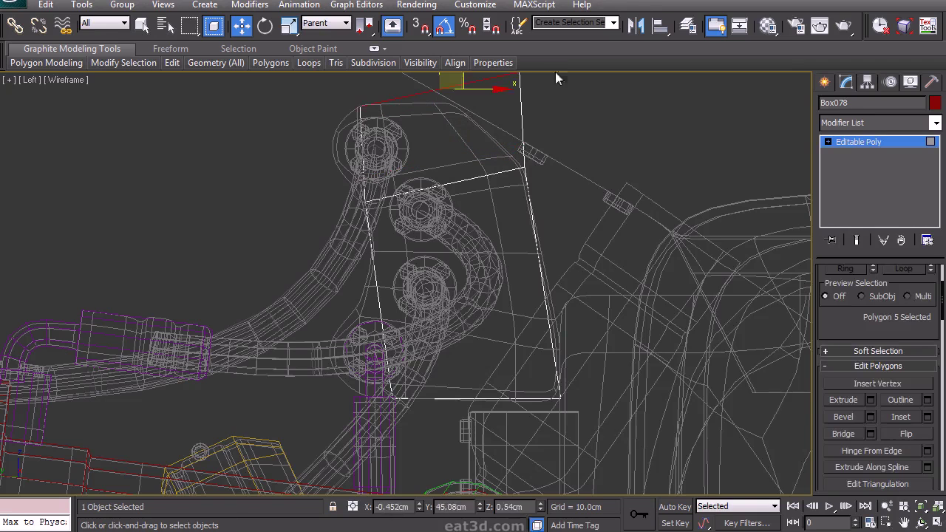
Move the extruded section's upper vertices onto the manifold's top corners, forming the sloped rear edge
{"action": "left_click", "coordinate": [829, 142]}
{"action": "left_click", "coordinate": [855, 154]}
{"action": "middle_click_drag", "start_coordinate": [497, 137], "coordinate": [495, 167]}
{"action": "left_click_drag", "start_coordinate": [495, 163], "coordinate": [542, 86]}
{"action": "left_click_drag", "start_coordinate": [541, 86], "coordinate": [530, 101]}
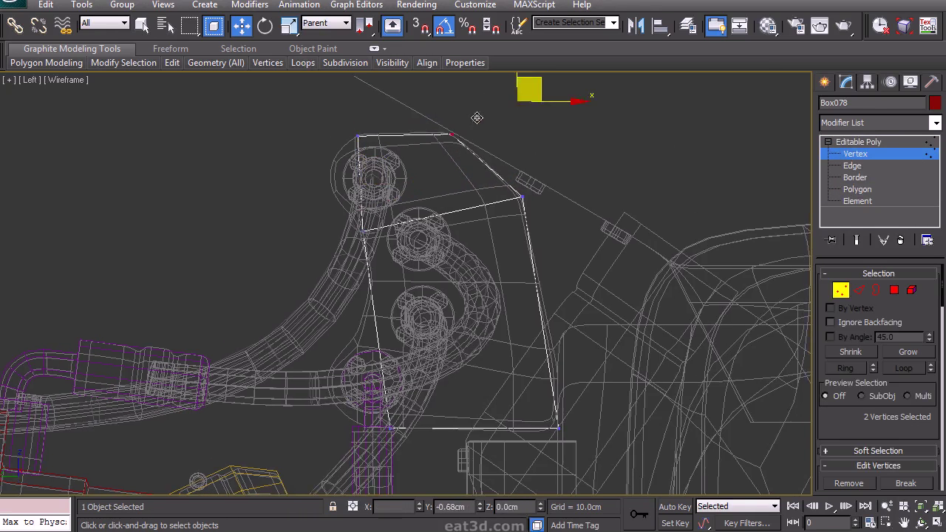
{"action": "left_click_drag", "start_coordinate": [477, 118], "coordinate": [476, 117]}
Cut a new edge loop across the lower part of the box
{"action": "middle_click_drag", "start_coordinate": [472, 230], "coordinate": [494, 173]}
{"action": "key", "text": "alt+c"}
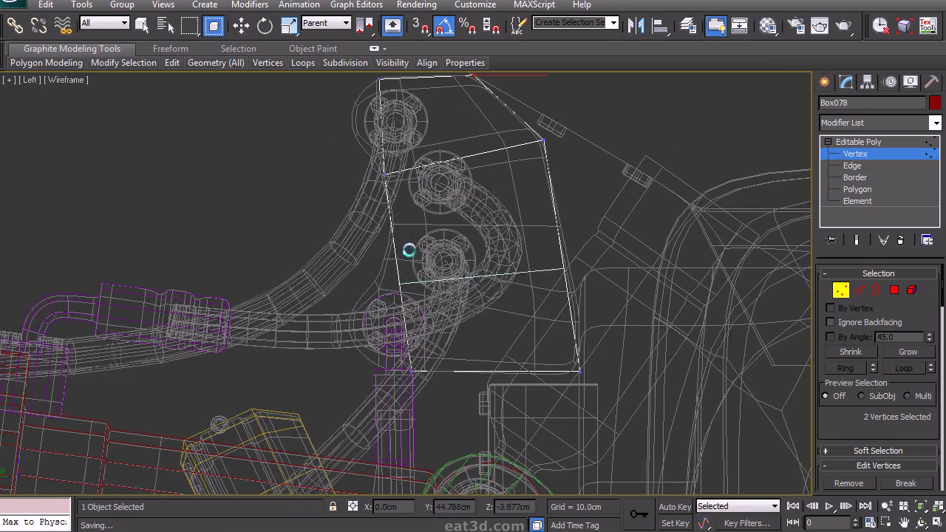
{"action": "left_click", "coordinate": [399, 275]}
{"action": "right_click", "coordinate": [400, 276]}
{"action": "middle_click_drag", "start_coordinate": [494, 279], "coordinate": [501, 285]}
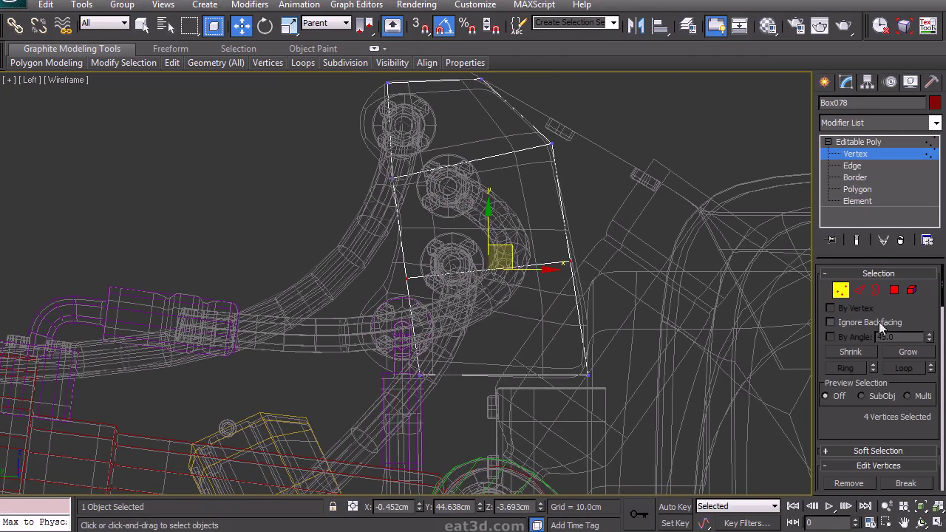
Merge the new loop's rear vertices into the lower rear corner and move its front vertices onto the manifold's profile
{"action": "left_click_drag", "start_coordinate": [550, 241], "coordinate": [609, 356]}
{"action": "key", "text": "ctrl+z"}
{"action": "left_click_drag", "start_coordinate": [661, 319], "coordinate": [563, 420]}
{"action": "scroll", "coordinate": [867, 425], "scroll_direction": "down", "scroll_amount": 3}
{"action": "left_click_drag", "start_coordinate": [377, 323], "coordinate": [411, 255]}
Extrude the box's upper and lower front polygons to start the two rounded lobes
{"action": "left_click", "coordinate": [857, 189]}
{"action": "left_click_drag", "start_coordinate": [317, 393], "coordinate": [453, 214]}
{"action": "left_click_drag", "start_coordinate": [321, 228], "coordinate": [435, 76], "text": "ctrl"}
{"action": "left_click_drag", "start_coordinate": [832, 422], "coordinate": [832, 350]}
{"action": "left_click", "coordinate": [844, 428]}
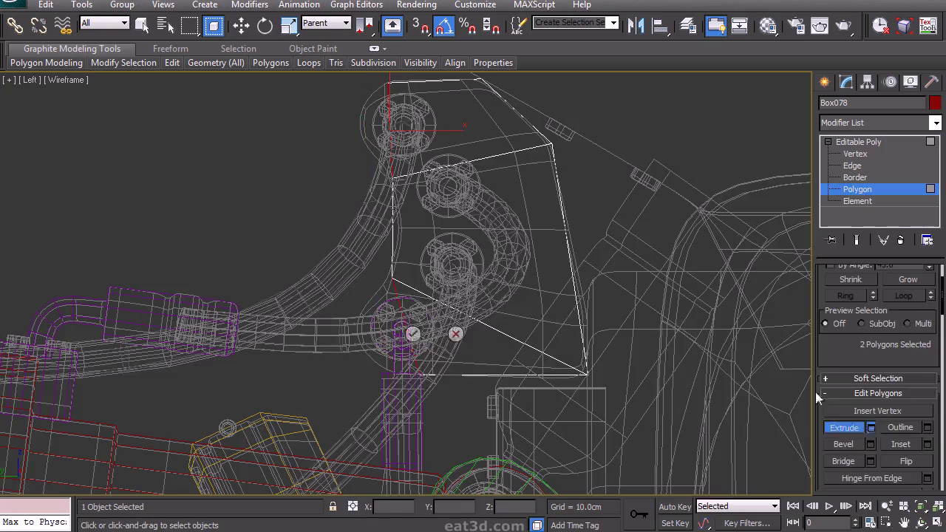
{"action": "left_click", "coordinate": [871, 426]}
{"action": "left_click", "coordinate": [414, 334]}
Move the vertices and edges of both extruded lobes to follow the rounded outlines around the top and bottom hose fittings
{"action": "left_click", "coordinate": [840, 153]}
{"action": "left_click_drag", "start_coordinate": [346, 203], "coordinate": [379, 130]}
{"action": "middle_click_drag", "start_coordinate": [417, 101], "coordinate": [418, 178]}
{"action": "left_click_drag", "start_coordinate": [317, 135], "coordinate": [389, 165]}
{"action": "middle_click_drag", "start_coordinate": [371, 358], "coordinate": [395, 274]}
{"action": "left_click_drag", "start_coordinate": [379, 261], "coordinate": [405, 297]}
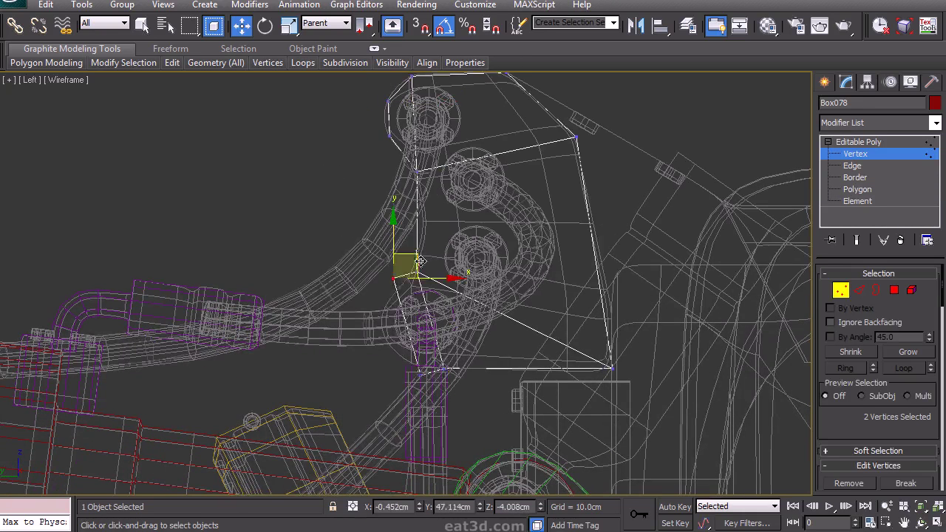
{"action": "left_click_drag", "start_coordinate": [410, 387], "coordinate": [439, 362]}
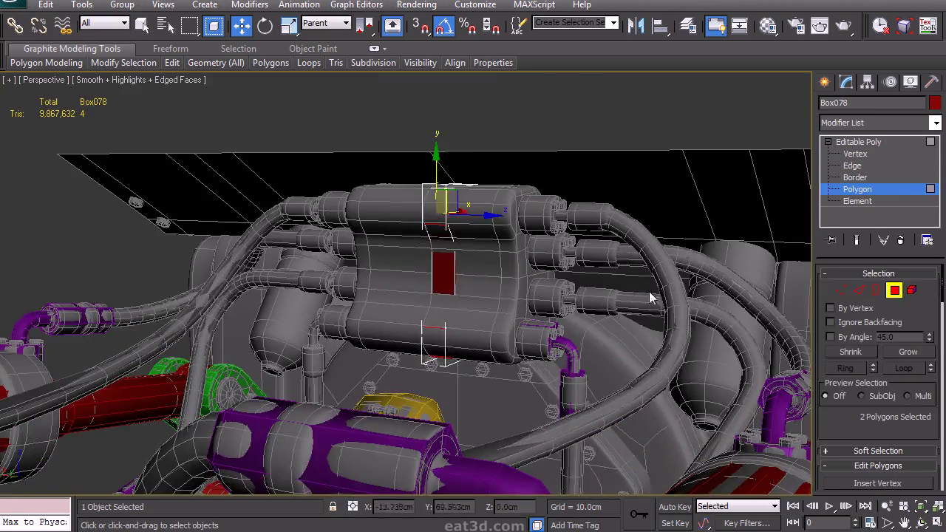
{"action": "key", "text": "2"}
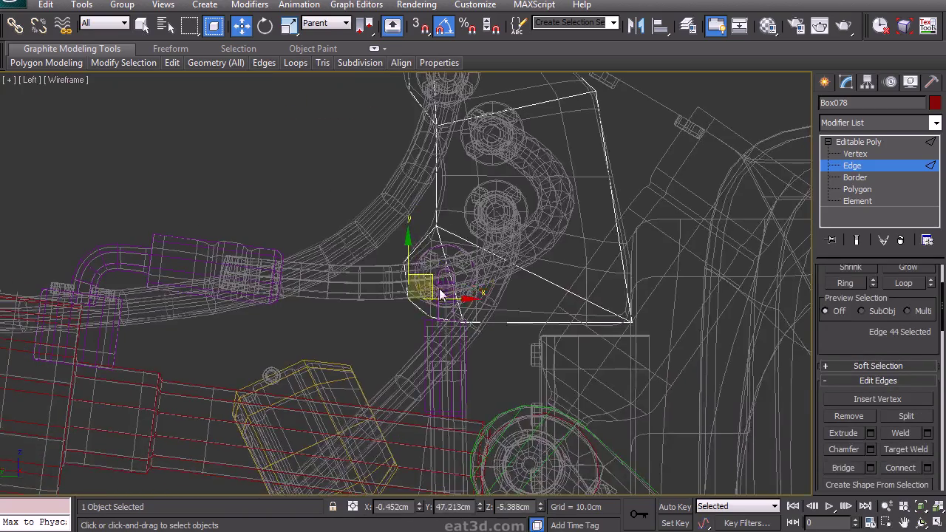
{"action": "scroll", "coordinate": [442, 294], "scroll_direction": "down", "scroll_amount": 2}
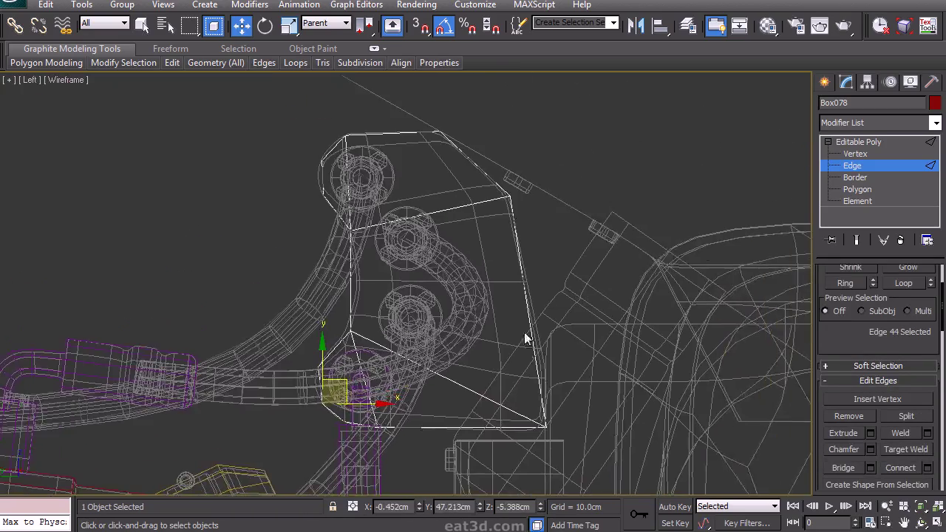
Move the box's side polygons outward to the side edge of the manifold block
{"action": "key", "text": "4"}
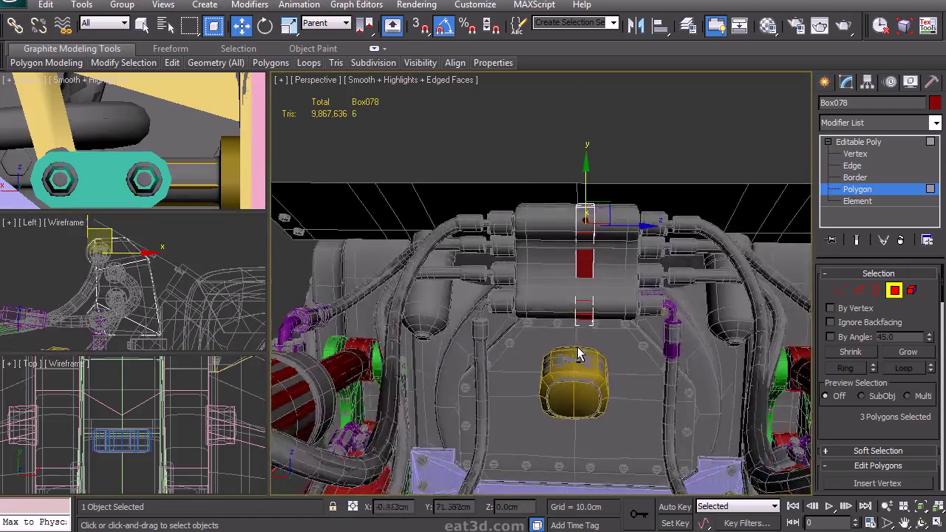
{"action": "left_click_drag", "start_coordinate": [697, 340], "coordinate": [588, 195]}
{"action": "middle_click_drag", "start_coordinate": [639, 240], "coordinate": [578, 268], "text": "alt"}
{"action": "left_click_drag", "start_coordinate": [646, 276], "coordinate": [689, 291]}
{"action": "middle_click_drag", "start_coordinate": [673, 333], "coordinate": [692, 331], "text": "alt"}
{"action": "key", "text": "alt+w"}
{"action": "left_click_drag", "start_coordinate": [228, 440], "coordinate": [378, 171]}
{"action": "middle_click_drag", "start_coordinate": [383, 185], "coordinate": [373, 188]}
{"action": "middle_click_drag", "start_coordinate": [474, 282], "coordinate": [547, 198]}
Add a Symmetry modifier to the manifold box with Z as the mirror axis
{"action": "left_click", "coordinate": [894, 289]}
{"action": "left_click", "coordinate": [874, 123]}
{"action": "key", "text": "s"}
{"action": "left_click", "coordinate": [869, 437]}
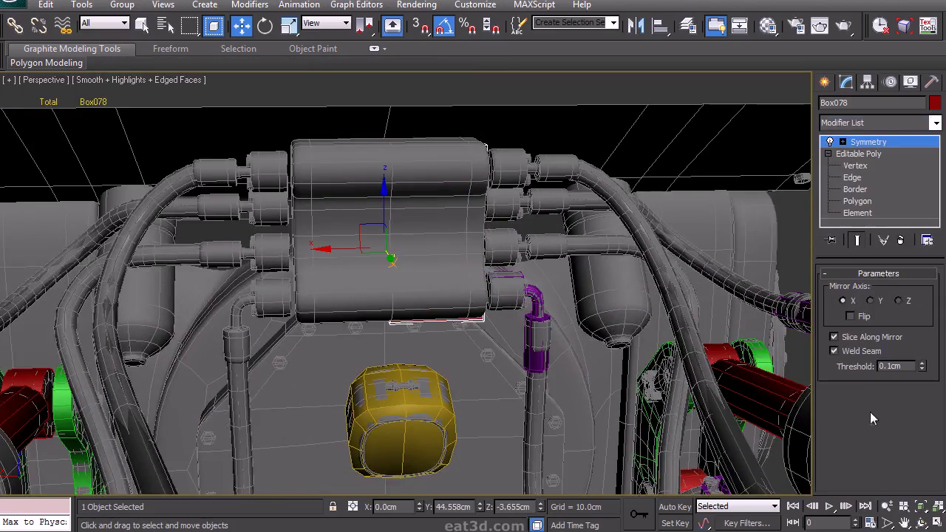
{"action": "left_click", "coordinate": [871, 301]}
{"action": "left_click", "coordinate": [898, 301]}
Select all polygons of the green body below the cab and auto smooth them with an adjusted threshold
{"action": "scroll", "coordinate": [676, 372], "scroll_direction": "down", "scroll_amount": 3}
{"action": "middle_click_drag", "start_coordinate": [592, 342], "coordinate": [227, 201], "text": "alt"}
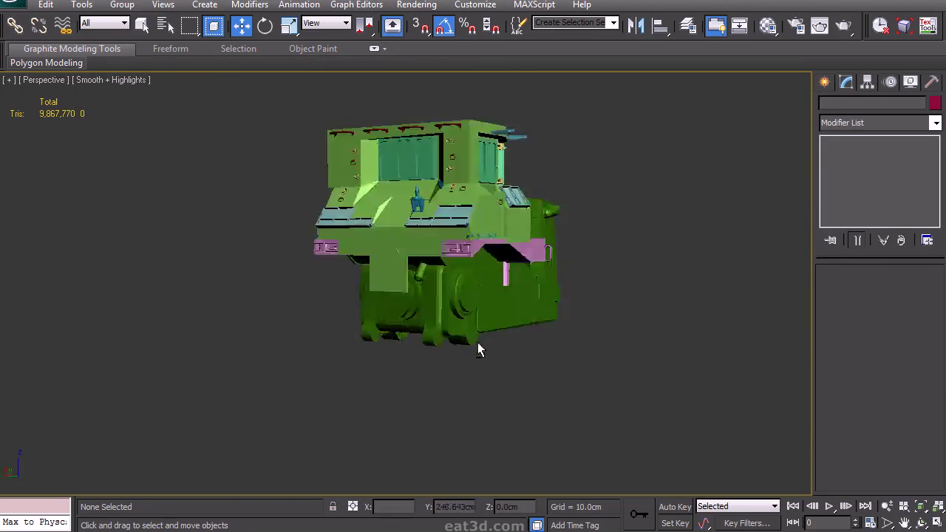
{"action": "scroll", "coordinate": [447, 314], "scroll_direction": "up", "scroll_amount": 3}
{"action": "left_click", "coordinate": [447, 314]}
{"action": "left_click", "coordinate": [857, 201]}
{"action": "key", "text": "ctrl+a"}
{"action": "scroll", "coordinate": [853, 420], "scroll_direction": "down", "scroll_amount": 6}
{"action": "scroll", "coordinate": [901, 408], "scroll_direction": "down", "scroll_amount": 5}
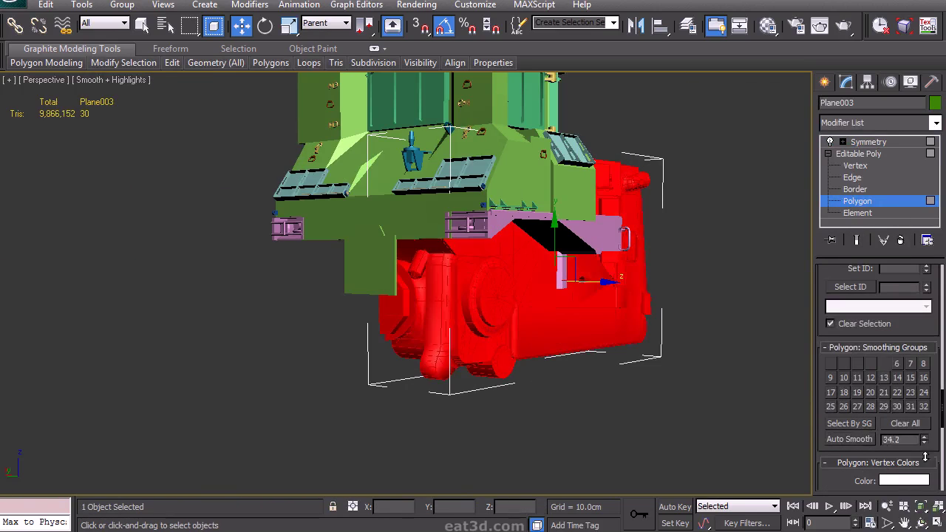
{"action": "left_click_drag", "start_coordinate": [924, 454], "coordinate": [922, 474]}
{"action": "left_click", "coordinate": [859, 438]}
{"action": "left_click", "coordinate": [605, 415]}
Select the small angled cylinder element on the body's front and set its auto smooth threshold to 35.802
{"action": "mouse_move", "coordinate": [605, 415]}
{"action": "middle_mouse_down", "text": "alt"}
{"action": "mouse_move", "coordinate": [567, 372]}
{"action": "mouse_move", "coordinate": [606, 400]}
{"action": "mouse_move", "coordinate": [604, 417]}
{"action": "mouse_move", "coordinate": [620, 410]}
{"action": "middle_mouse_up", "text": "alt"}
{"action": "scroll", "coordinate": [604, 417], "scroll_direction": "up", "scroll_amount": 4}
{"action": "left_click", "coordinate": [858, 213]}
{"action": "left_click", "coordinate": [443, 220]}
{"action": "scroll", "coordinate": [916, 427], "scroll_direction": "down", "scroll_amount": 10}
{"action": "left_click_drag", "start_coordinate": [925, 449], "coordinate": [924, 407]}
{"action": "scroll", "coordinate": [924, 405], "scroll_direction": "down", "scroll_amount": 3}
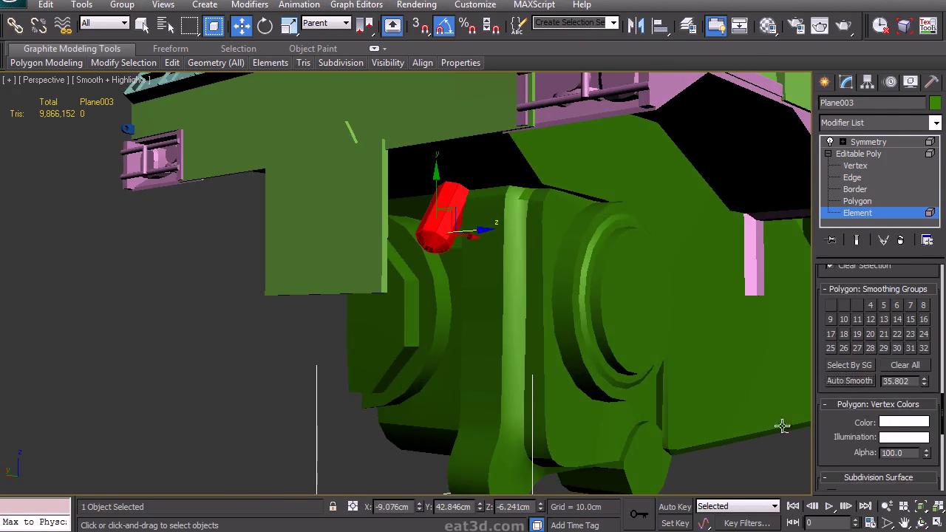
{"action": "left_click", "coordinate": [771, 440]}
{"action": "scroll", "coordinate": [633, 396], "scroll_direction": "down", "scroll_amount": 3}
Show edged faces and remove extra edges around the rounded lower lug of the green body
{"action": "middle_click_drag", "start_coordinate": [633, 397], "coordinate": [543, 381], "text": "alt"}
{"action": "scroll", "coordinate": [593, 397], "scroll_direction": "up", "scroll_amount": 5}
{"action": "key", "text": "F4"}
{"action": "left_click", "coordinate": [862, 178]}
{"action": "middle_click_drag", "start_coordinate": [582, 274], "coordinate": [459, 310]}
{"action": "middle_click_drag", "start_coordinate": [458, 353], "coordinate": [499, 357], "text": "alt"}
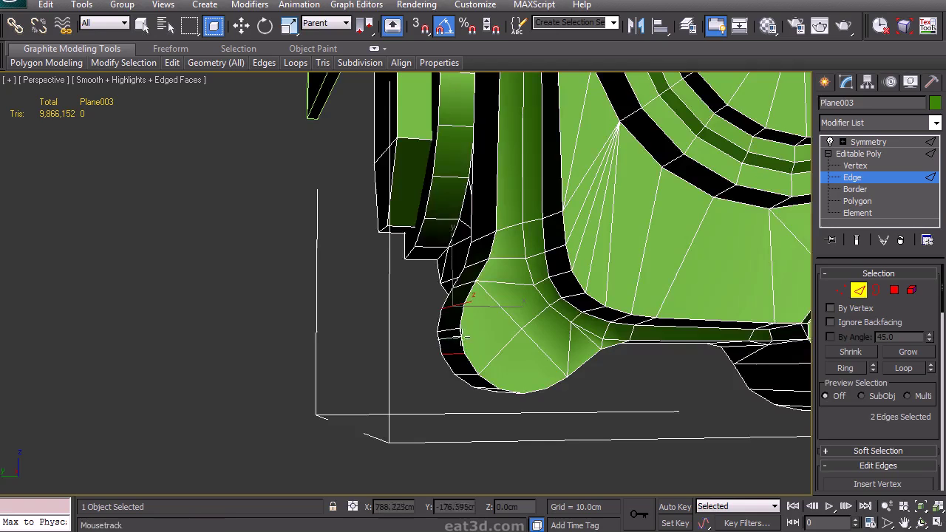
{"action": "left_click", "coordinate": [462, 338]}
{"action": "middle_click_drag", "start_coordinate": [462, 338], "coordinate": [510, 315], "text": "alt"}
{"action": "left_click", "coordinate": [508, 384]}
{"action": "key", "text": "w"}
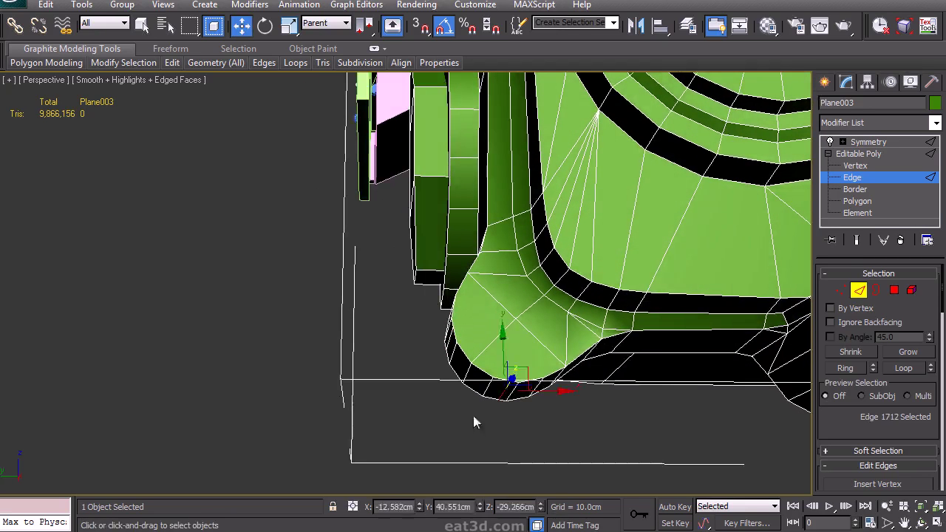
{"action": "left_click", "coordinate": [518, 389], "text": "ctrl"}
{"action": "middle_click_drag", "start_coordinate": [520, 388], "coordinate": [502, 359], "text": "alt"}
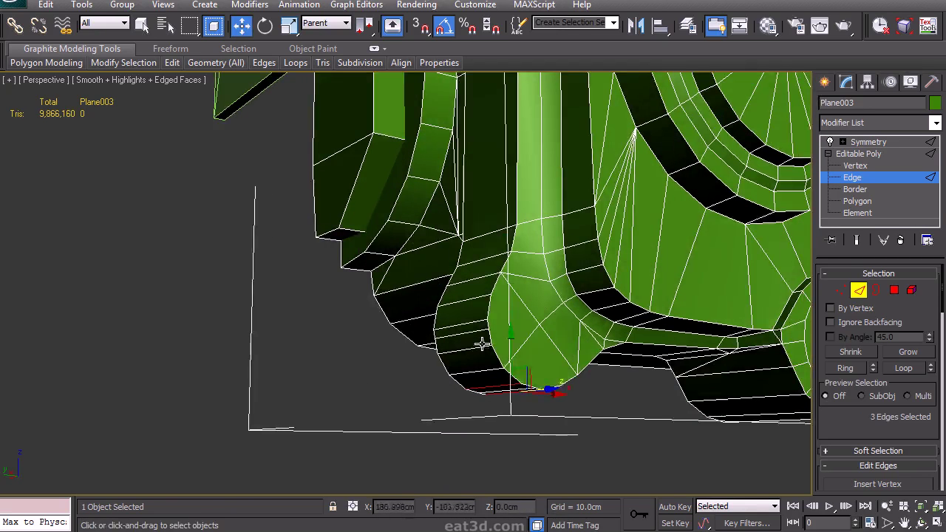
{"action": "key", "text": "ctrl+BackSpace"}
Reduce the remaining edges around the lower lug, welding its excess vertices together
{"action": "middle_click_drag", "start_coordinate": [513, 227], "coordinate": [347, 381], "text": "alt"}
{"action": "left_click", "coordinate": [344, 369]}
{"action": "middle_click_drag", "start_coordinate": [432, 409], "coordinate": [480, 342], "text": "alt"}
{"action": "scroll", "coordinate": [503, 337], "scroll_direction": "up", "scroll_amount": 3}
{"action": "key", "text": "1"}
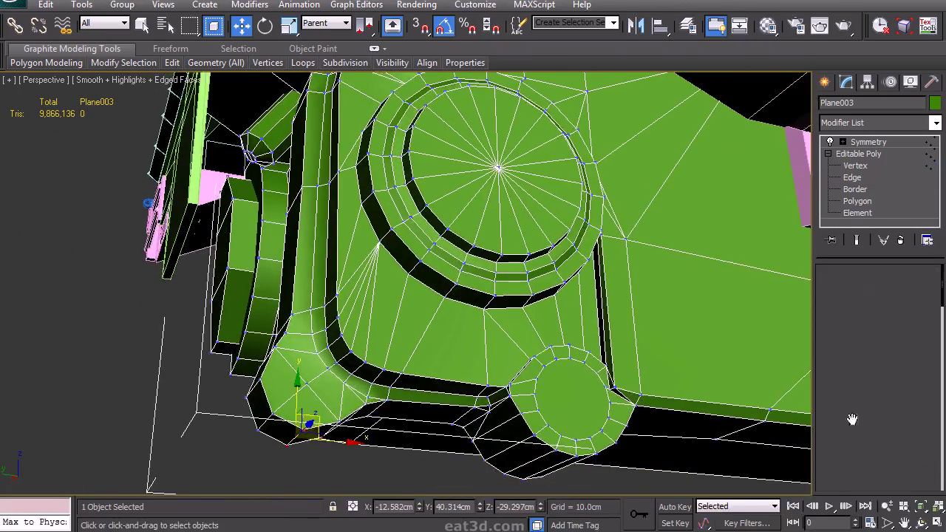
{"action": "left_click", "coordinate": [913, 411]}
Remove the surplus edges along the curved inner corner beside the green body's rear lower lug
{"action": "scroll", "coordinate": [365, 309], "scroll_direction": "up", "scroll_amount": 2}
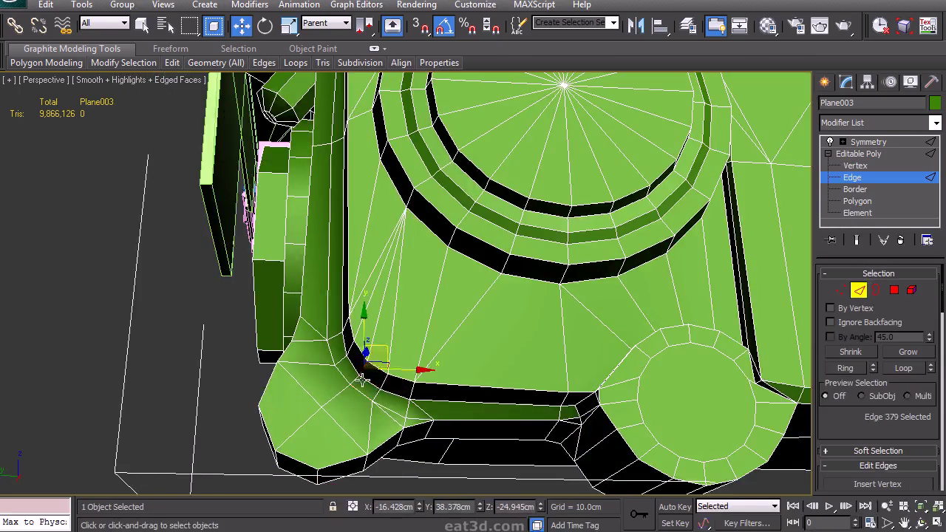
{"action": "middle_click_drag", "start_coordinate": [355, 425], "coordinate": [411, 399], "text": "alt"}
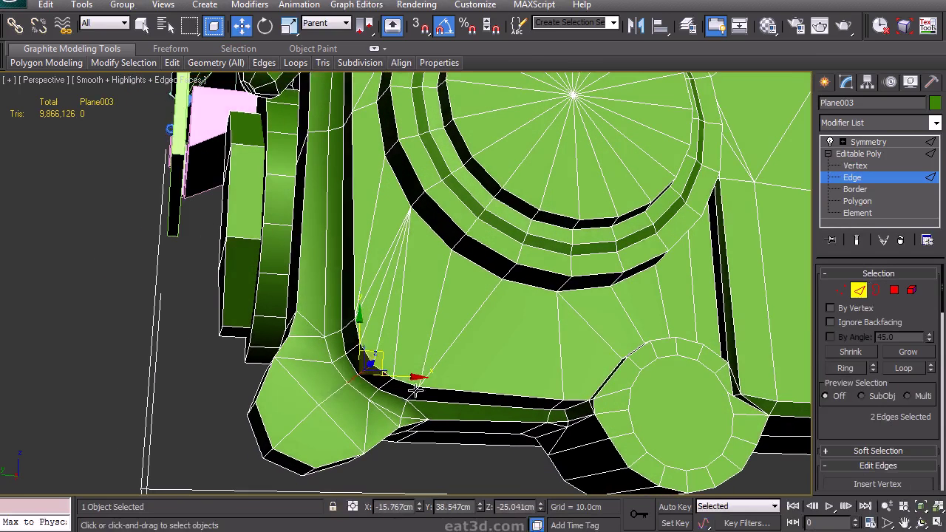
{"action": "key", "text": "ctrl+BackSpace"}
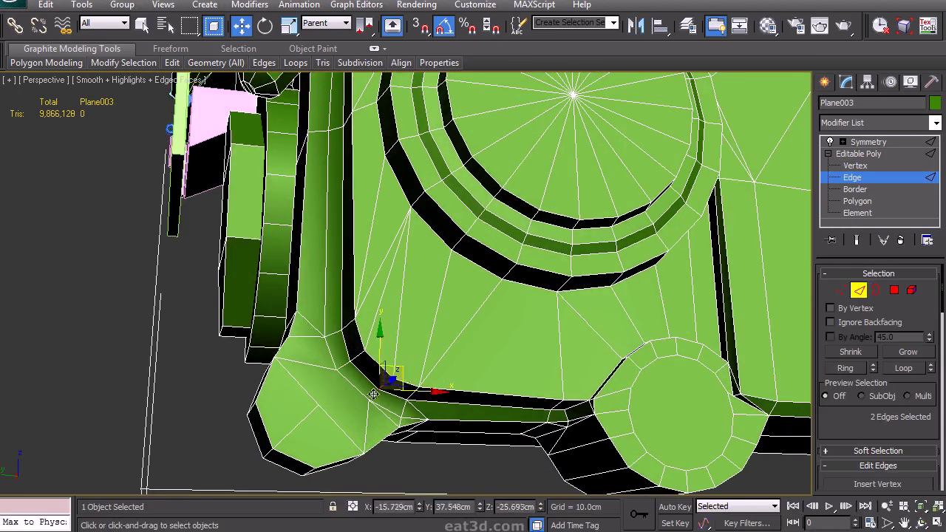
{"action": "key", "text": "ctrl+z"}
{"action": "middle_click_drag", "start_coordinate": [395, 368], "coordinate": [433, 325], "text": "alt"}
{"action": "key", "text": "ctrl+z"}
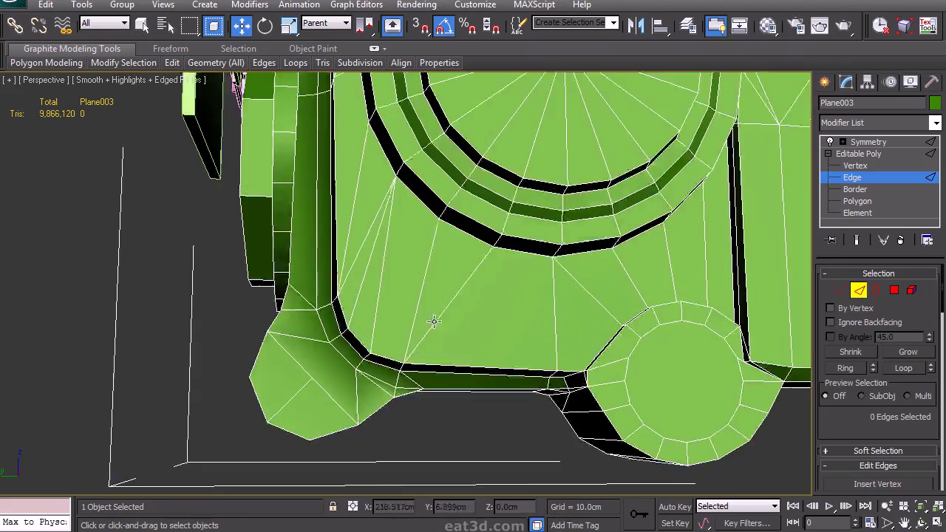
Target-weld the excess vertices on the rear lower lug of the green body
{"action": "scroll", "coordinate": [433, 325], "scroll_direction": "down", "scroll_amount": 4}
{"action": "scroll", "coordinate": [444, 321], "scroll_direction": "up", "scroll_amount": 2}
{"action": "left_click", "coordinate": [841, 292]}
{"action": "scroll", "coordinate": [916, 473], "scroll_direction": "down", "scroll_amount": 1}
{"action": "left_click", "coordinate": [916, 475]}
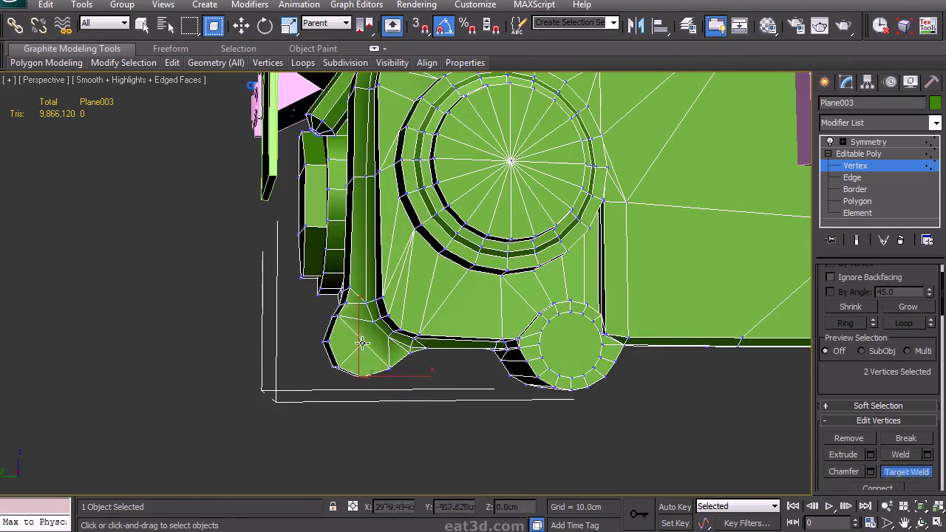
{"action": "left_click", "coordinate": [342, 366]}
{"action": "key", "text": "w"}
{"action": "middle_click_drag", "start_coordinate": [343, 339], "coordinate": [629, 323], "text": "alt"}
{"action": "left_click", "coordinate": [488, 319]}
Deselect the green body and examine the whole bulldozer for remaining problem areas
{"action": "middle_click_drag", "start_coordinate": [480, 319], "coordinate": [409, 330], "text": "alt"}
{"action": "scroll", "coordinate": [505, 318], "scroll_direction": "down", "scroll_amount": 4}
{"action": "middle_click_drag", "start_coordinate": [506, 314], "coordinate": [294, 312], "text": "alt"}
{"action": "scroll", "coordinate": [393, 333], "scroll_direction": "down", "scroll_amount": 3}
{"action": "middle_click_drag", "start_coordinate": [395, 333], "coordinate": [492, 382], "text": "alt"}
{"action": "scroll", "coordinate": [406, 325], "scroll_direction": "up", "scroll_amount": 4}
{"action": "scroll", "coordinate": [401, 321], "scroll_direction": "down", "scroll_amount": 4}
{"action": "left_click", "coordinate": [826, 83]}
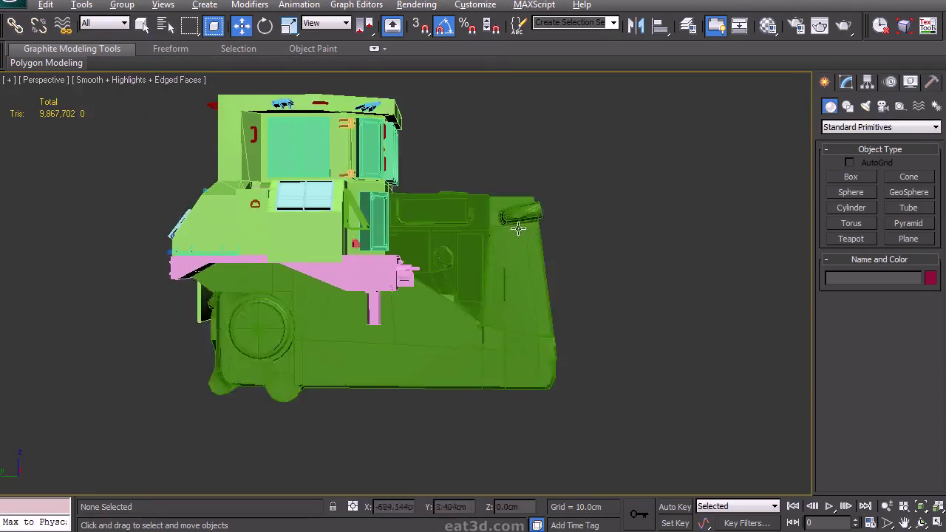
{"action": "middle_click_drag", "start_coordinate": [589, 232], "coordinate": [488, 219], "text": "alt"}
{"action": "scroll", "coordinate": [456, 352], "scroll_direction": "up", "scroll_amount": 5}
{"action": "middle_click_drag", "start_coordinate": [467, 358], "coordinate": [362, 268], "text": "alt"}
{"action": "scroll", "coordinate": [361, 268], "scroll_direction": "up", "scroll_amount": 3}
Select the green body and check its small bent handle for open borders
{"action": "left_click", "coordinate": [599, 451]}
{"action": "middle_click_drag", "start_coordinate": [599, 451], "coordinate": [630, 385], "text": "alt"}
{"action": "left_click", "coordinate": [847, 82]}
{"action": "left_click", "coordinate": [863, 191]}
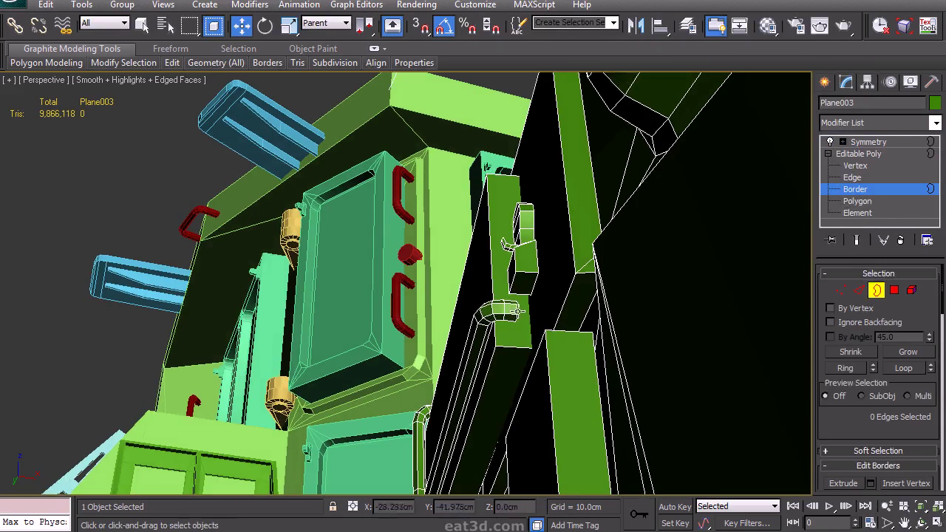
{"action": "left_click_drag", "start_coordinate": [505, 313], "coordinate": [510, 318]}
{"action": "middle_click_drag", "start_coordinate": [510, 318], "coordinate": [517, 370], "text": "alt"}
{"action": "scroll", "coordinate": [595, 317], "scroll_direction": "down", "scroll_amount": 4}
{"action": "scroll", "coordinate": [453, 401], "scroll_direction": "up", "scroll_amount": 4}
{"action": "key", "text": "alt+1"}
Connect the edge ring across the handle's bend with one segment and remove the redundant neighbouring edges
{"action": "scroll", "coordinate": [517, 369], "scroll_direction": "up", "scroll_amount": 3}
{"action": "right_click", "coordinate": [489, 306]}
{"action": "left_click", "coordinate": [858, 292]}
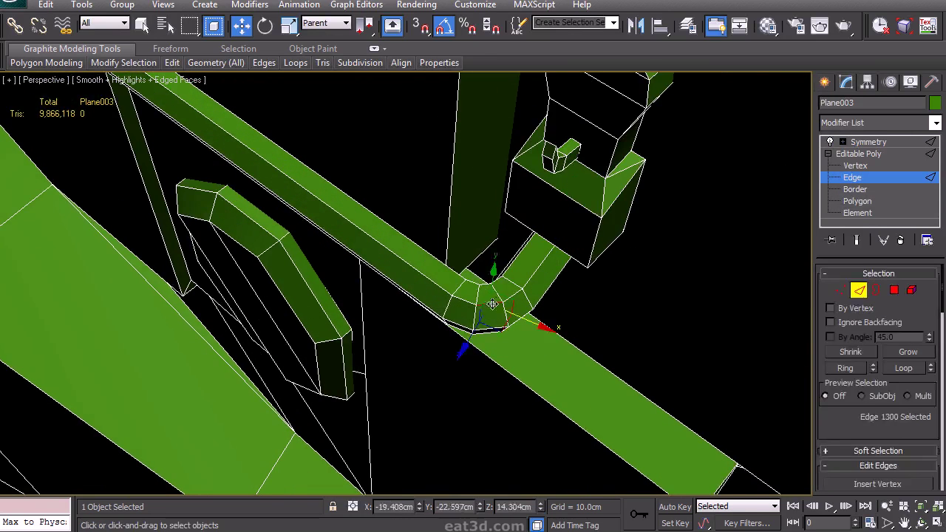
{"action": "left_click_drag", "start_coordinate": [862, 426], "coordinate": [879, 349]}
{"action": "left_click", "coordinate": [927, 478]}
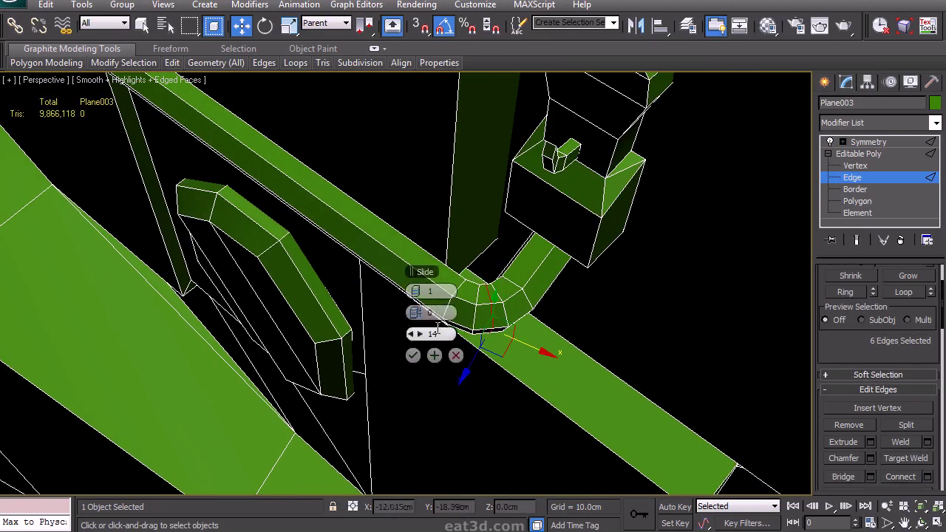
{"action": "left_click", "coordinate": [412, 355]}
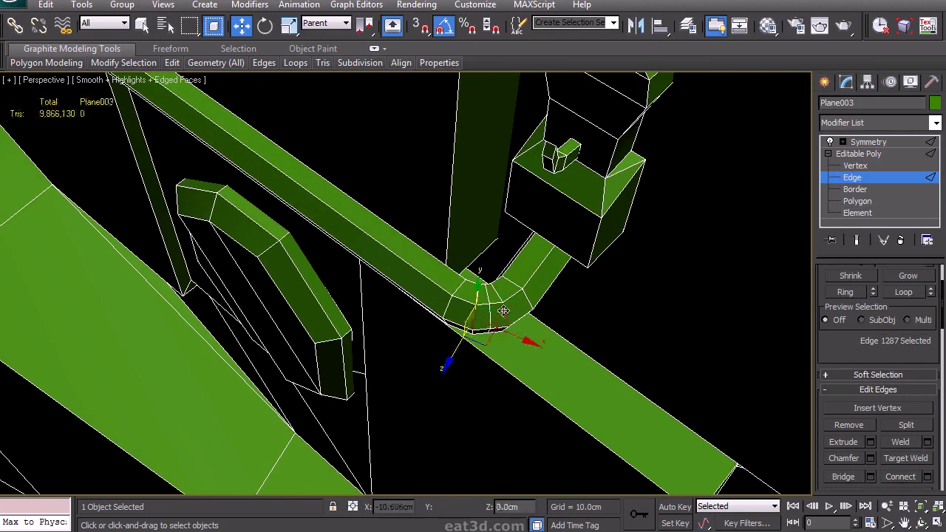
{"action": "key", "text": "ctrl+BackSpace"}
Weld the surplus vertices along the body's lower front edge with a threshold of 0.01 cm
{"action": "left_click_drag", "start_coordinate": [417, 301], "coordinate": [481, 350]}
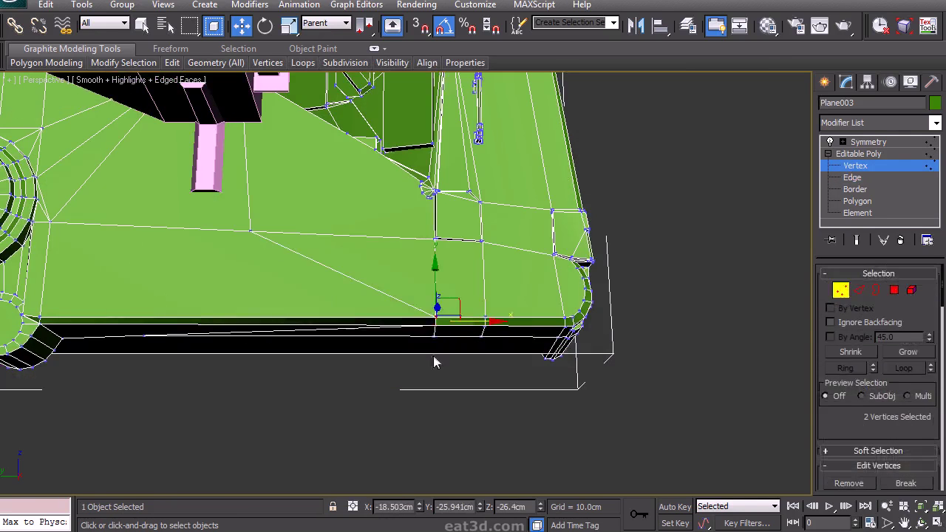
{"action": "left_click_drag", "start_coordinate": [878, 485], "coordinate": [918, 432]}
{"action": "left_click", "coordinate": [904, 446]}
{"action": "key", "text": "ctrl+z"}
{"action": "left_click", "coordinate": [928, 446]}
{"action": "right_click", "coordinate": [420, 292]}
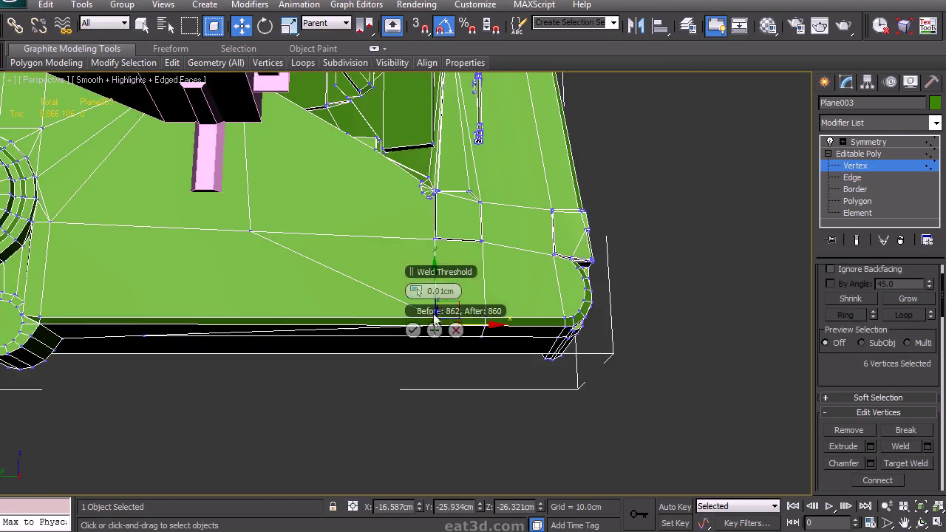
{"action": "left_click", "coordinate": [413, 331]}
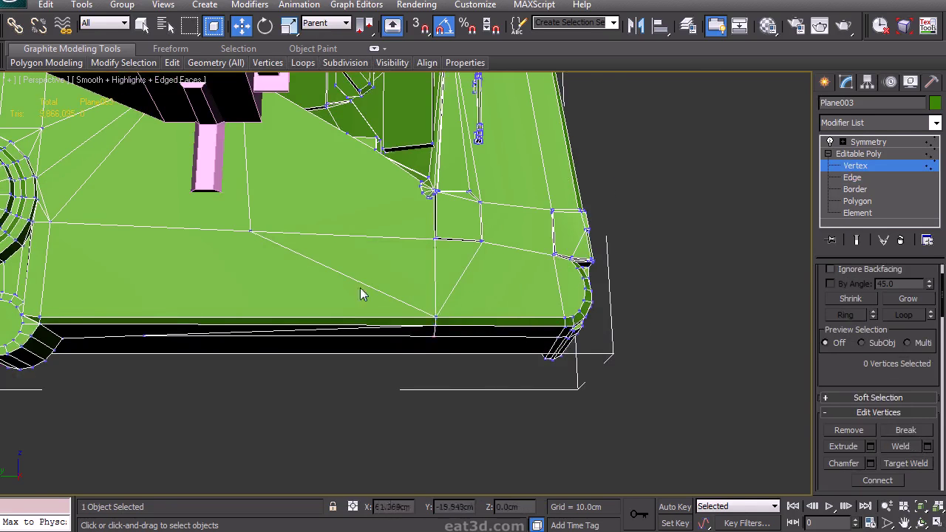
Weld the excess vertices on the body's side panel around the diagonal recess edge
{"action": "middle_click_drag", "start_coordinate": [362, 294], "coordinate": [425, 313]}
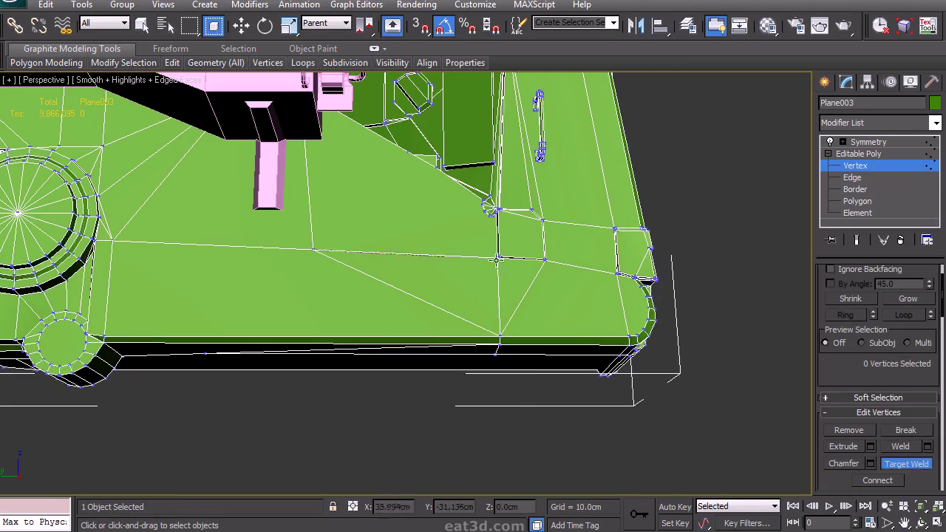
{"action": "middle_click_drag", "start_coordinate": [346, 286], "coordinate": [393, 308]}
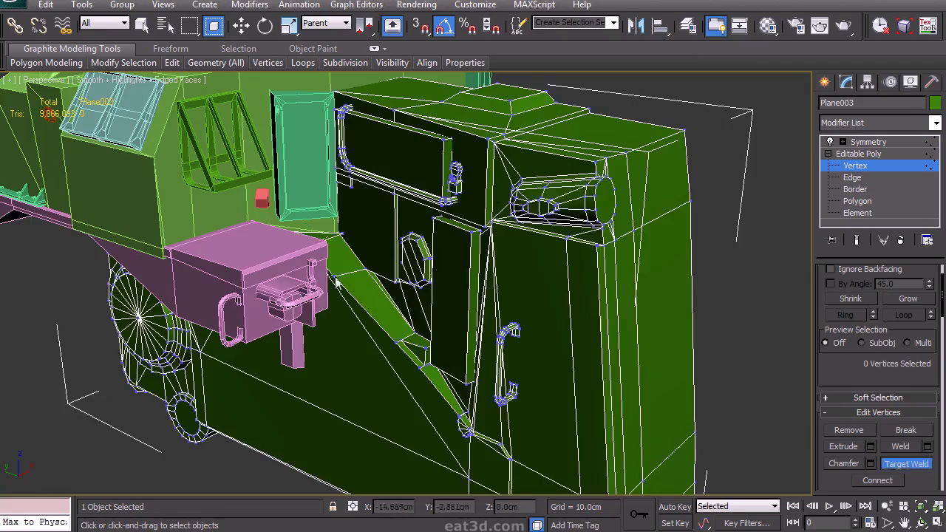
{"action": "key", "text": "w"}
{"action": "middle_click_drag", "start_coordinate": [396, 343], "coordinate": [452, 315], "text": "alt"}
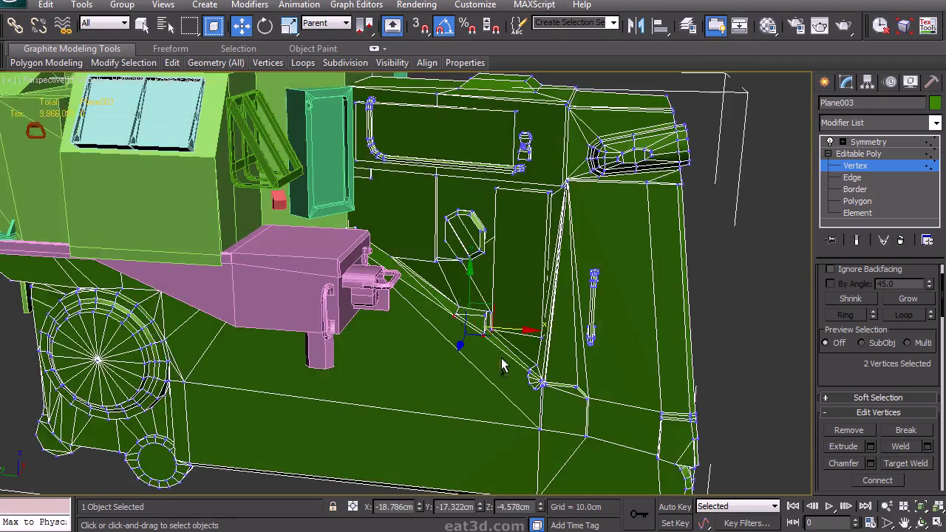
{"action": "middle_click_drag", "start_coordinate": [528, 452], "coordinate": [503, 288], "text": "alt"}
{"action": "left_click", "coordinate": [541, 427], "text": "alt"}
{"action": "scroll", "coordinate": [517, 333], "scroll_direction": "up", "scroll_amount": 4}
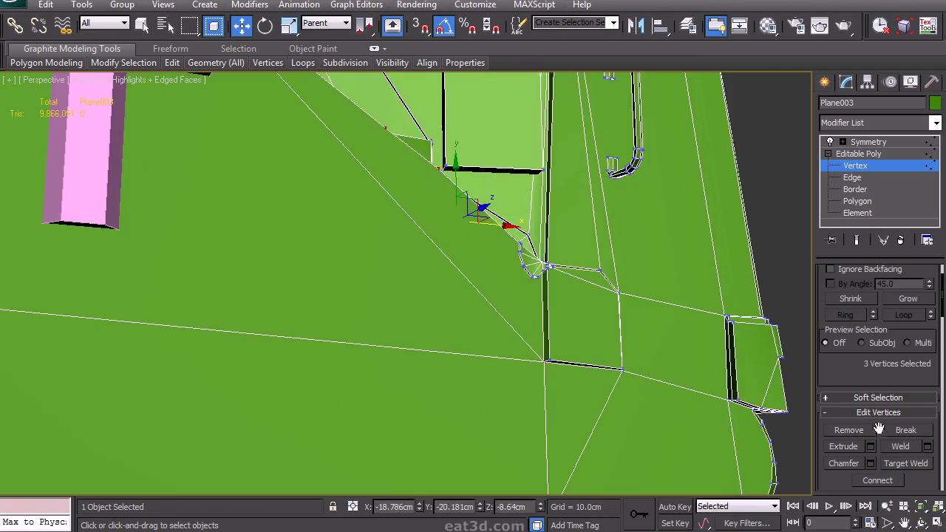
{"action": "left_click", "coordinate": [623, 391]}
{"action": "middle_click_drag", "start_coordinate": [571, 258], "coordinate": [471, 366], "text": "alt"}
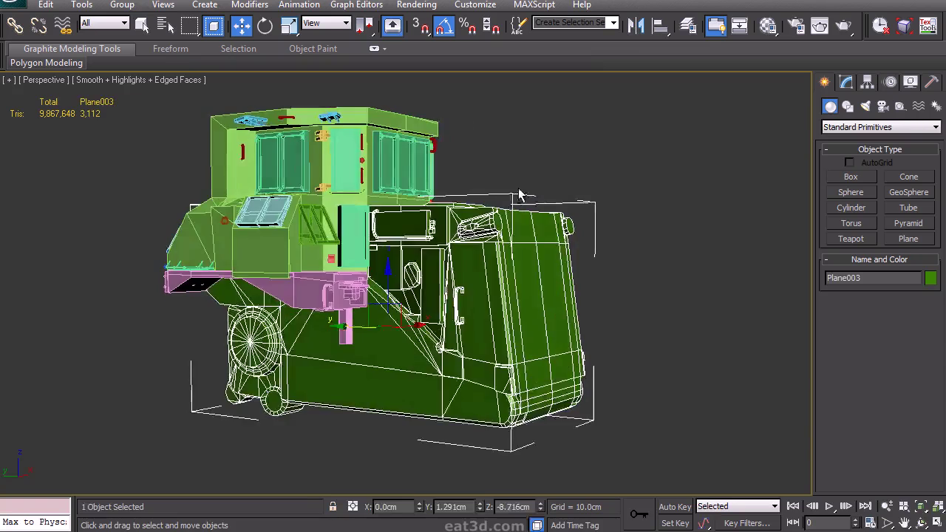
Unhide the LPripper layer and display the whole bulldozer without edged faces
{"action": "key", "text": "ctrl+d"}
{"action": "middle_click_drag", "start_coordinate": [518, 249], "coordinate": [617, 89], "text": "alt"}
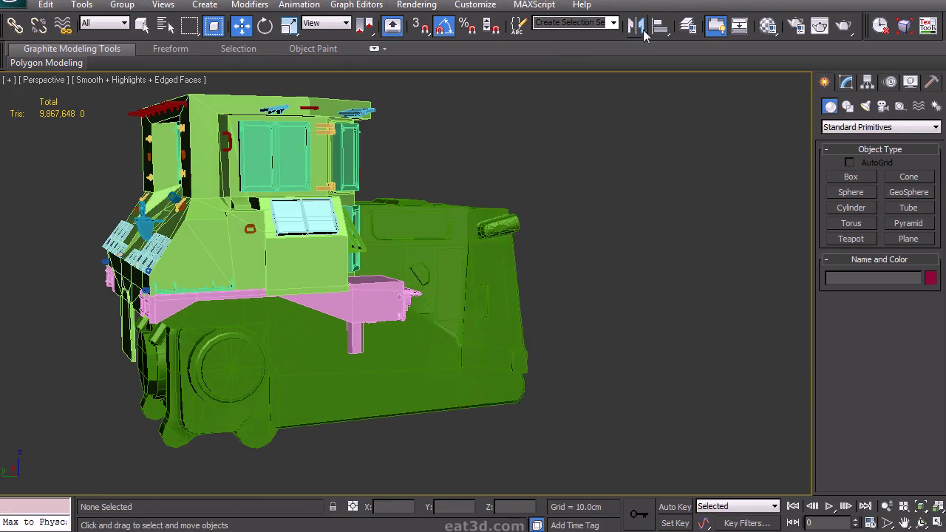
{"action": "left_click", "coordinate": [688, 26]}
{"action": "left_click_drag", "start_coordinate": [784, 381], "coordinate": [782, 426]}
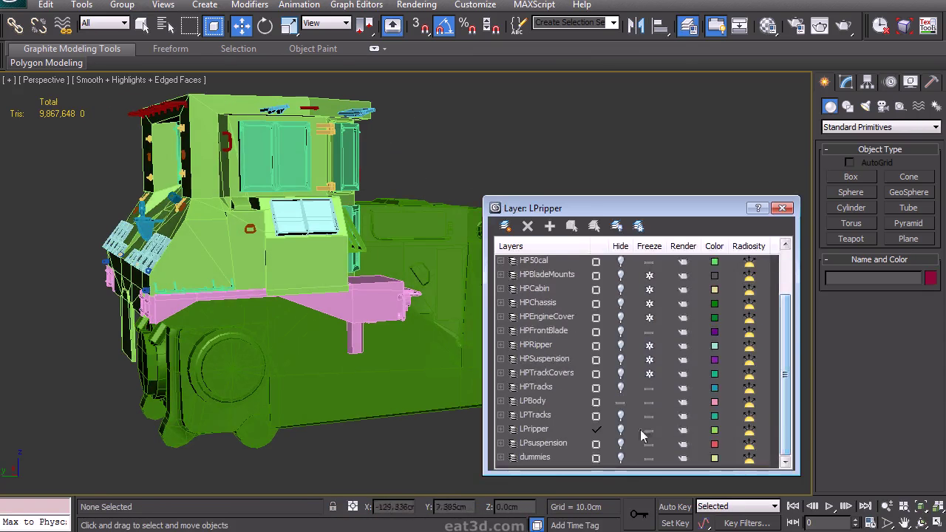
{"action": "left_click", "coordinate": [620, 430]}
{"action": "left_click", "coordinate": [785, 211]}
{"action": "key", "text": "F4"}
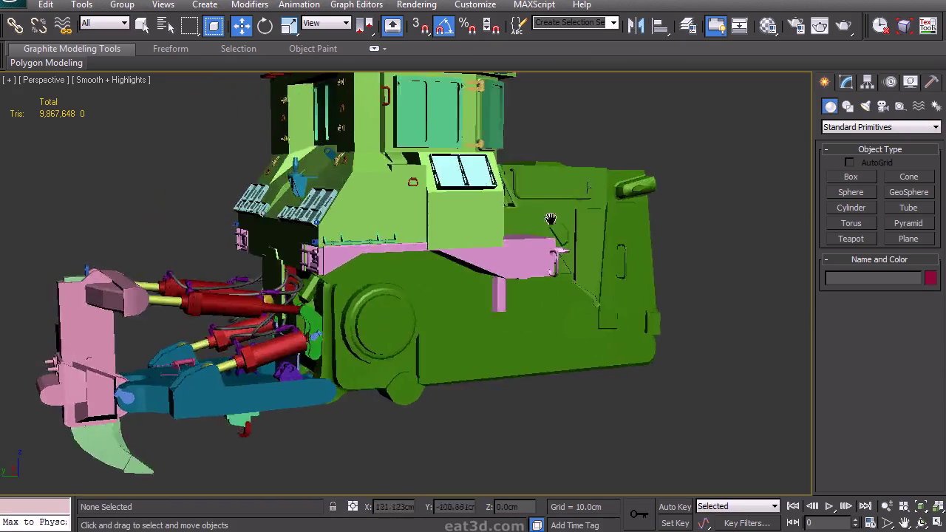
{"action": "scroll", "coordinate": [568, 213], "scroll_direction": "down", "scroll_amount": 4}
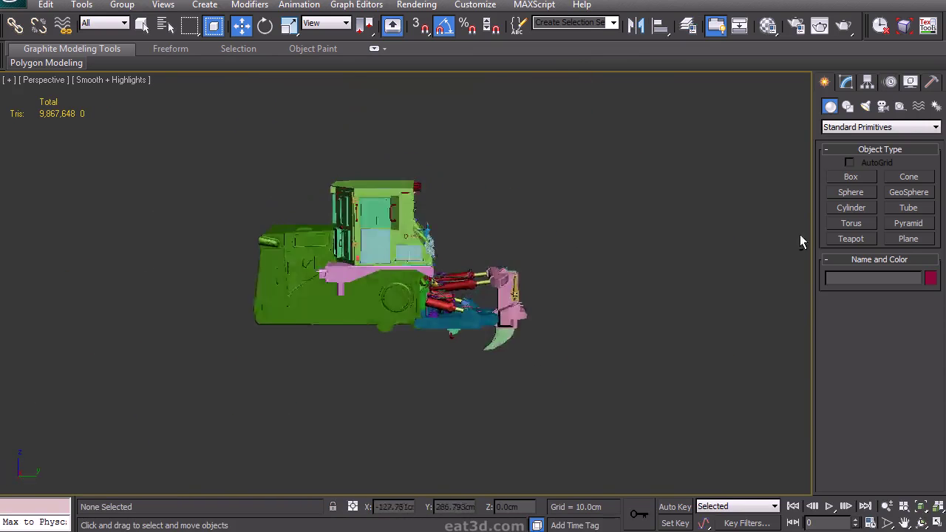